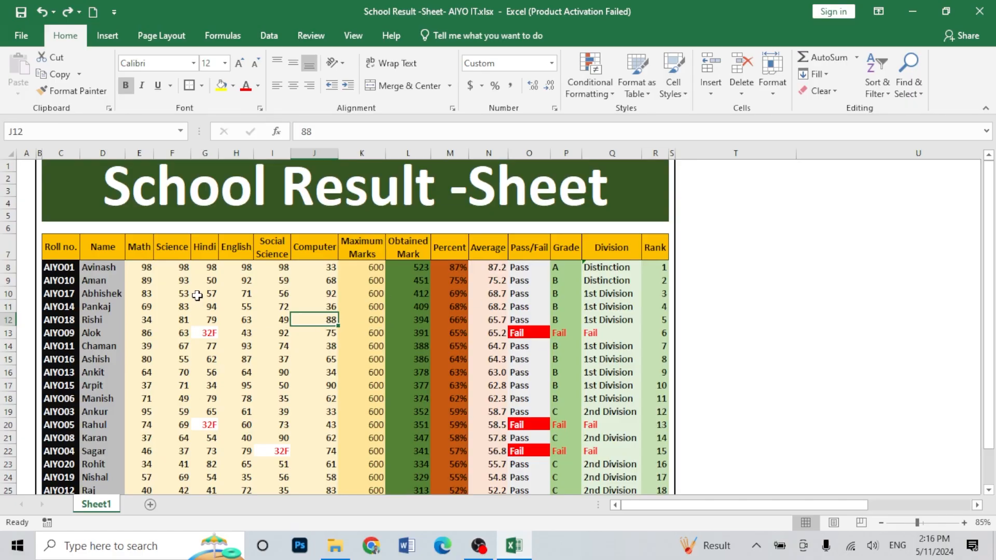
# Set the English mark in cell H10 of the result table to 32.
pyautogui.click(199, 295)
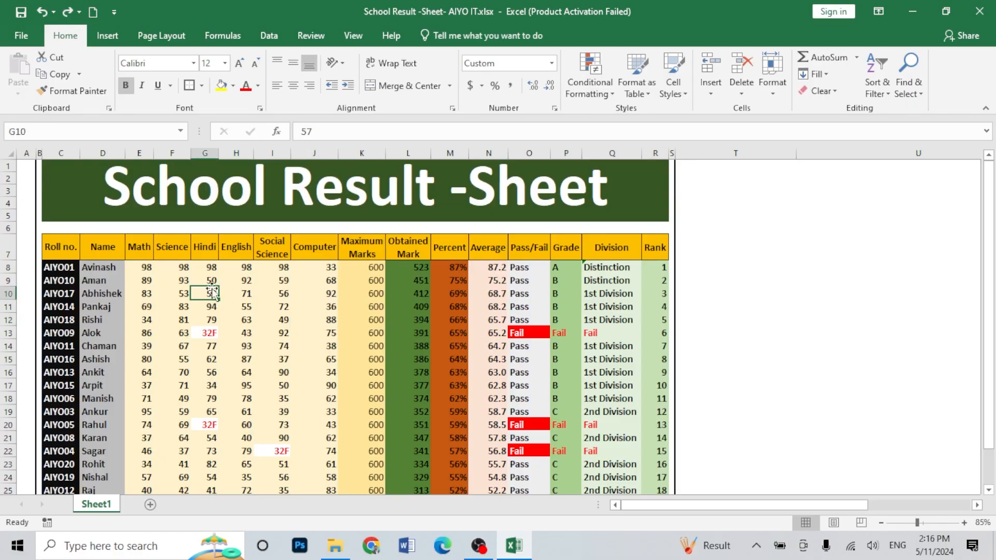
pyautogui.click(252, 296)
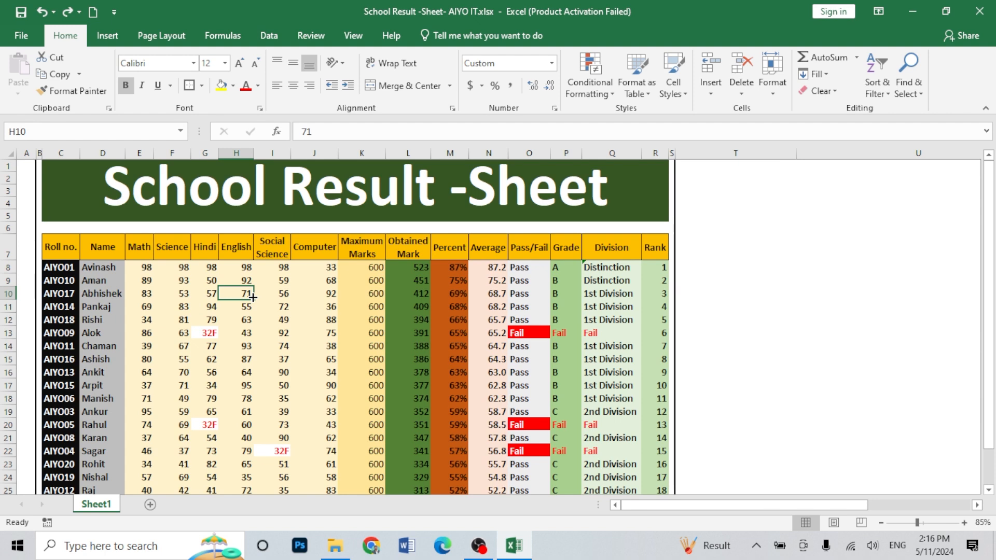
pyautogui.write('32')
pyautogui.press('Return')
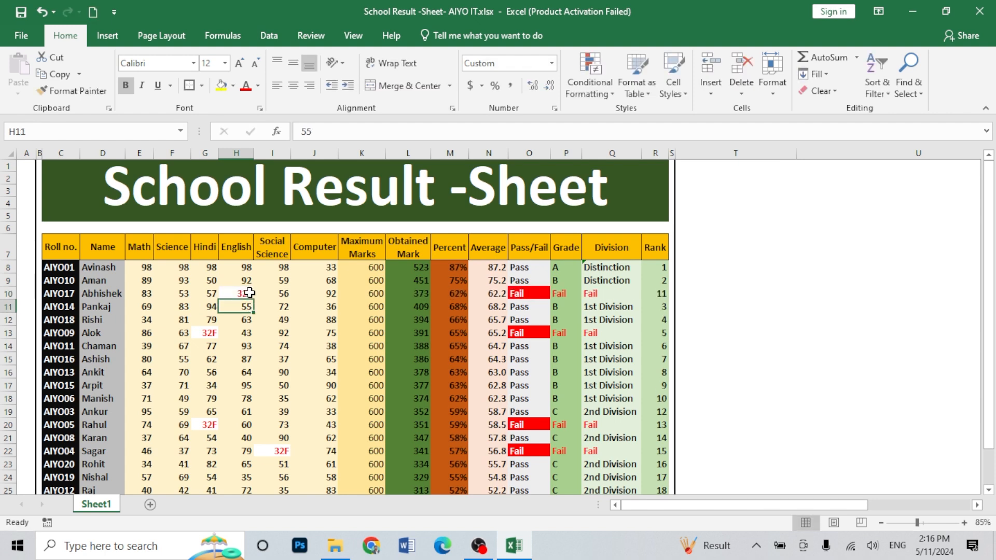
# Inspect row 10's English mark and its Pass/Fail and Grade formulas, and the formulas in the Rank column.
pyautogui.click(242, 292)
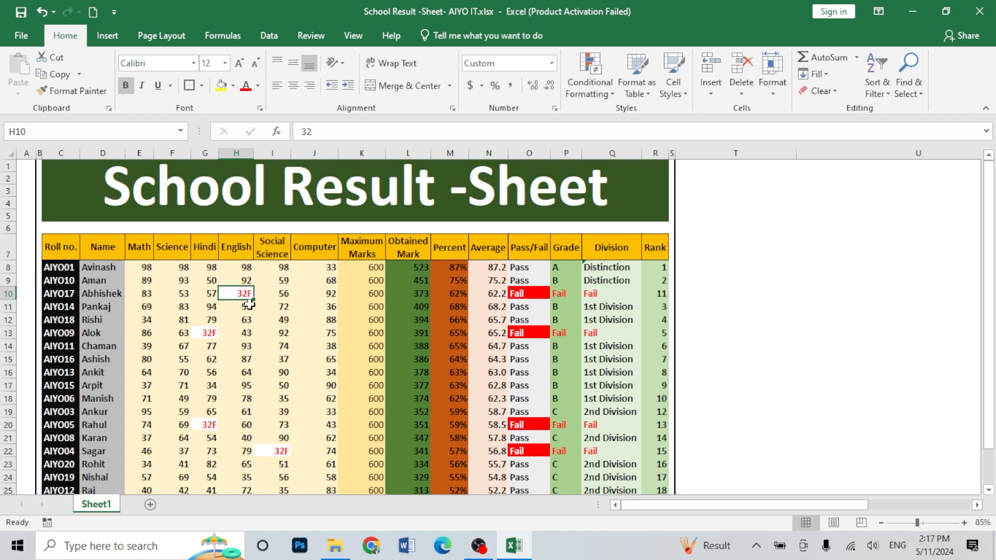
pyautogui.click(527, 293)
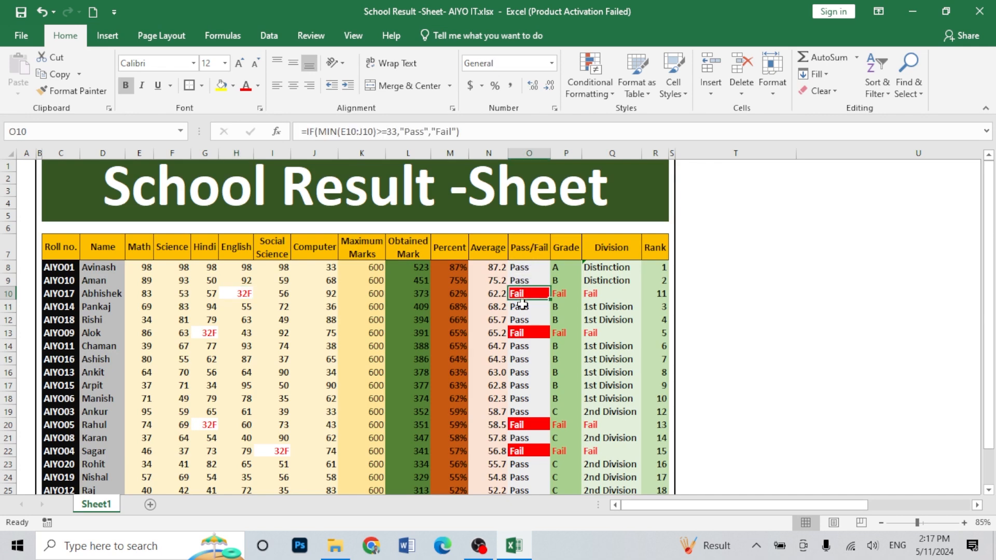
pyautogui.click(565, 292)
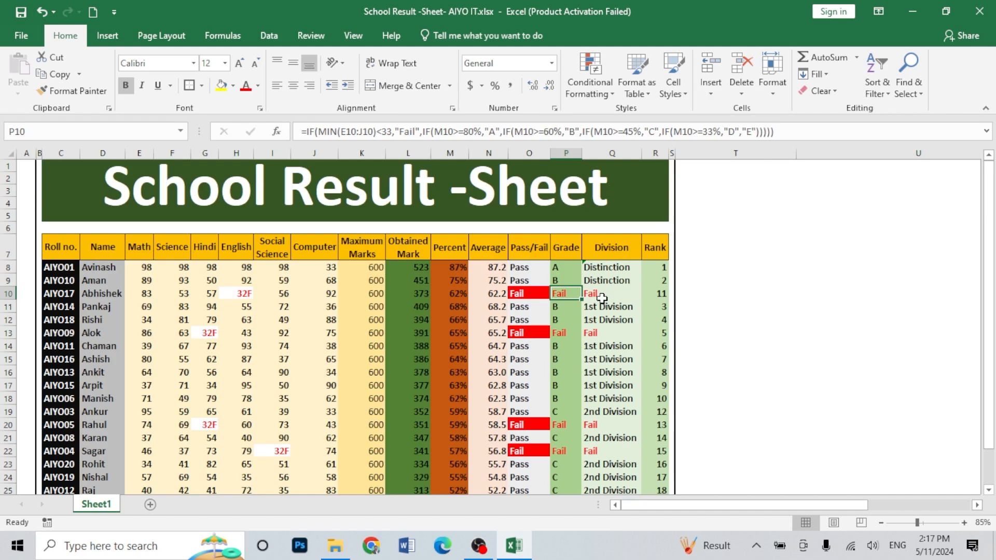
pyautogui.moveTo(656, 267); pyautogui.dragTo(662, 466)
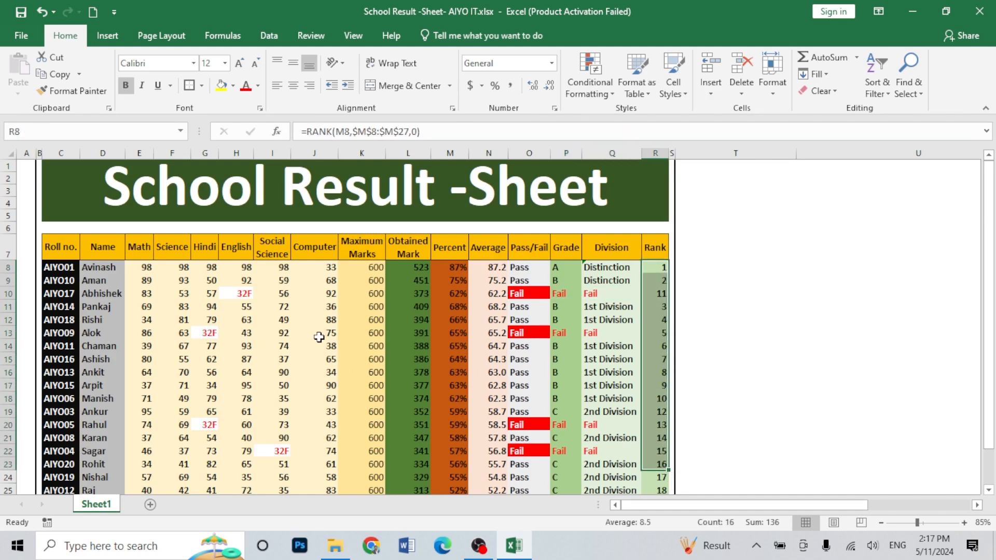
pyautogui.click(349, 333)
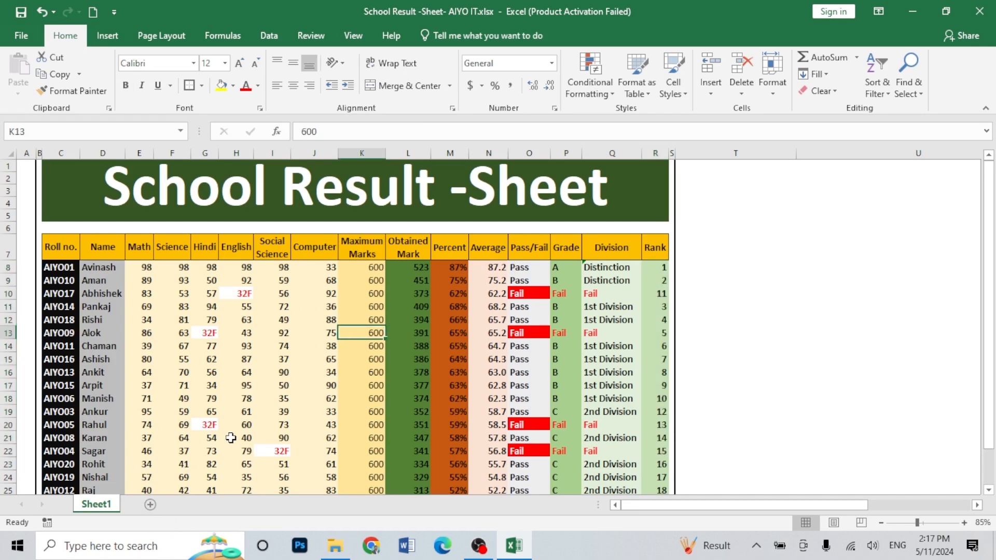
# Add a new worksheet and merge and center the range C1:Q5 on it for the title.
pyautogui.click(150, 504)
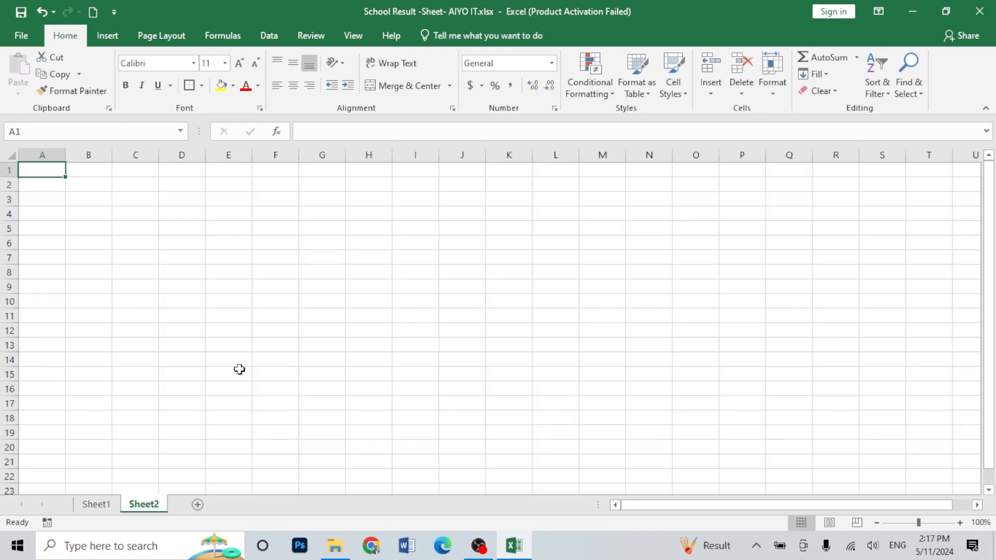
pyautogui.moveTo(135, 169); pyautogui.dragTo(782, 232)
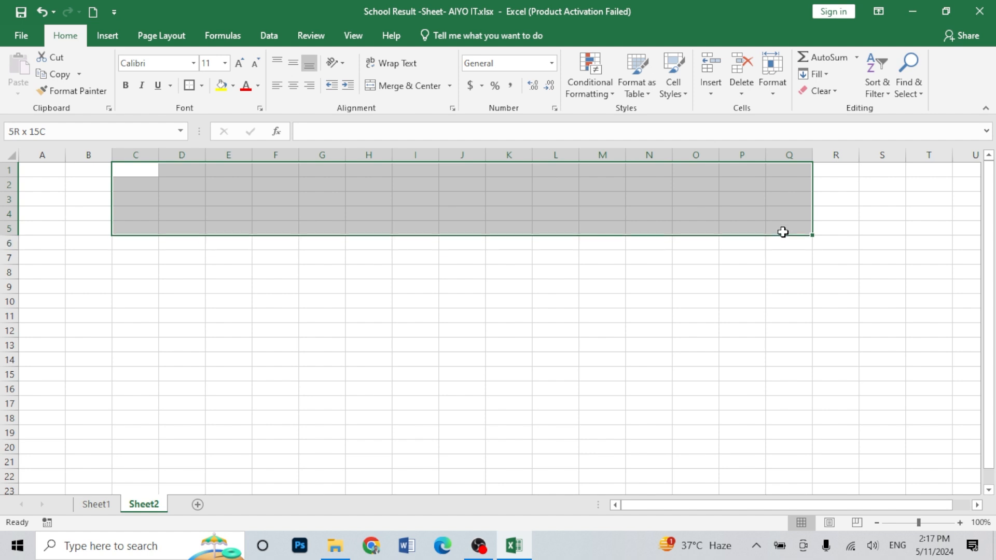
pyautogui.click(425, 88)
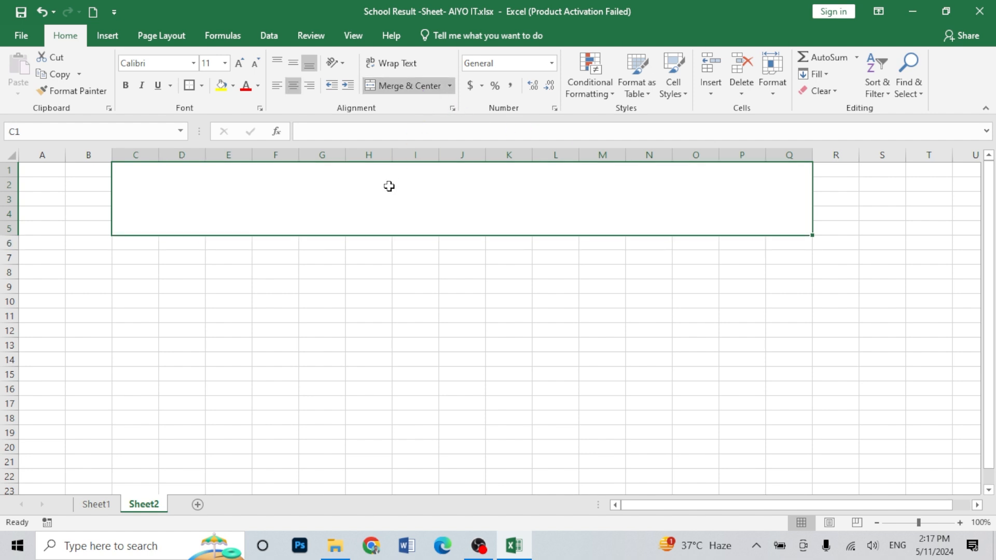
# Enter the title "School Result-AIYO IT" in the merged cell C1:Q5.
pyautogui.write('Result')
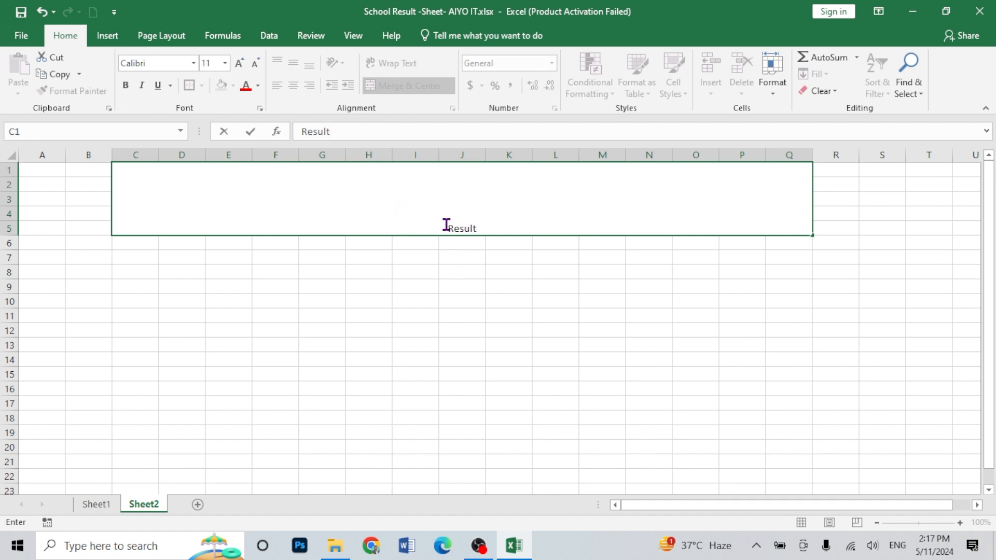
pyautogui.write('School')
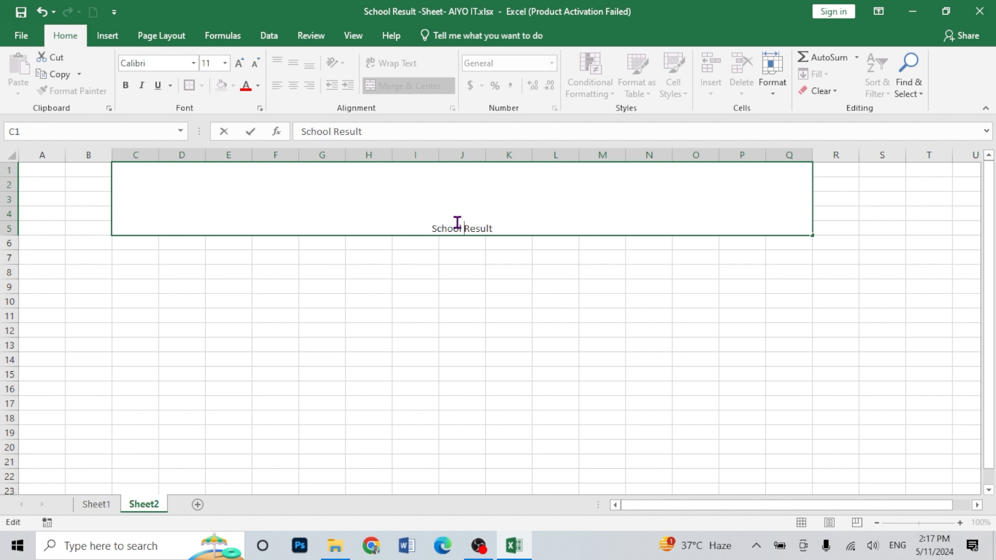
pyautogui.click(511, 226)
pyautogui.write('-AIYO IT')
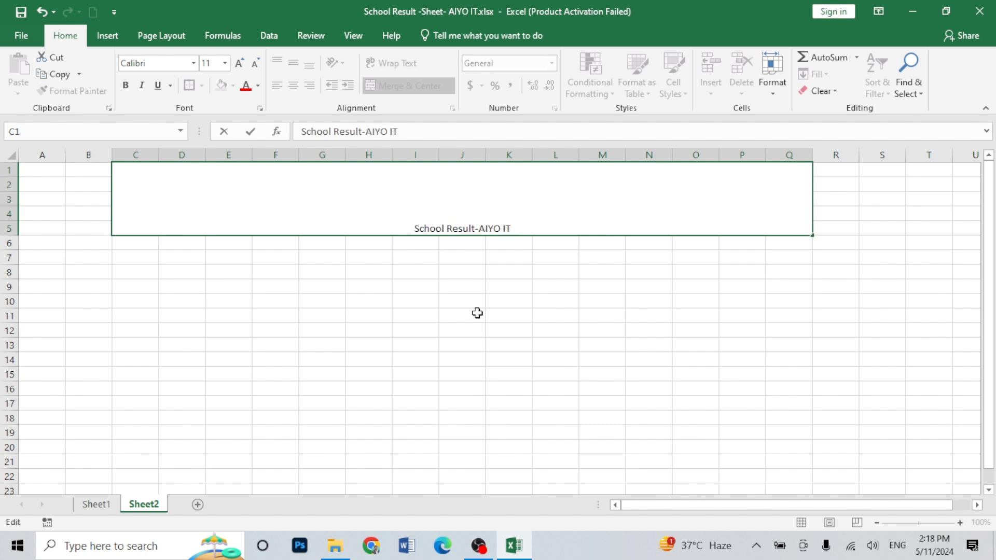
pyautogui.hotkey('ctrl', 'Return')
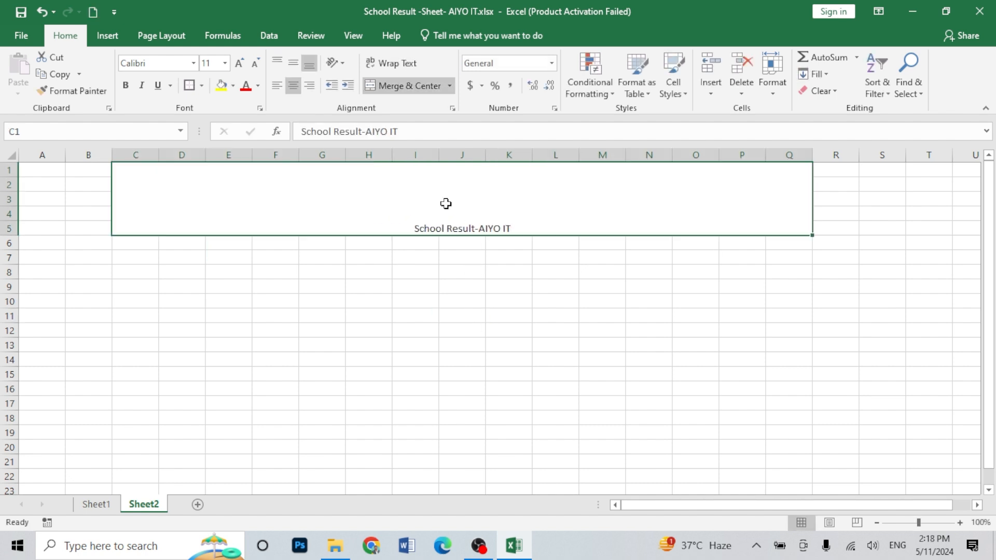
# Format the title as bold white text at size 72 on a dark green fill.
pyautogui.click(224, 63)
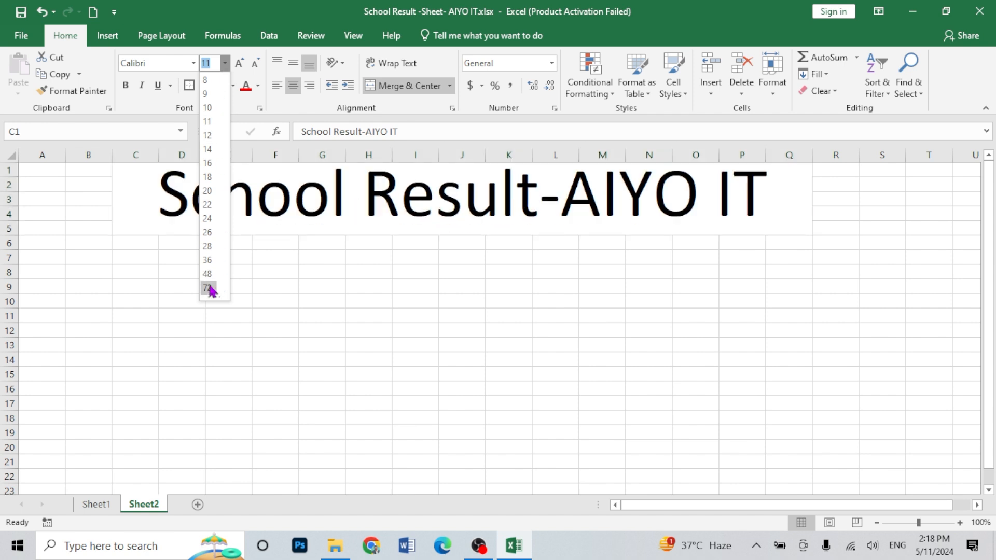
pyautogui.click(208, 287)
pyautogui.click(233, 86)
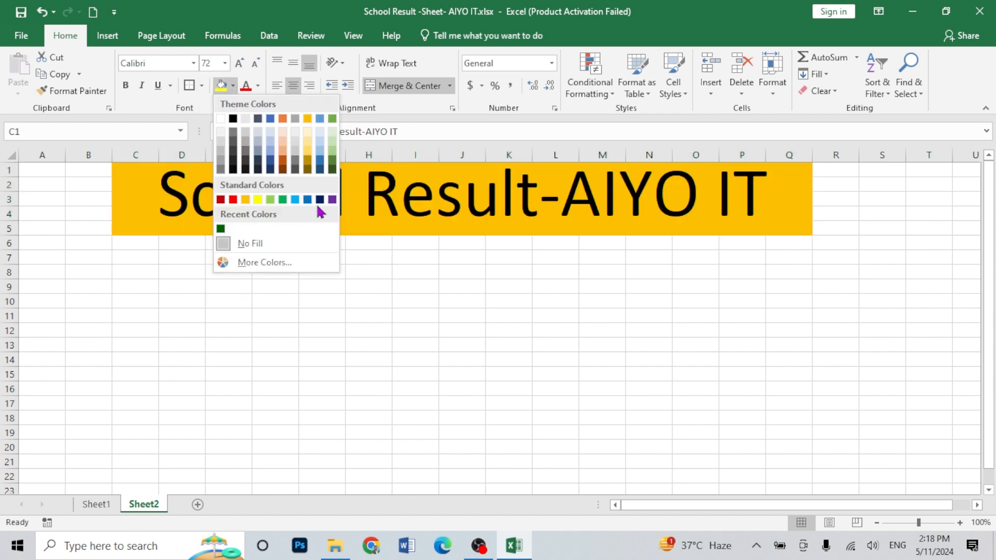
pyautogui.click(332, 169)
pyautogui.hotkey('ctrl', 'b')
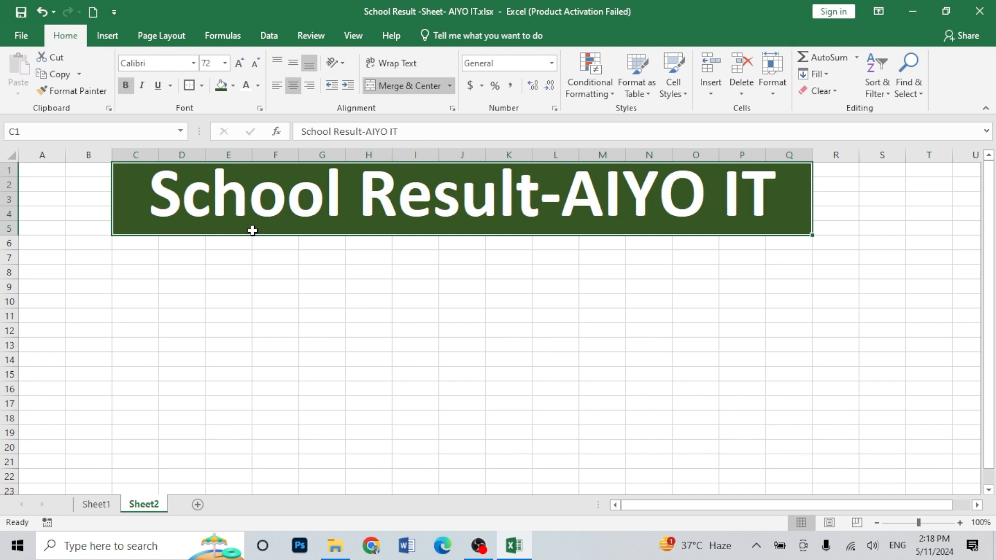
# Narrow column B to less than half its width and select cell C7 for the headings.
pyautogui.click(171, 283)
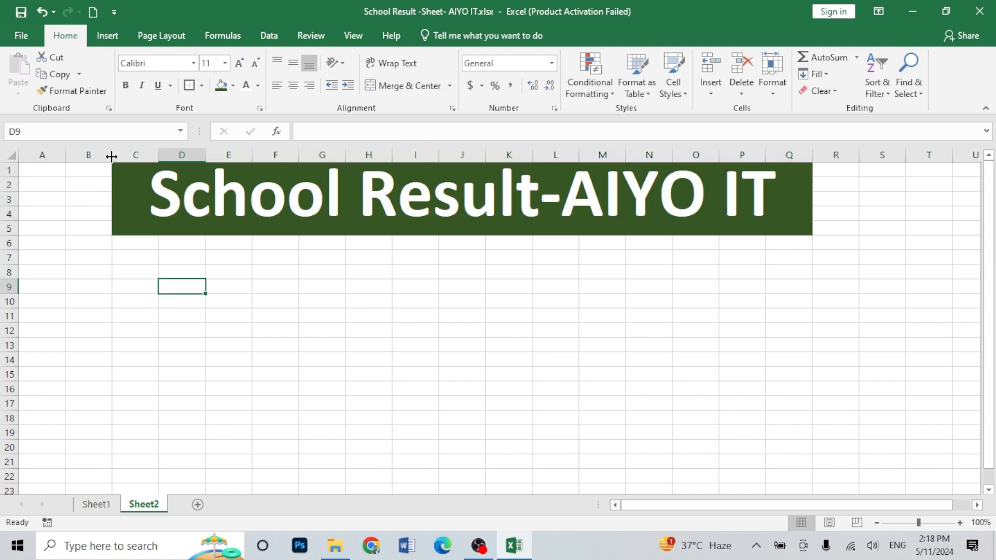
pyautogui.moveTo(111, 156); pyautogui.dragTo(85, 154)
pyautogui.click(114, 260)
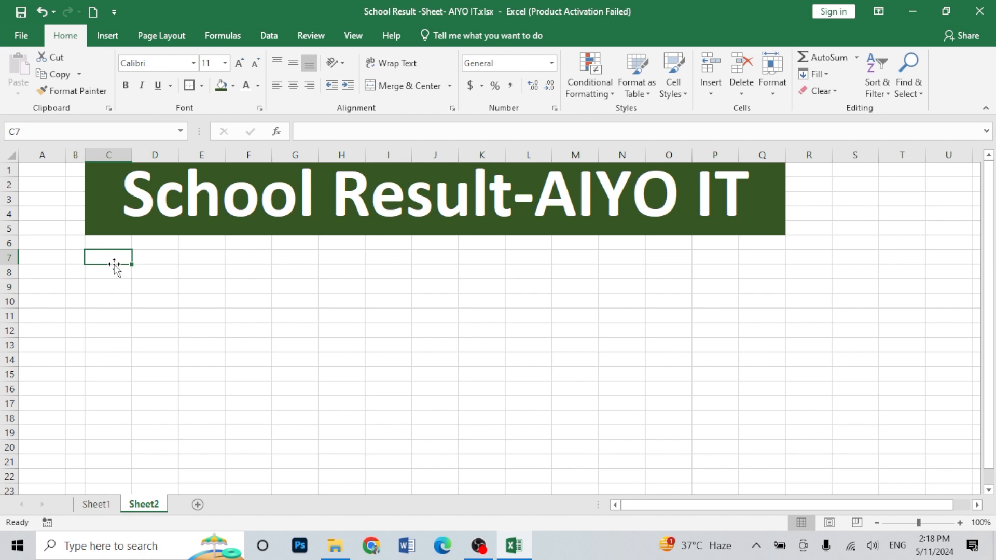
# Review the column headings on Sheet1 from Roll no. and Name through the subjects Math to Computer.
pyautogui.click(96, 504)
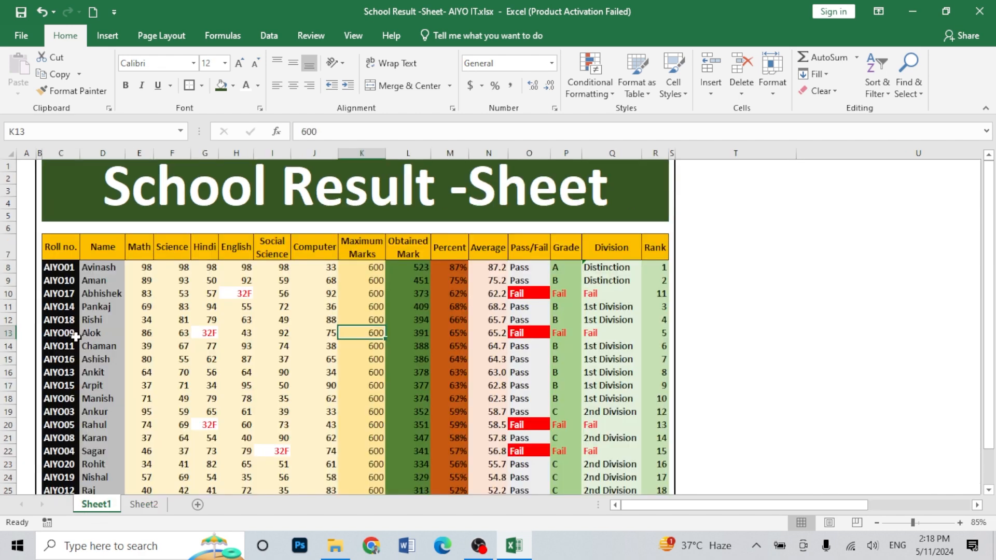
pyautogui.click(73, 250)
pyautogui.click(104, 248)
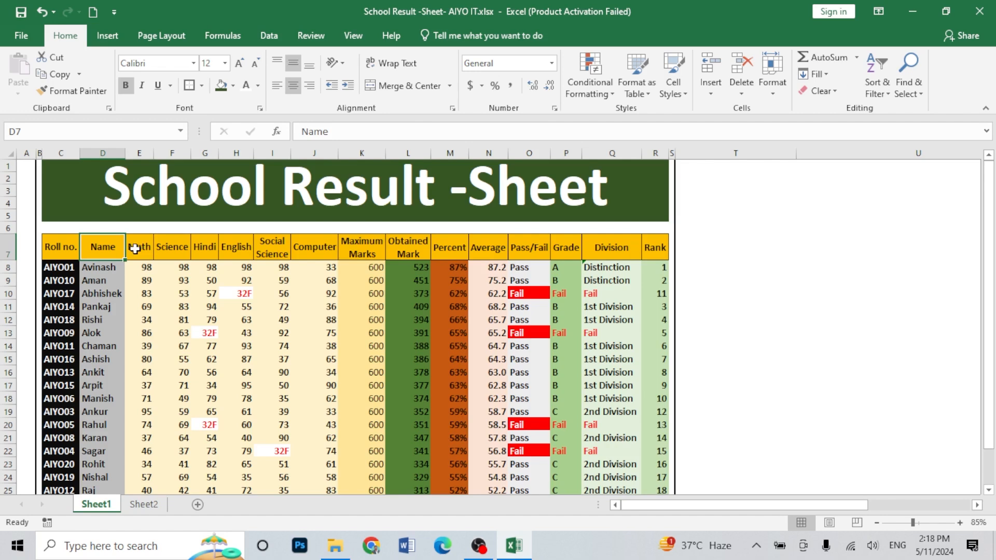
pyautogui.moveTo(134, 249); pyautogui.dragTo(311, 252)
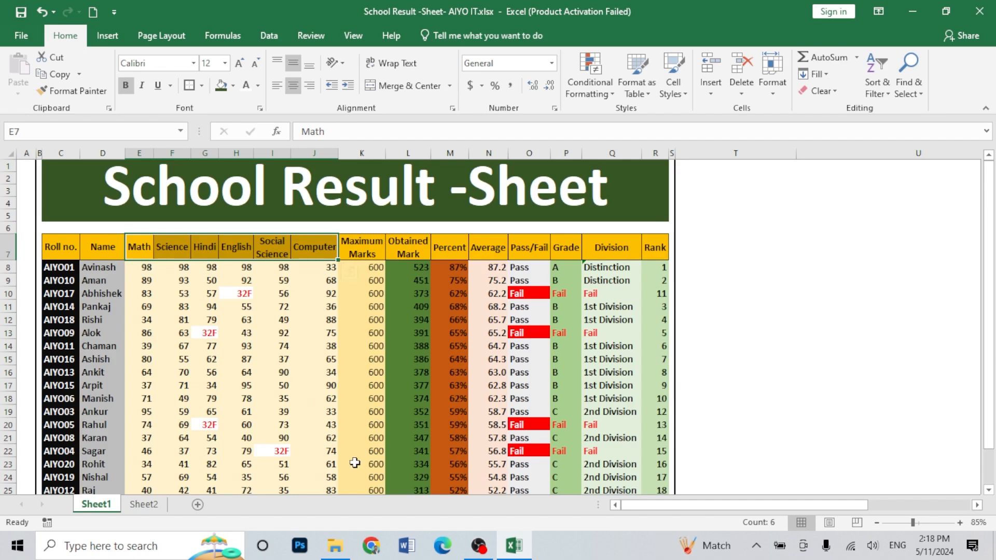
# Enter the headings "Roll NO.", "Nmae" and "Math" in cells C7:E7 of Sheet2.
pyautogui.click(152, 508)
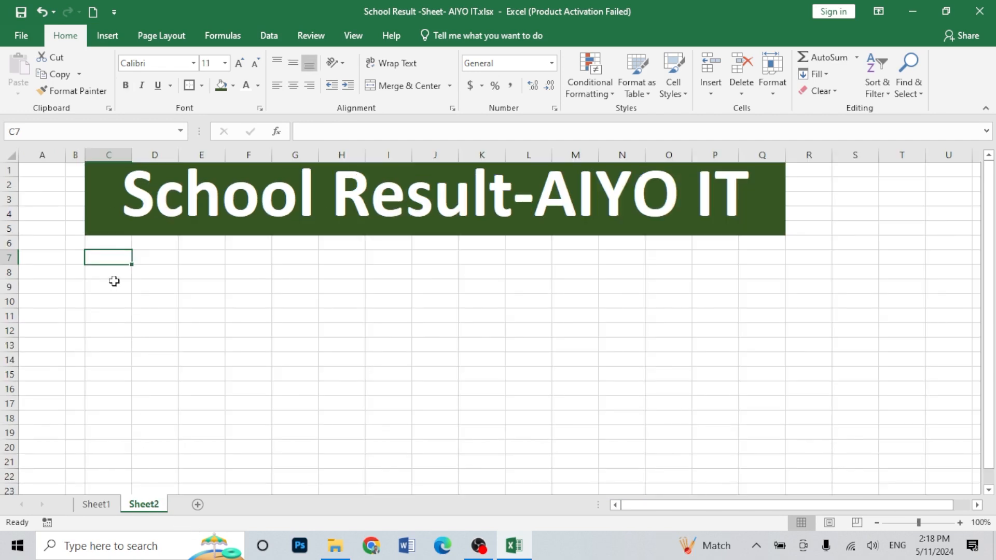
pyautogui.write('Roll NO.')
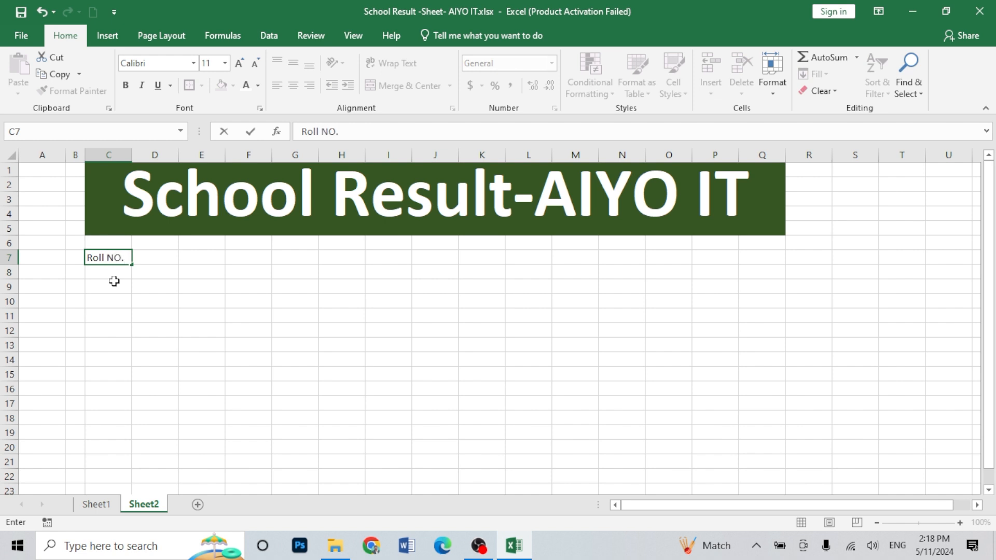
pyautogui.press('Tab')
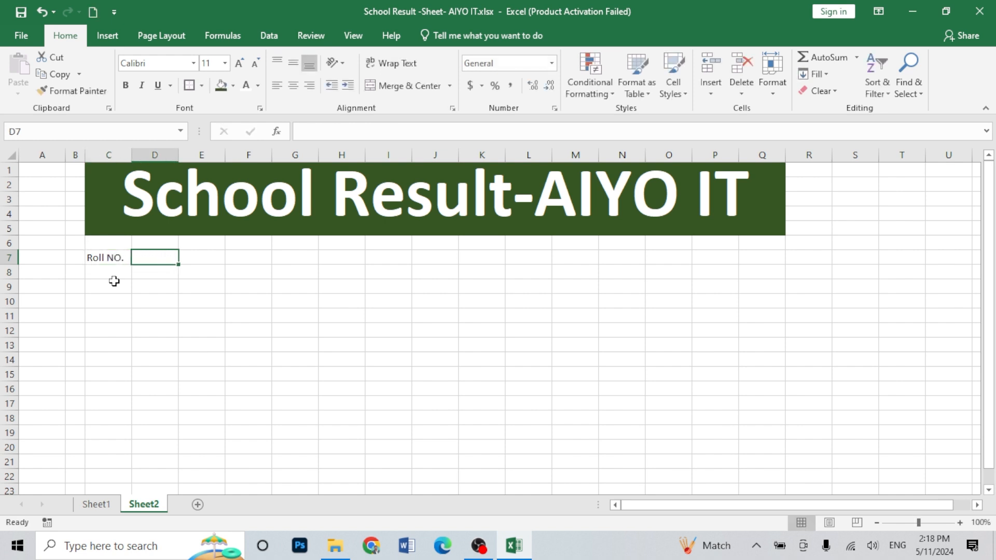
pyautogui.write('n')
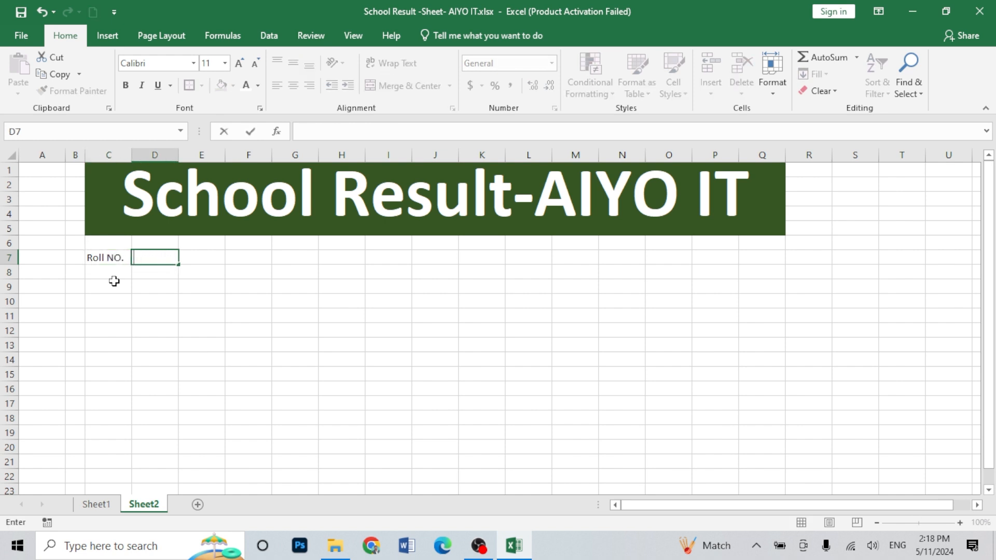
pyautogui.write('Nmae')
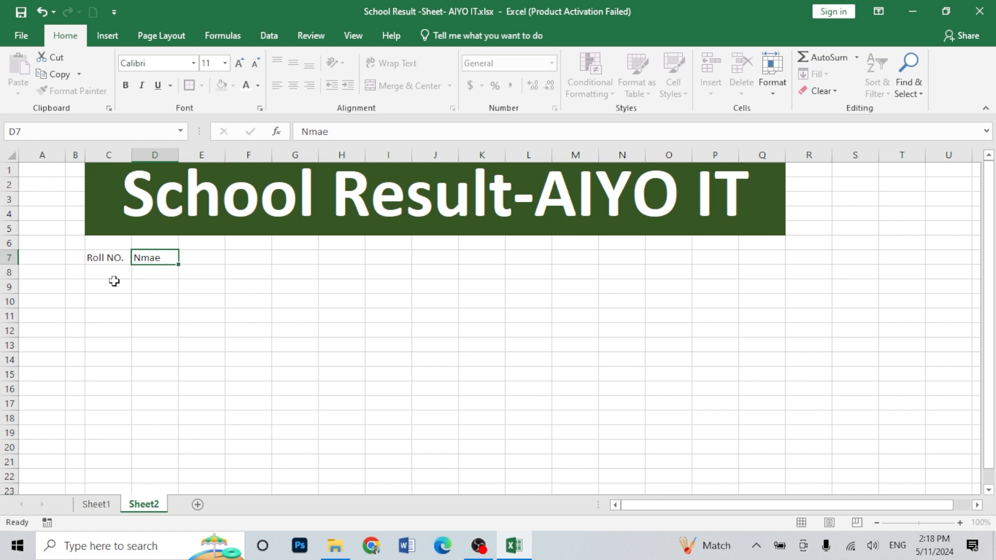
pyautogui.press('Tab')
pyautogui.write('Math')
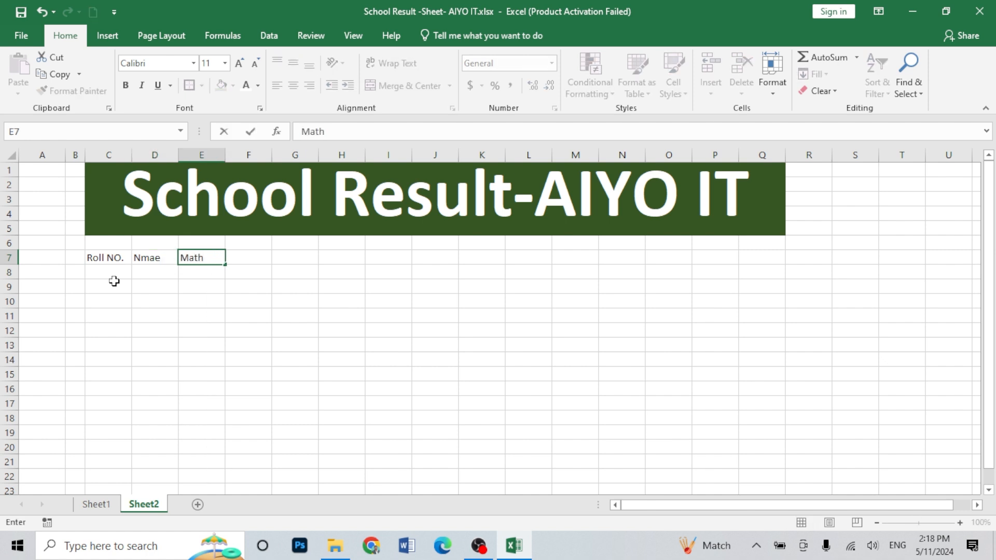
pyautogui.press('Tab')
# Enter the subject headings "Hindi", "English", "Science" and "Social Science" in cells F7:I7, and select the Social Science heading.
pyautogui.write('Hindi')
pyautogui.press('Tab')
pyautogui.write('E')
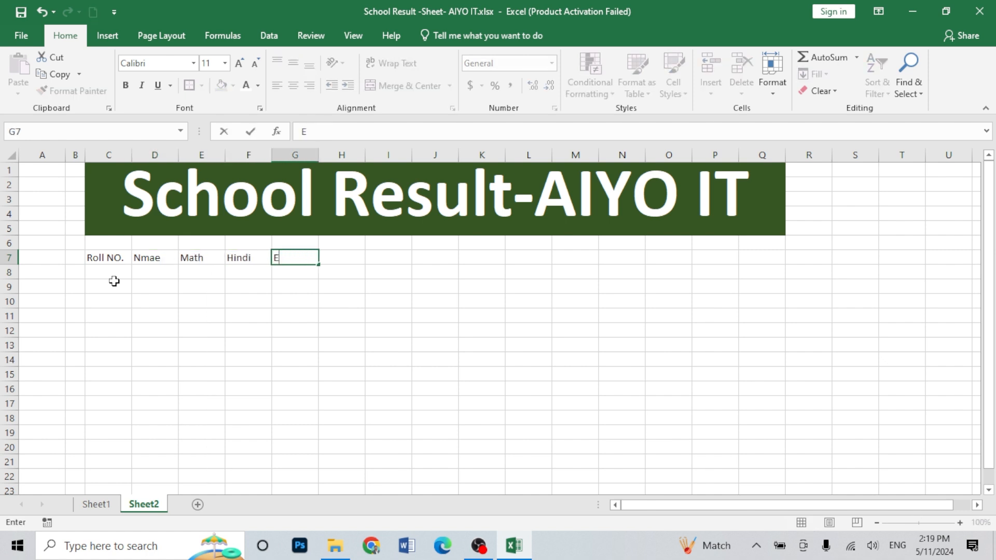
pyautogui.write('nglish')
pyautogui.press('Tab')
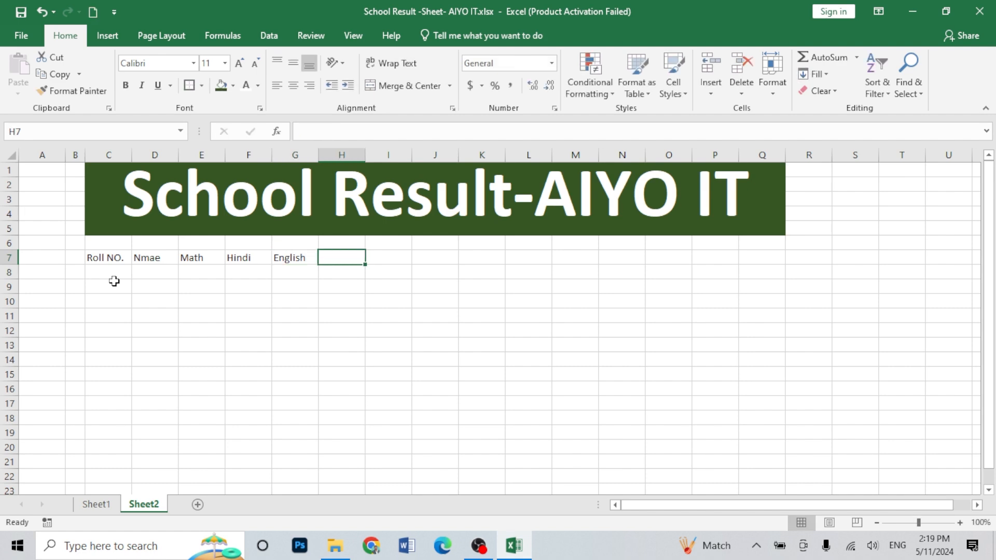
pyautogui.write('Science')
pyautogui.press('Tab')
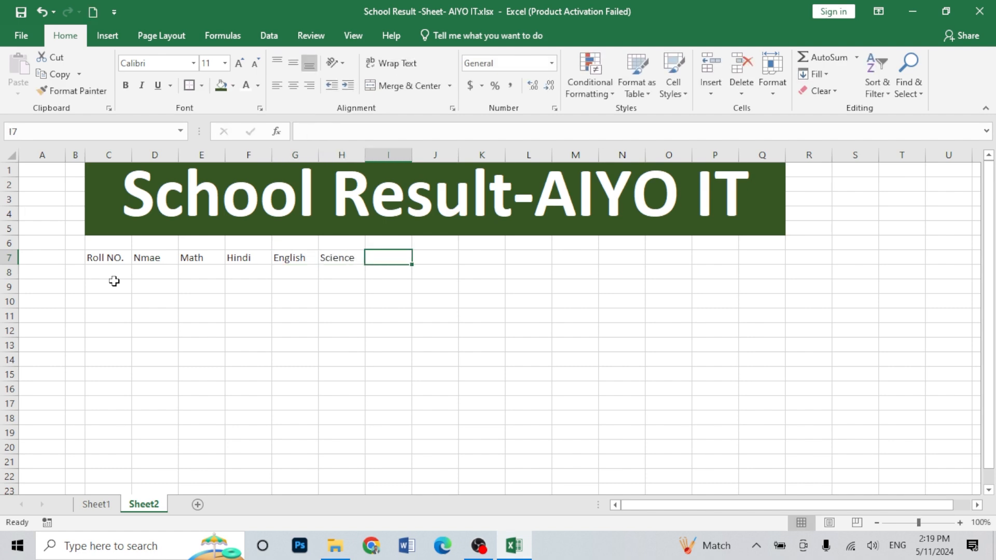
pyautogui.write('Socia')
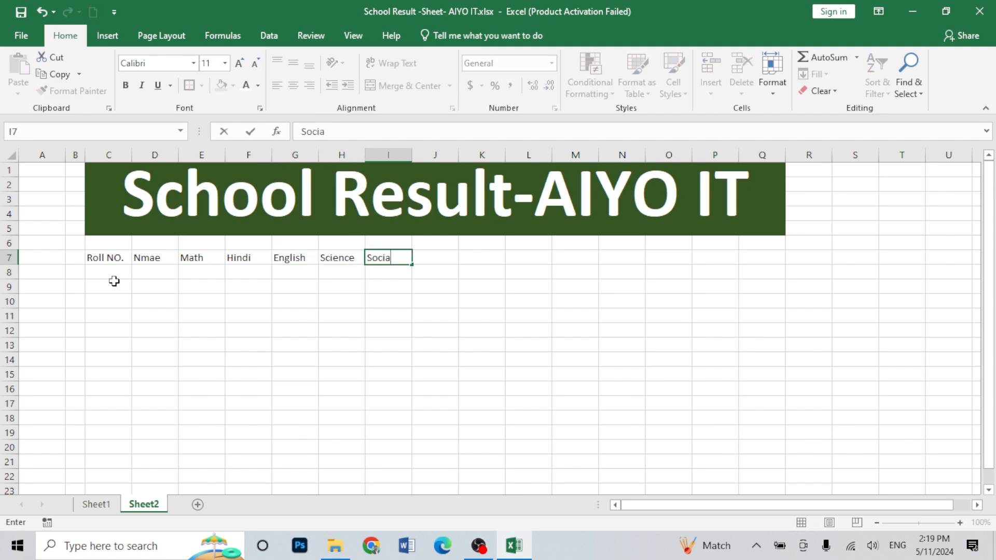
pyautogui.write('l Science')
pyautogui.press('Return')
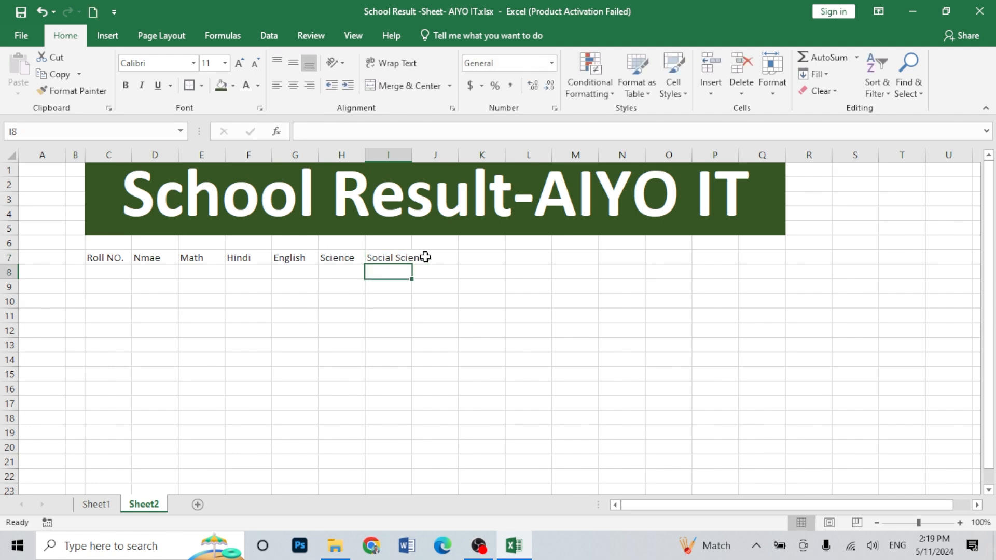
pyautogui.click(404, 257)
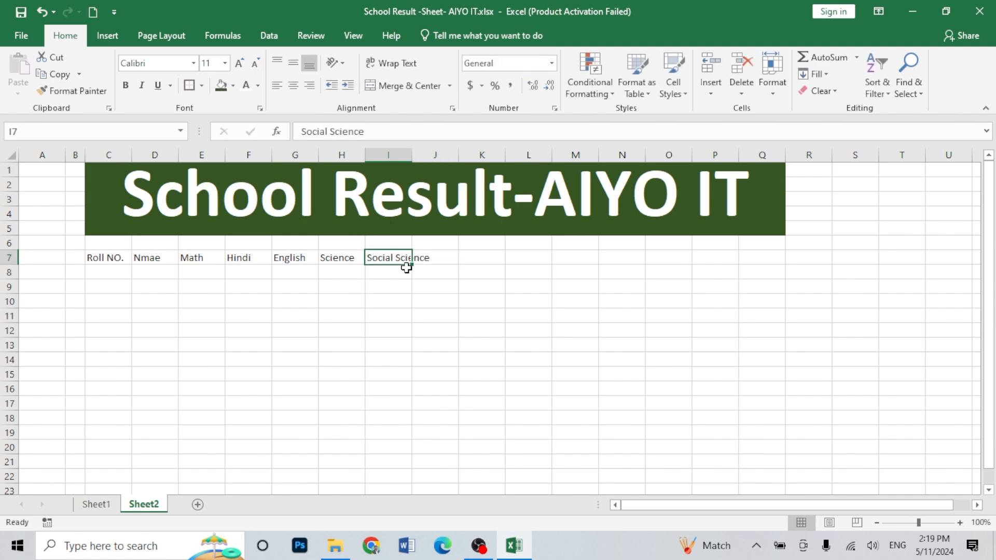
# Wrap the text of the Social Science heading and enter the heading "Computer" in cell J7.
pyautogui.click(397, 65)
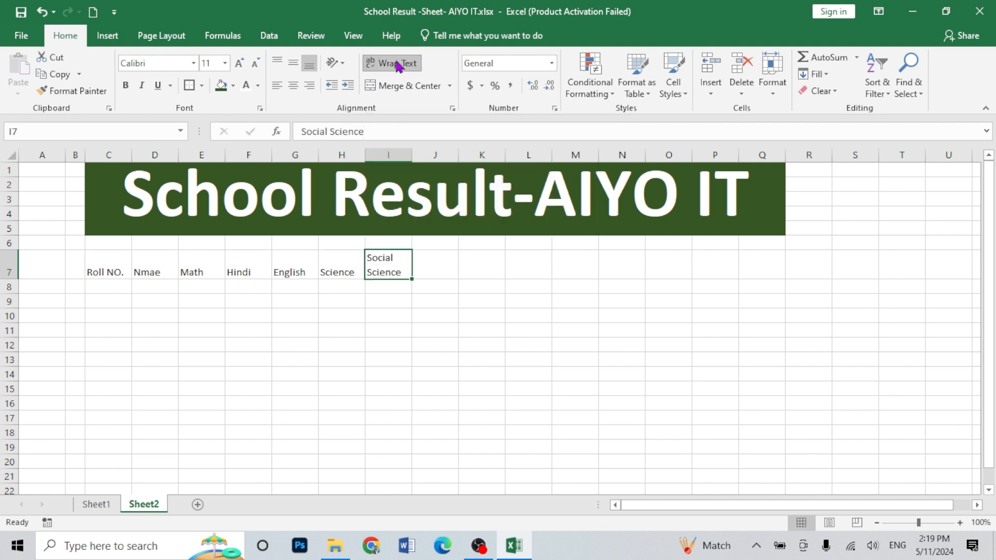
pyautogui.click(432, 268)
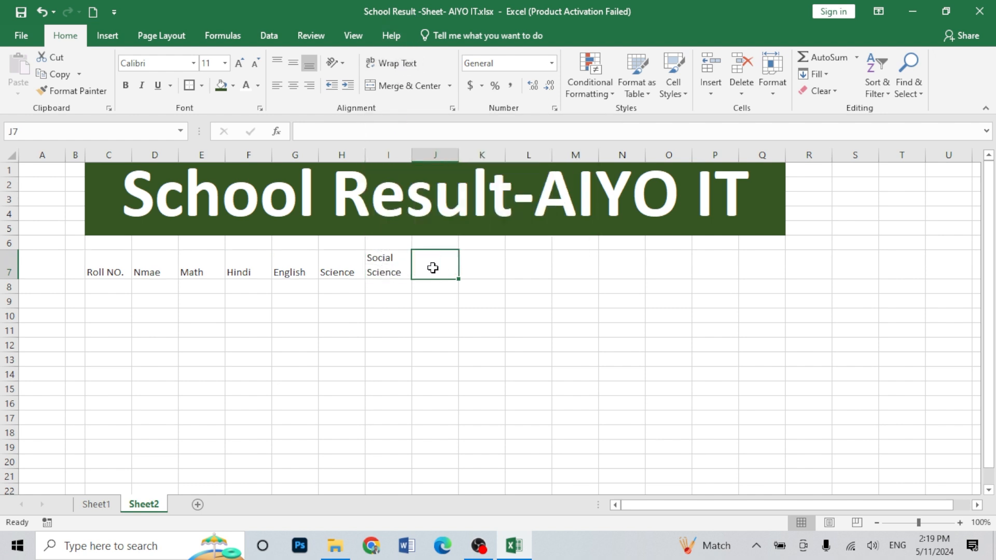
pyautogui.write('Compu')
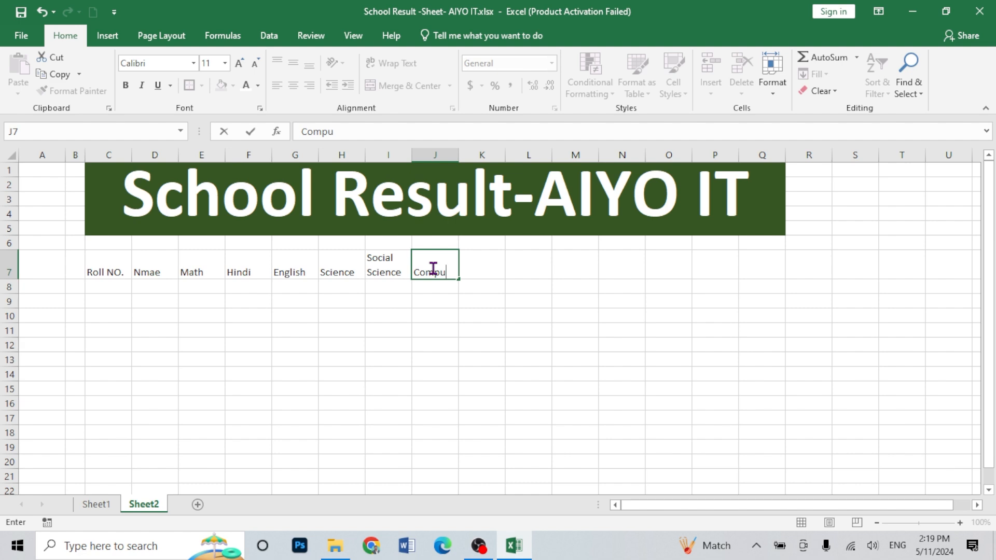
pyautogui.write('ter')
pyautogui.click(445, 319)
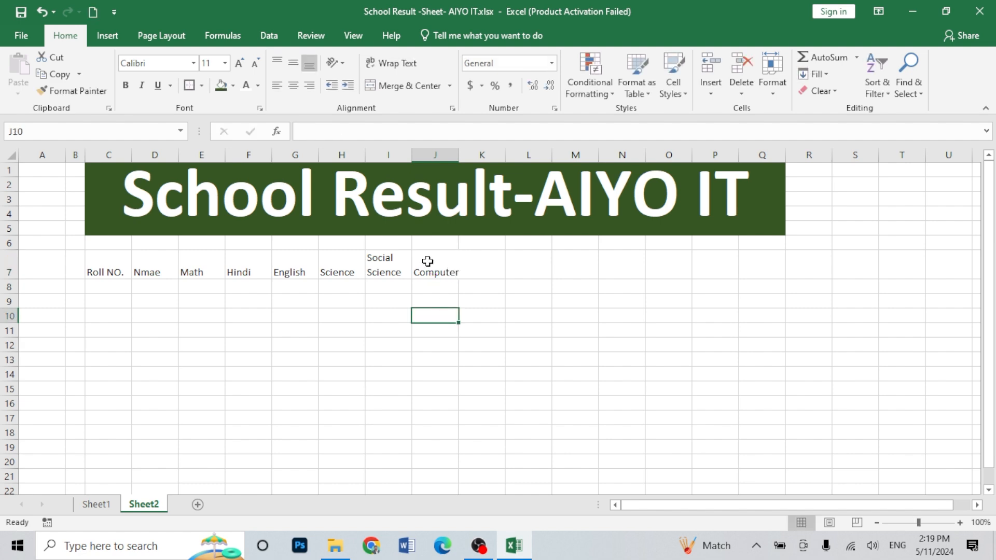
# Centre the heading row C7:Q7 horizontally and vertically, including the still empty heading cells.
pyautogui.click(429, 259)
pyautogui.moveTo(202, 261); pyautogui.dragTo(302, 271)
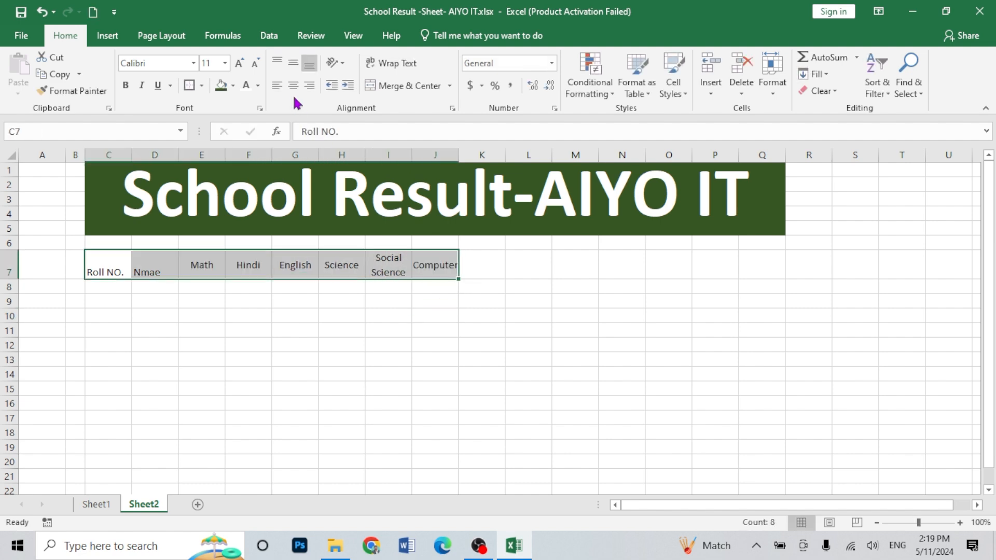
pyautogui.click(294, 86)
pyautogui.click(294, 67)
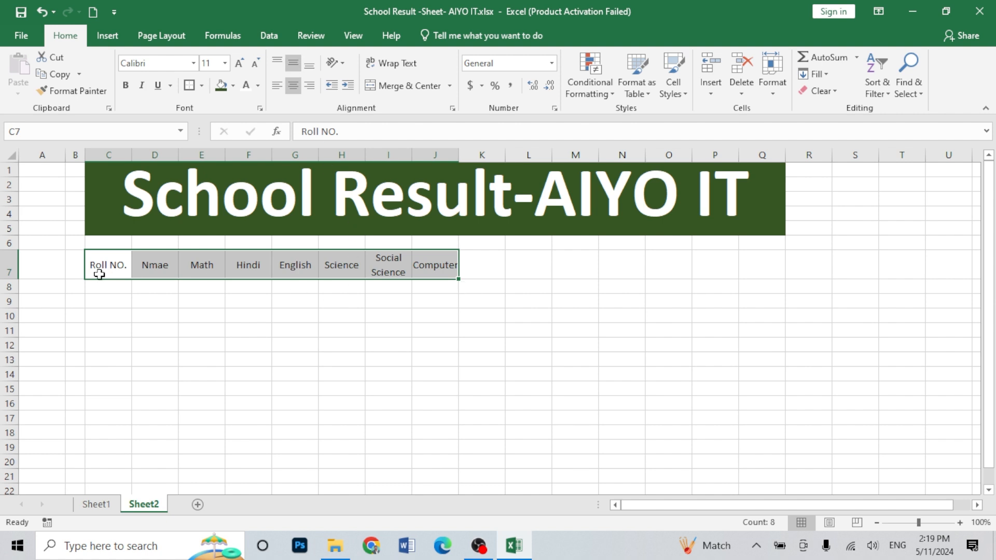
pyautogui.moveTo(95, 269); pyautogui.dragTo(762, 265)
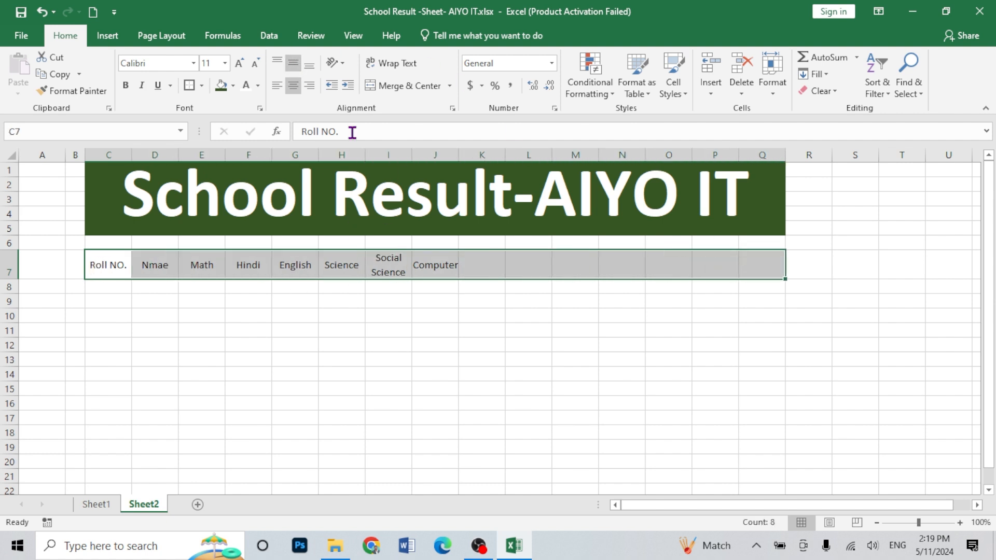
pyautogui.click(294, 86)
pyautogui.click(296, 86)
# Enter the headings "MM" and "OM" in cells K7 and L7.
pyautogui.click(473, 262)
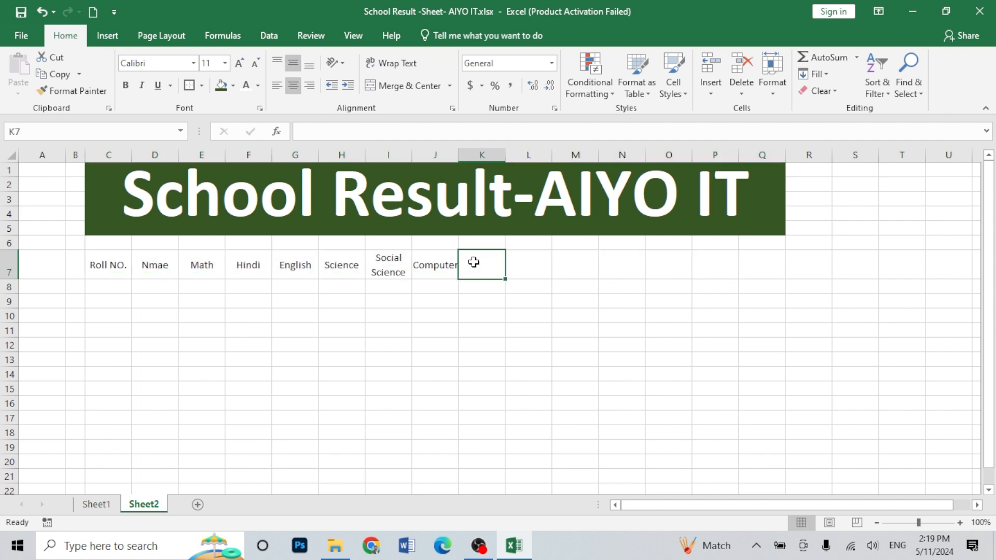
pyautogui.write('MM')
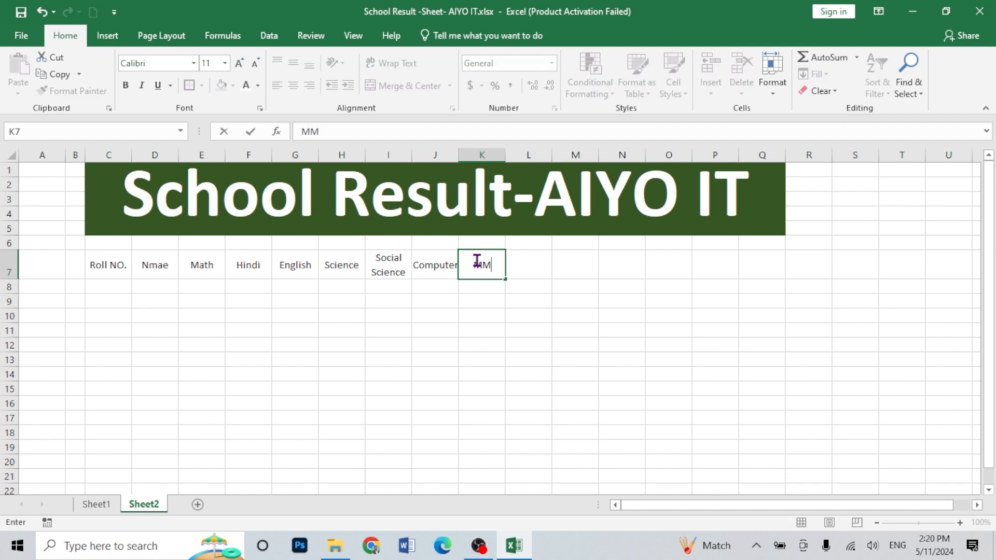
pyautogui.click(528, 269)
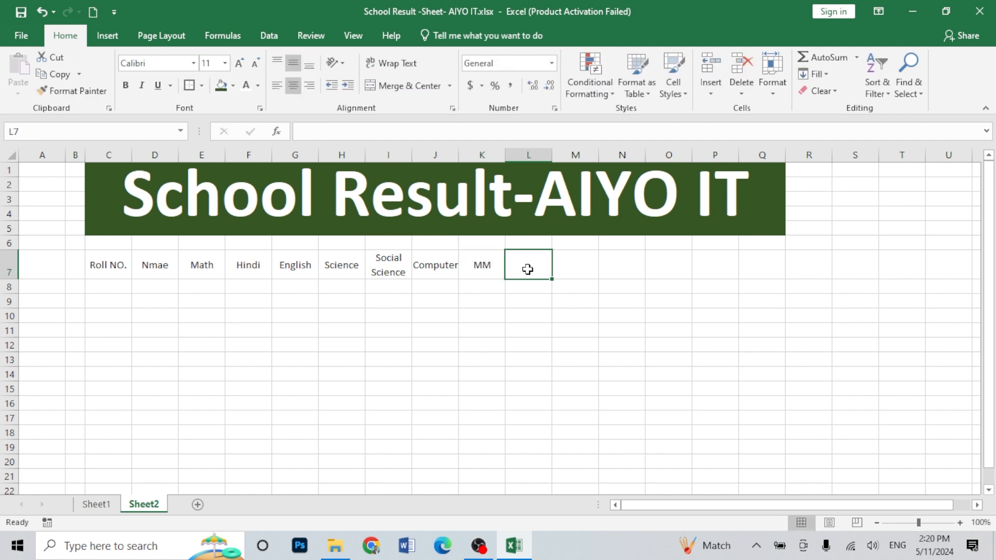
pyautogui.write('OM')
pyautogui.click(528, 302)
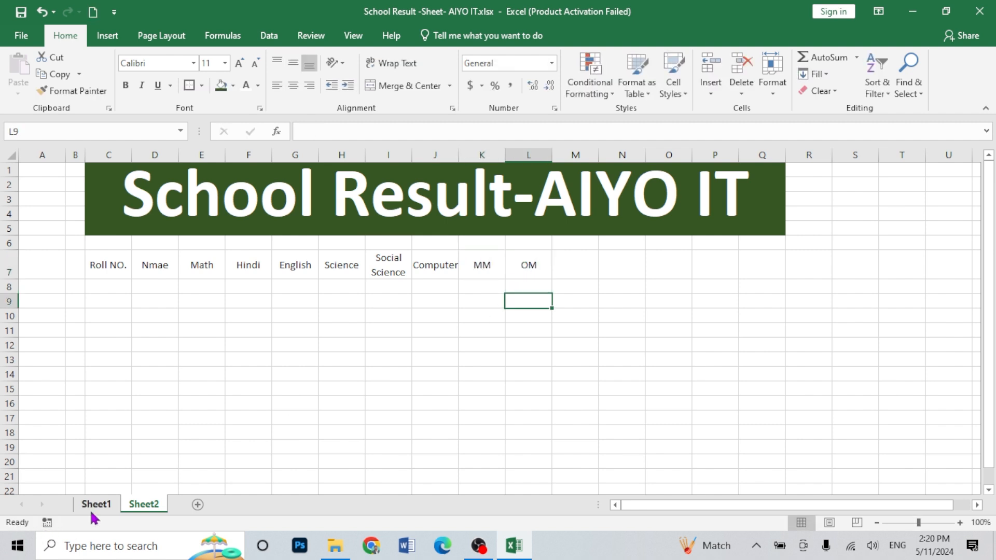
# Check the marks headings on Sheet1, and enter the headings "Percent" and "Average" in cells M7 and N7 of Sheet2.
pyautogui.click(96, 504)
pyautogui.click(361, 245)
pyautogui.click(408, 248)
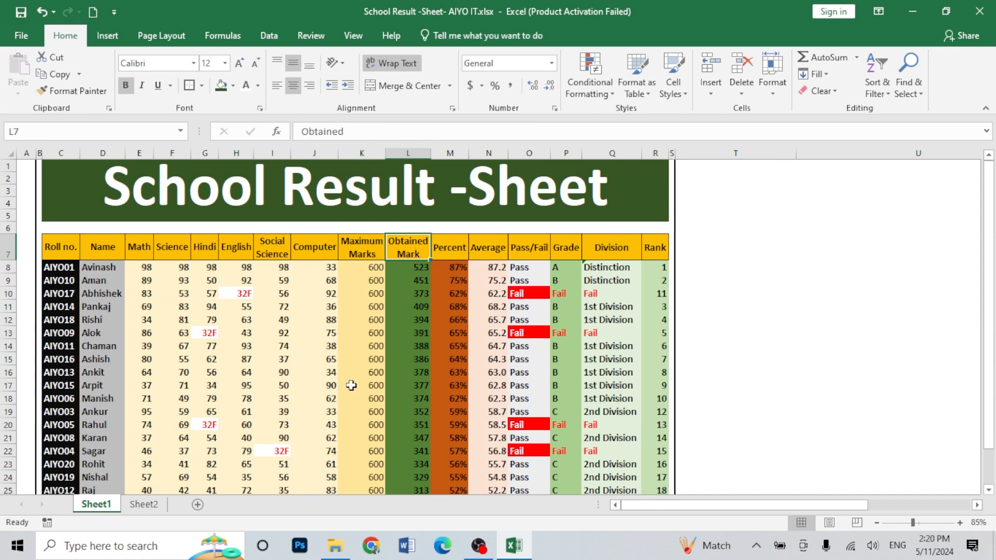
pyautogui.click(150, 505)
pyautogui.click(579, 264)
pyautogui.write('Percen')
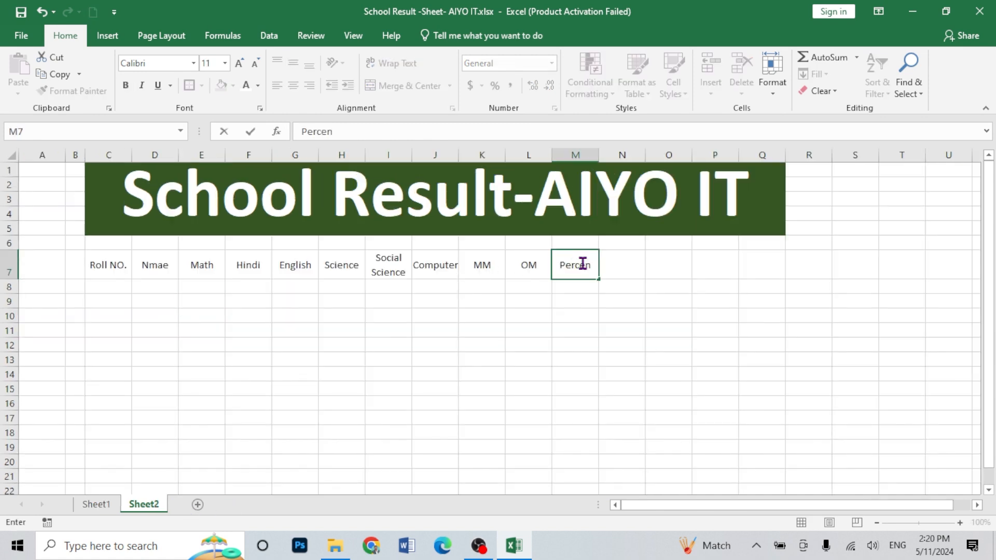
pyautogui.write('t')
pyautogui.click(613, 266)
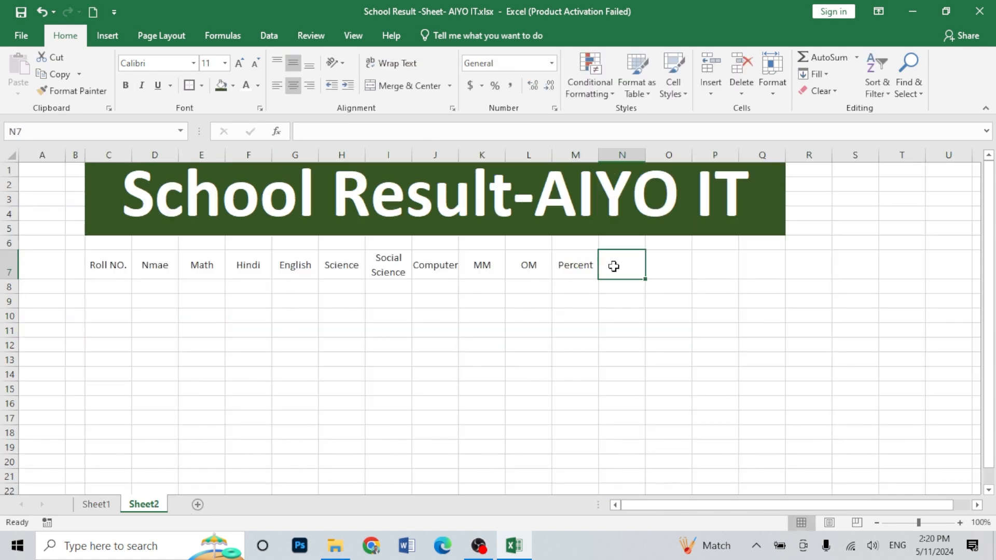
pyautogui.write('A')
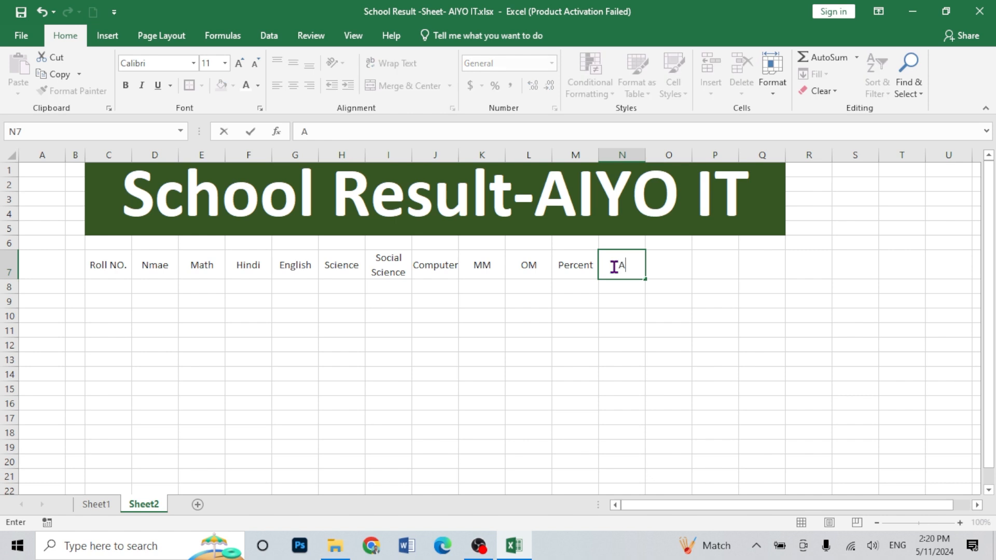
pyautogui.write('verage')
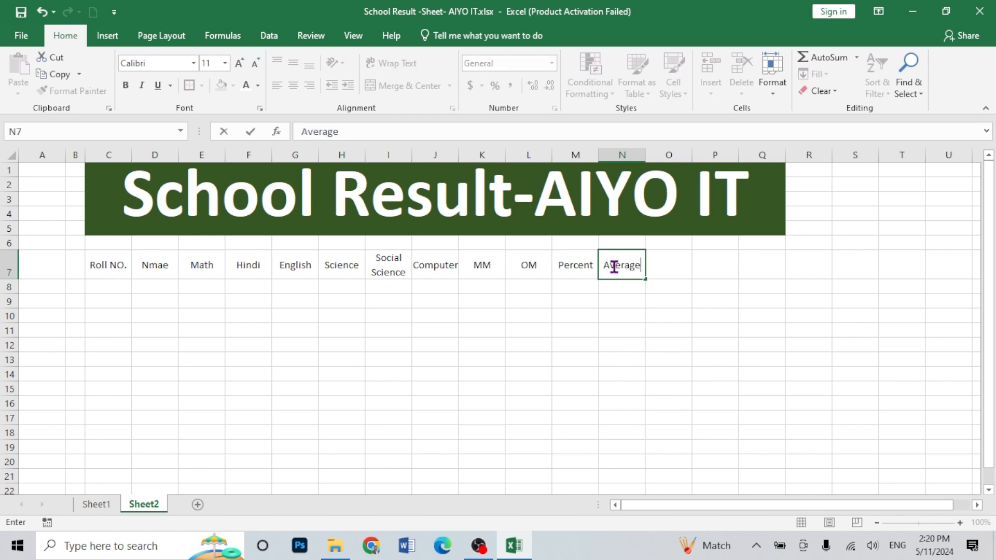
# Enter the headings "Pass/Fail" and "Grade" in cells O7 and P7.
pyautogui.click(673, 262)
pyautogui.write('P')
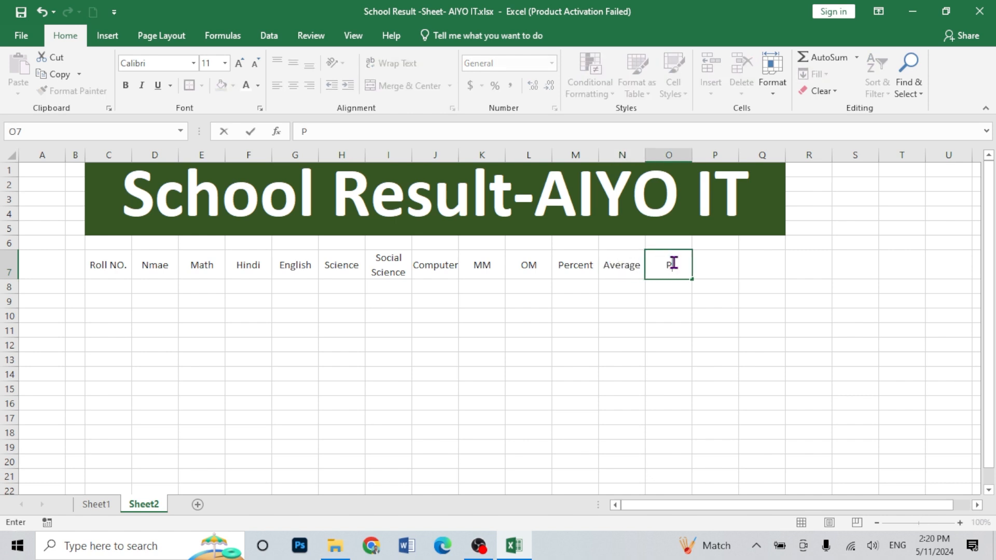
pyautogui.write('ass/Fail')
pyautogui.click(716, 265)
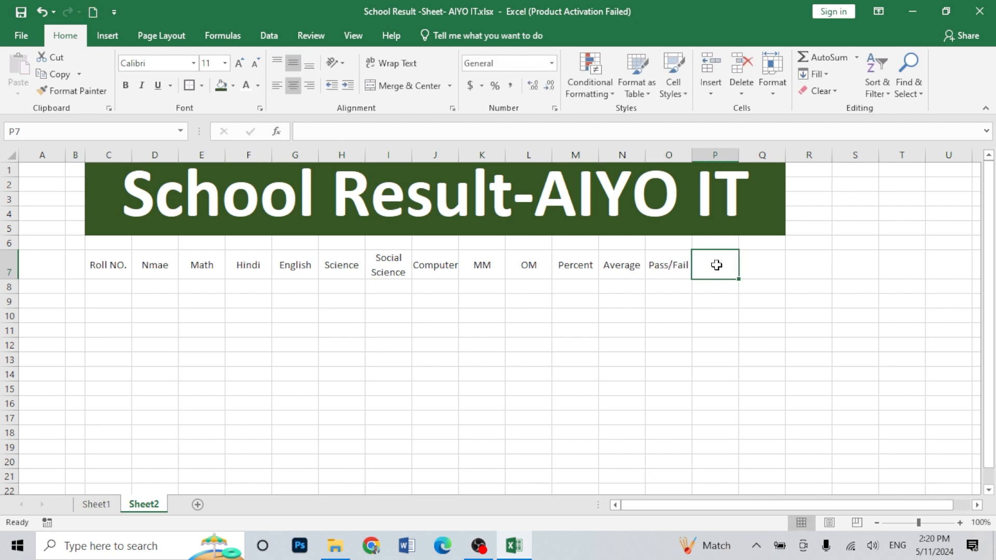
pyautogui.write('Grade')
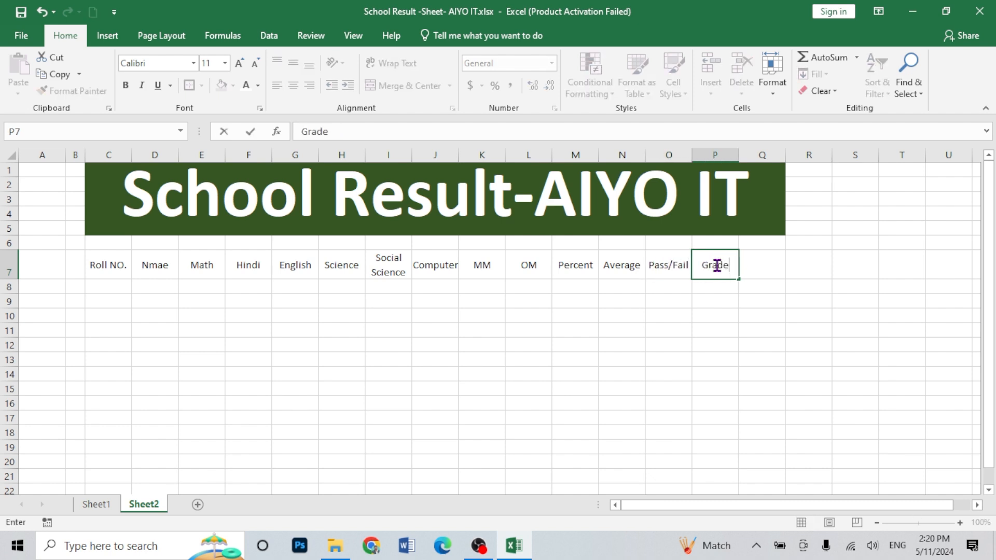
pyautogui.press('Tab')
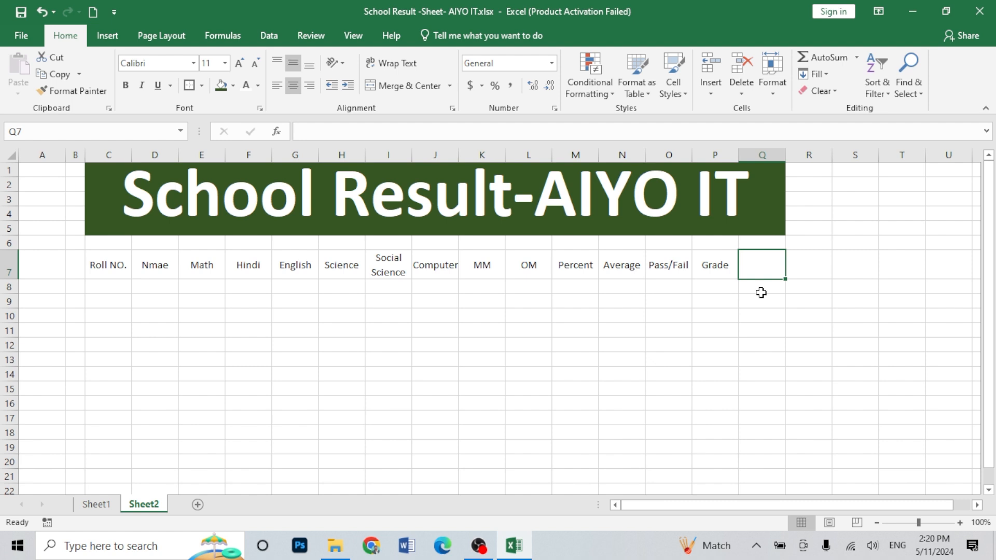
# Enter the headings "Division" and "Rank" in cells Q7 and R7, with Rank centred horizontally and vertically.
pyautogui.write('Division')
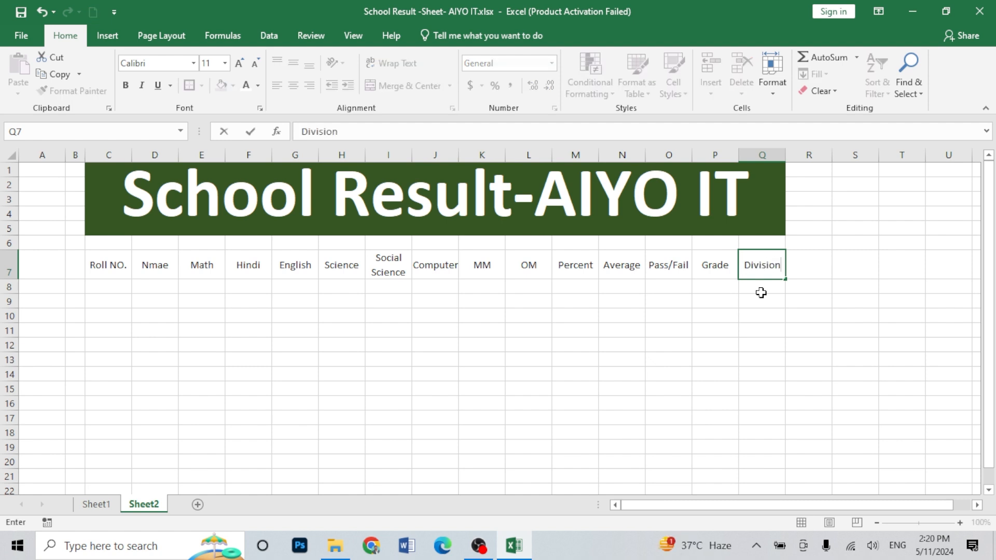
pyautogui.click(805, 269)
pyautogui.write('Rank')
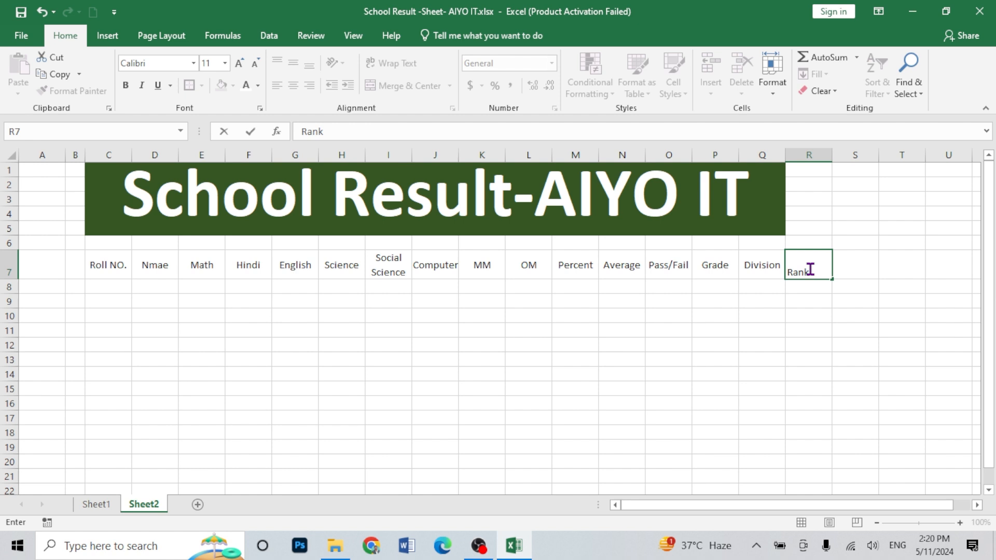
pyautogui.hotkey('ctrl', 'Return')
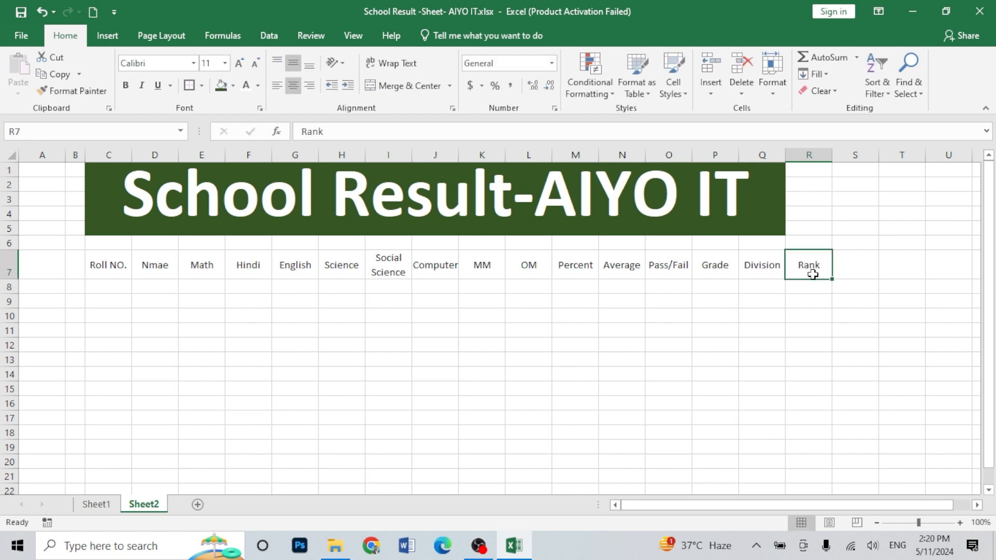
# Enter roll numbers AIYO1 and AIYO2 in C8:C9 and fill the series down to AIYO20 in C27.
pyautogui.click(106, 287)
pyautogui.write('AIYO1')
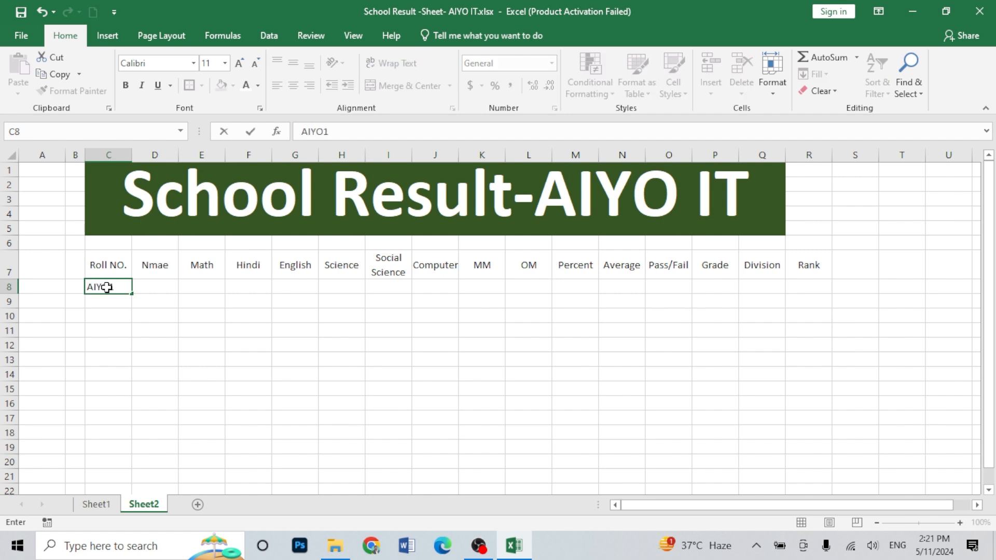
pyautogui.press('Return')
pyautogui.write('AIYO2')
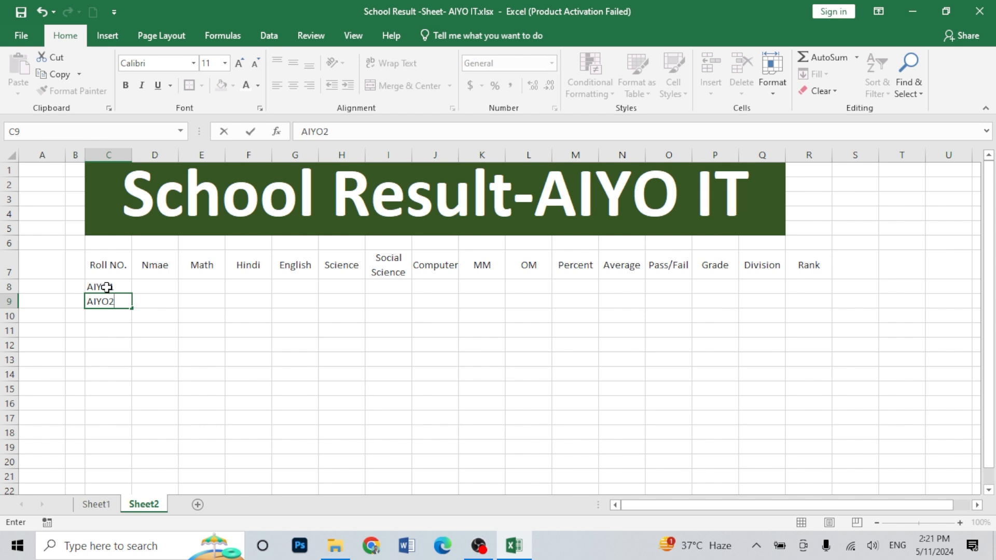
pyautogui.press('Return')
pyautogui.press('Return')
pyautogui.moveTo(102, 284); pyautogui.dragTo(116, 483)
pyautogui.scroll(1, 165, 264)
# Correct the misspelled heading in cell D7 to "Name".
pyautogui.click(160, 240)
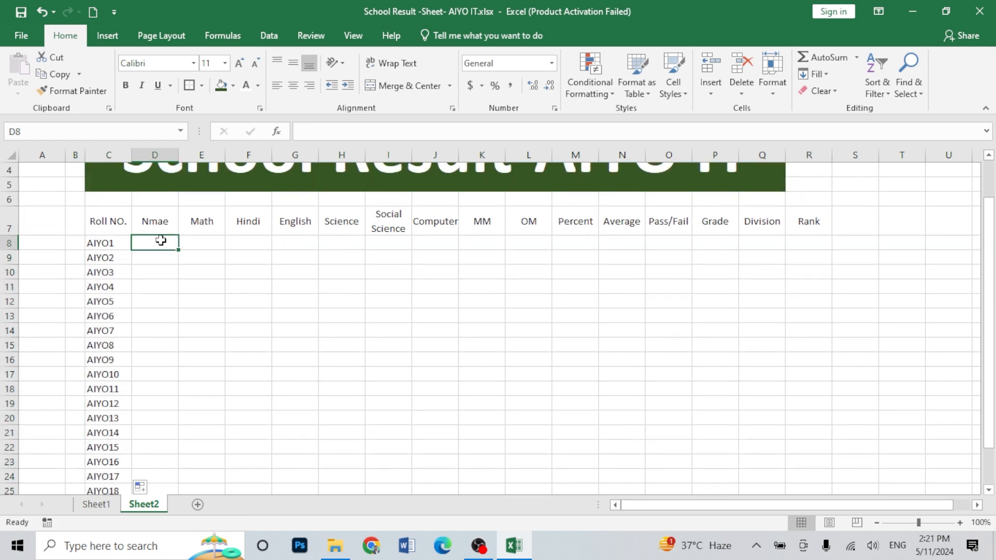
pyautogui.click(163, 219)
pyautogui.write('Name')
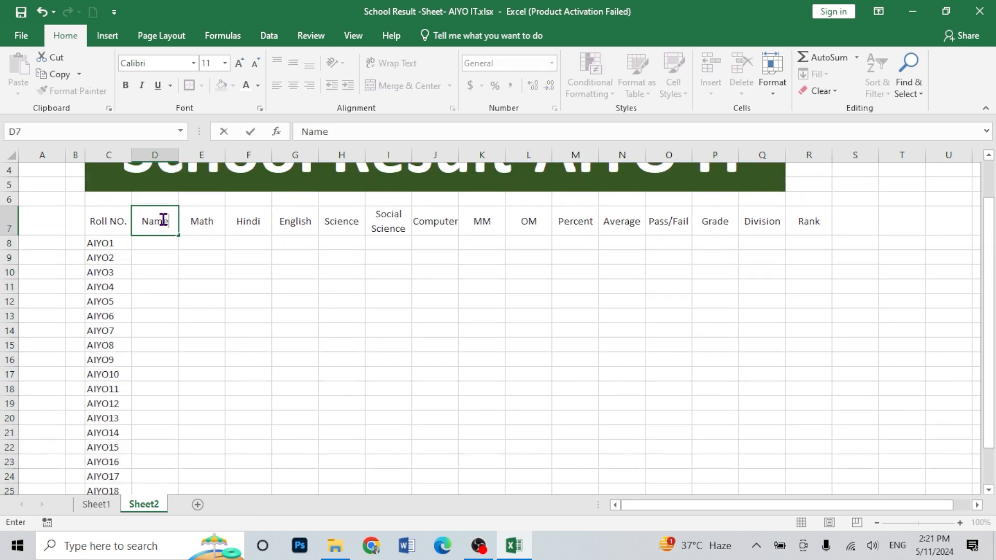
pyautogui.press('Return')
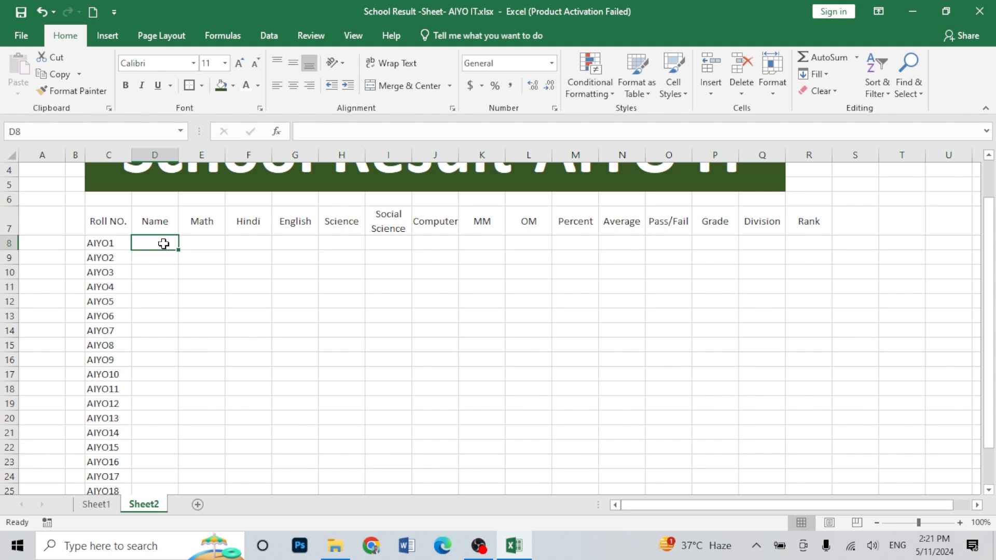
# Copy the student names in D8:D27 of Sheet1 into the Name column of Sheet2, starting at cell D8.
pyautogui.click(96, 504)
pyautogui.moveTo(90, 264); pyautogui.dragTo(99, 493)
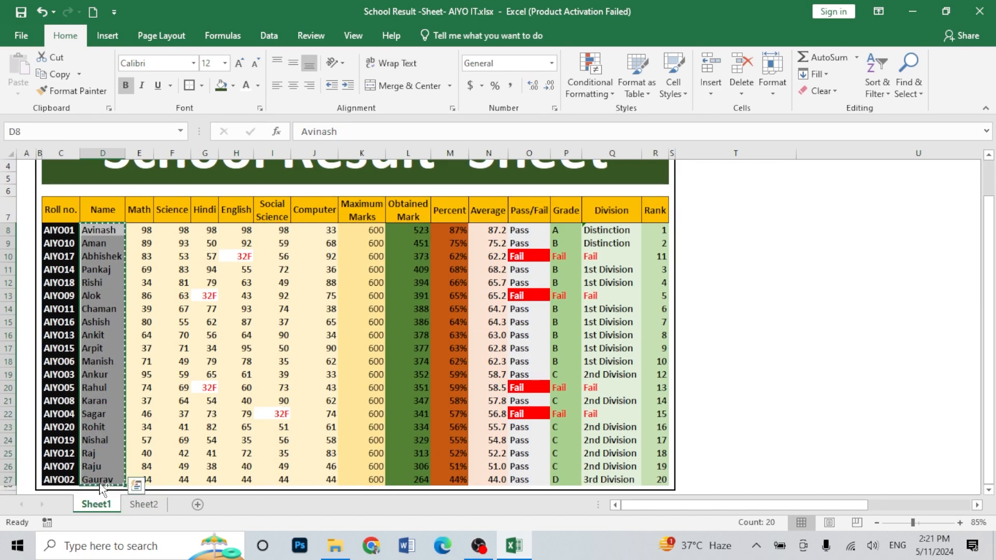
pyautogui.hotkey('ctrl', 'c')
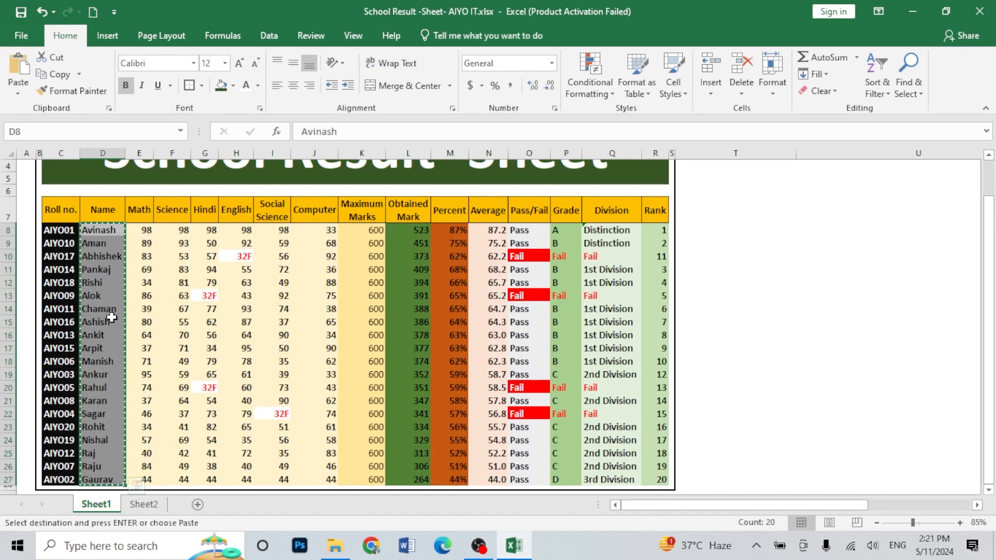
pyautogui.click(144, 504)
pyautogui.hotkey('ctrl', 'v')
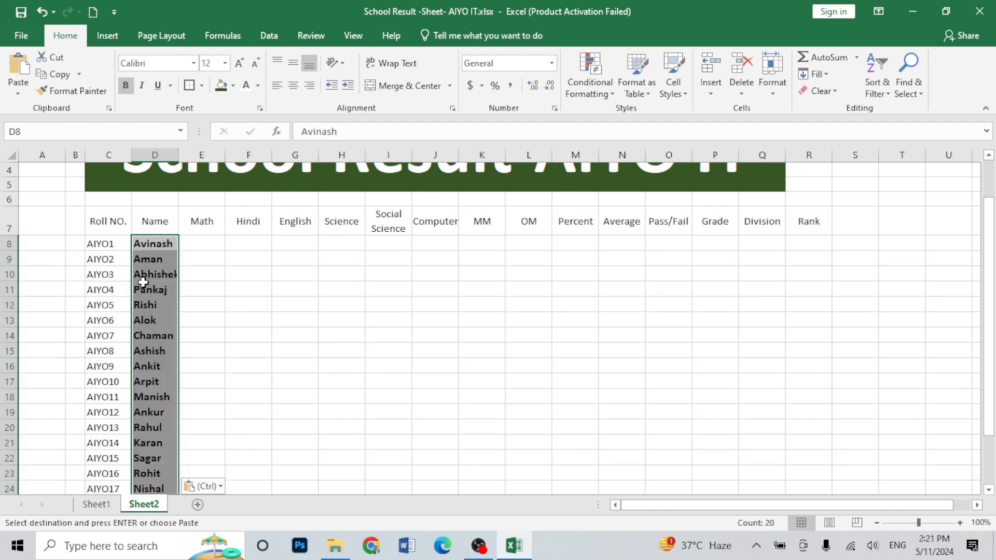
# Clear only the formatting of the pasted names in D8:D27 and select the Math heading in E7.
pyautogui.scroll(-2, 185, 328)
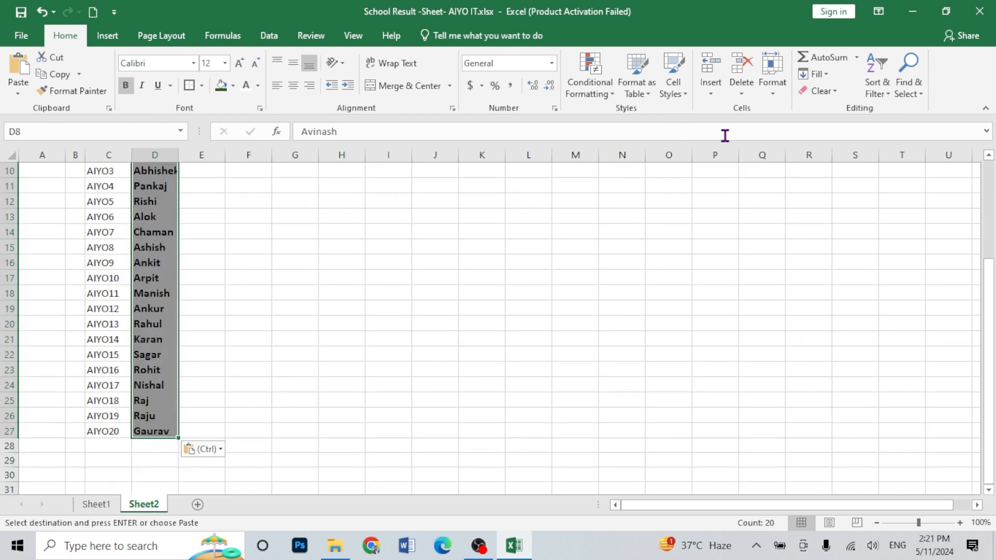
pyautogui.click(832, 91)
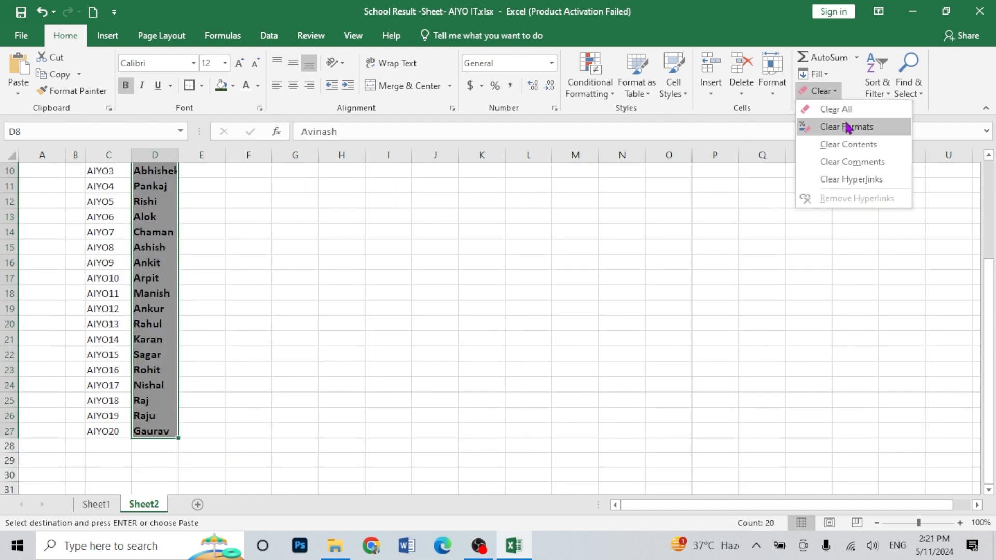
pyautogui.click(846, 128)
pyautogui.scroll(1, 260, 325)
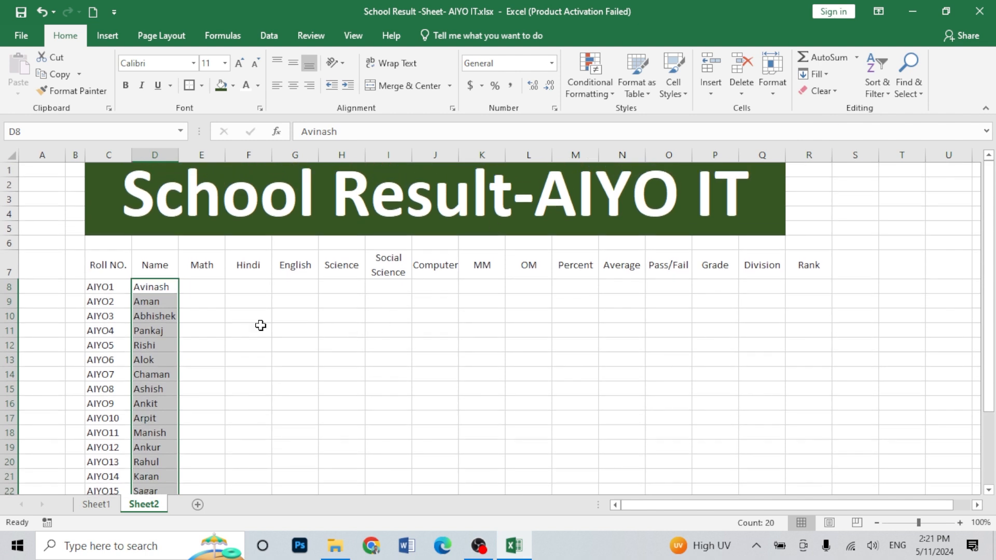
pyautogui.click(221, 327)
pyautogui.click(202, 278)
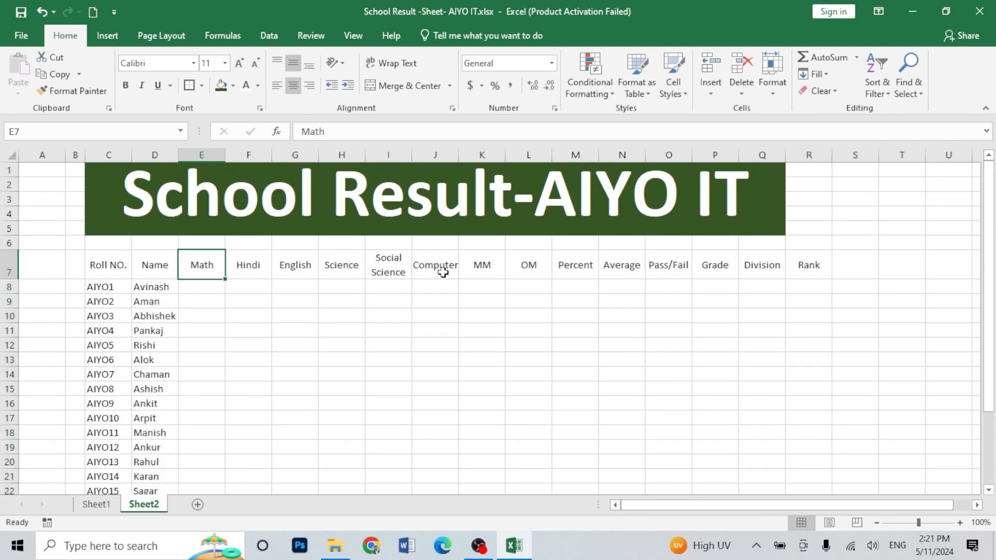
# Fill the marks range E8:J27 with random whole numbers using the formula =RANDBETWEEN(33,98).
pyautogui.click(218, 286)
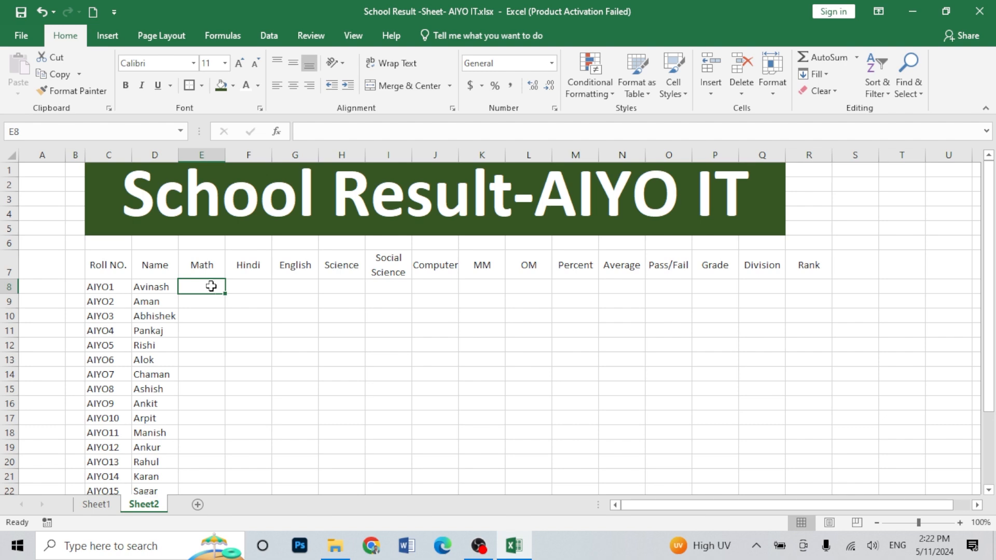
pyautogui.moveTo(211, 286); pyautogui.dragTo(423, 441)
pyautogui.scroll(3, 420, 404)
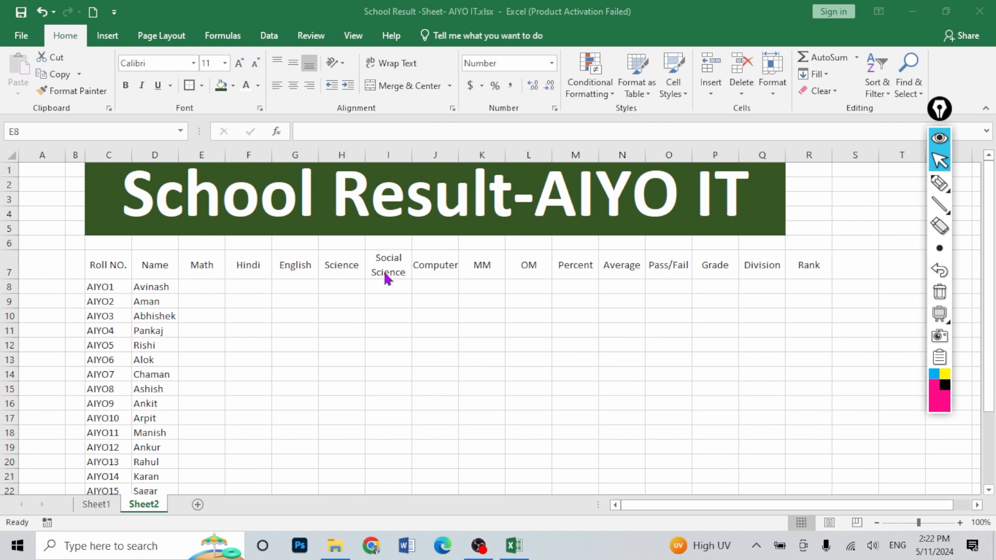
pyautogui.click(211, 285)
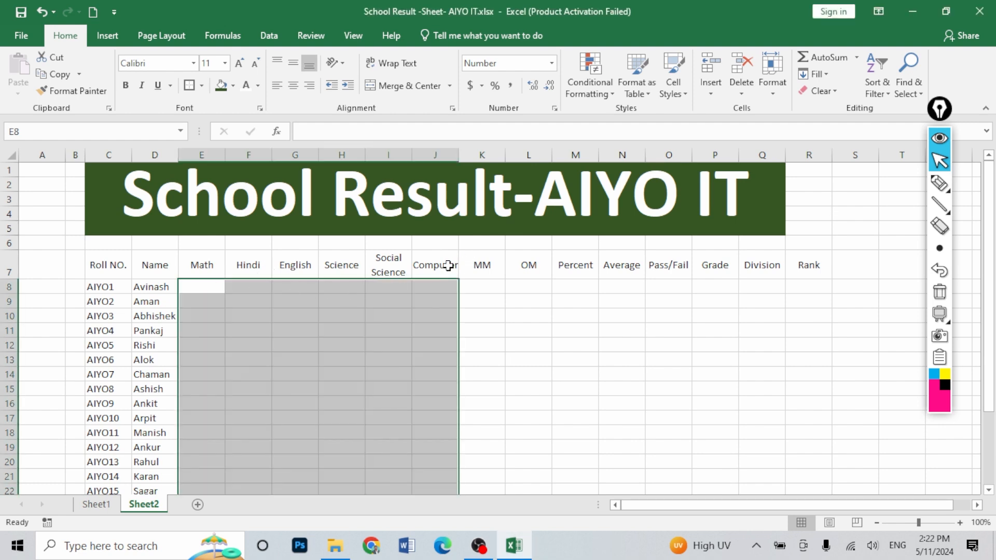
pyautogui.scroll(-3, 448, 265)
pyautogui.scroll(2, 346, 366)
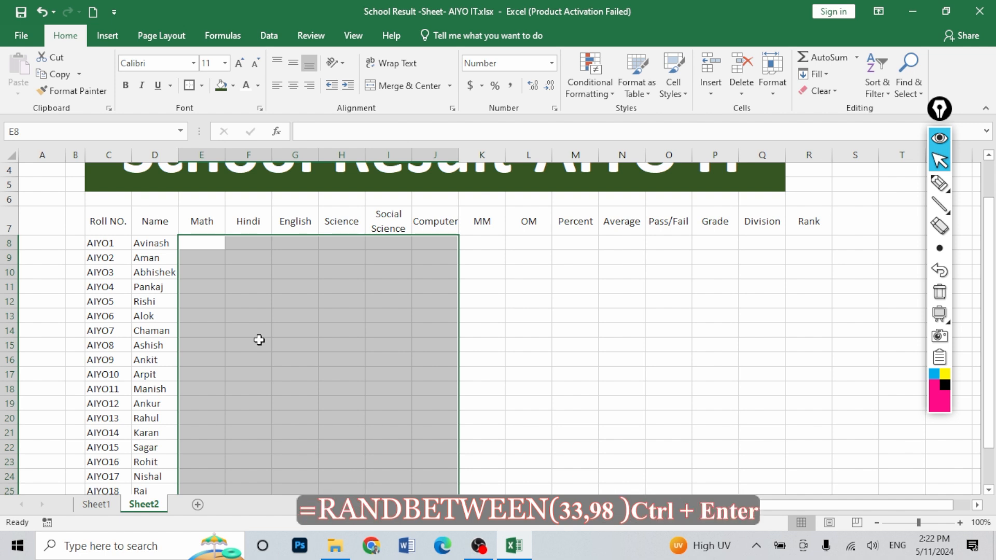
pyautogui.write('=')
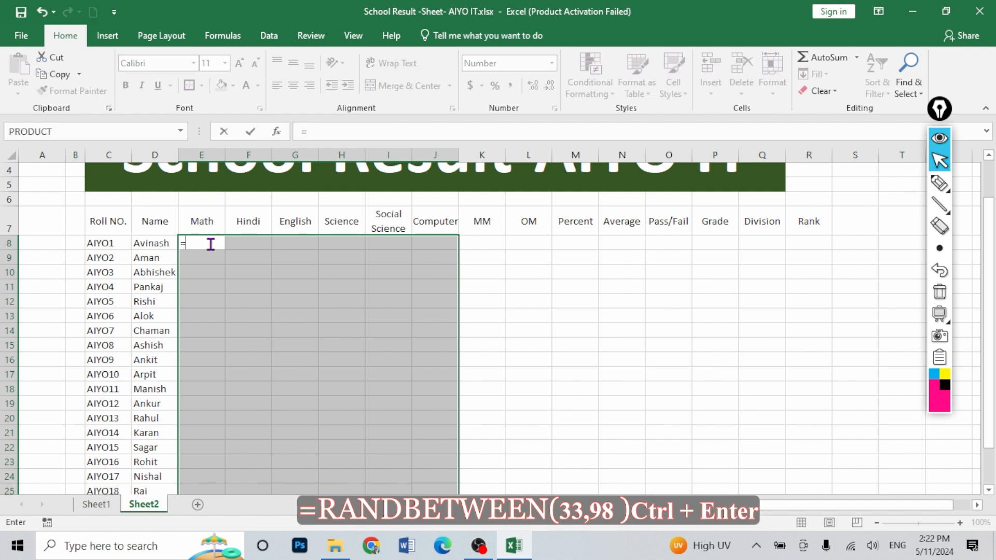
pyautogui.write('rand')
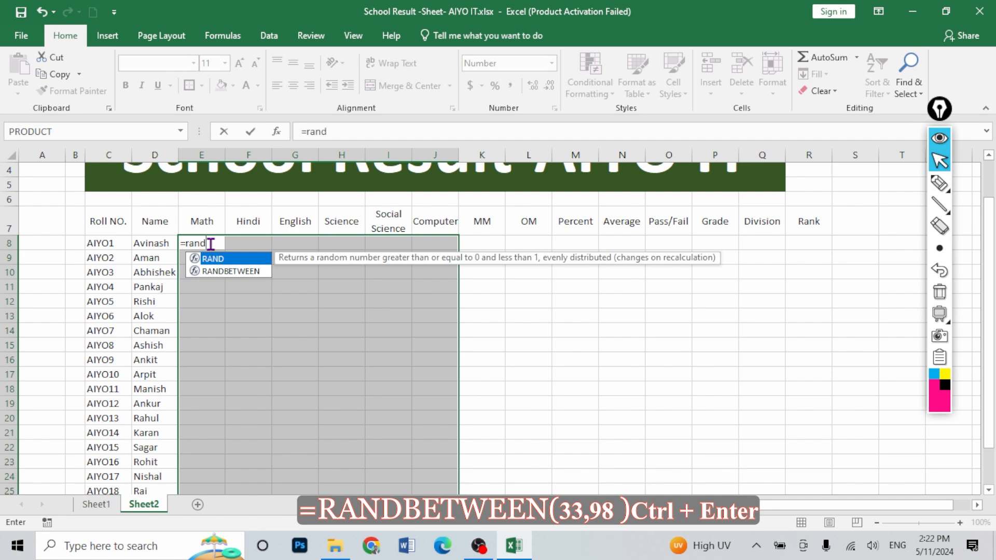
pyautogui.doubleClick(232, 271)
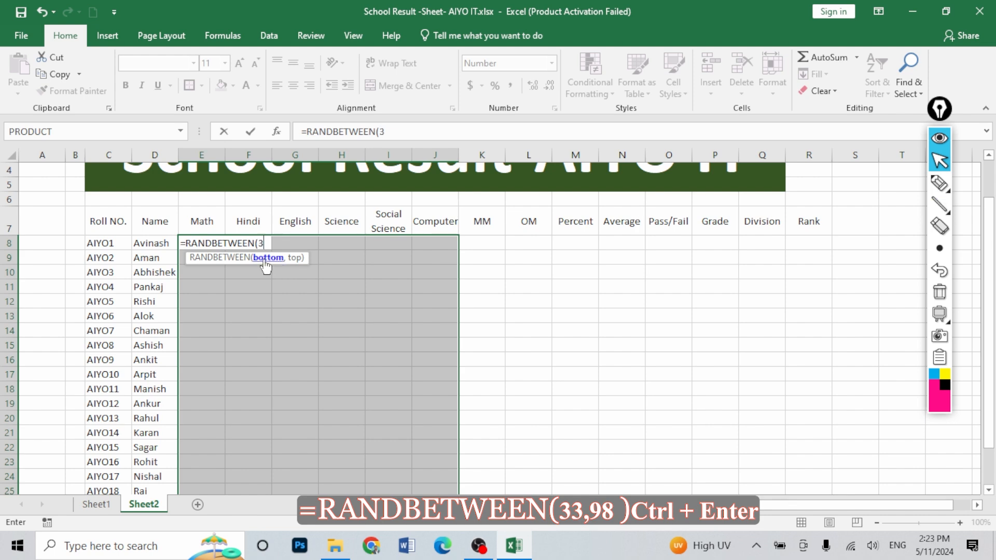
pyautogui.write('33,')
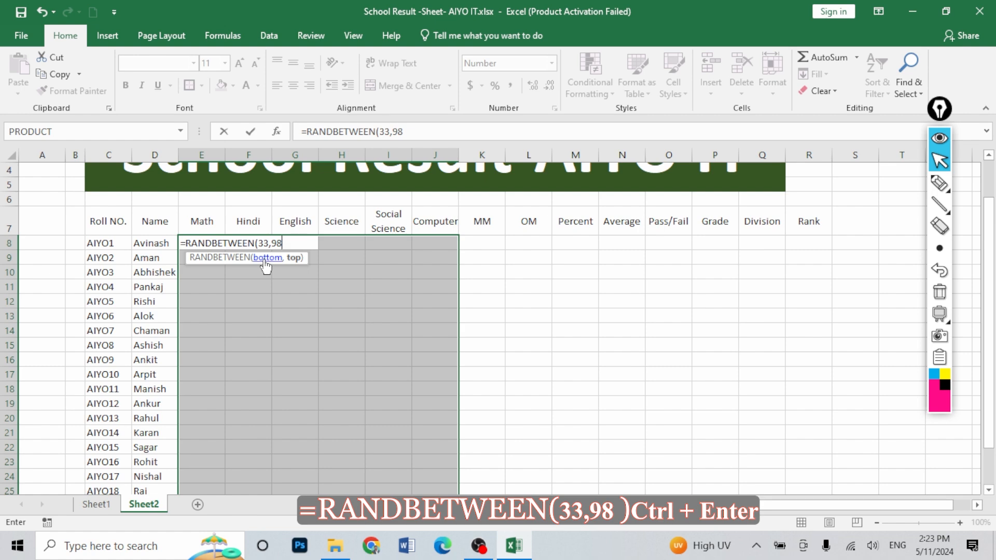
pyautogui.write('98)')
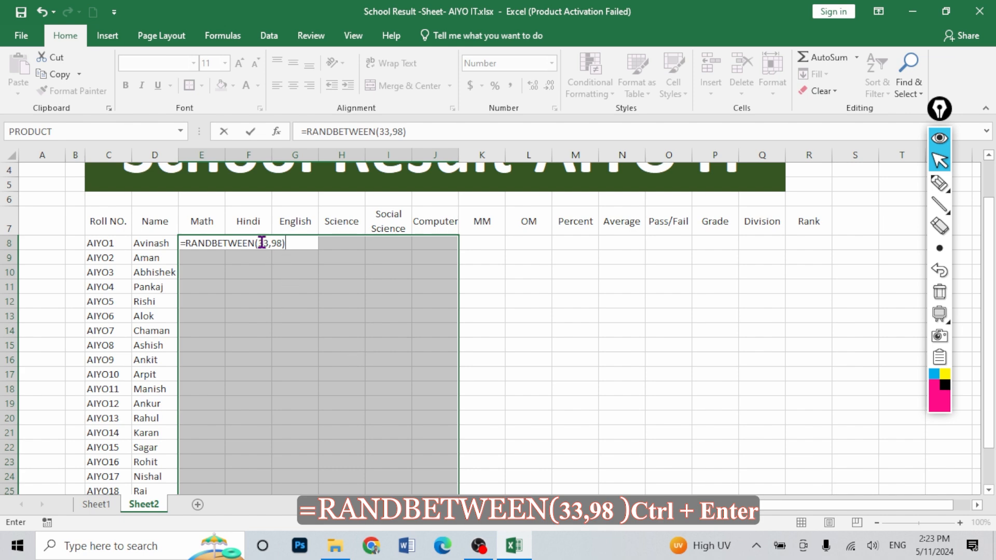
pyautogui.click(287, 248)
pyautogui.scroll(1, 349, 386)
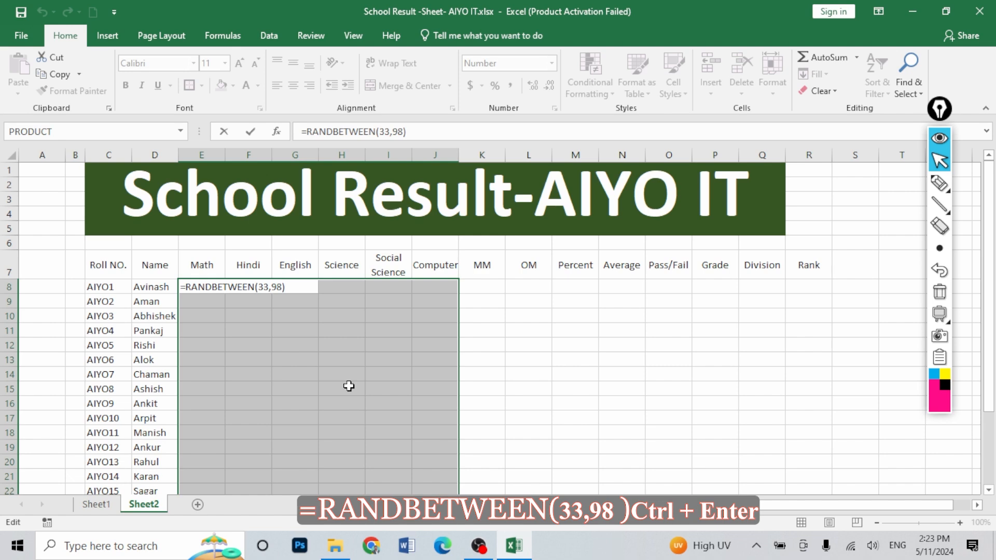
pyautogui.hotkey('ctrl', 'Return')
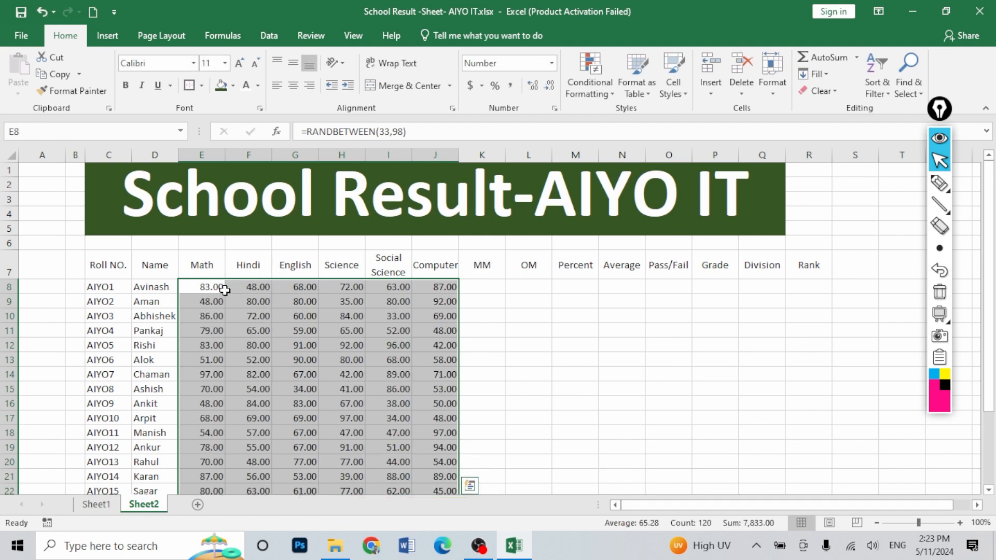
# Remove the decimal places from the marks in E8:J27 and centre them horizontally.
pyautogui.click(549, 86)
pyautogui.click(549, 86)
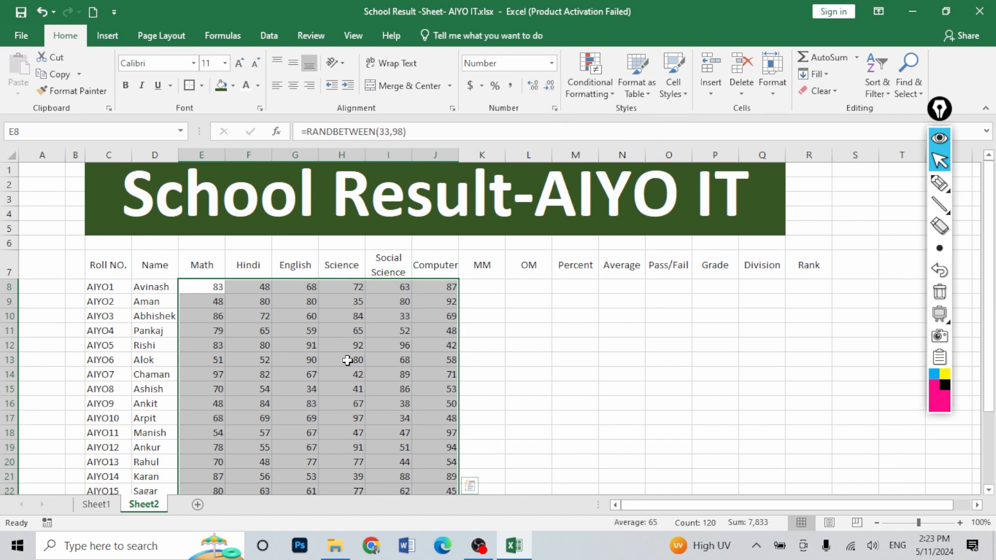
pyautogui.click(293, 85)
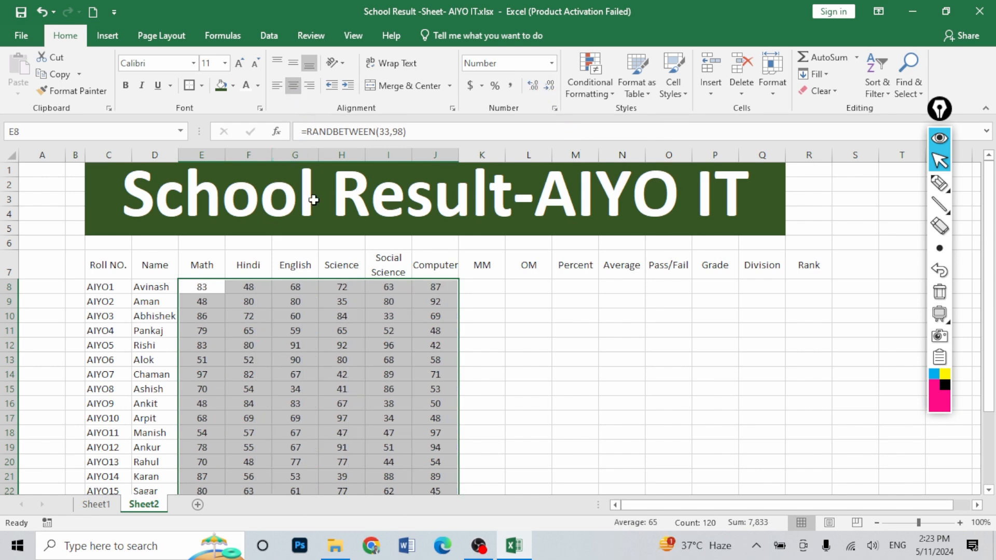
pyautogui.click(345, 358)
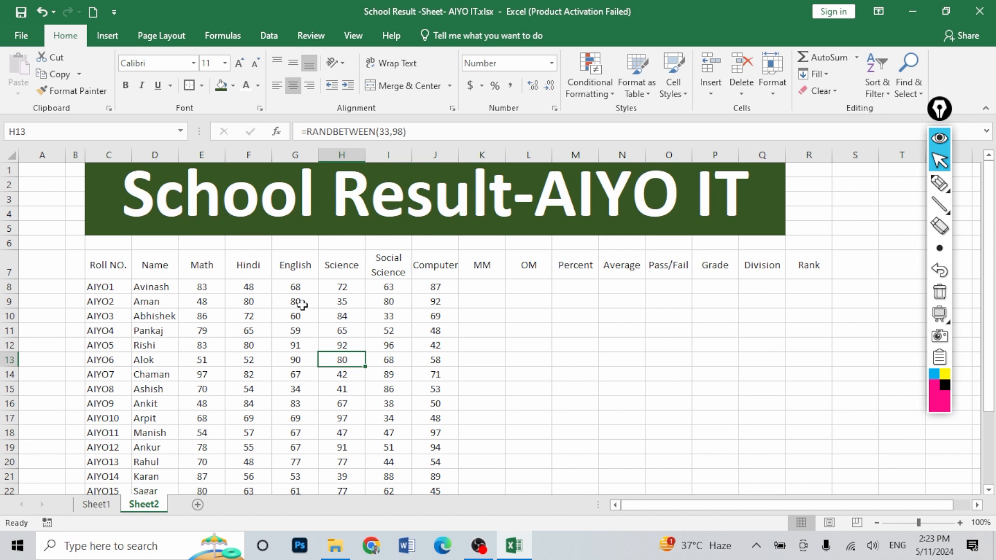
# Replace the RANDBETWEEN formulas in E8:J27 with fixed numbers by pasting the copied marks over themselves as values only.
pyautogui.doubleClick(384, 301)
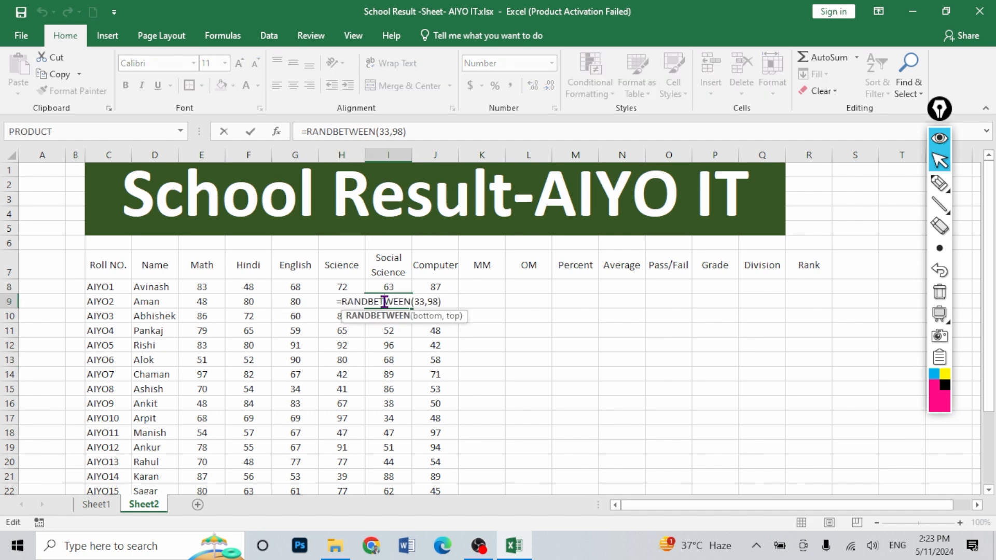
pyautogui.press('Return')
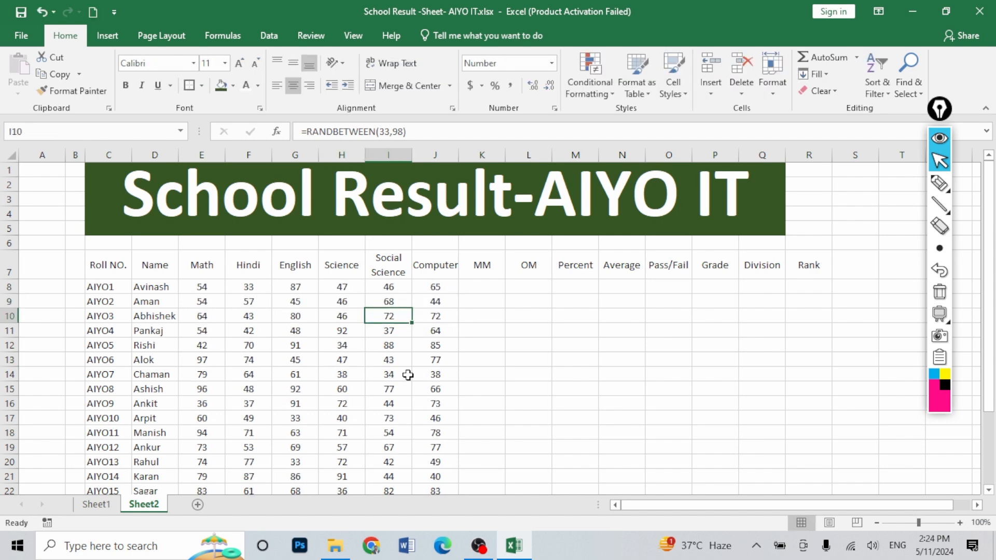
pyautogui.click(203, 286)
pyautogui.hotkey('ctrl', 'shift', 'Right')
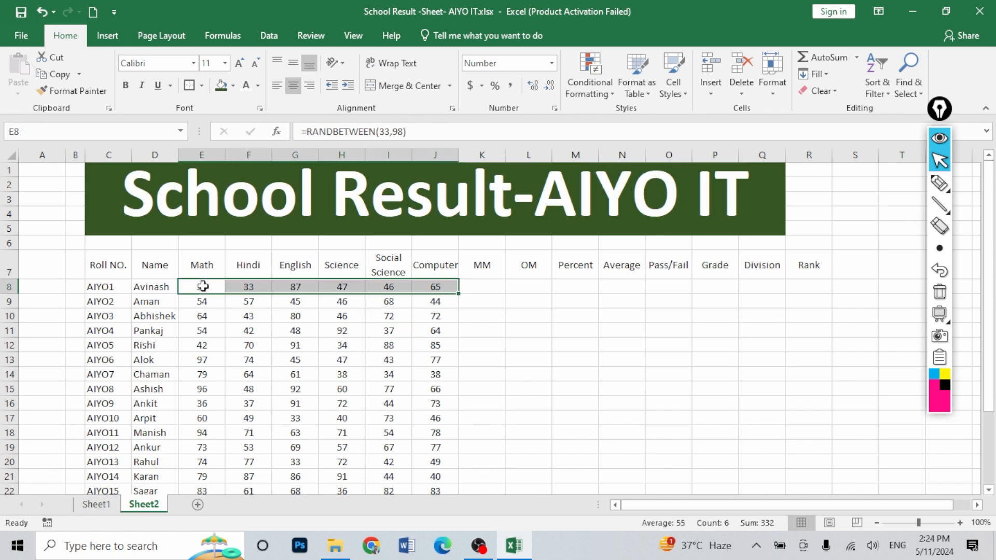
pyautogui.hotkey('ctrl', 'shift', 'Down')
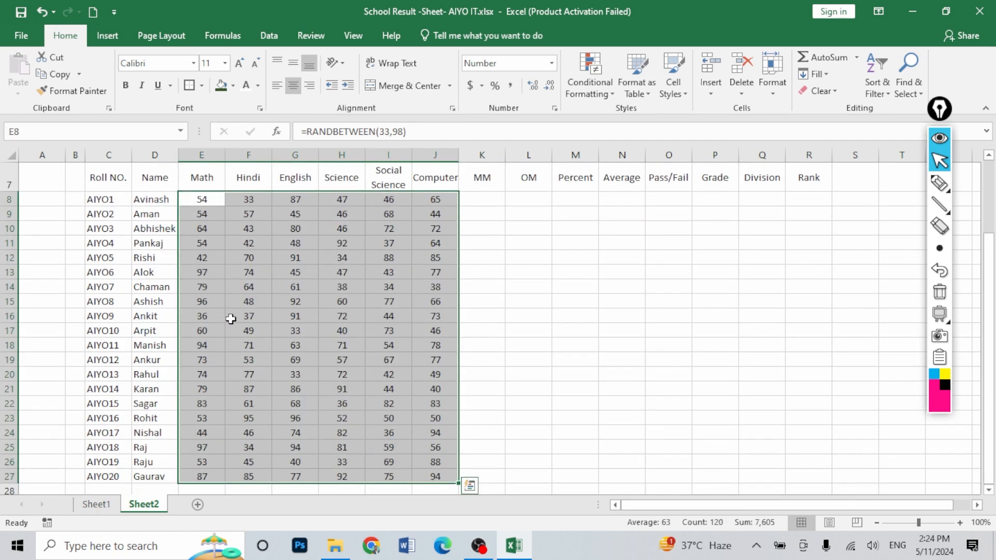
pyautogui.scroll(1, 244, 327)
pyautogui.scroll(1, 248, 326)
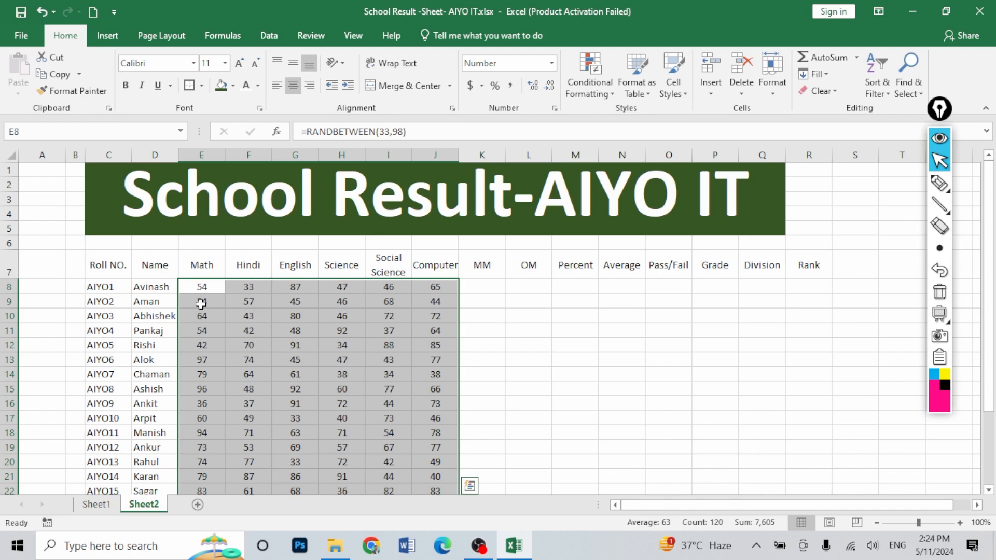
pyautogui.hotkey('ctrl', 'c')
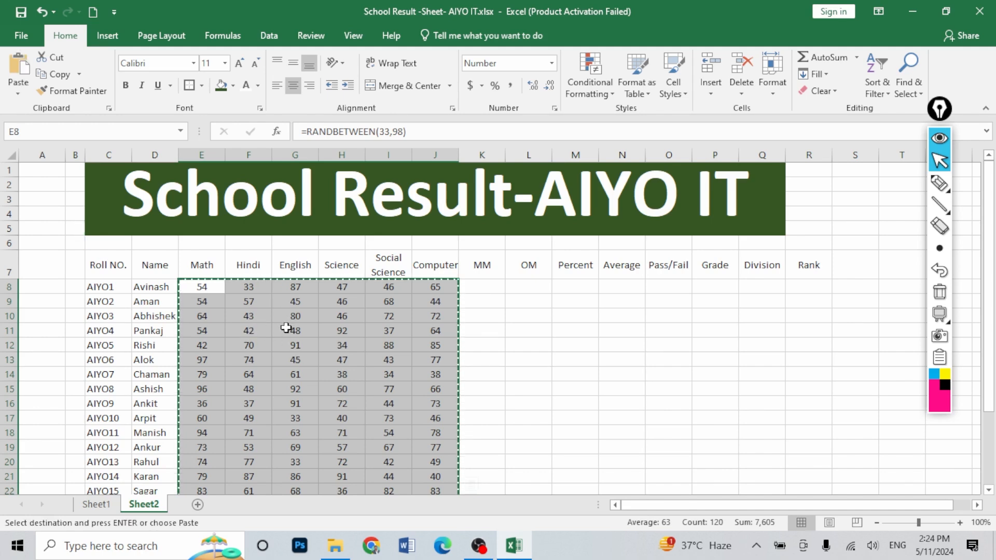
pyautogui.hotkey('ctrl', 'alt', 'v')
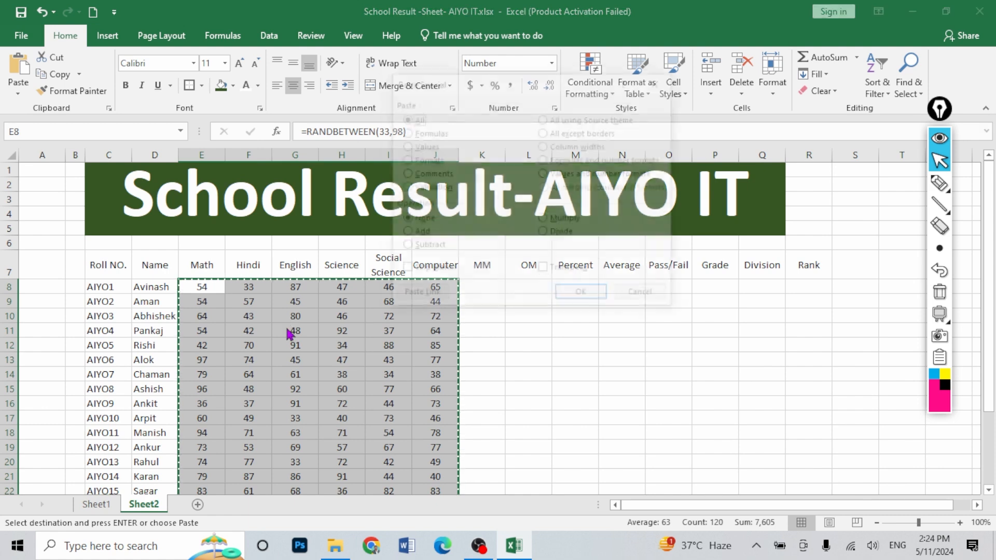
pyautogui.click(431, 148)
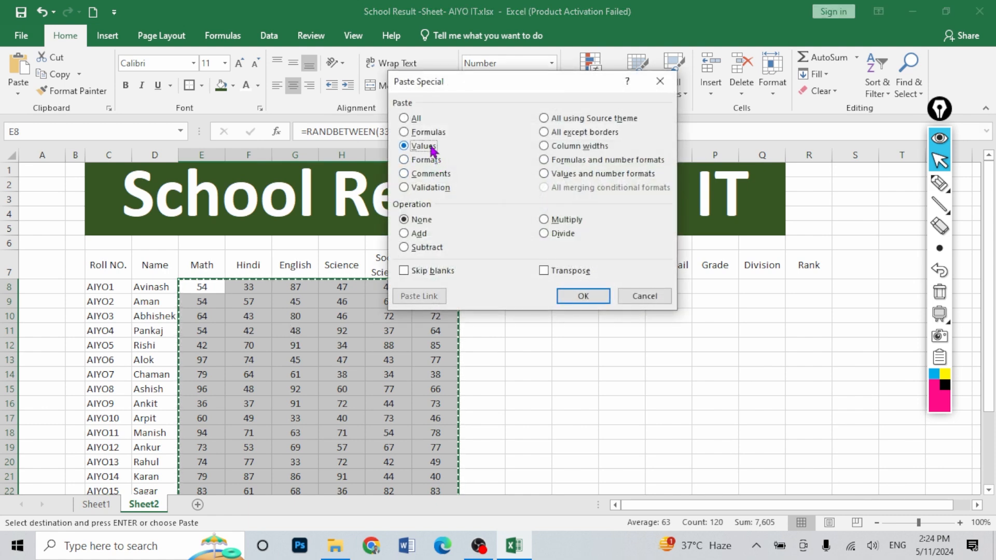
pyautogui.click(588, 299)
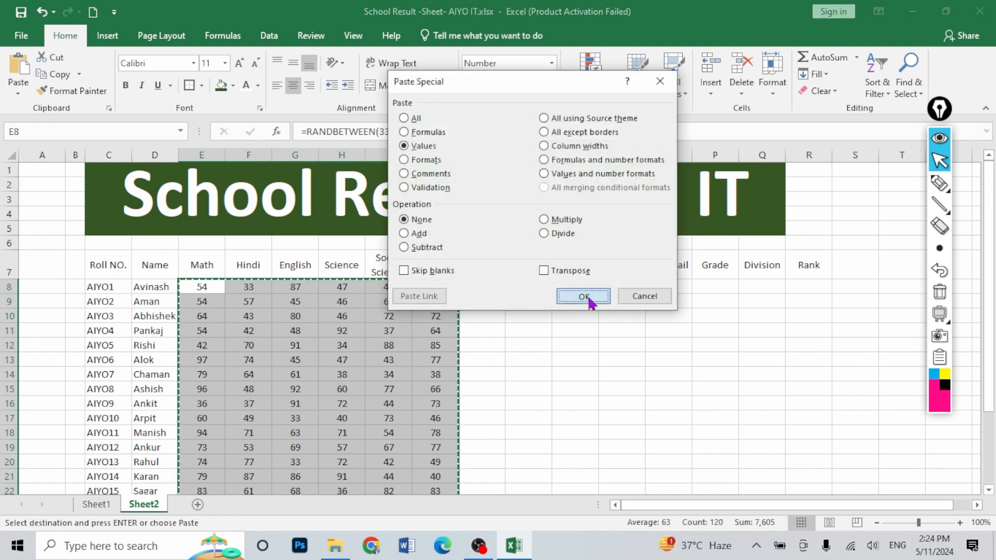
# Inspect several marks in row 10, including G10, to check whether they hold plain numbers or formulas.
pyautogui.click(343, 361)
pyautogui.click(295, 316)
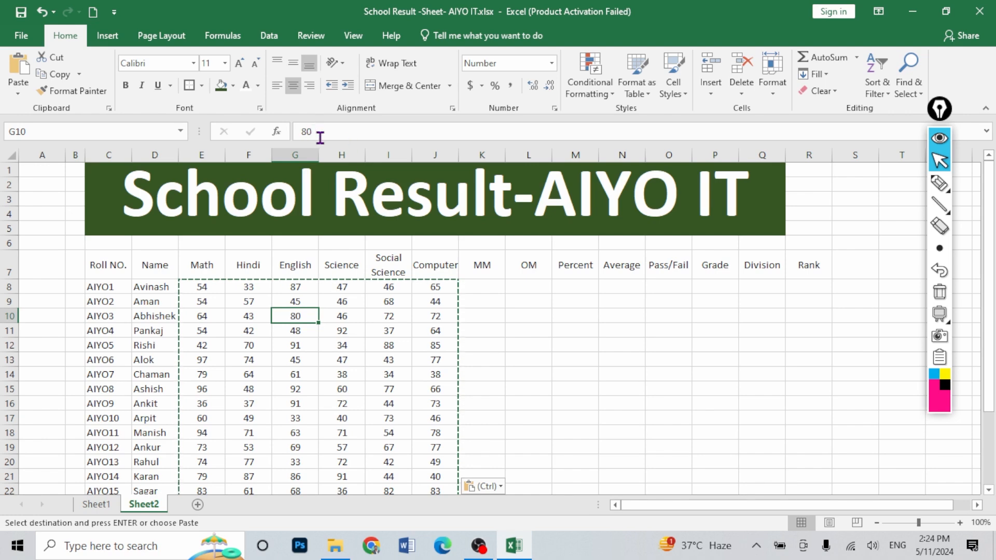
pyautogui.click(342, 317)
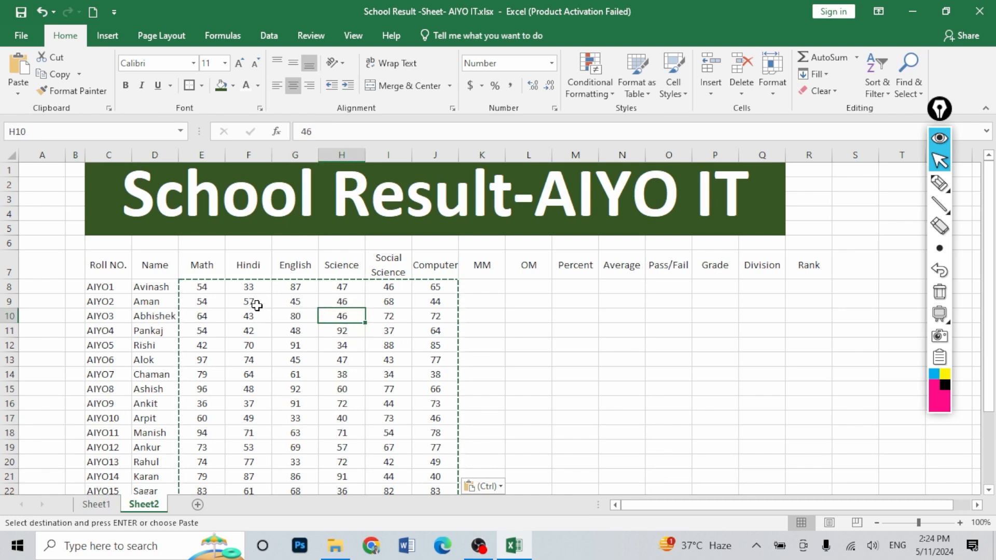
pyautogui.click(303, 317)
pyautogui.doubleClick(310, 318)
pyautogui.press('Return')
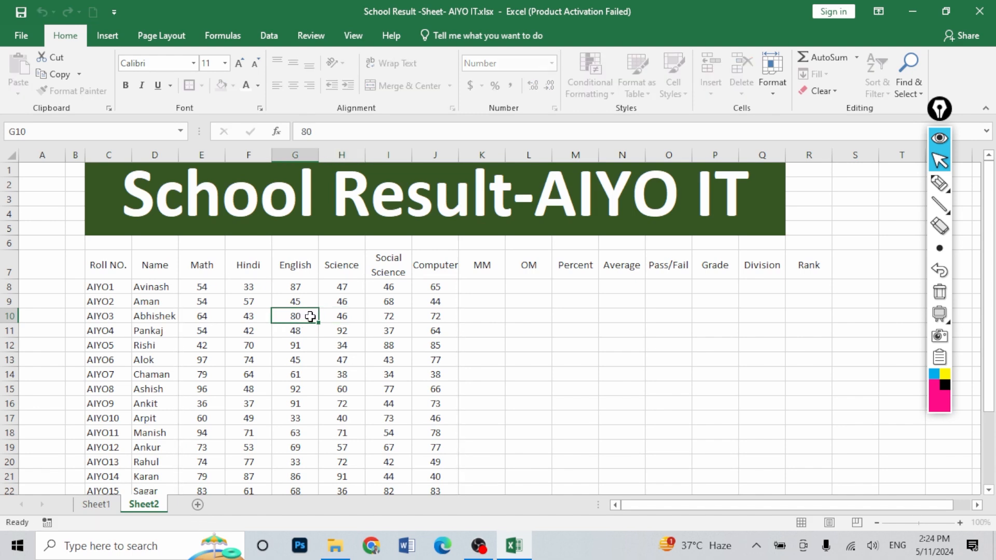
pyautogui.click(368, 319)
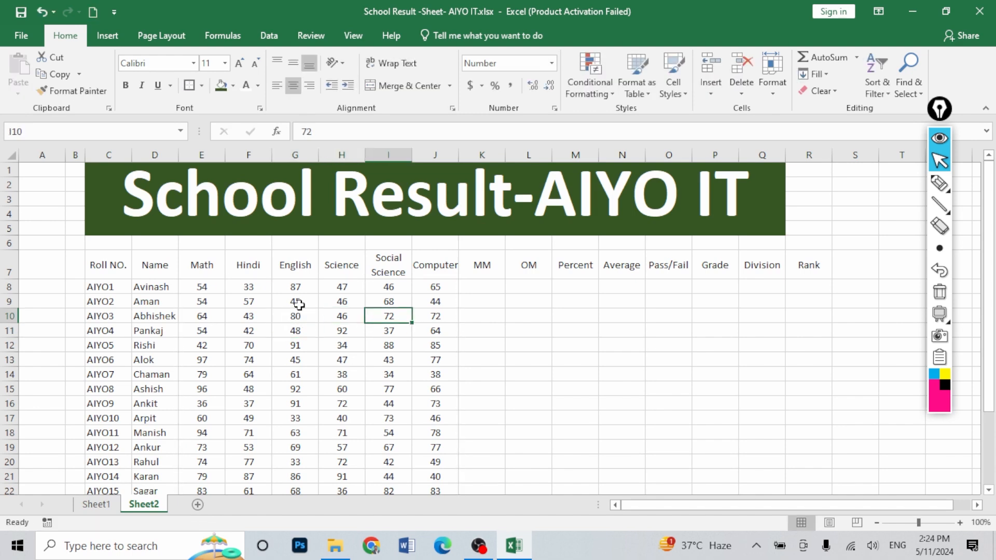
# Enter 600 as the MM value in K8, fill it down to K27, and select the first OM cell, L8.
pyautogui.click(493, 286)
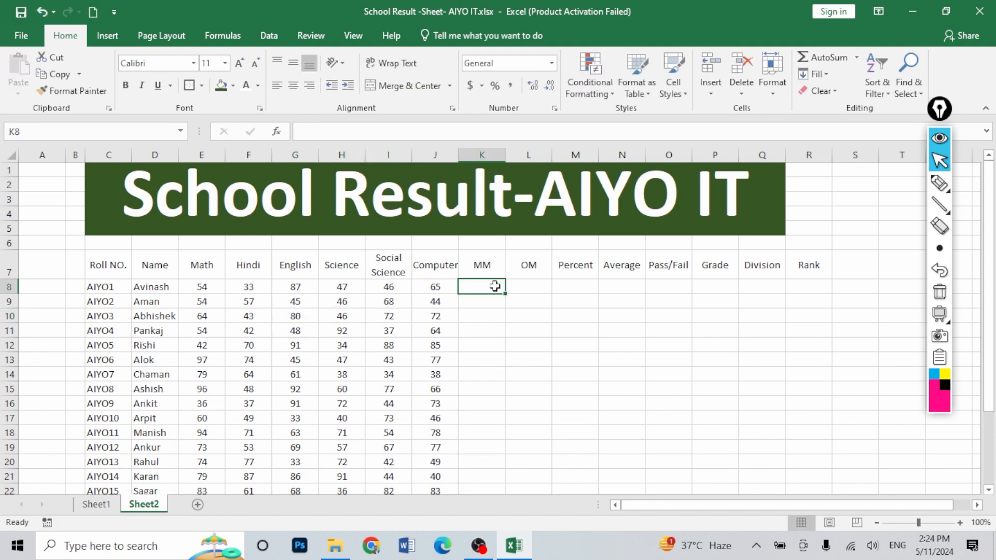
pyautogui.click(209, 287)
pyautogui.click(259, 285)
pyautogui.click(298, 286)
pyautogui.click(343, 285)
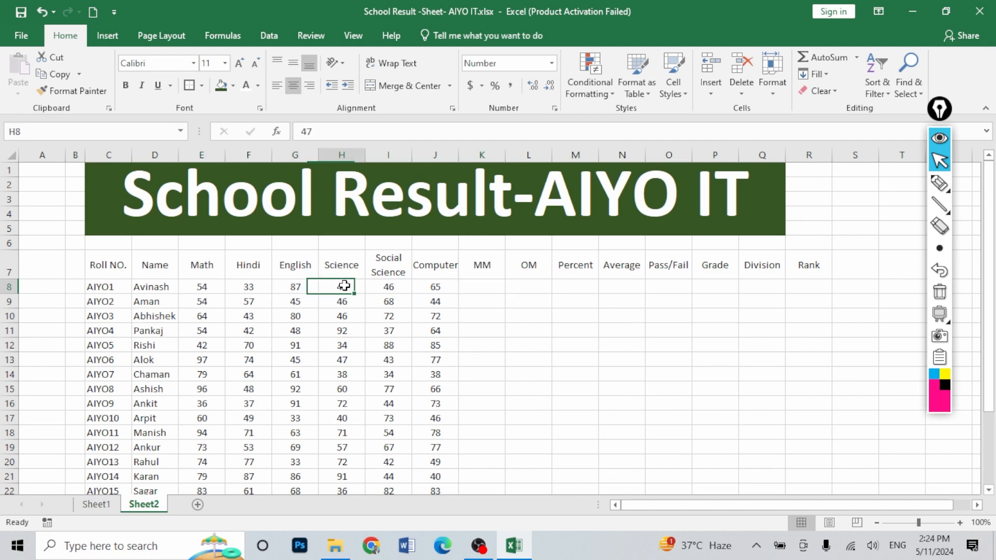
pyautogui.click(400, 285)
pyautogui.click(431, 286)
pyautogui.click(490, 284)
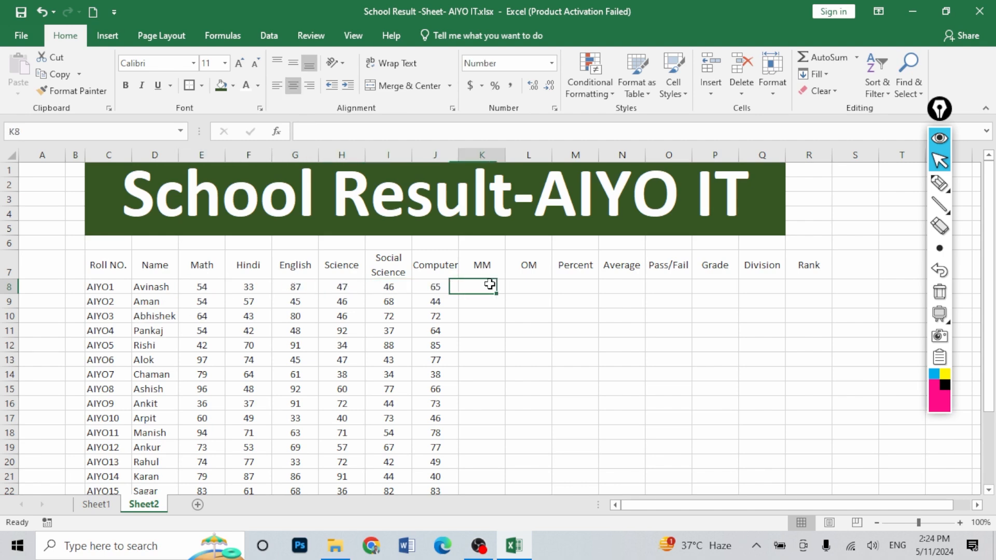
pyautogui.write('600')
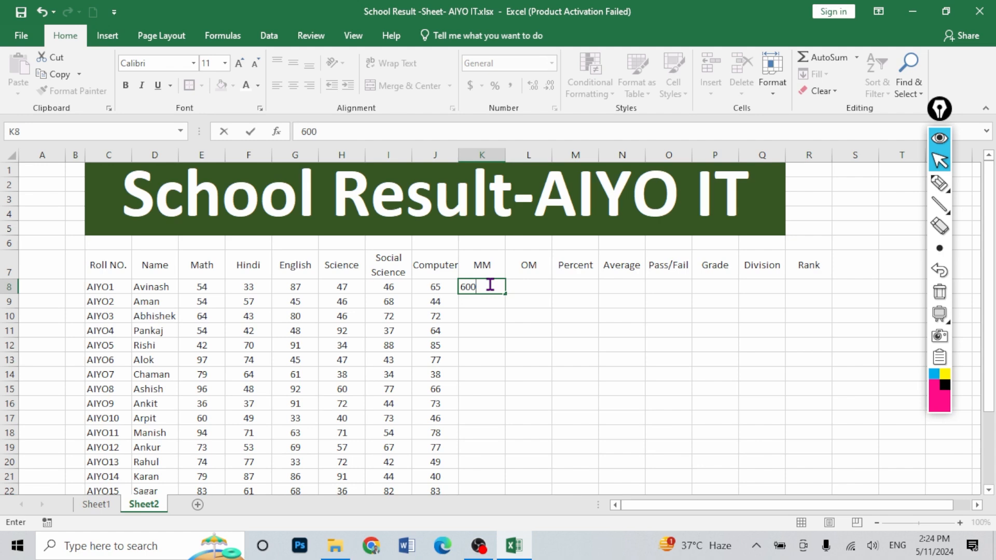
pyautogui.press('Return')
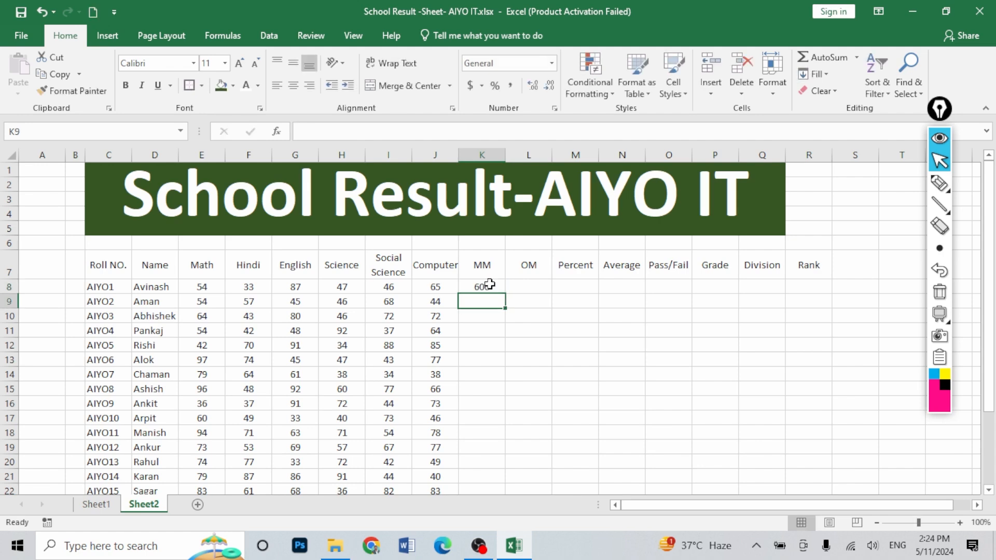
pyautogui.click(492, 283)
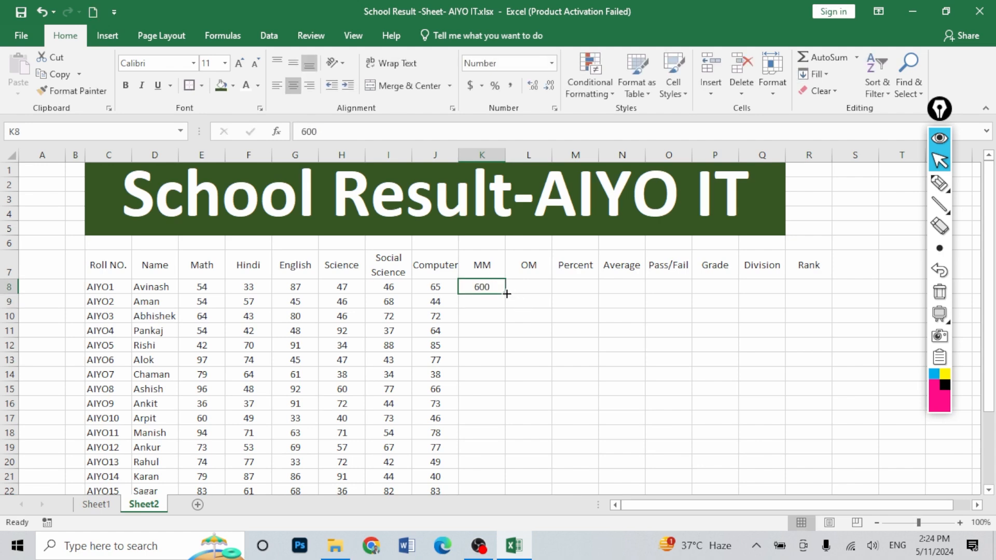
pyautogui.doubleClick(506, 293)
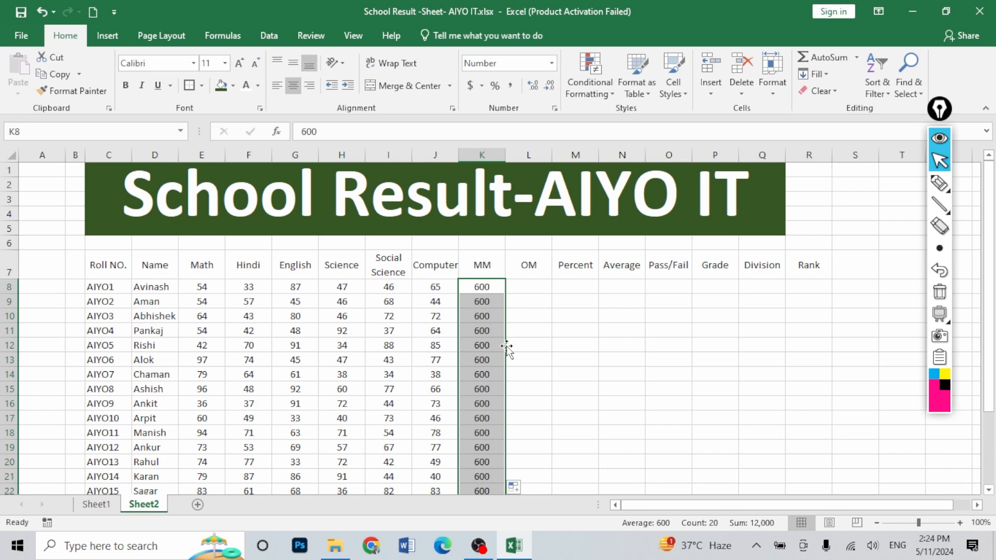
pyautogui.scroll(-3, 507, 350)
pyautogui.scroll(3, 506, 345)
pyautogui.click(527, 283)
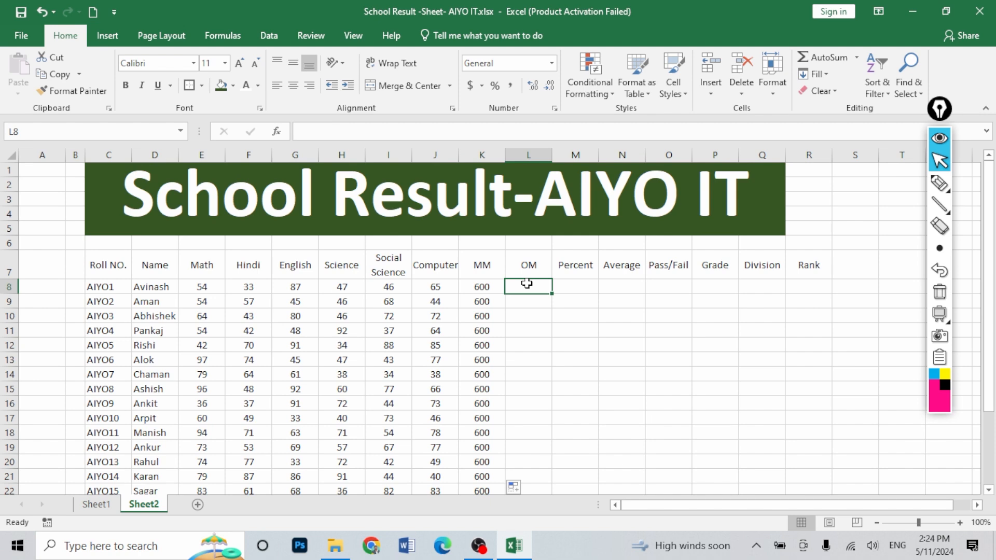
# Enter a SUM formula in L8 that totals the six subject marks in E8:J8.
pyautogui.write('=s')
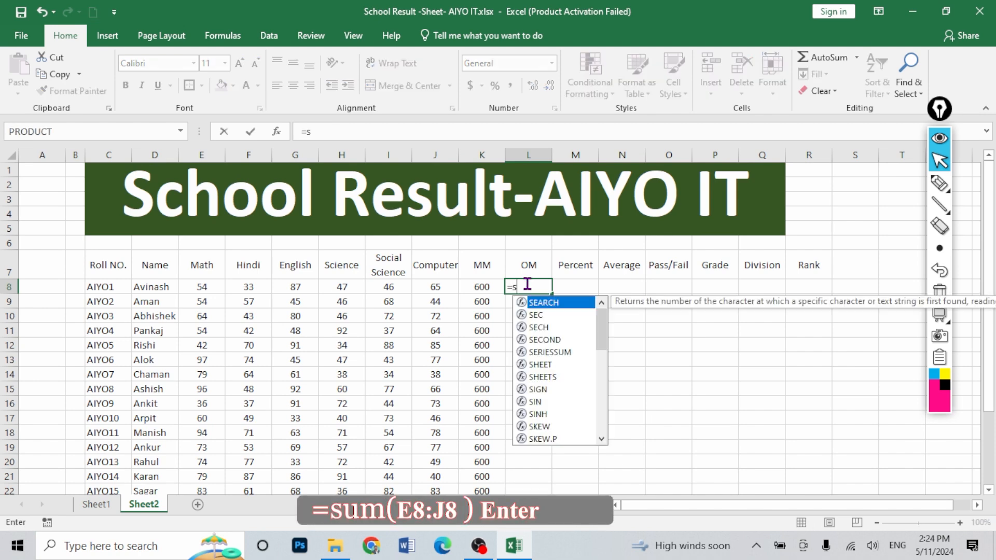
pyautogui.write('um')
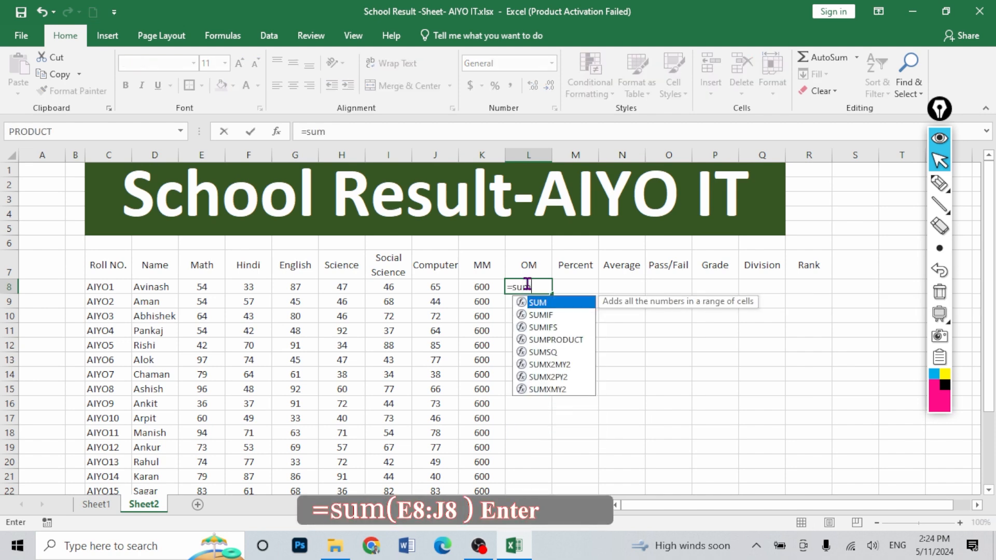
pyautogui.write('(')
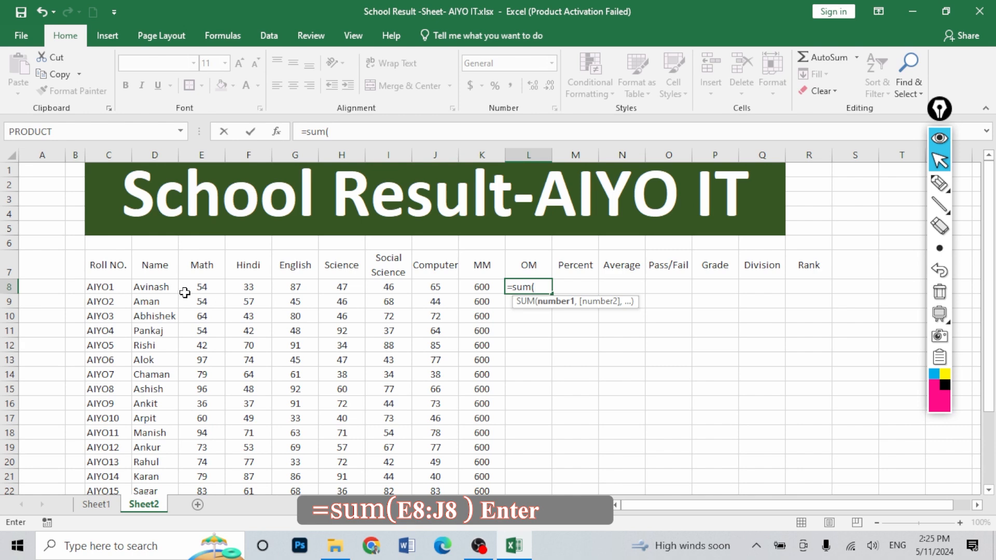
pyautogui.moveTo(199, 287); pyautogui.dragTo(431, 283)
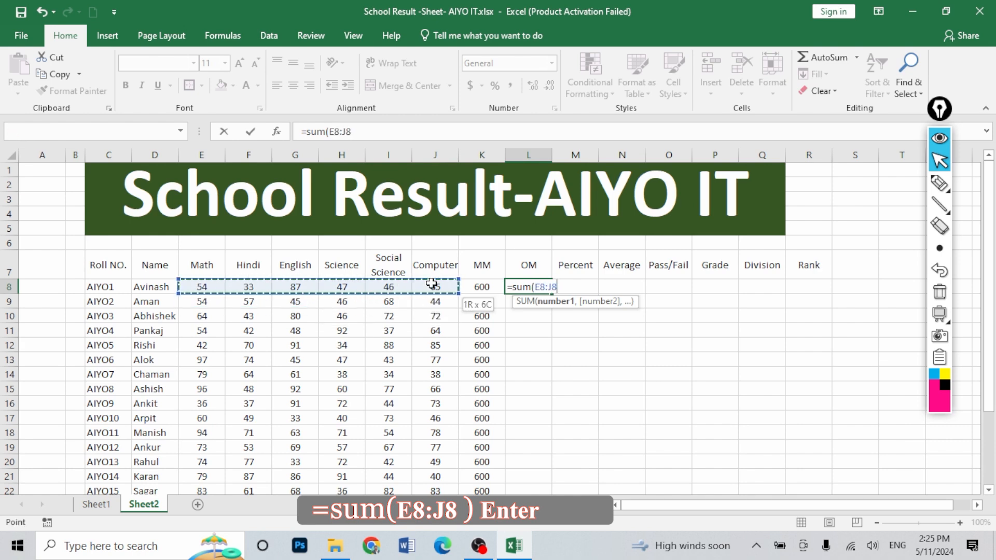
pyautogui.press('Return')
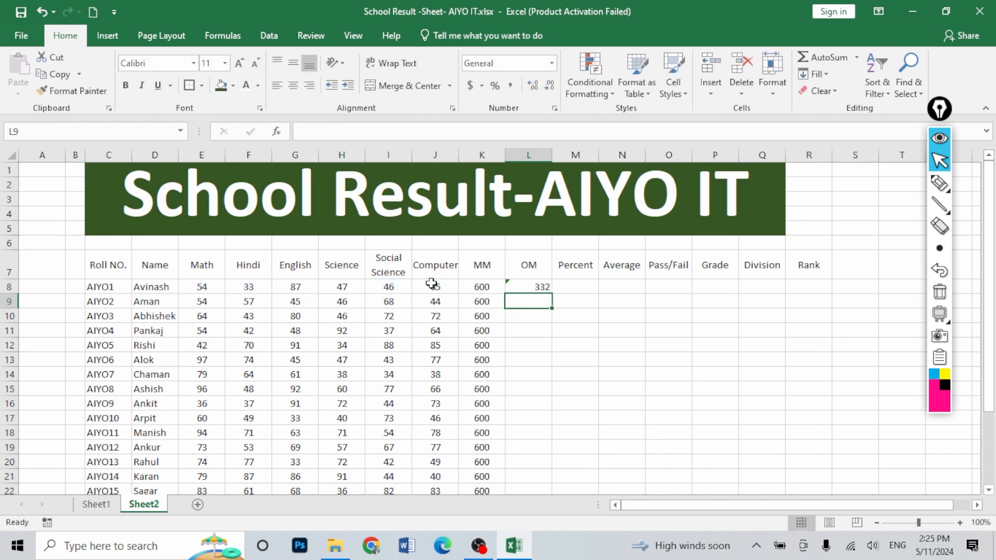
# Fill the OM formula from L8 down to L27 and ignore the adjacent-cells error flagged on those cells.
pyautogui.click(546, 287)
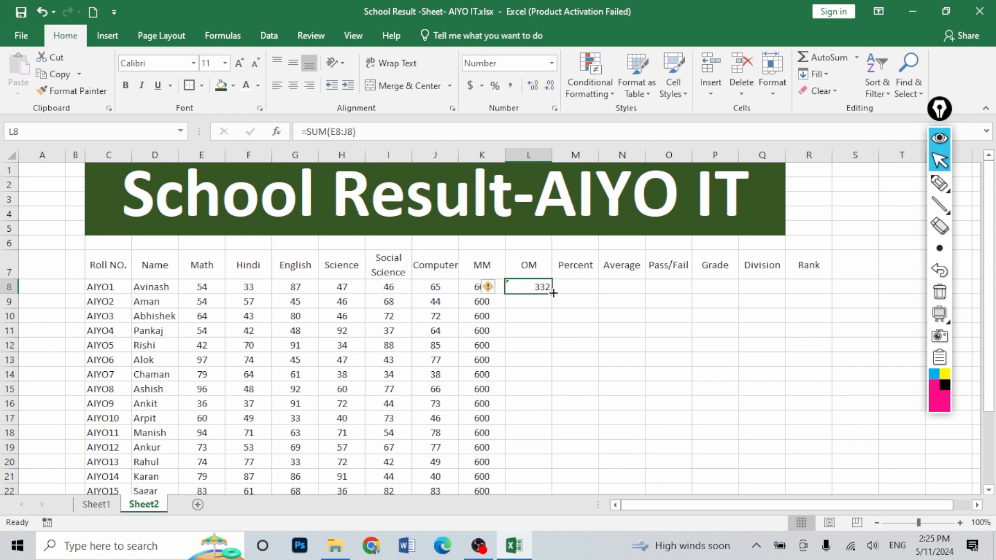
pyautogui.moveTo(554, 293); pyautogui.dragTo(536, 448)
pyautogui.scroll(3, 571, 362)
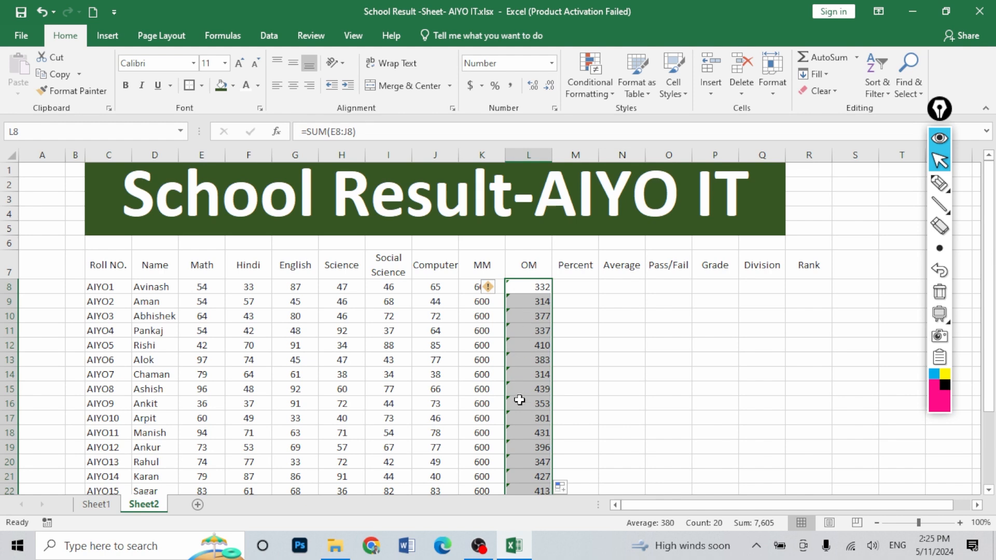
pyautogui.click(492, 288)
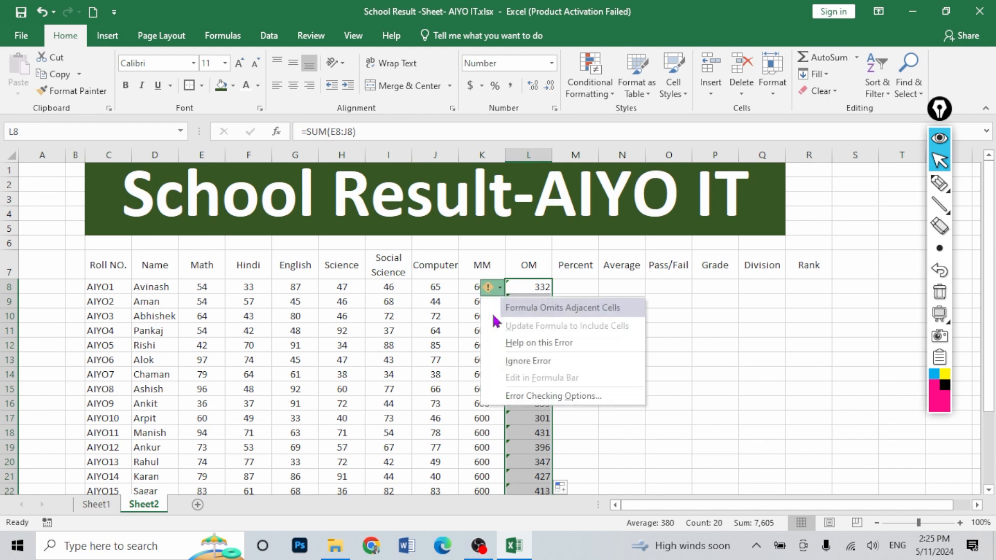
pyautogui.click(525, 361)
# Enter the formula =L8/K8 in M8 to work out the first student's percent.
pyautogui.click(578, 286)
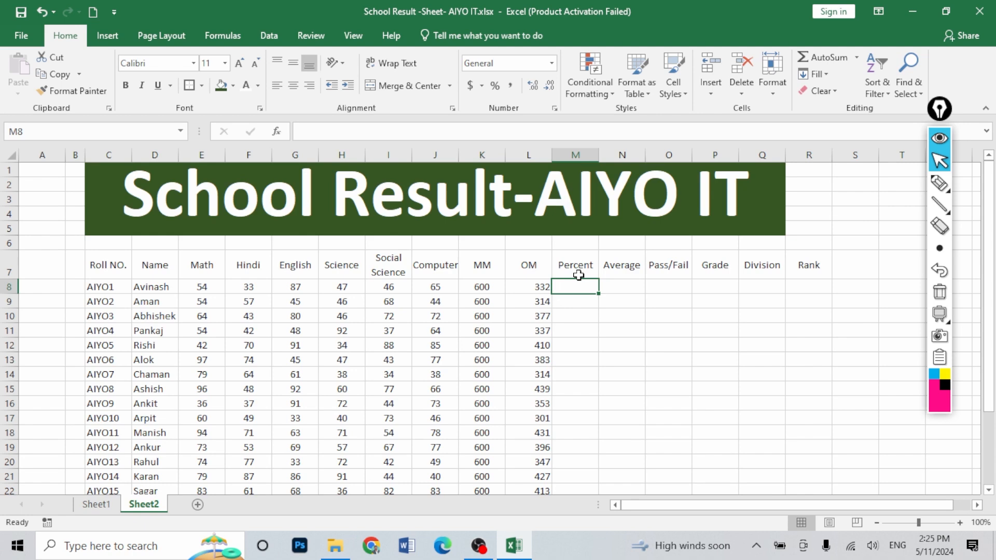
pyautogui.write('=')
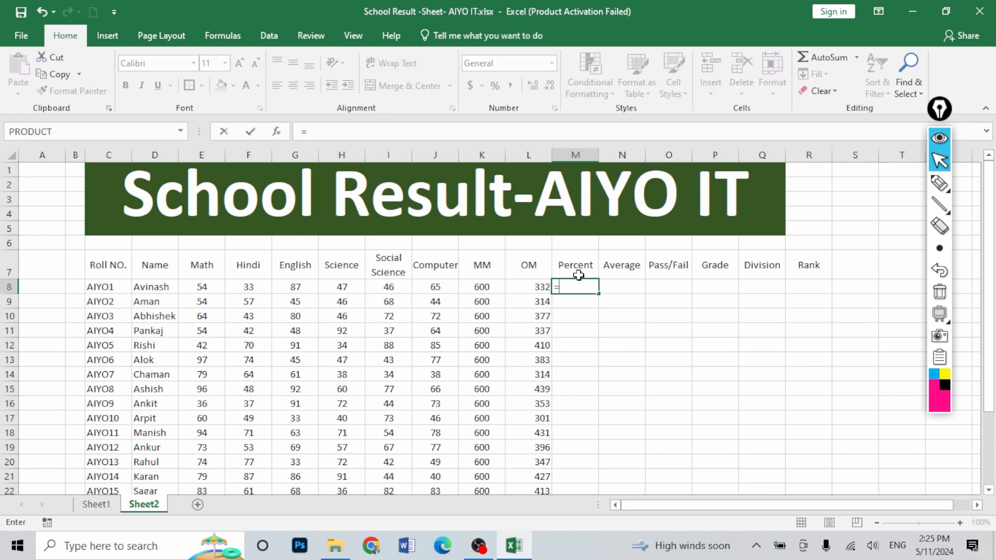
pyautogui.click(526, 287)
pyautogui.write('/')
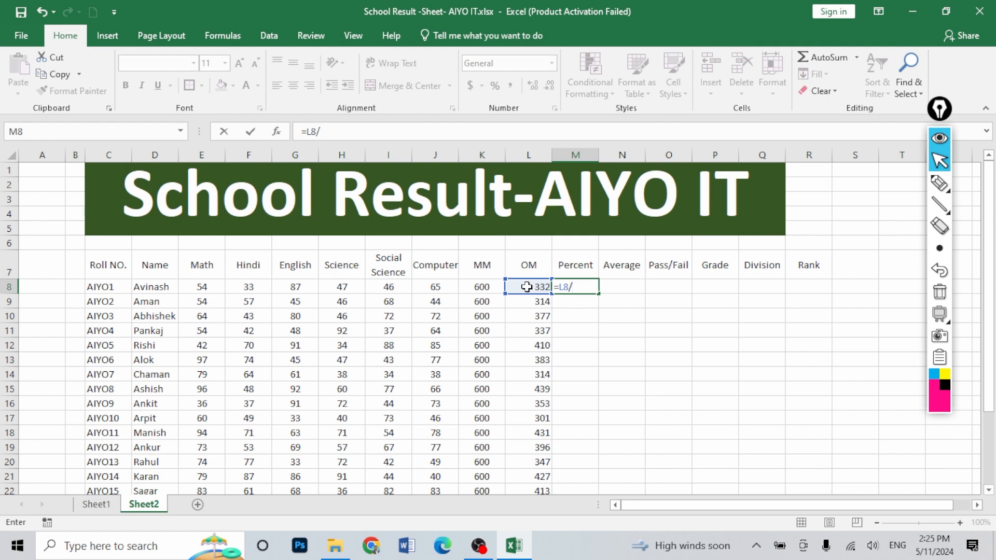
pyautogui.click(476, 286)
pyautogui.press('Return')
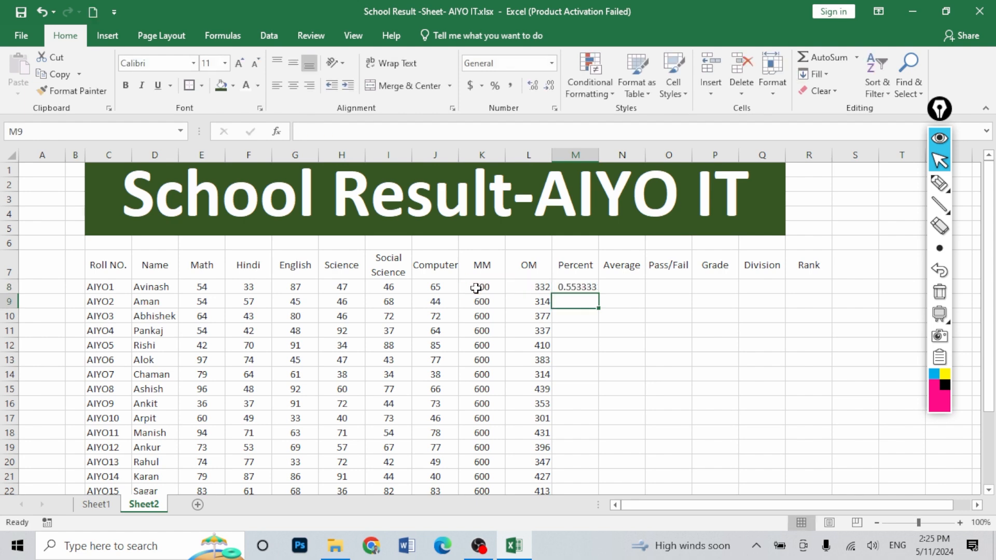
# Format M8 as a percentage and fill the formula down the Percent column to M27.
pyautogui.click(576, 287)
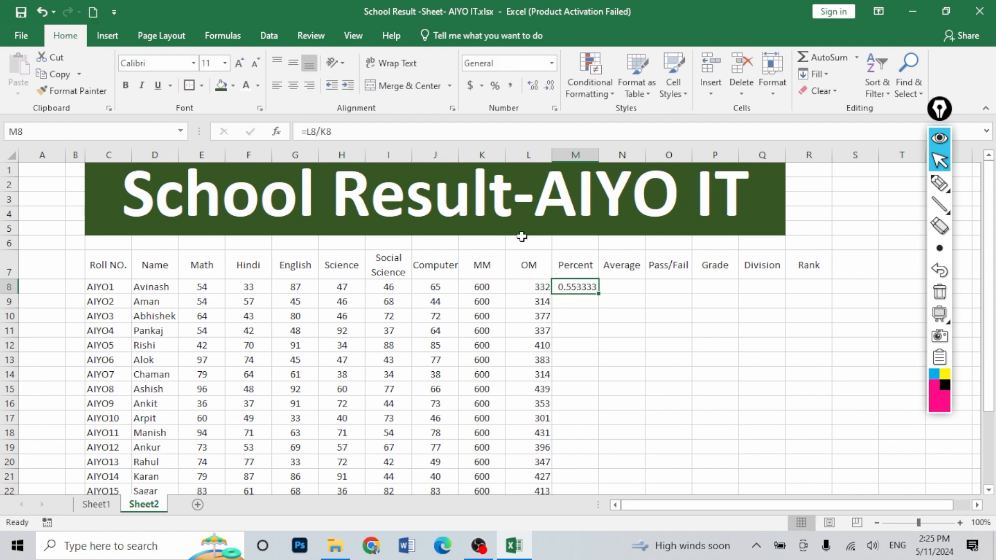
pyautogui.click(495, 86)
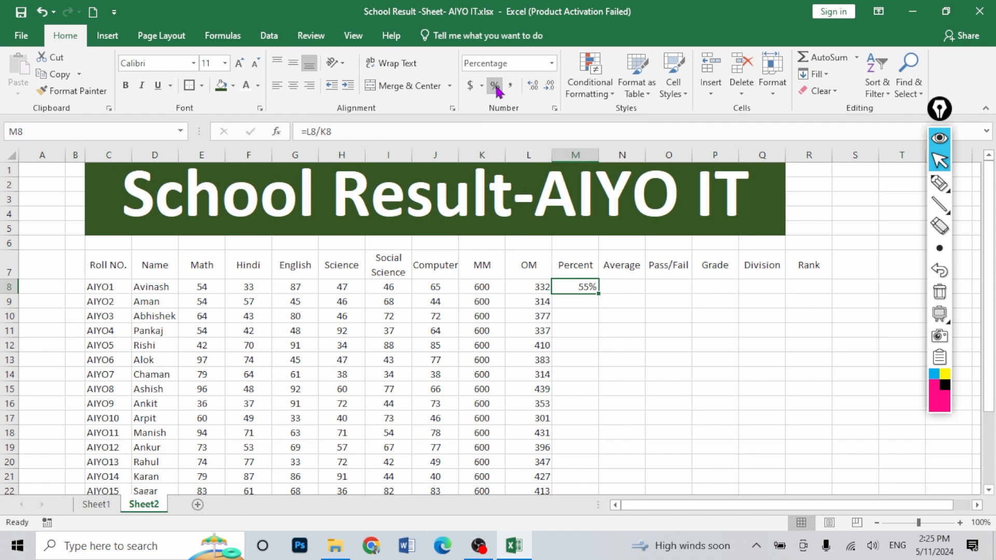
pyautogui.doubleClick(596, 294)
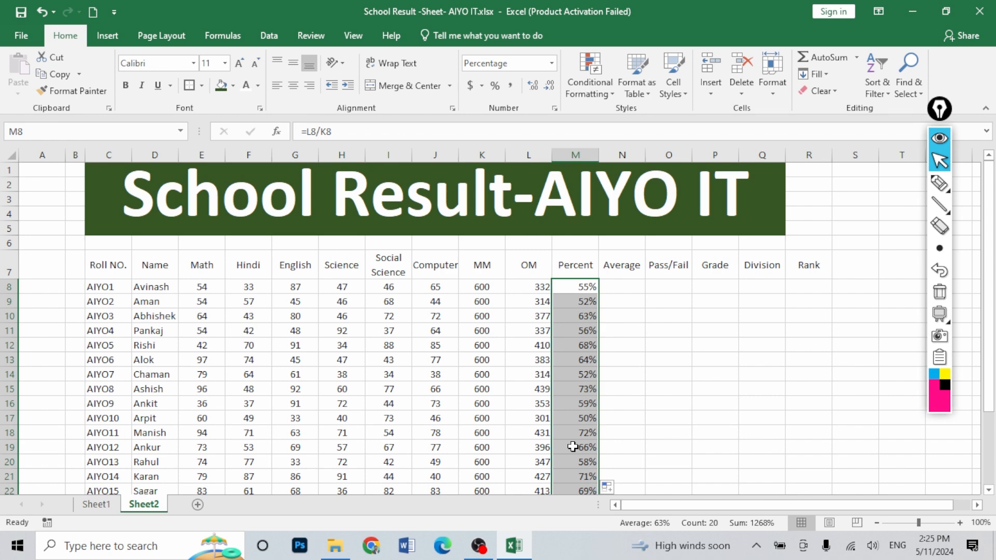
# Enter =AVERAGE(E8:J8) in N8 and fill it down the Average column to row 27.
pyautogui.click(619, 290)
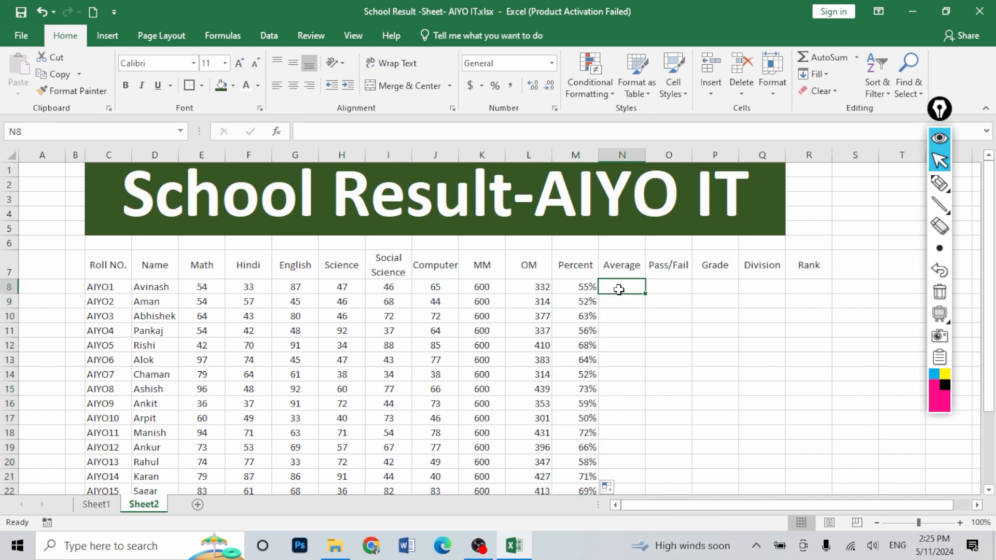
pyautogui.write('=ave')
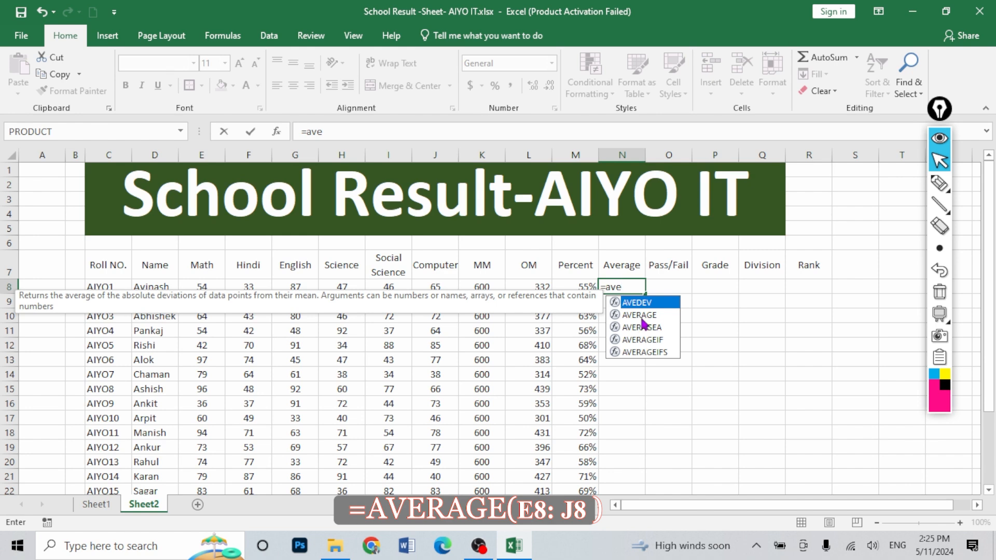
pyautogui.click(639, 314)
pyautogui.doubleClick(639, 314)
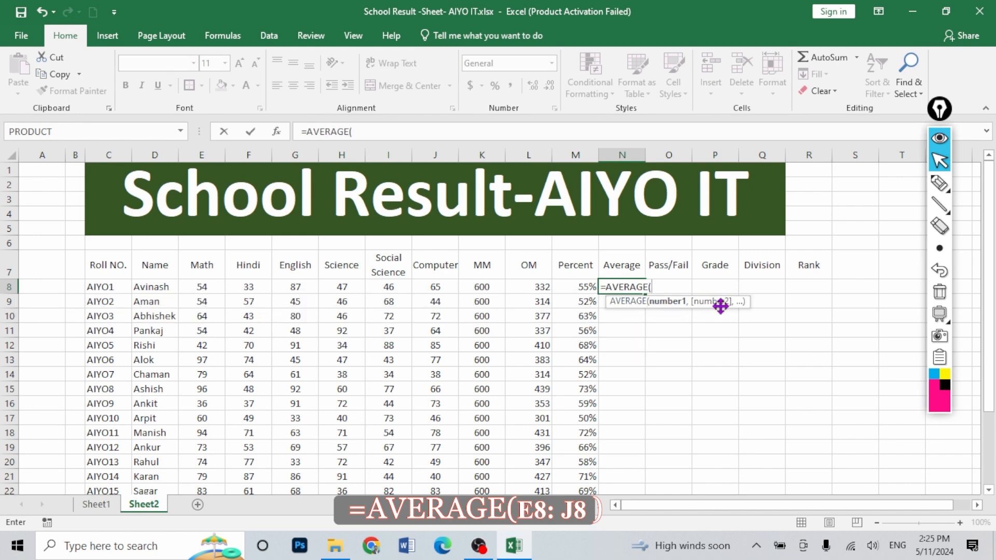
pyautogui.moveTo(207, 287); pyautogui.dragTo(426, 288)
pyautogui.press('Return')
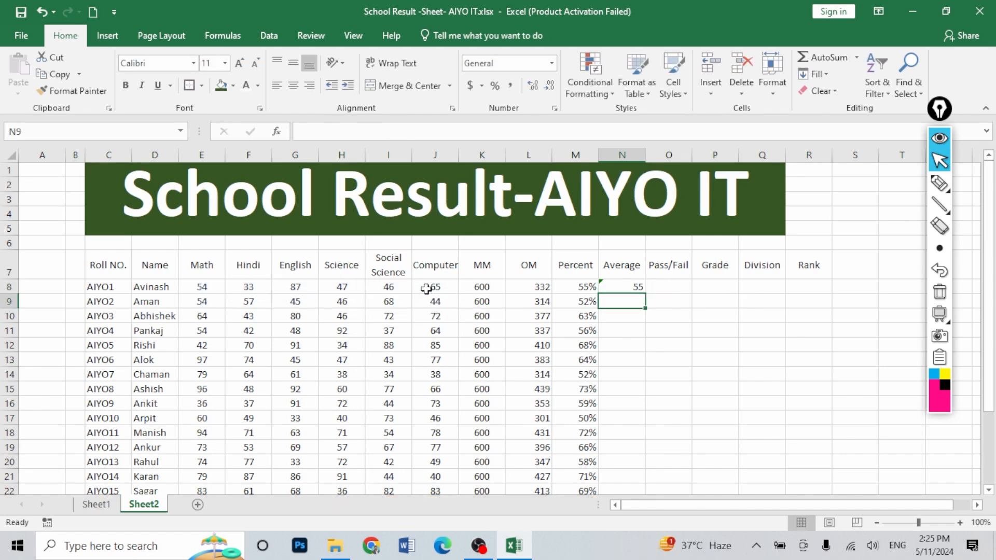
pyautogui.click(632, 286)
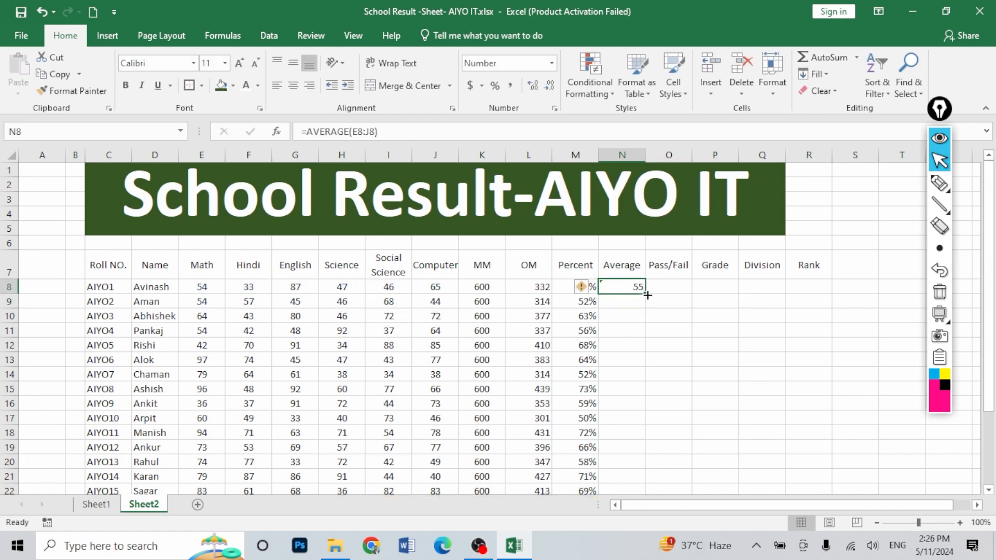
pyautogui.doubleClick(647, 295)
# Enter =IF(M8>=33%,"Pass","Fail") in O8 as the first Pass/Fail formula.
pyautogui.click(671, 281)
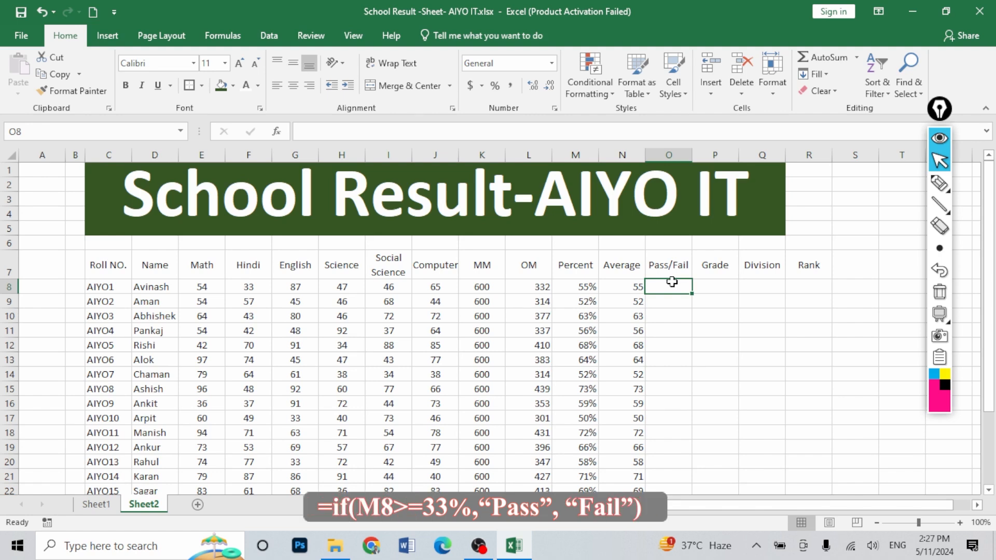
pyautogui.scroll(2, 671, 282)
pyautogui.write('=if')
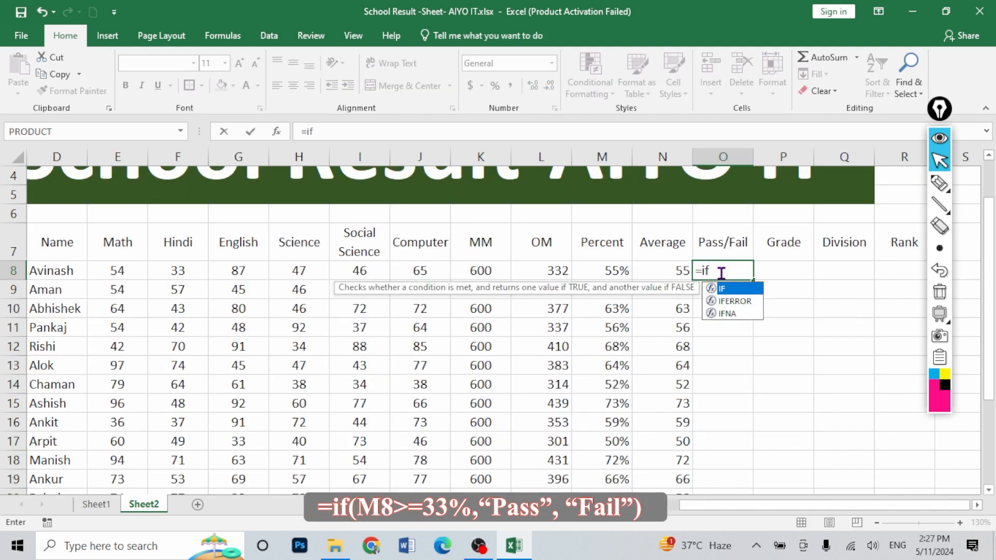
pyautogui.write('(')
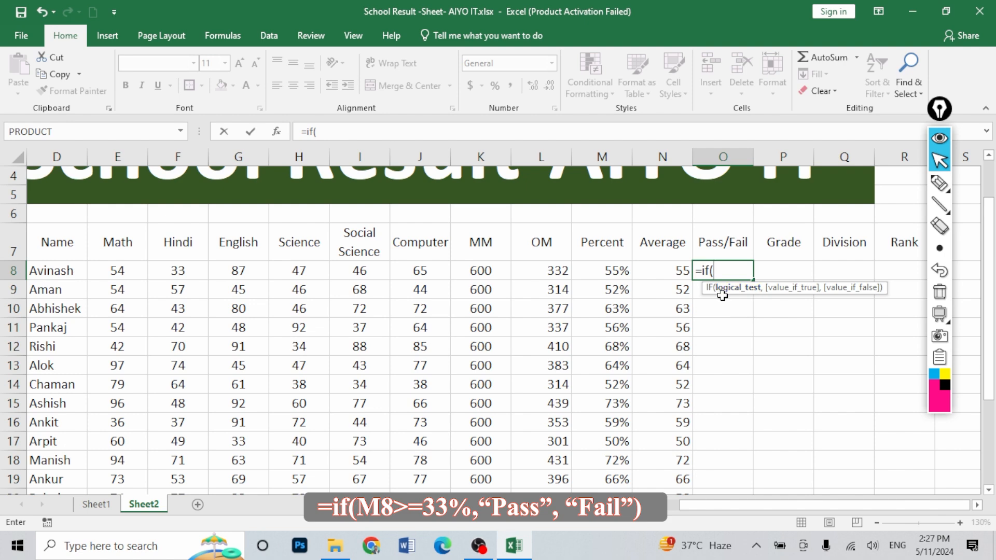
pyautogui.click(614, 270)
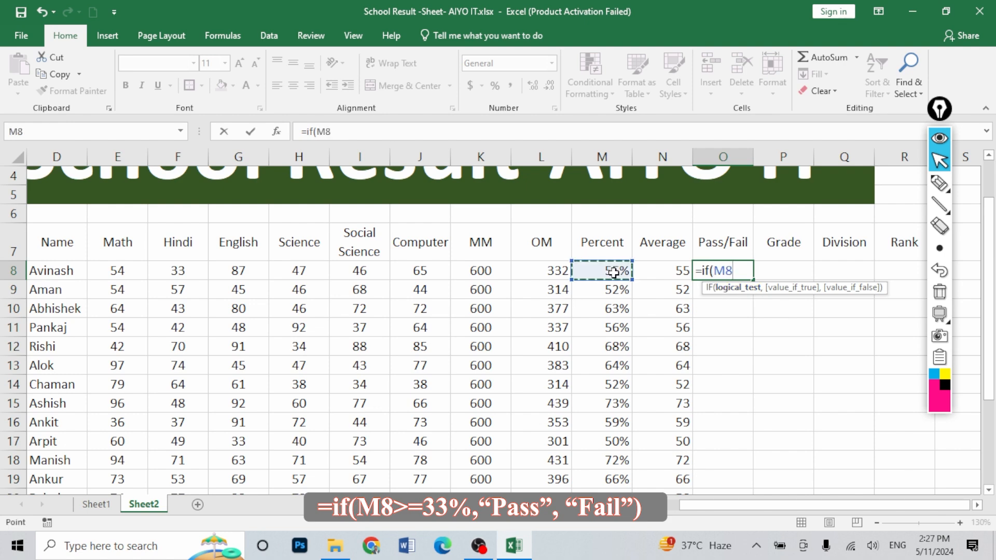
pyautogui.write('>=33')
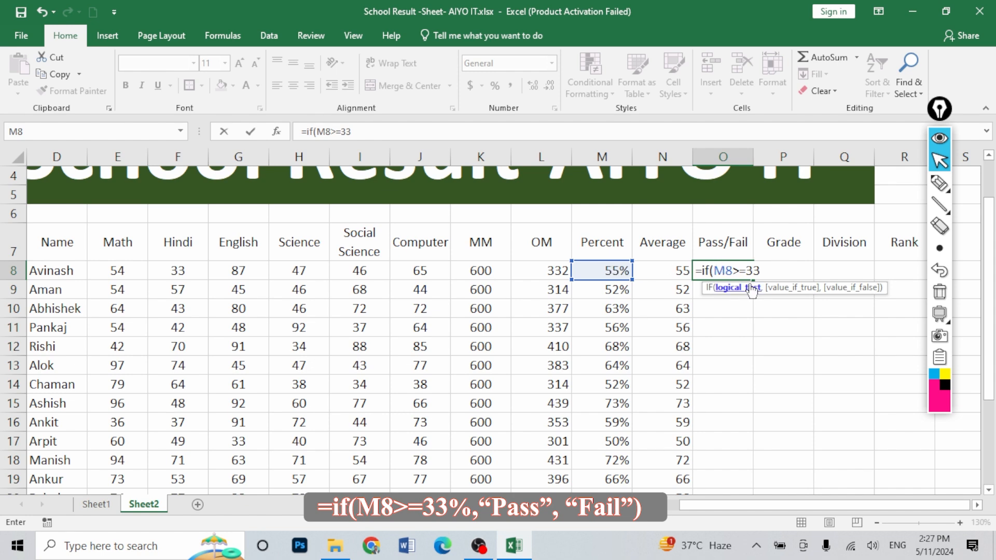
pyautogui.write('%,"P')
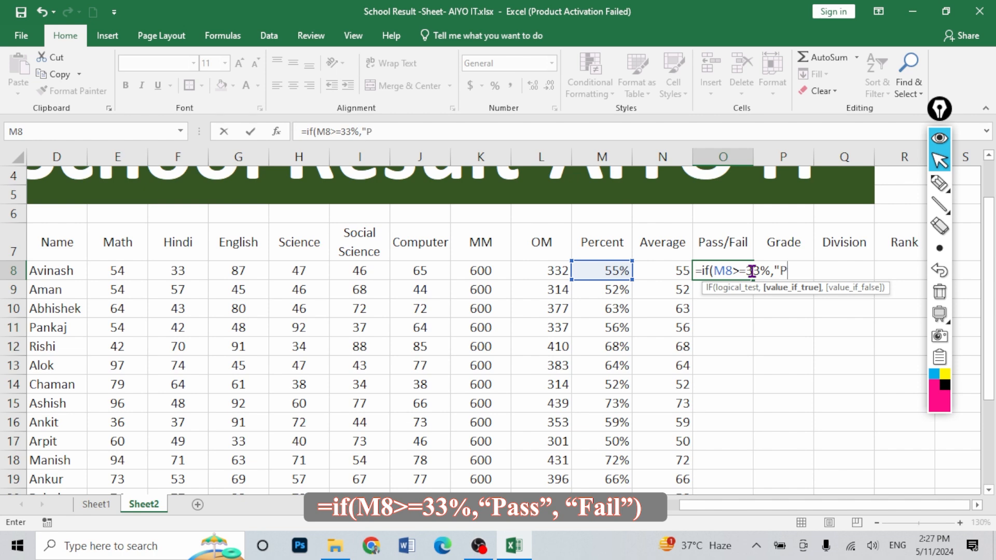
pyautogui.write('ass",')
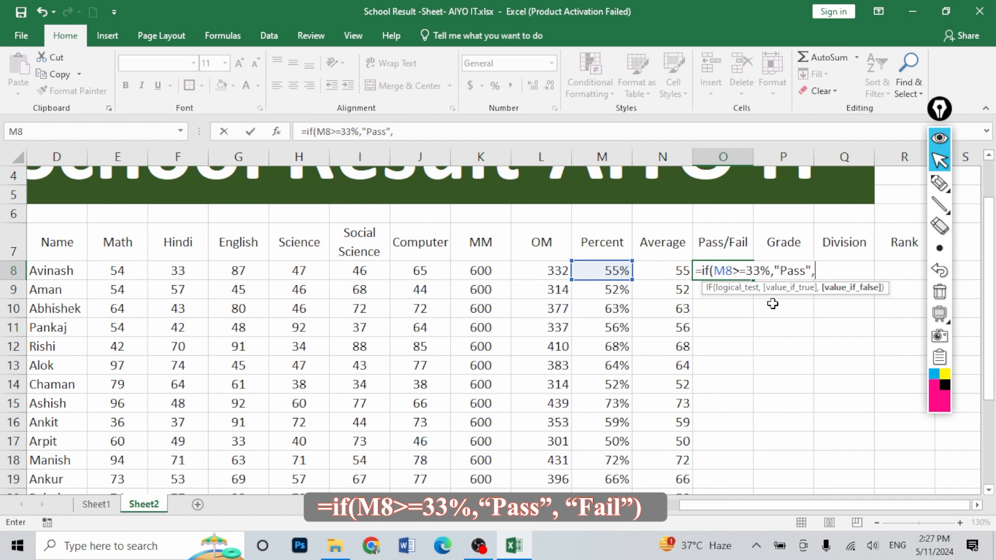
pyautogui.click(746, 292)
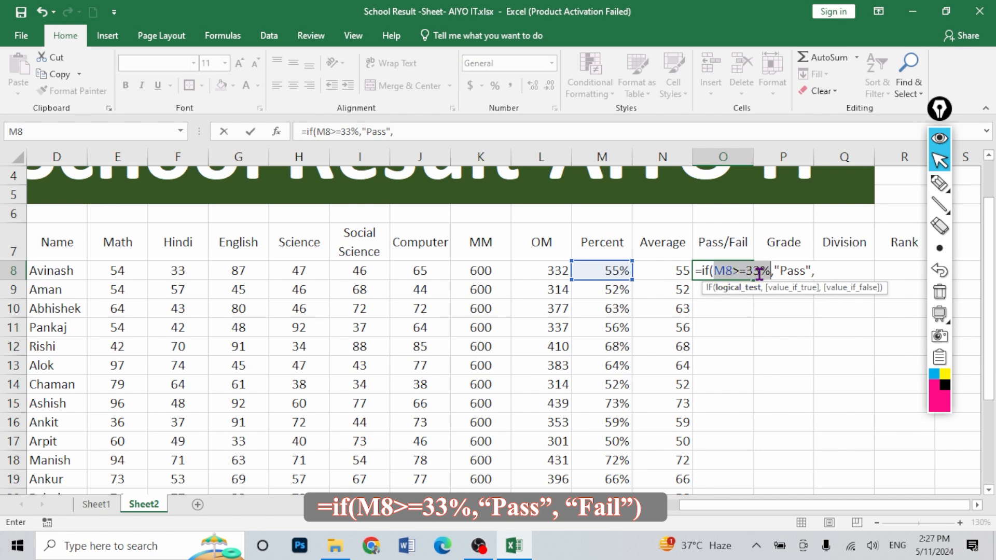
pyautogui.click(778, 288)
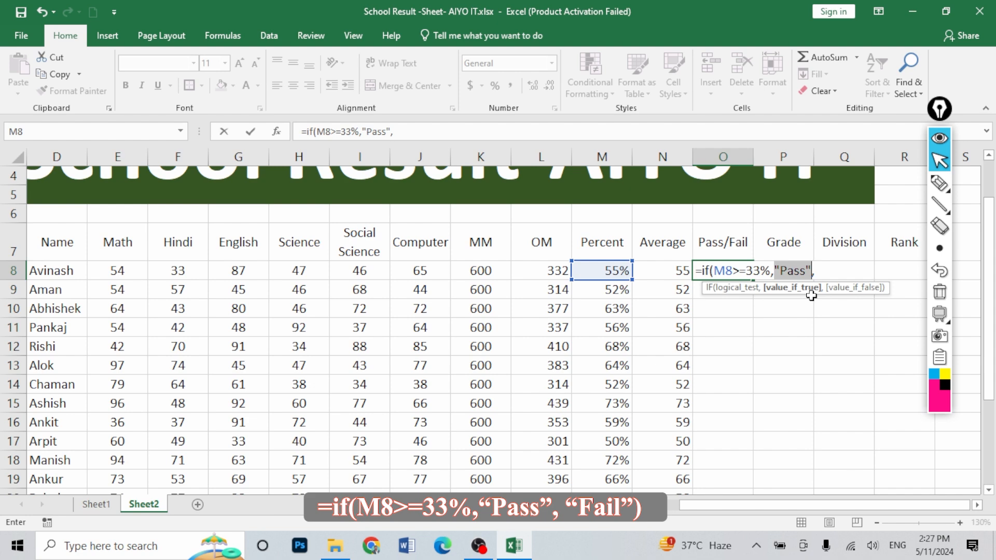
pyautogui.click(823, 271)
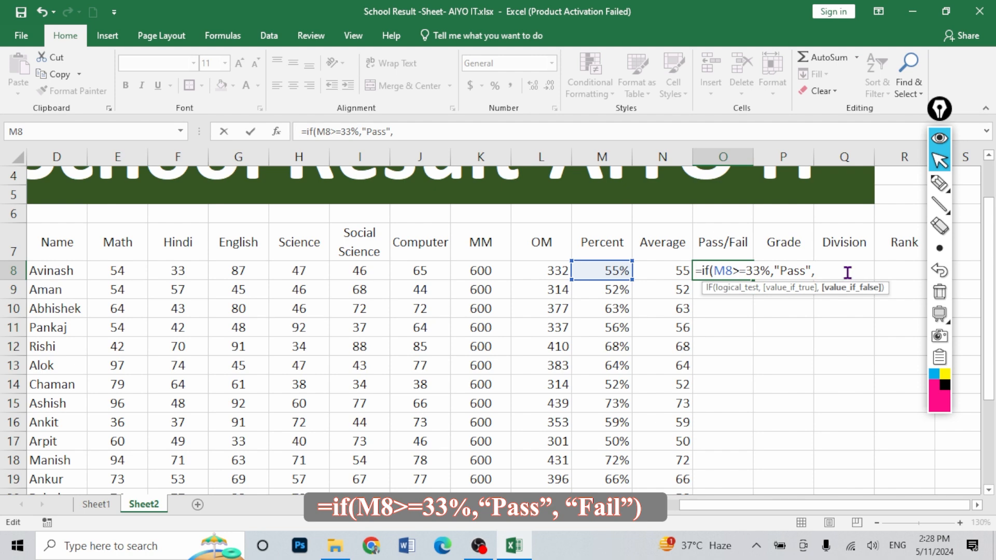
pyautogui.write('Fail"')
pyautogui.press('Return')
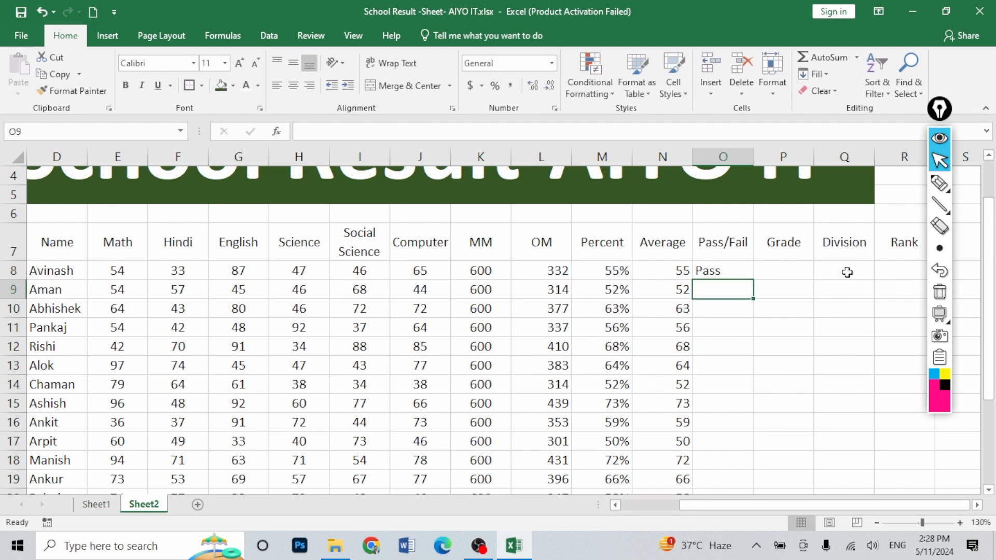
# Fill the Pass/Fail formula from O8 down to O27 and look over the filled column.
pyautogui.click(749, 273)
pyautogui.doubleClick(752, 275)
pyautogui.scroll(-4, 729, 291)
pyautogui.scroll(4, 729, 291)
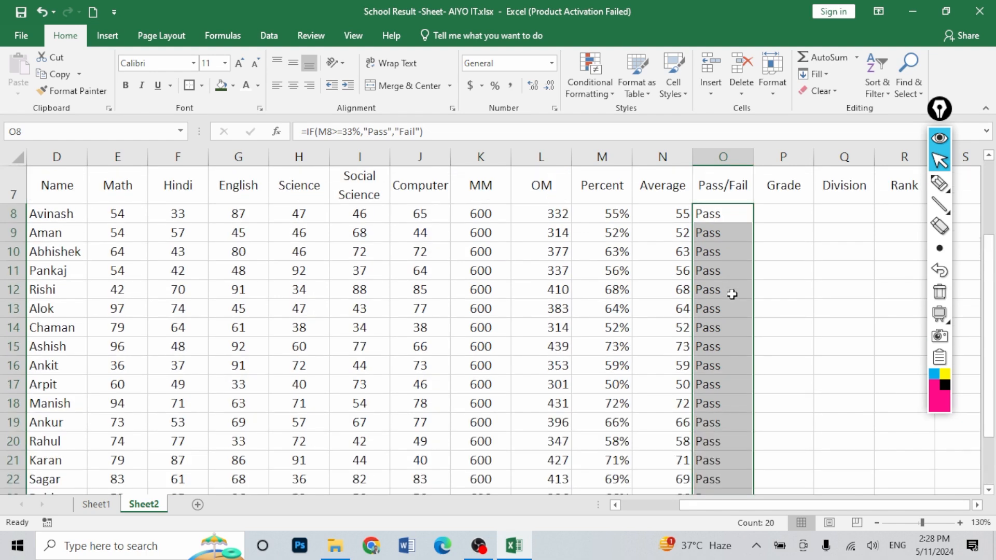
pyautogui.scroll(-2, 698, 405)
pyautogui.scroll(2, 534, 280)
# Test the Pass/Fail formula by overwriting the percent in M8 with 32%.
pyautogui.click(584, 290)
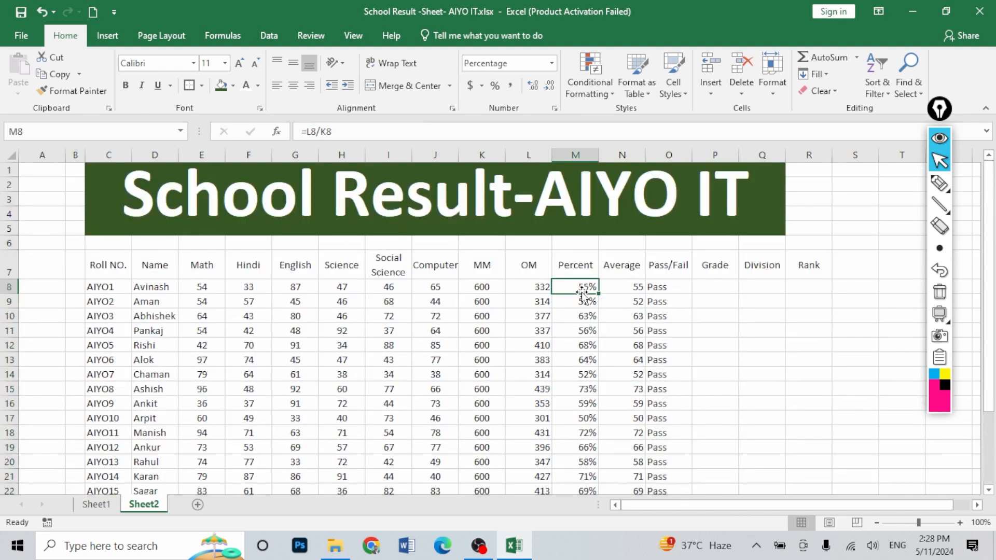
pyautogui.write('32')
pyautogui.press('Return')
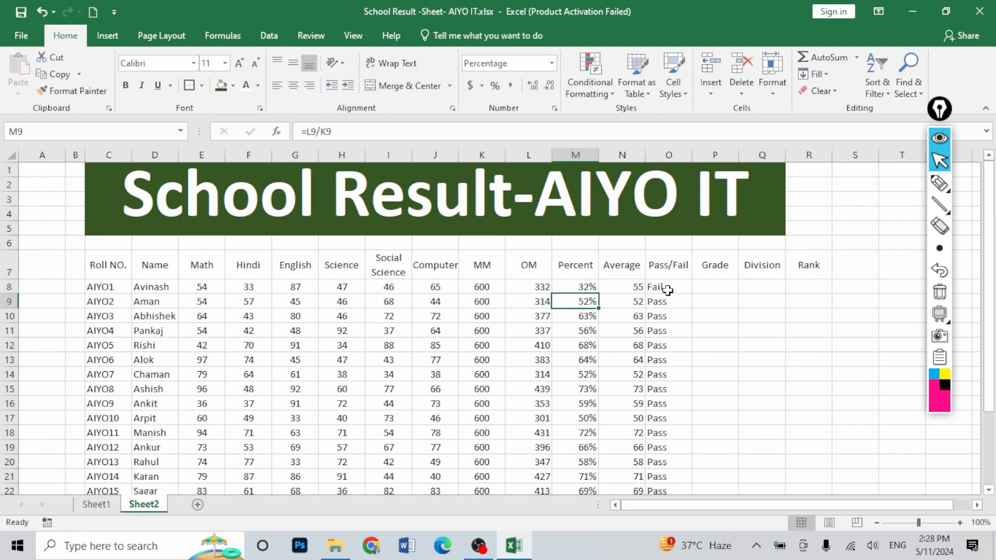
pyautogui.click(666, 289)
# Undo the 32% test entry to restore the percent formula in M8.
pyautogui.click(583, 289)
pyautogui.hotkey('ctrl', 'z')
pyautogui.hotkey('ctrl', 'z')
pyautogui.click(580, 327)
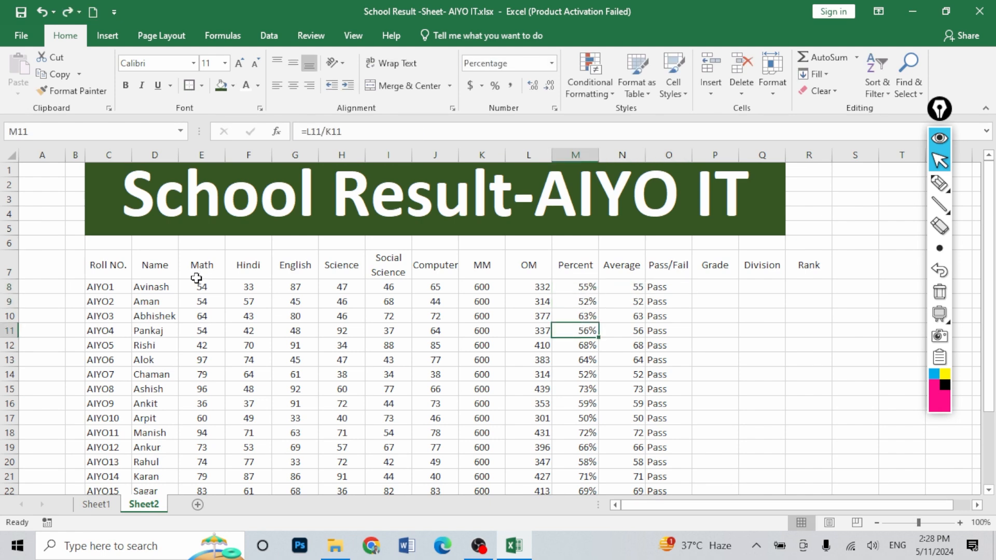
# Test the percent-based Pass/Fail formula by setting the marks in E8:I8 to 32 and inspecting O8.
pyautogui.moveTo(202, 287); pyautogui.dragTo(370, 288)
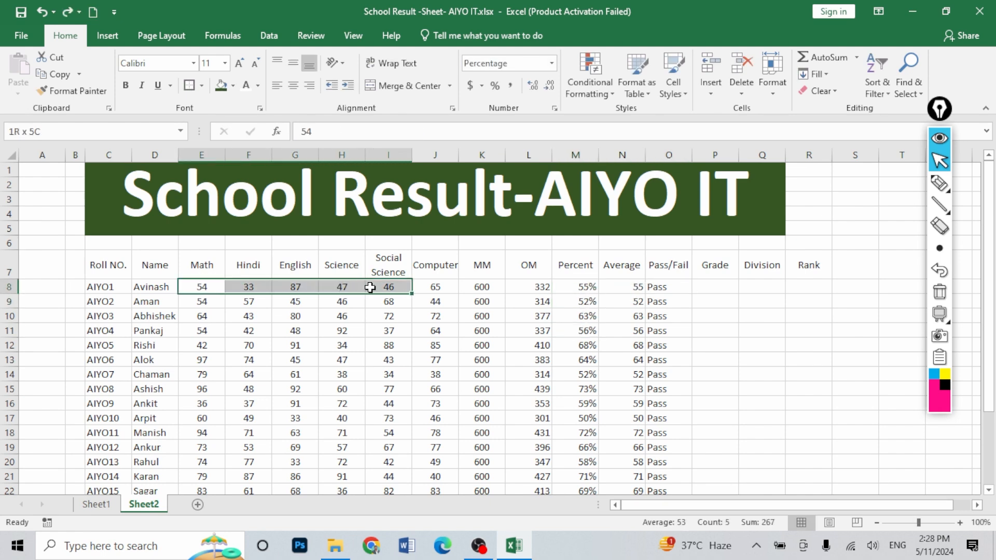
pyautogui.write('32')
pyautogui.hotkey('ctrl', 'Return')
pyautogui.click(388, 359)
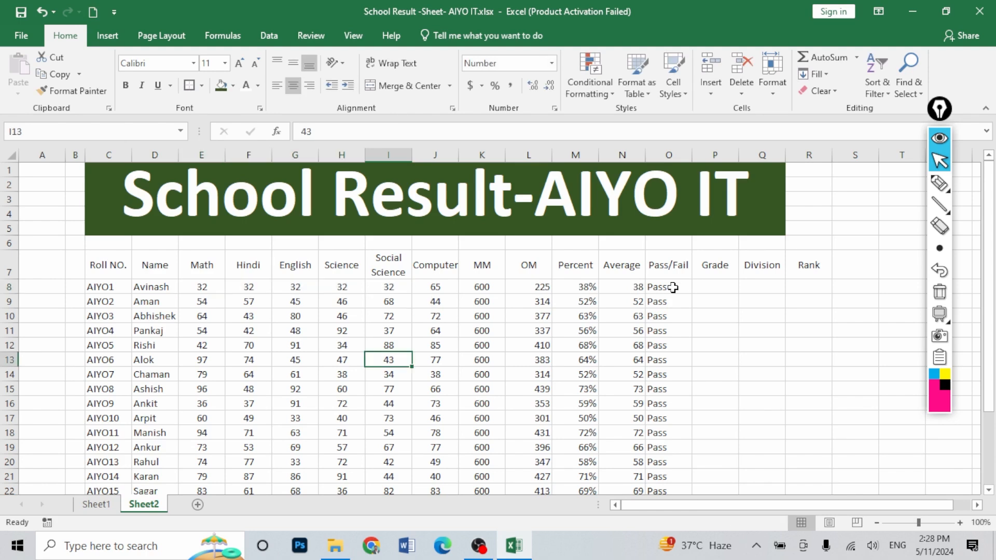
pyautogui.click(673, 287)
pyautogui.click(212, 287)
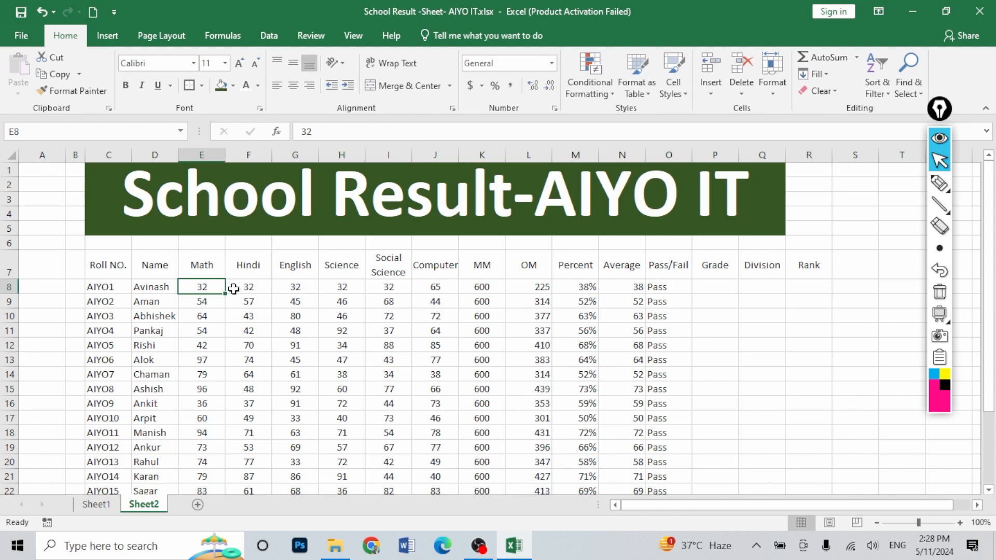
pyautogui.moveTo(234, 289); pyautogui.dragTo(402, 288)
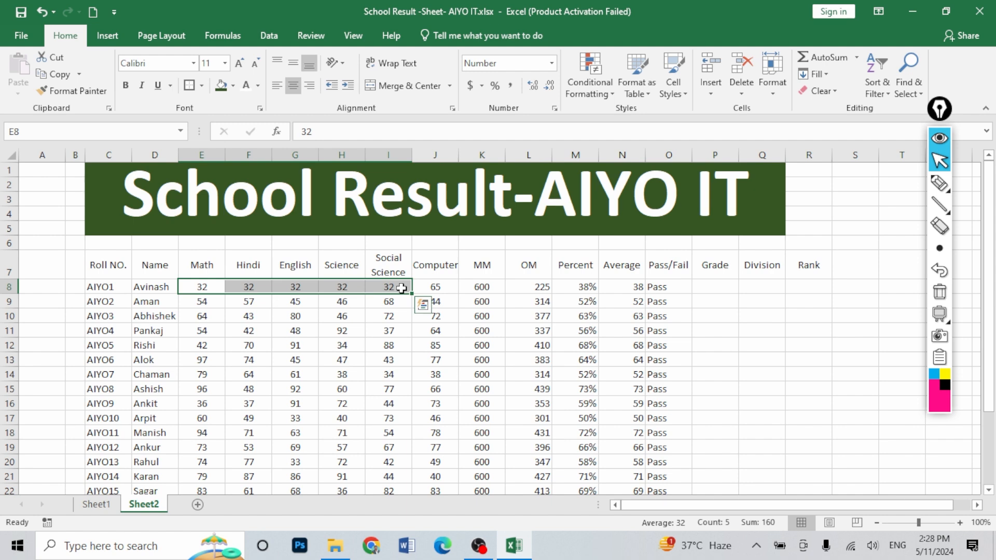
pyautogui.click(213, 288)
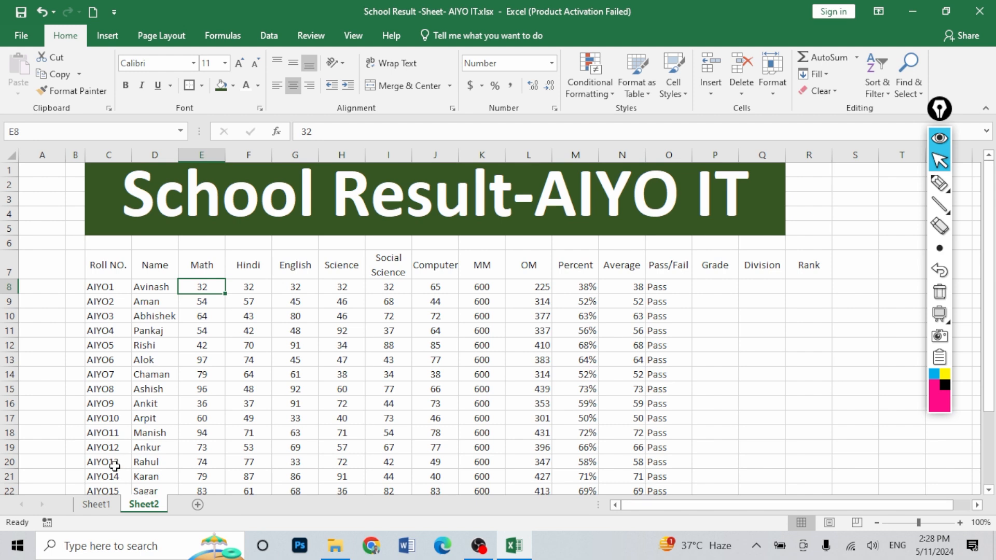
pyautogui.click(663, 294)
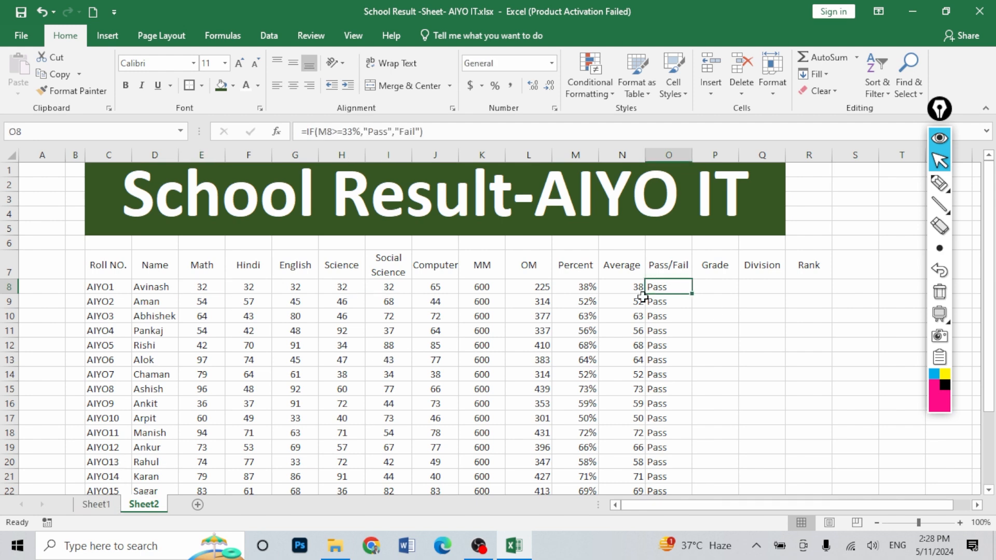
# Examine the failing English mark in H10 and its Pass/Fail formula in O10 on Sheet1, and return to O8 on Sheet2.
pyautogui.click(94, 504)
pyautogui.click(238, 257)
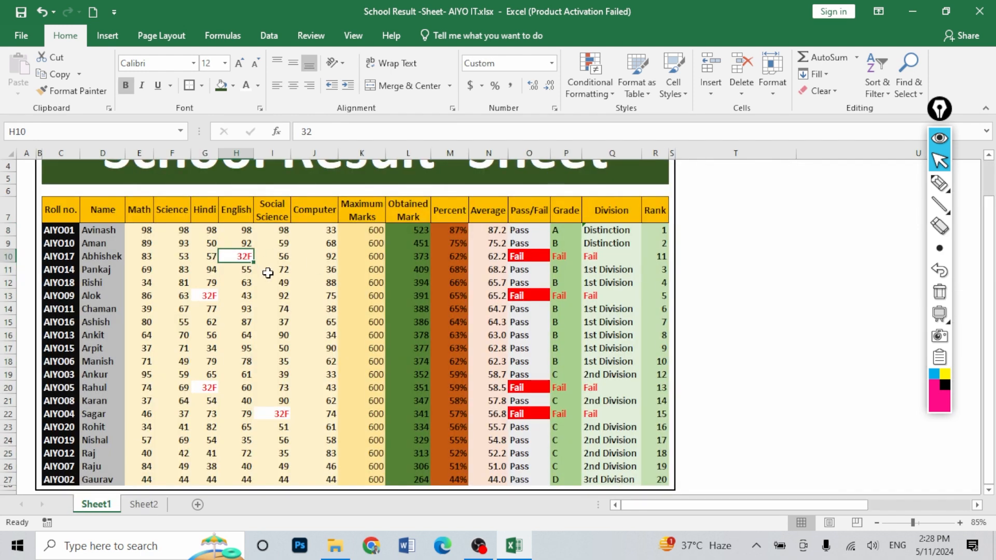
pyautogui.click(525, 256)
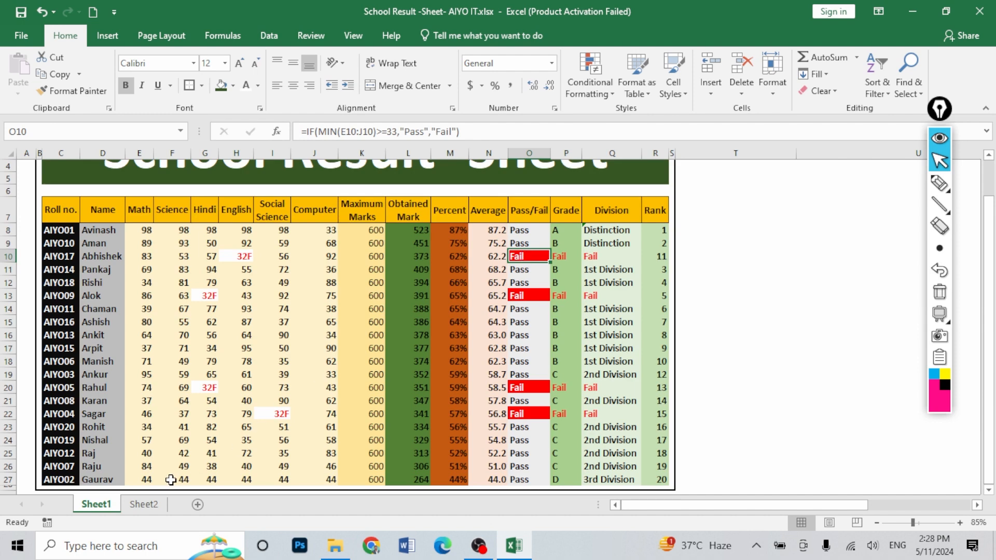
pyautogui.click(148, 501)
pyautogui.moveTo(248, 301); pyautogui.dragTo(254, 315)
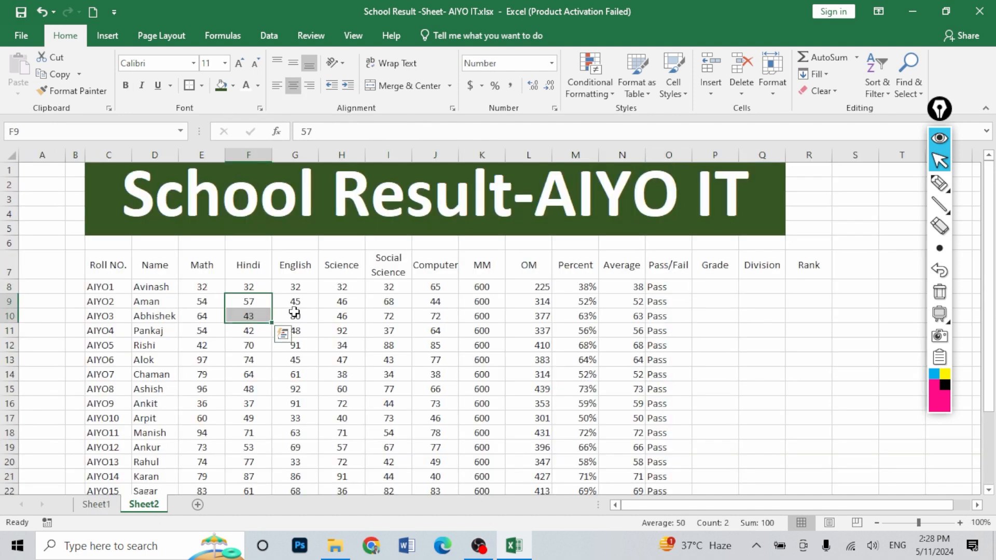
pyautogui.click(647, 286)
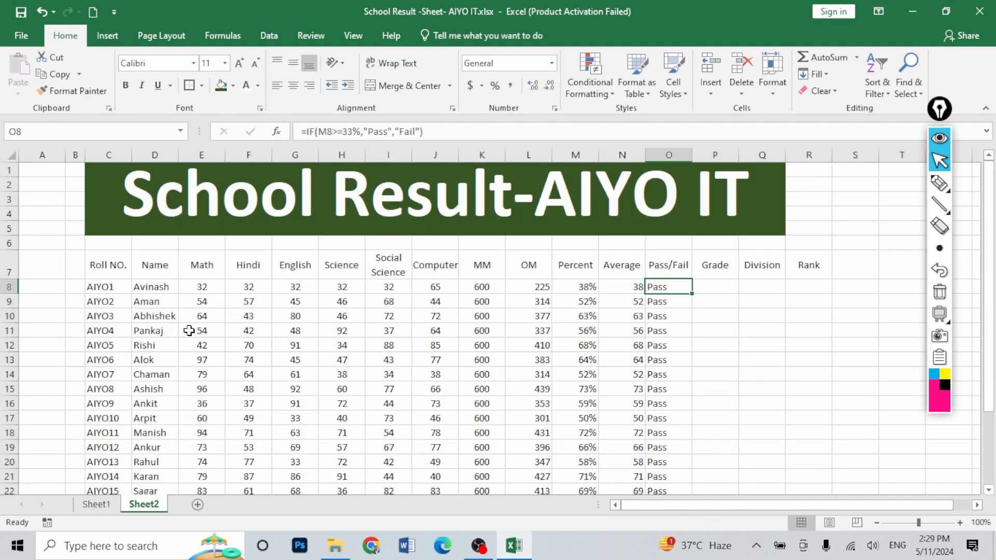
# Replace the logical test of the Pass/Fail formula in O8 with MIN(E8:J8)<33%.
pyautogui.doubleClick(660, 287)
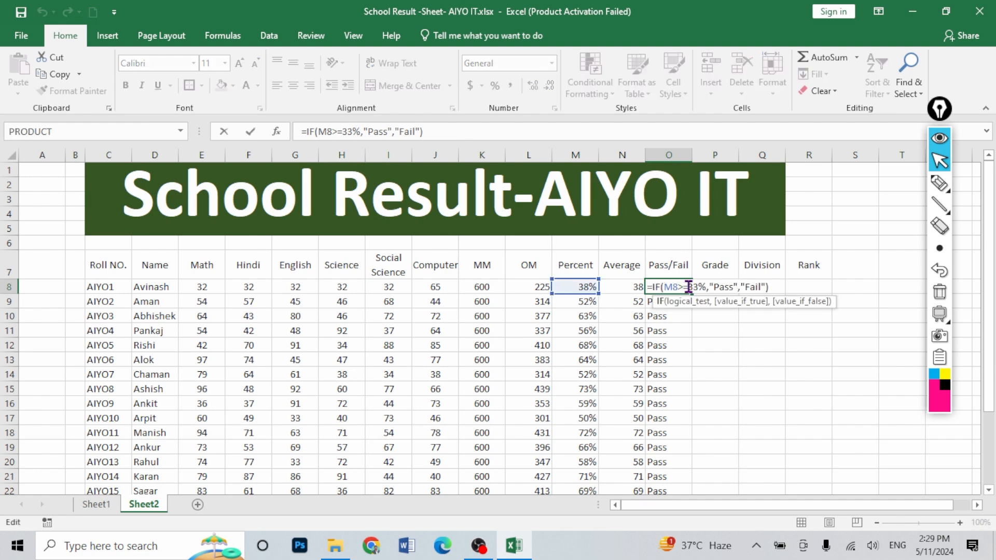
pyautogui.click(684, 287)
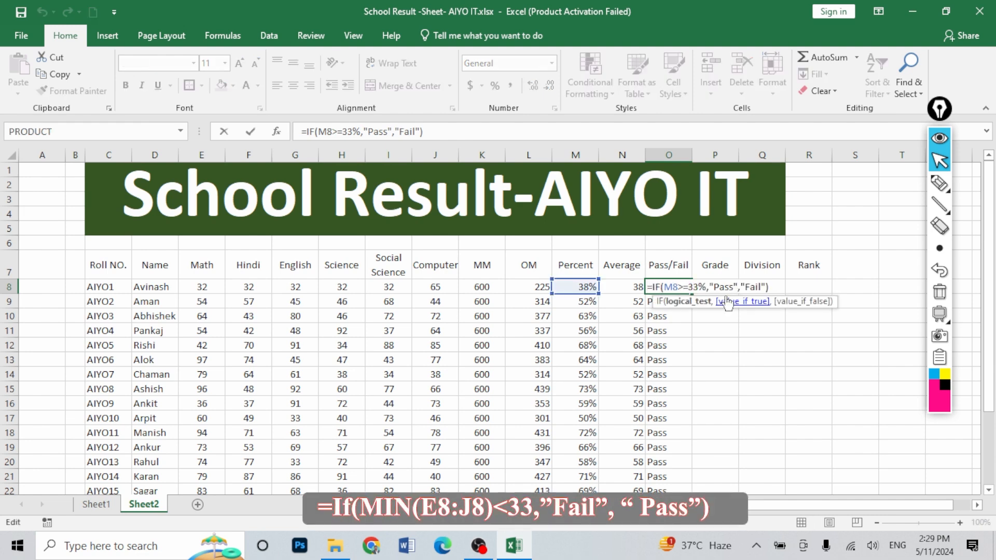
pyautogui.press('BackSpace')
pyautogui.press('BackSpace')
pyautogui.press('BackSpace')
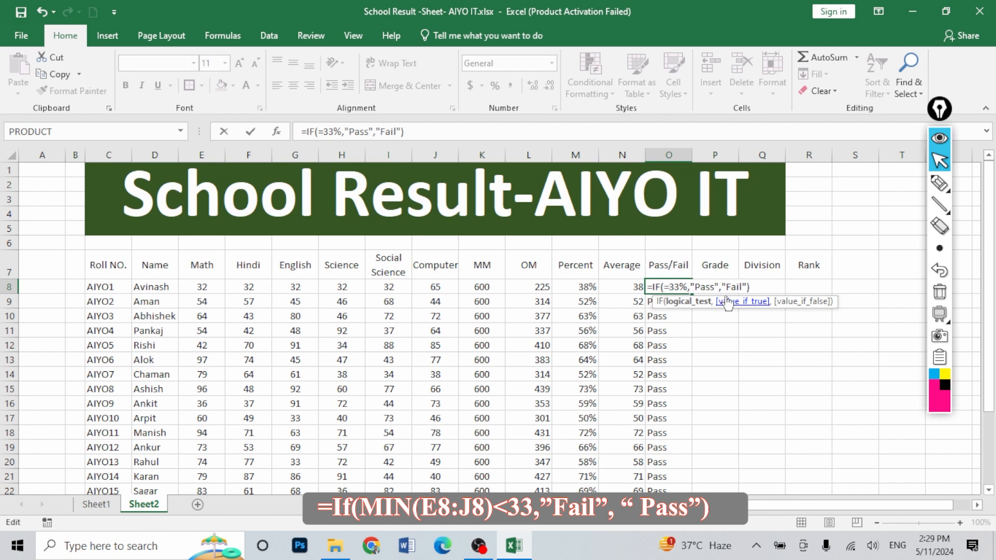
pyautogui.write('min')
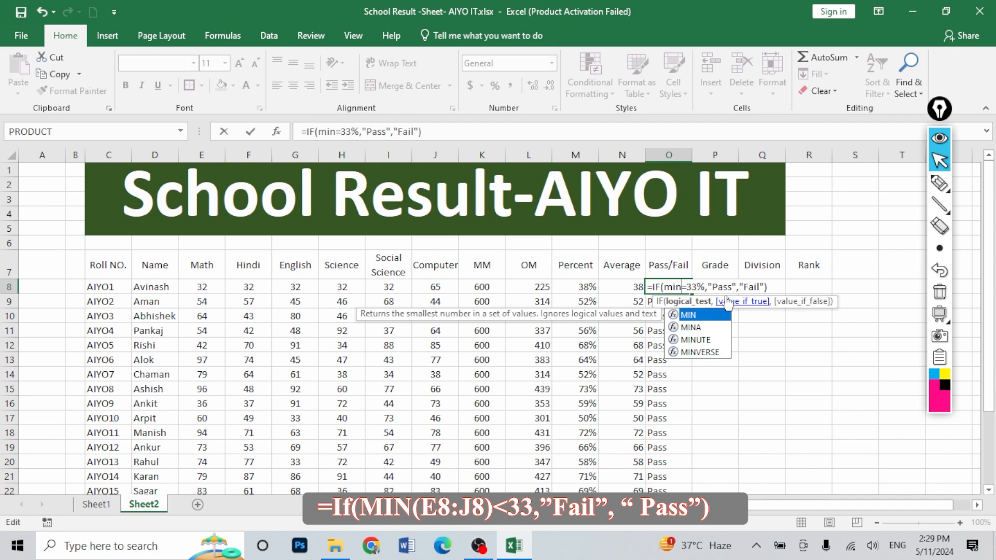
pyautogui.press('Tab')
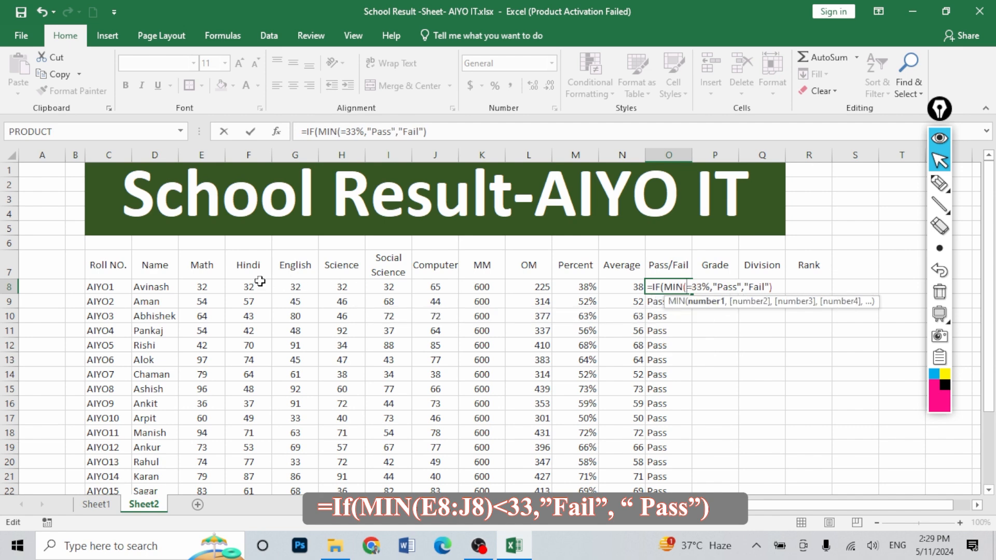
pyautogui.moveTo(195, 286); pyautogui.dragTo(436, 288)
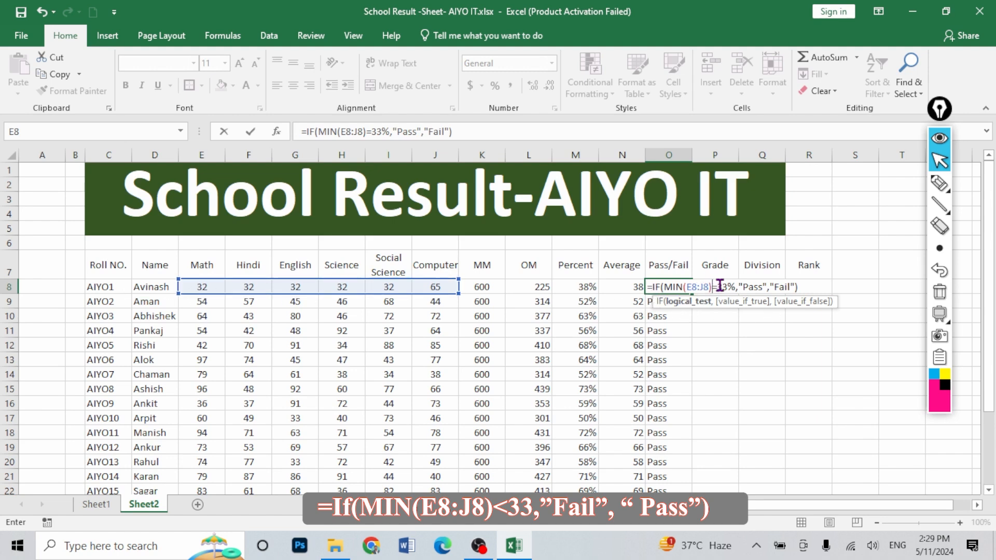
pyautogui.click(722, 286)
pyautogui.press('BackSpace')
pyautogui.write('<')
# Swap the results of the IF formula in O8 to "Fail" when true and "Pass" when false, and enter it.
pyautogui.click(756, 288)
pyautogui.press('BackSpace')
pyautogui.press('BackSpace')
pyautogui.press('BackSpace')
pyautogui.press('BackSpace')
pyautogui.write('Fail')
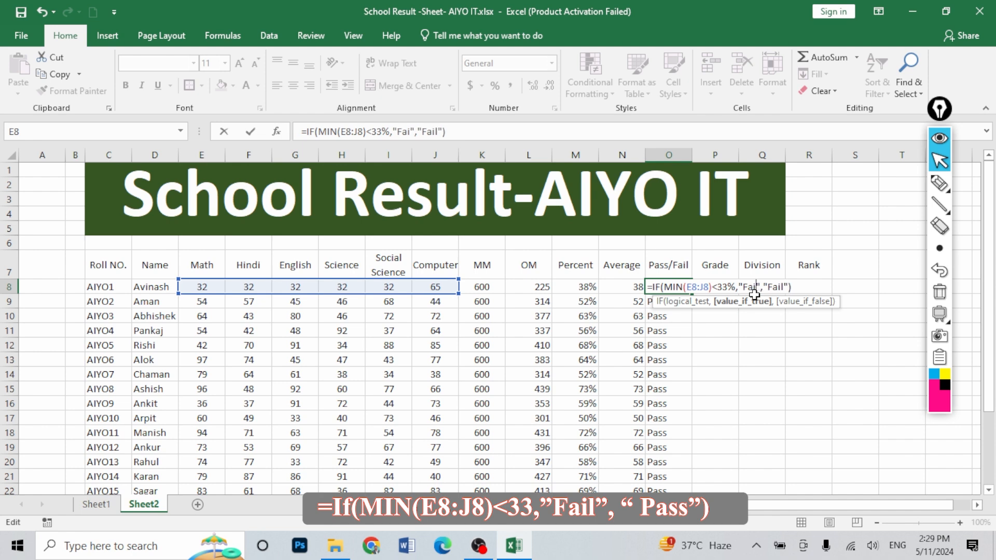
pyautogui.click(787, 289)
pyautogui.press('BackSpace')
pyautogui.press('BackSpace')
pyautogui.press('BackSpace')
pyautogui.press('BackSpace')
pyautogui.write('Pass')
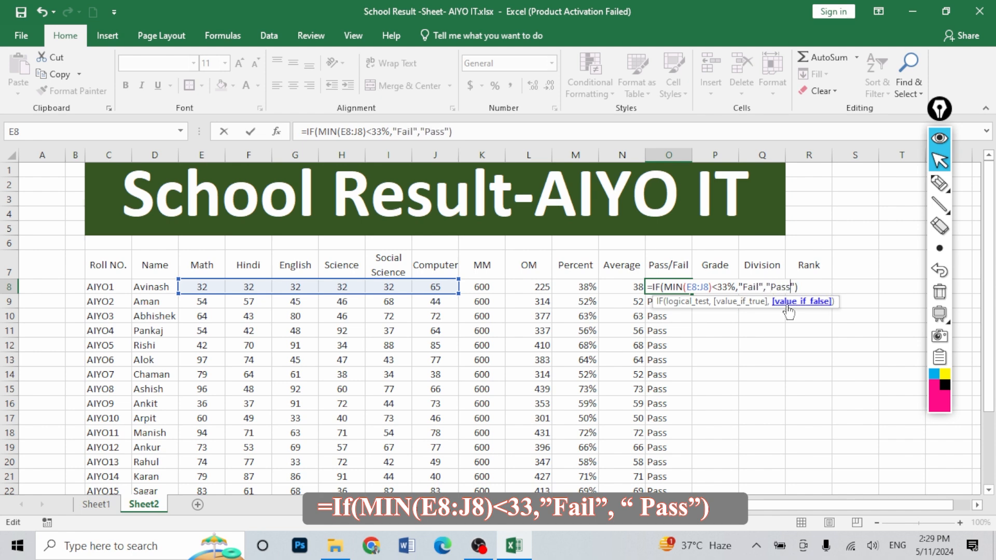
pyautogui.press('Return')
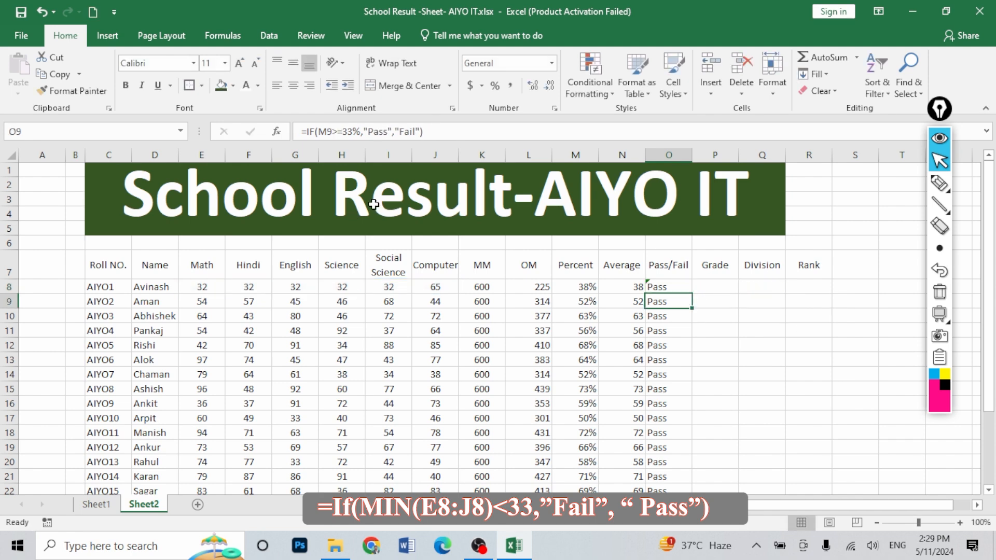
# Correct the threshold in O8 to 33 without the percent sign and fill the formula down the Pass/Fail column.
pyautogui.doubleClick(671, 288)
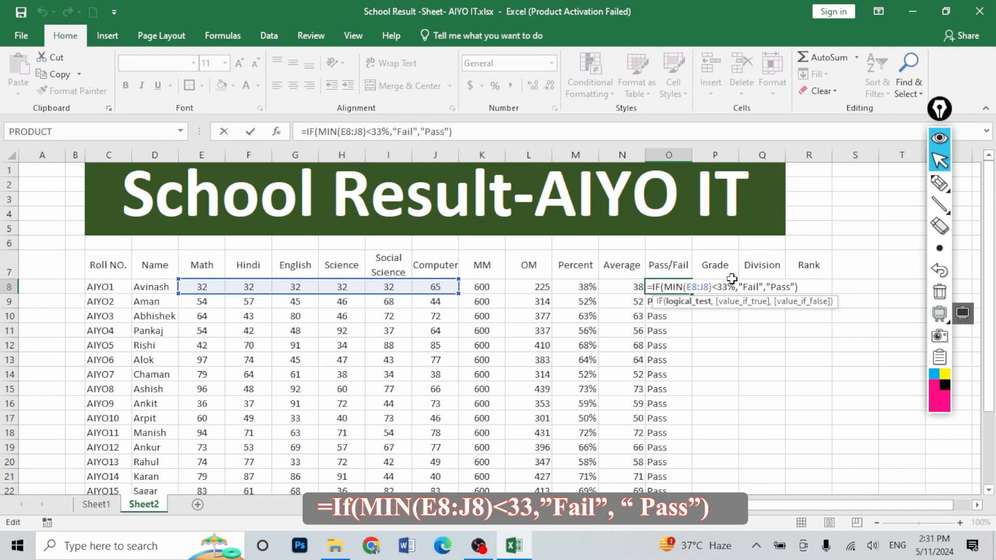
pyautogui.press('BackSpace')
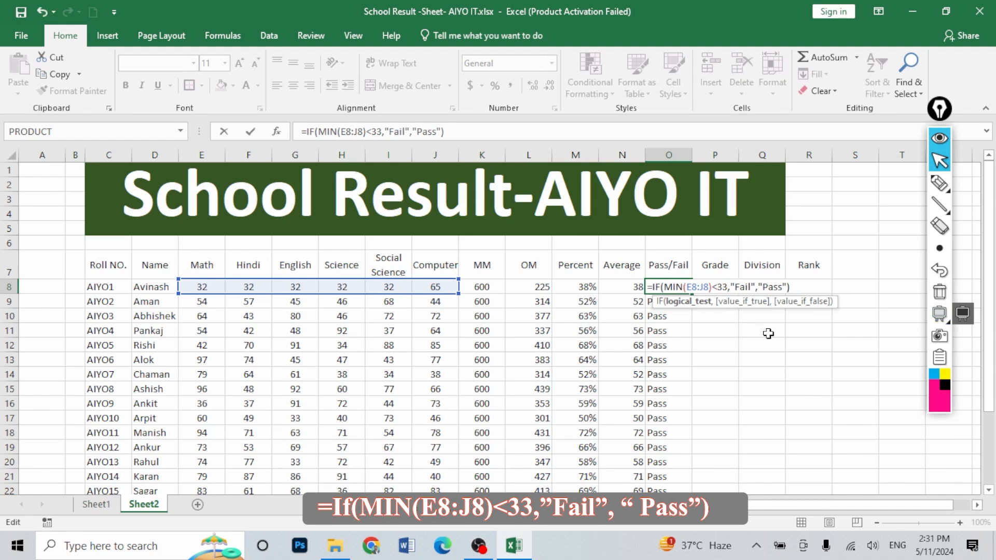
pyautogui.press('Return')
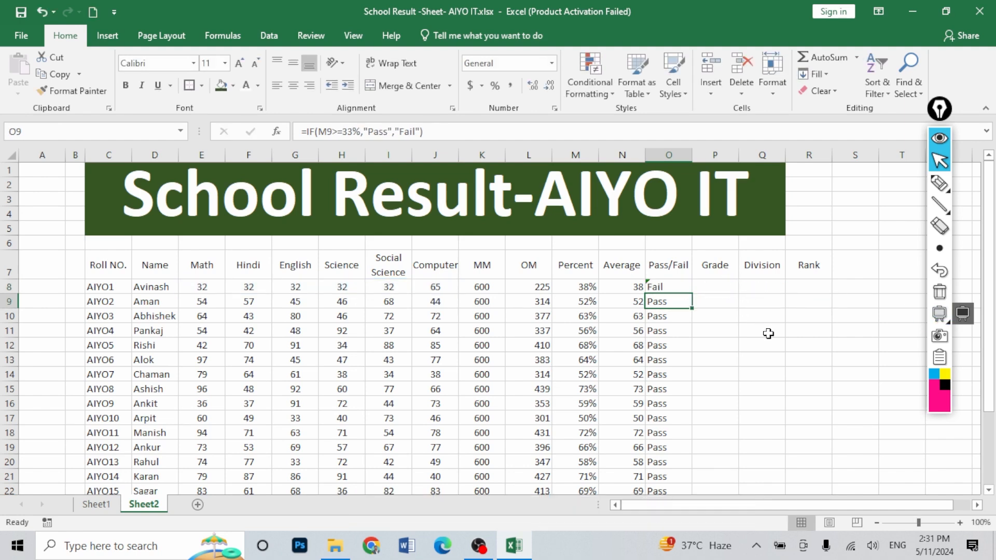
pyautogui.click(656, 286)
pyautogui.doubleClick(692, 294)
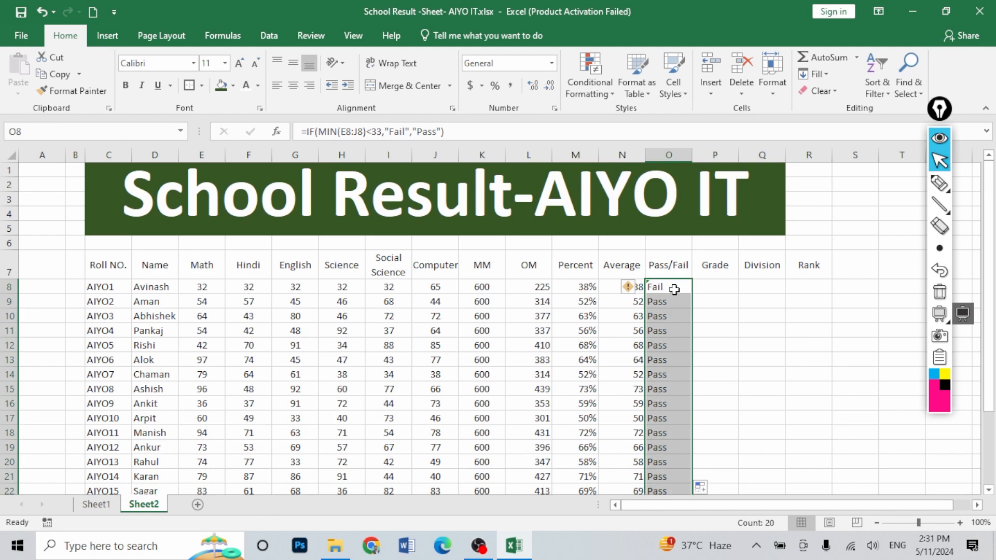
pyautogui.click(674, 289)
# Set the first student's five marks from Math to Social Science, E8:I8, to 52.
pyautogui.moveTo(202, 287); pyautogui.dragTo(381, 289)
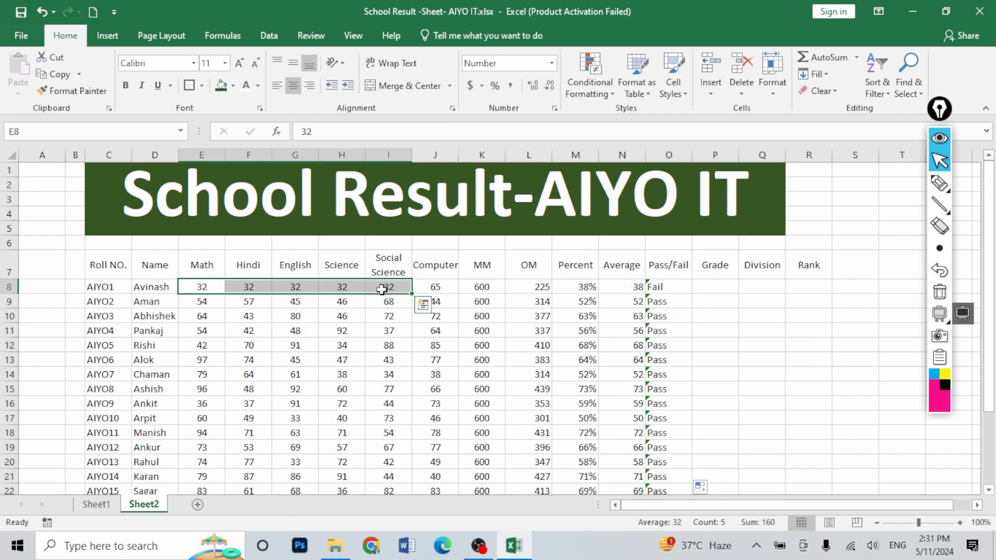
pyautogui.write('52')
pyautogui.hotkey('ctrl', 'Return')
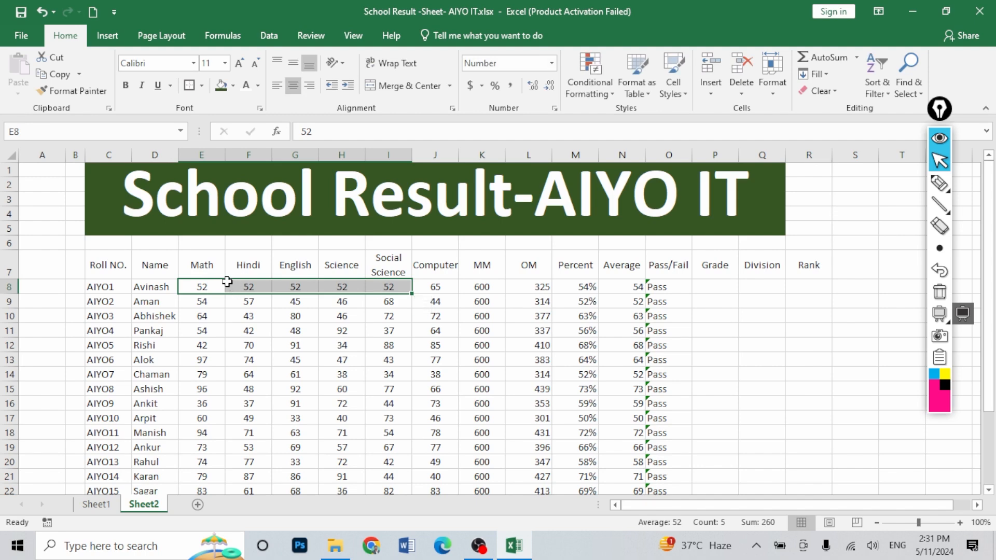
pyautogui.click(298, 373)
# Set the Science mark in H11 to 32 and check the Pass/Fail result in O11 and the rest of the column.
pyautogui.click(343, 332)
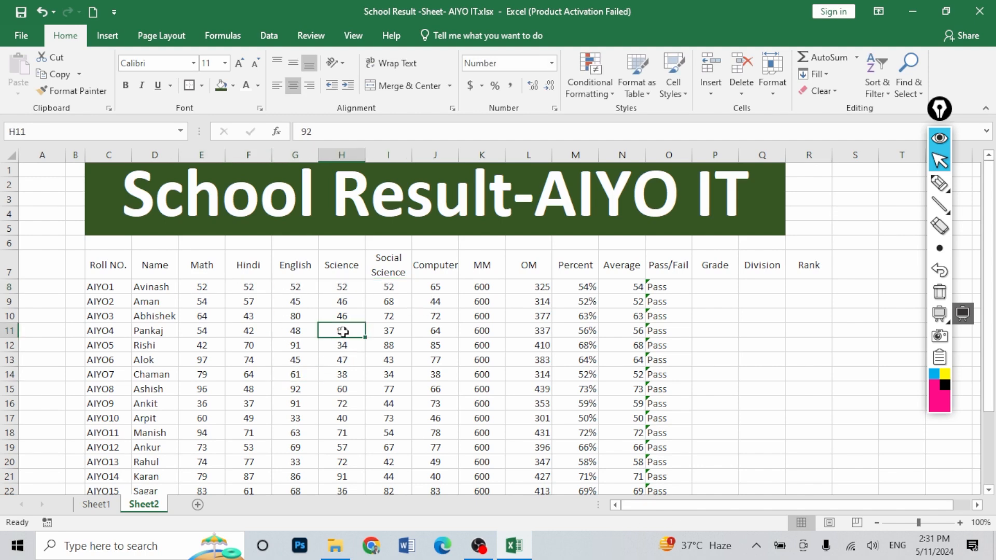
pyautogui.write('32')
pyautogui.press('Return')
pyautogui.click(667, 330)
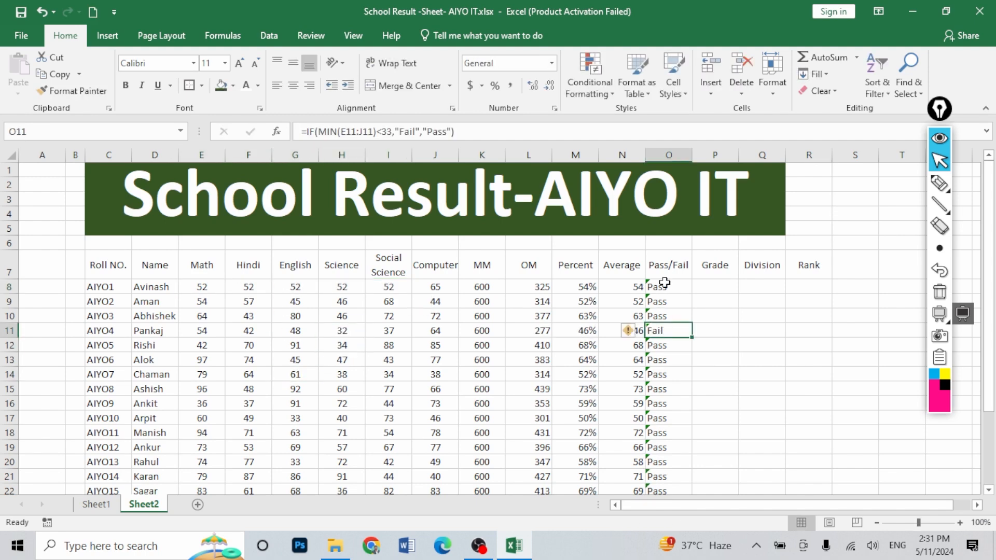
pyautogui.moveTo(664, 282); pyautogui.dragTo(670, 481)
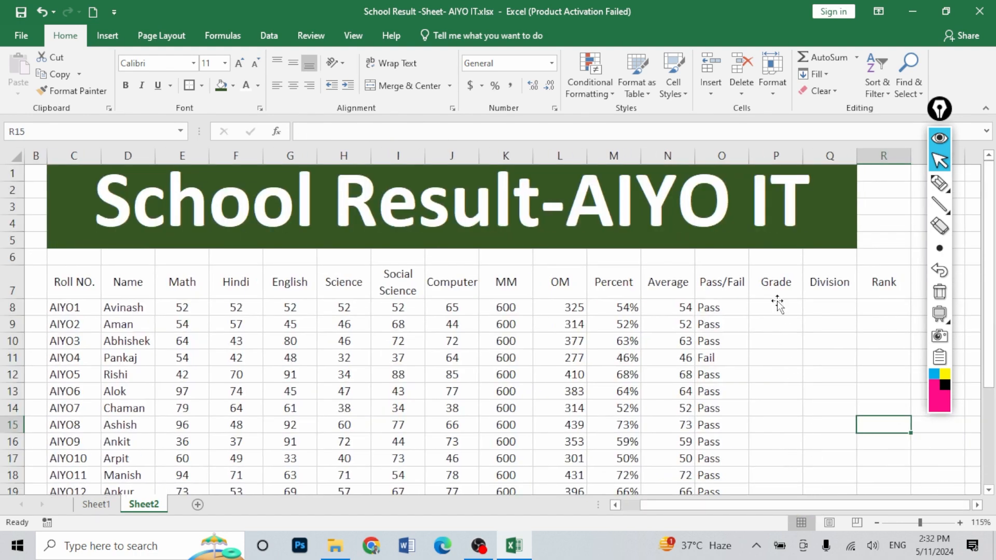
# Examine the grade and percentage reference table beside the result sheet on Sheet1.
pyautogui.click(778, 303)
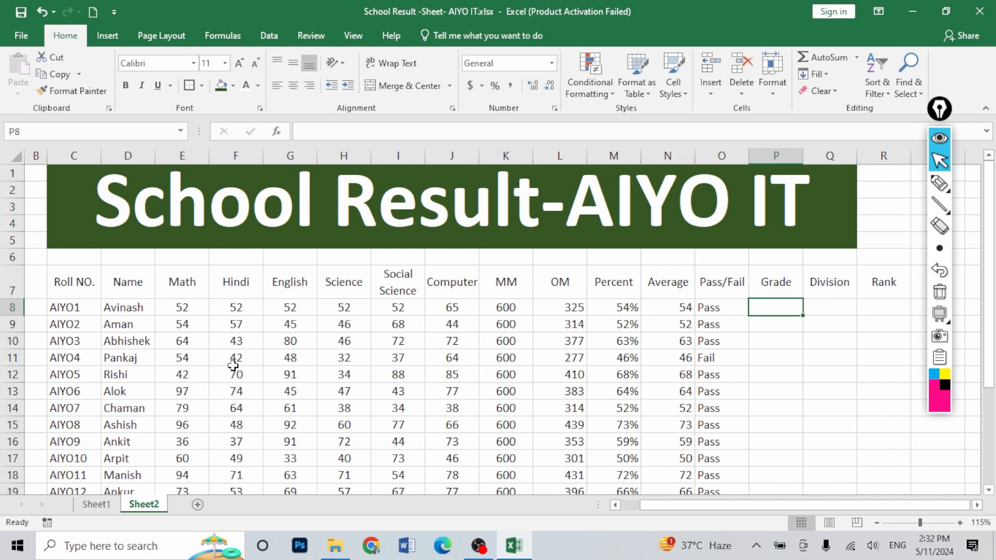
pyautogui.click(96, 504)
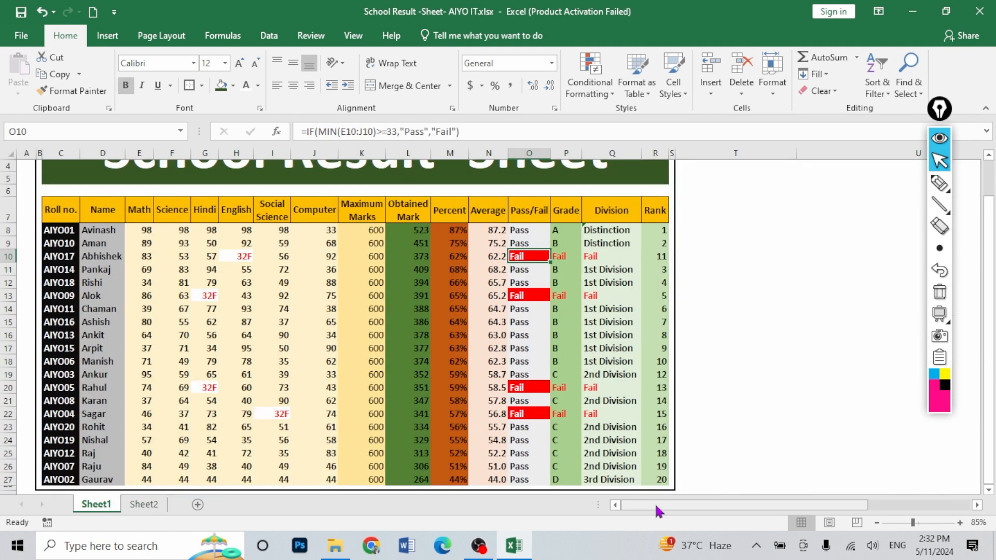
pyautogui.moveTo(657, 511); pyautogui.dragTo(983, 514)
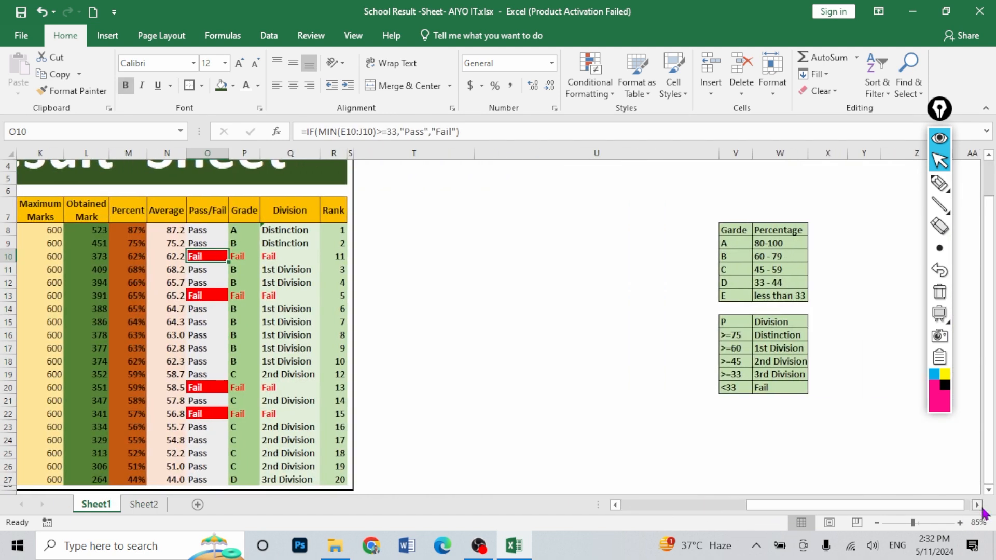
pyautogui.click(726, 243)
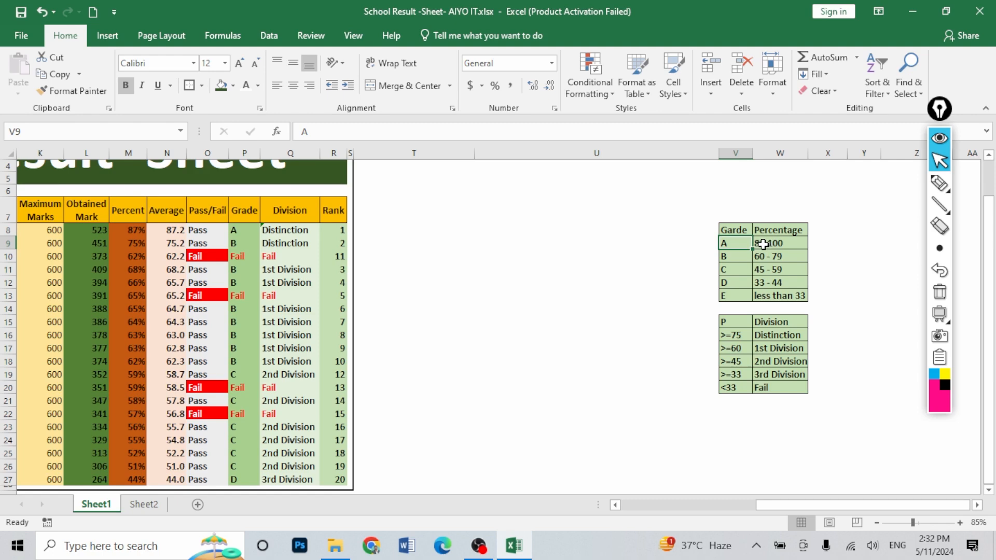
pyautogui.click(763, 243)
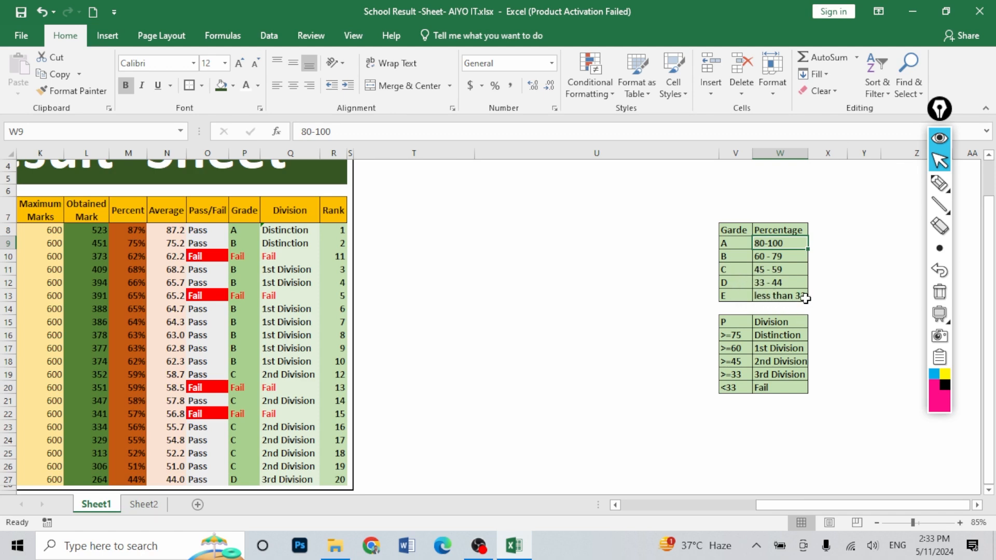
# On Sheet2, begin a nested IF formula in P8 that returns "A" when the percent in M8 is >=80%.
pyautogui.click(141, 504)
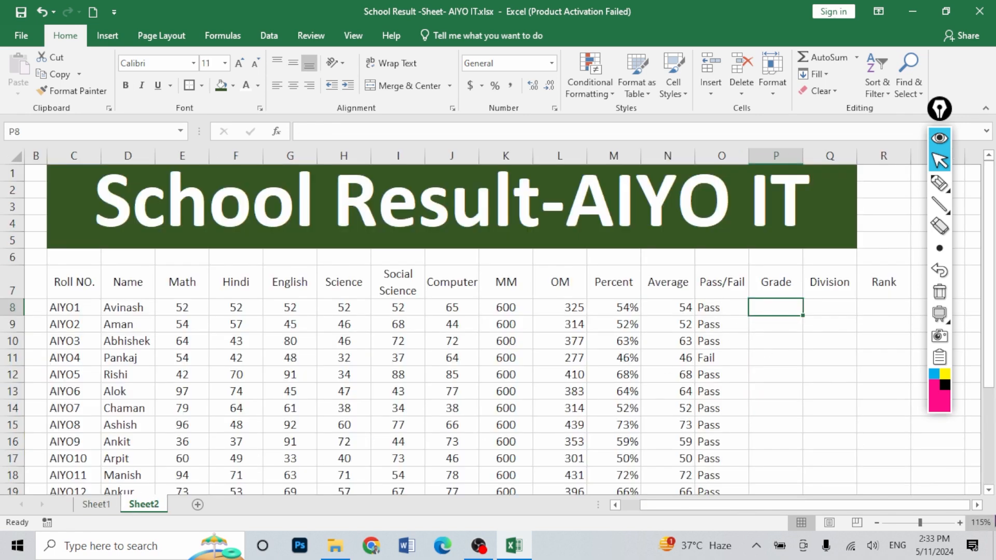
pyautogui.scroll(1, 640, 337)
pyautogui.write('=')
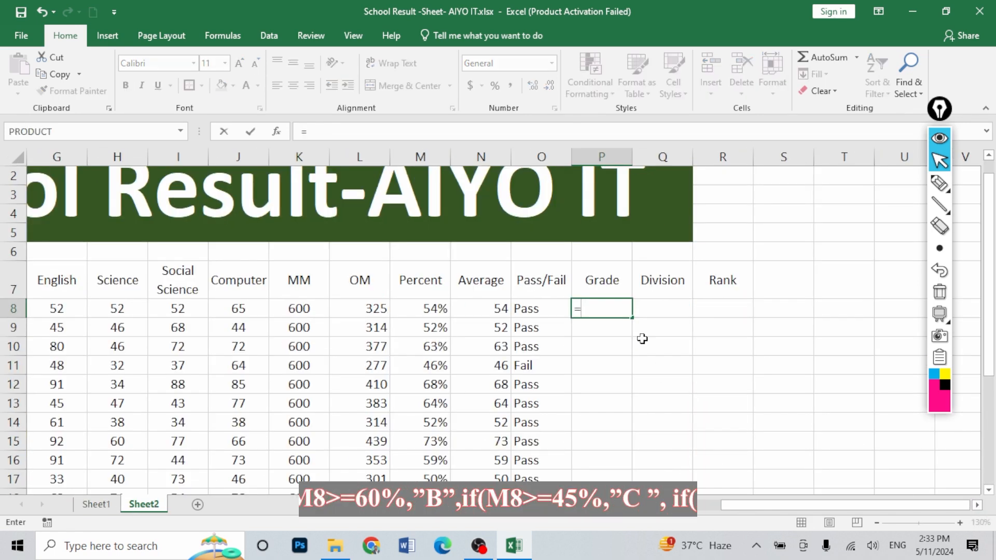
pyautogui.write('if(')
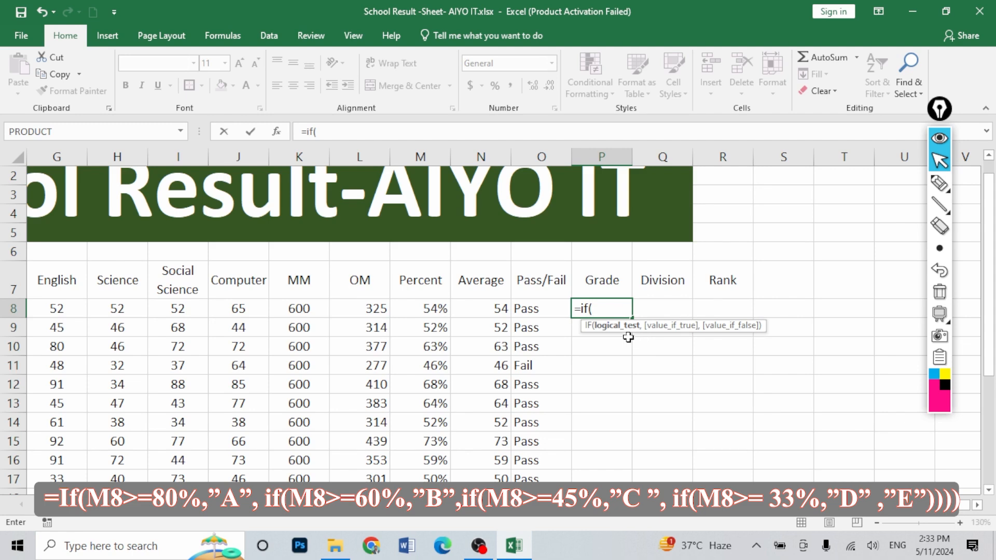
pyautogui.click(431, 307)
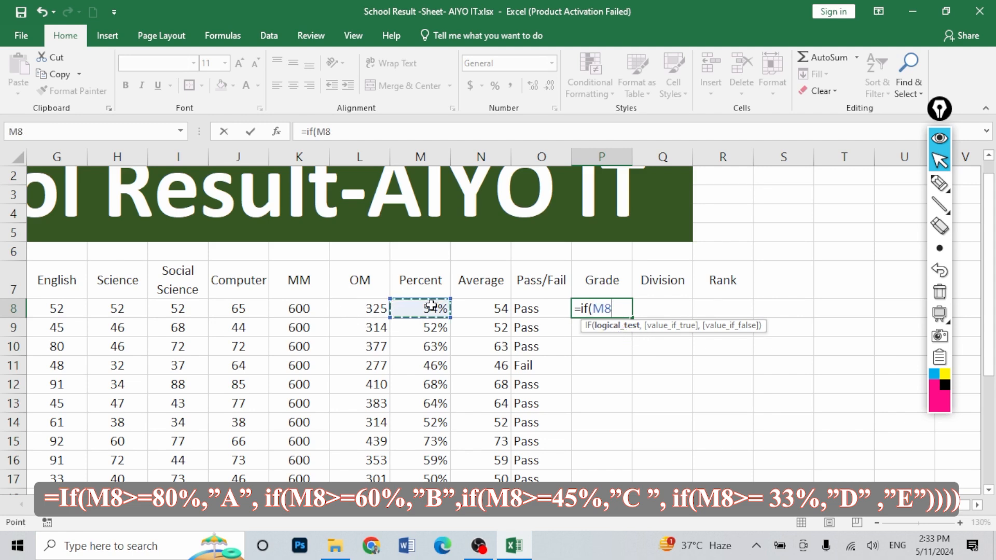
pyautogui.write('>=80')
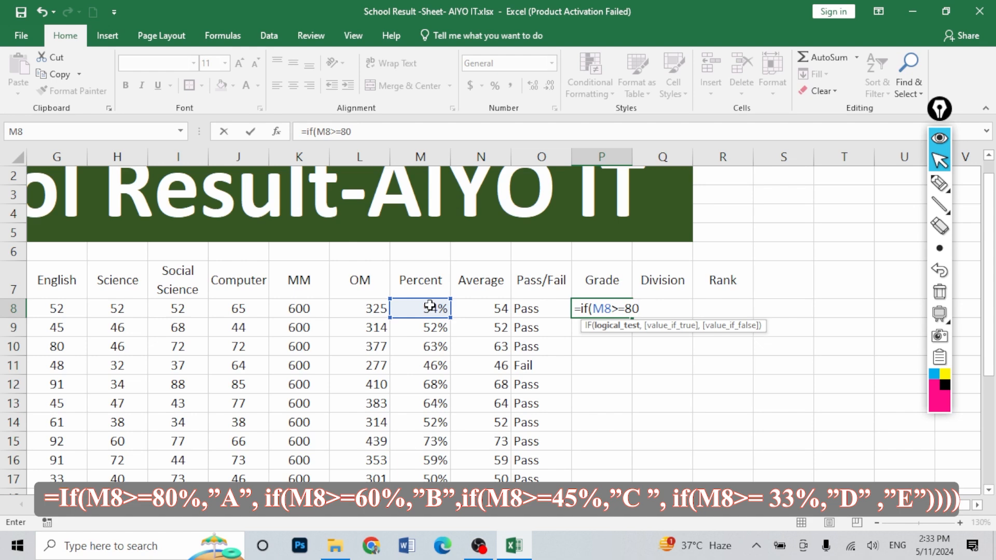
pyautogui.write('%')
pyautogui.write(',')
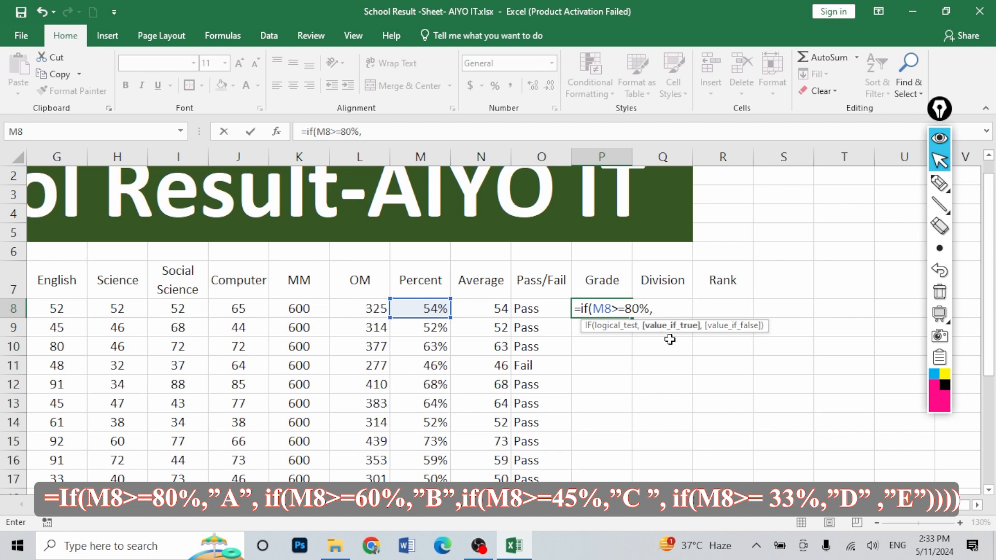
pyautogui.write('"A",')
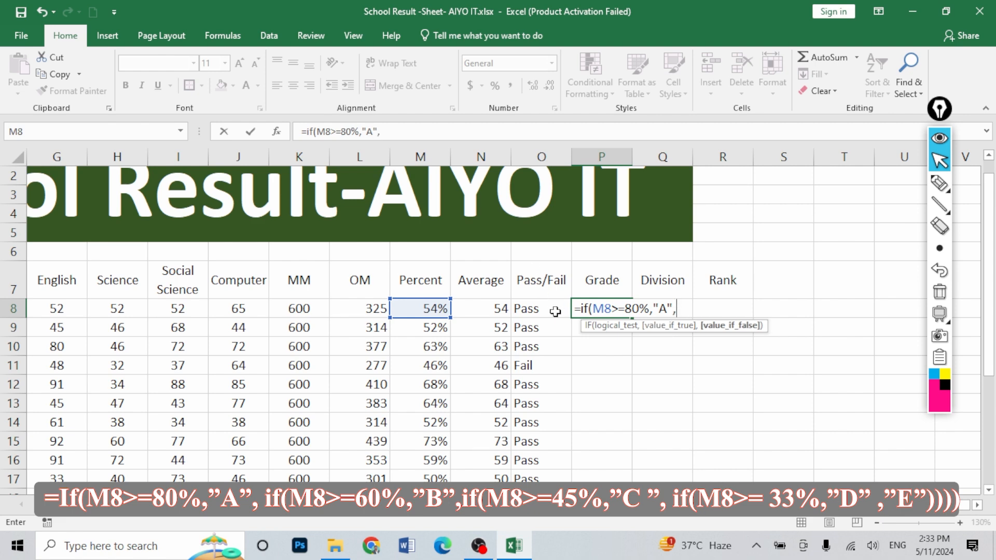
# Nest a second IF in the P8 grade formula that returns "B" when M8 is >=60%.
pyautogui.write('if')
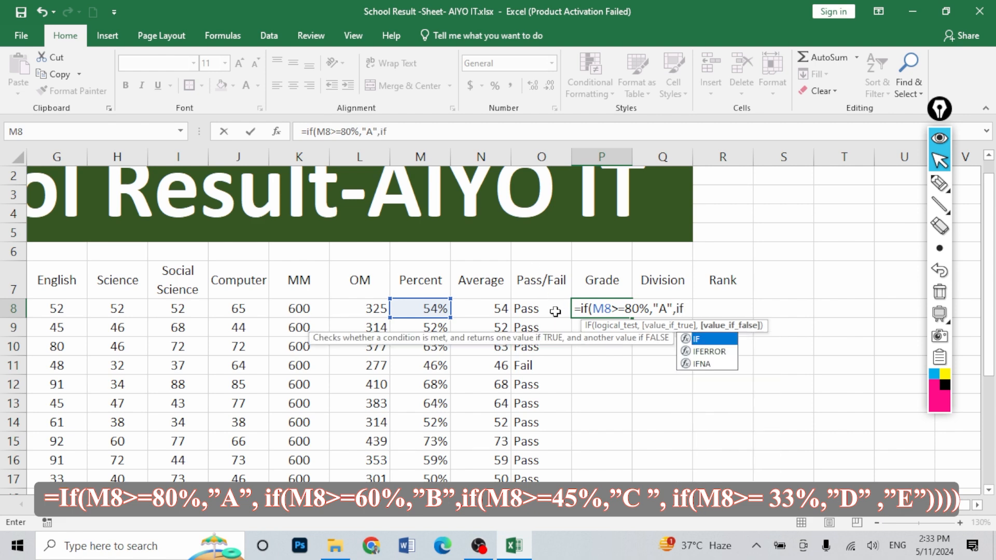
pyautogui.write('(')
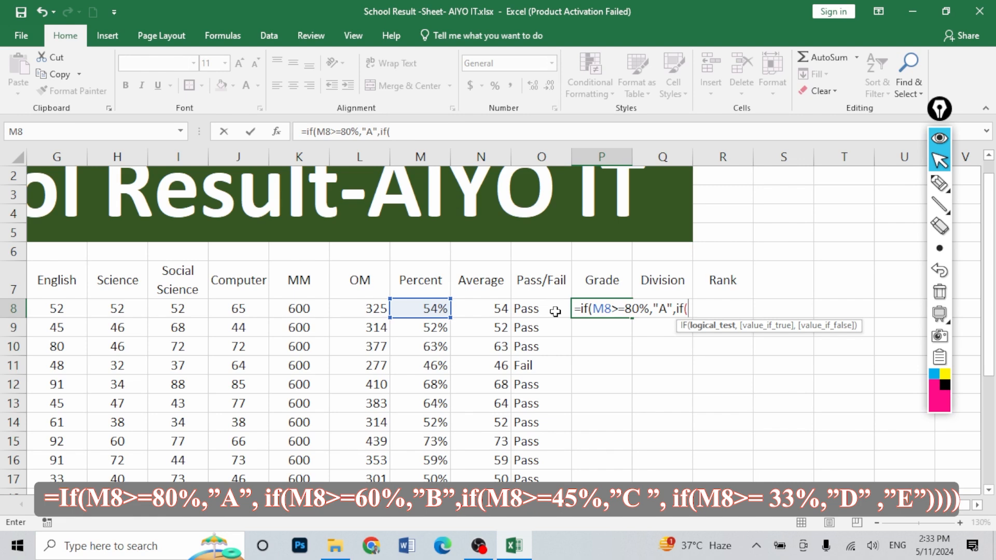
pyautogui.click(405, 311)
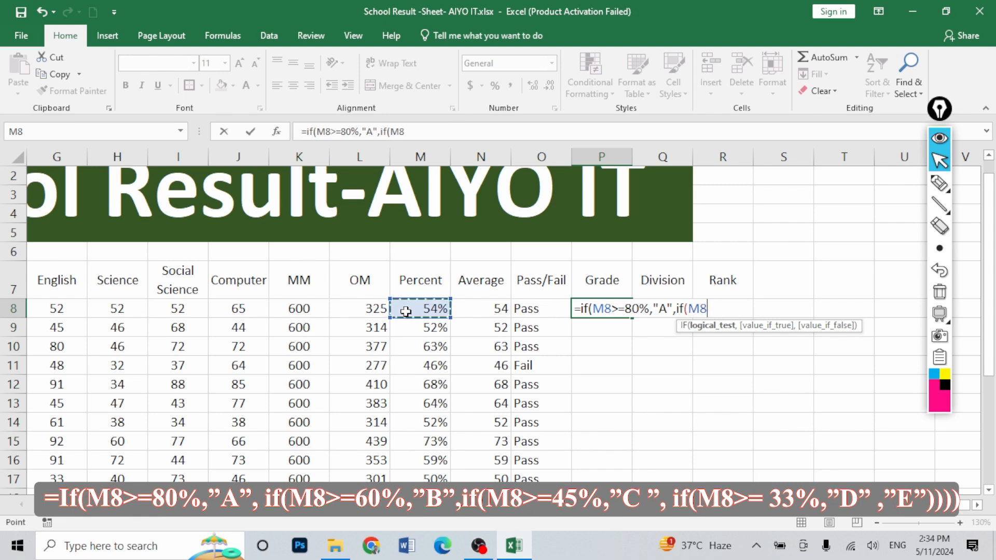
pyautogui.write('>=60%')
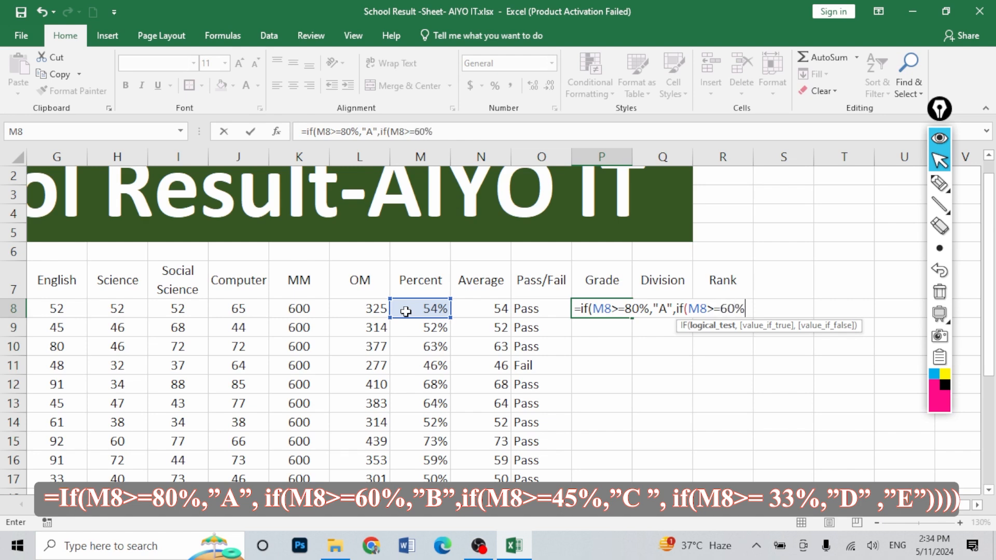
pyautogui.write(',"B')
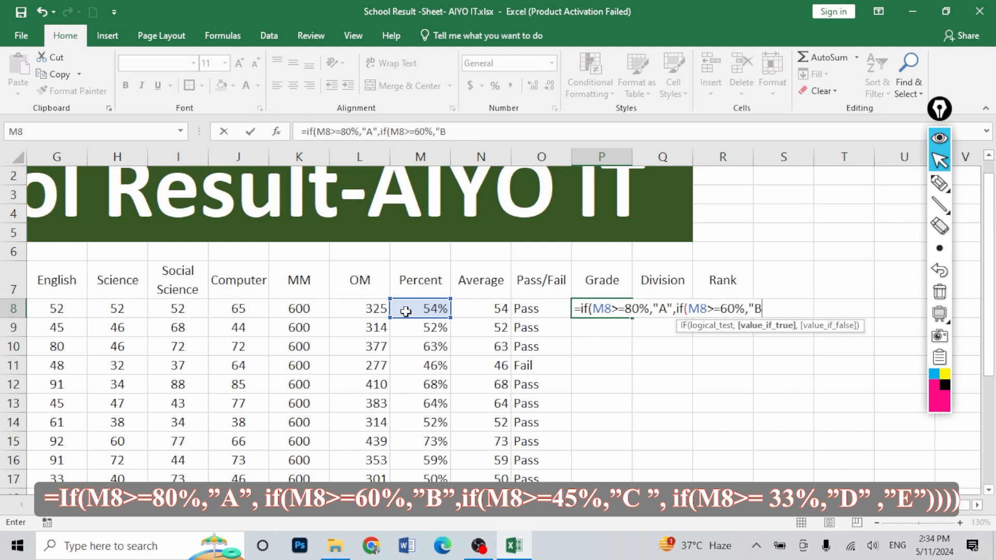
# Nest a third IF in the P8 grade formula that returns "C" when M8 is >=45%.
pyautogui.write('",if')
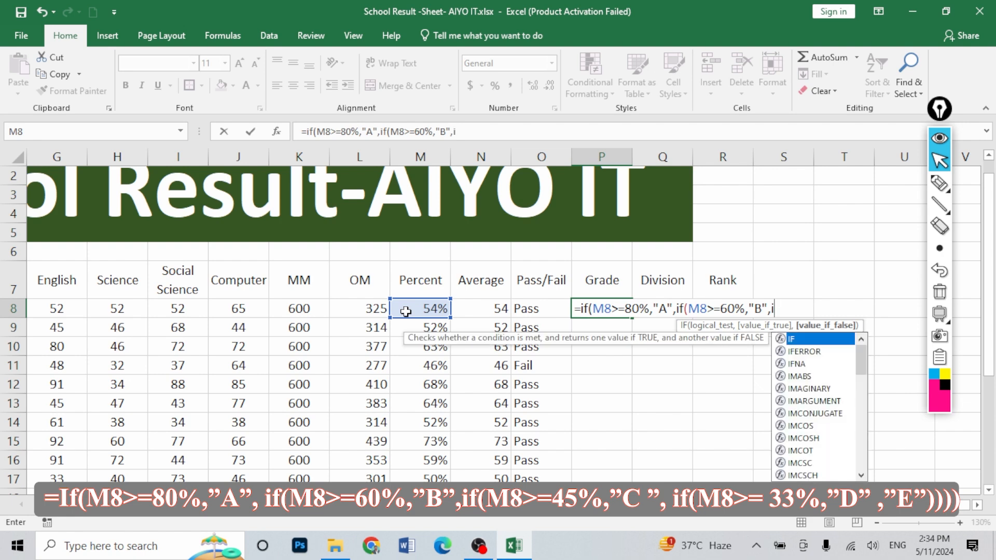
pyautogui.write('(')
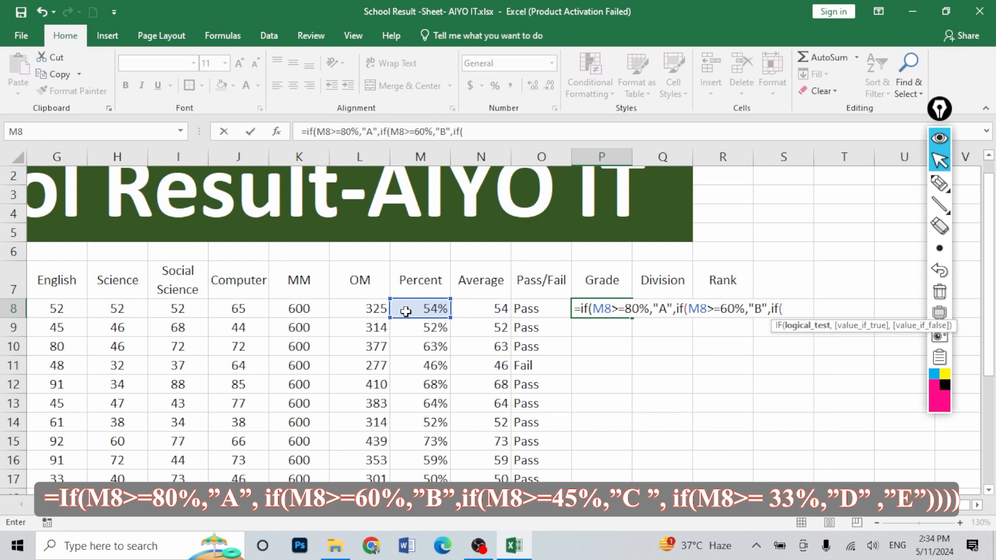
pyautogui.click(406, 311)
pyautogui.write('>')
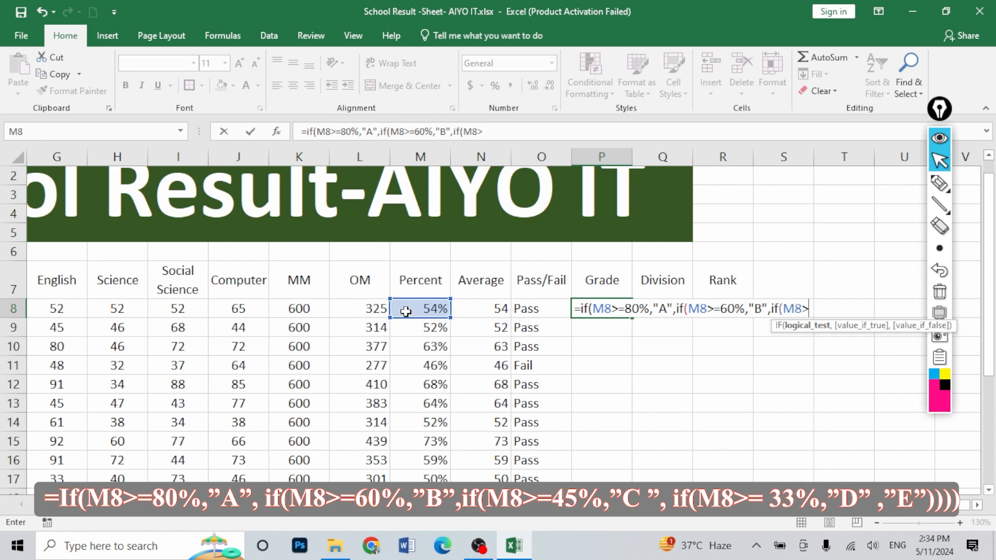
pyautogui.write('=45%,')
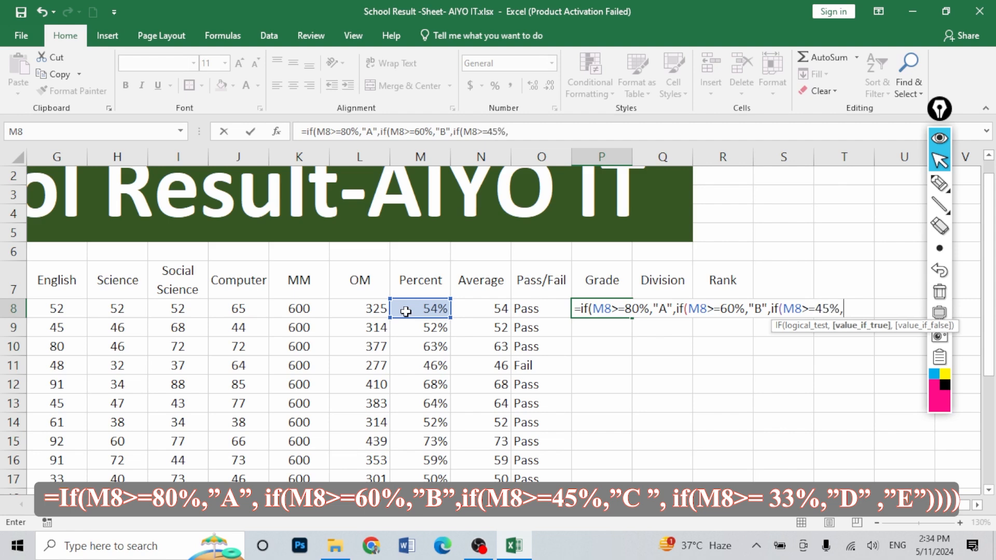
pyautogui.write('"C",')
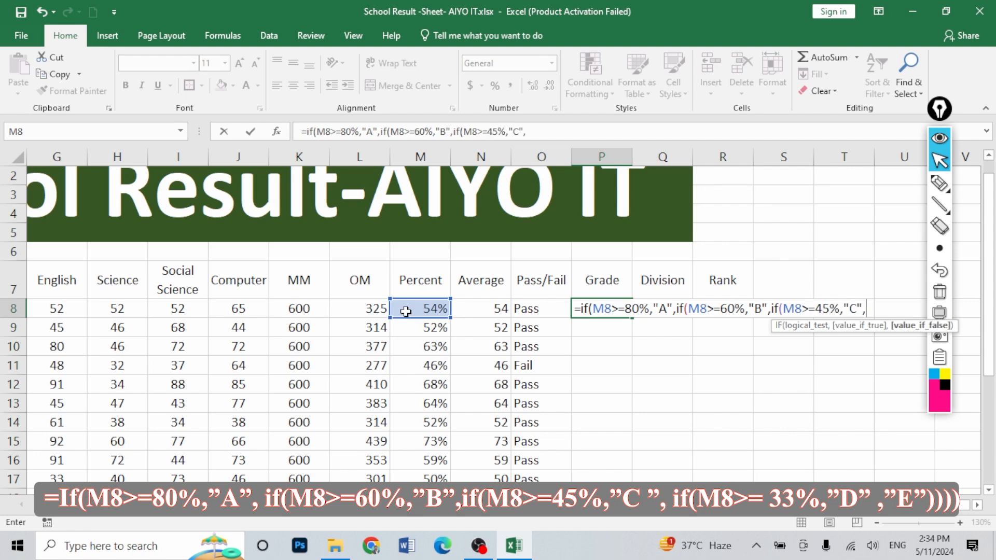
# Complete the P8 formula with a fourth IF returning "D" for M8>=33%, otherwise "E", and accept the suggested closing-parenthesis correction.
pyautogui.write('if(')
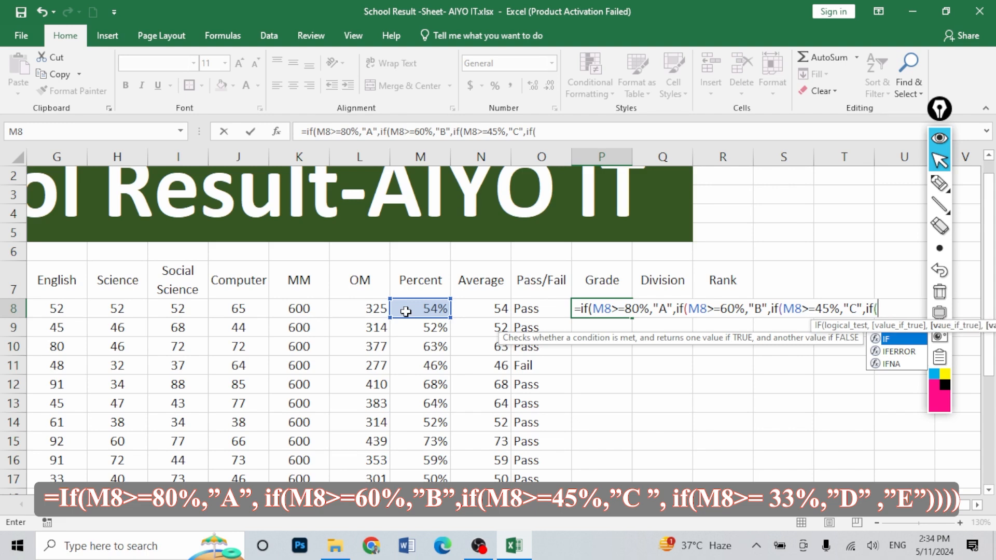
pyautogui.click(406, 311)
pyautogui.write('>=')
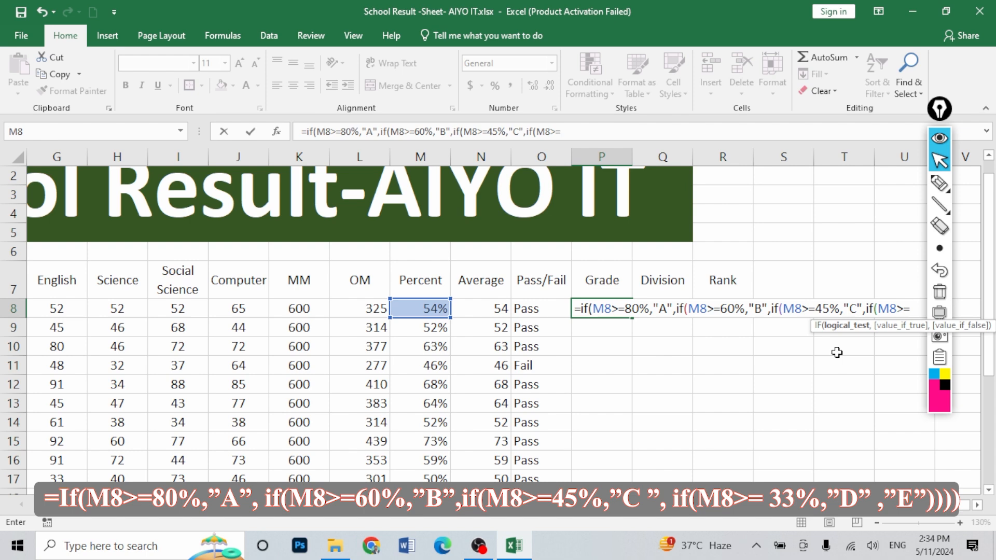
pyautogui.write('33%,')
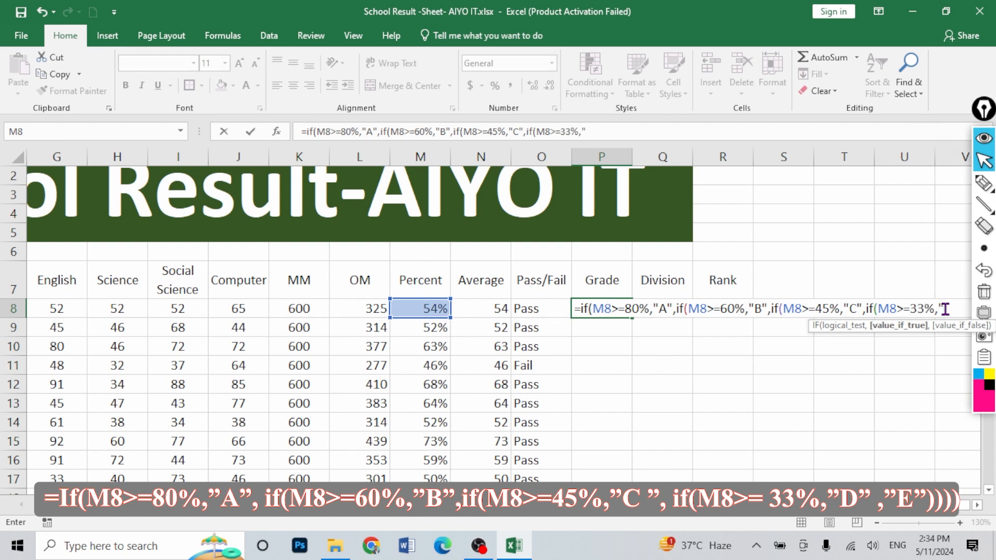
pyautogui.write('"D"')
pyautogui.click(618, 132)
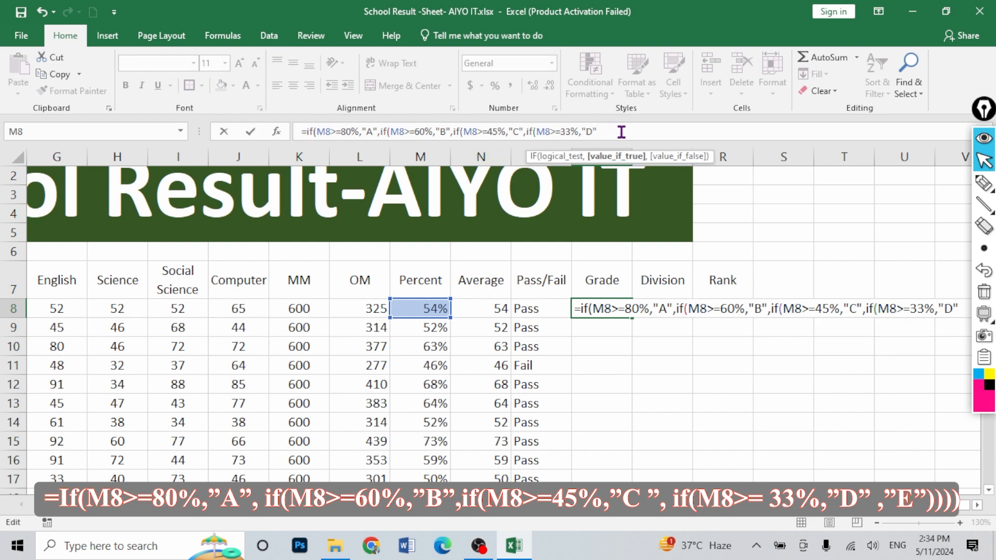
pyautogui.write(',"E')
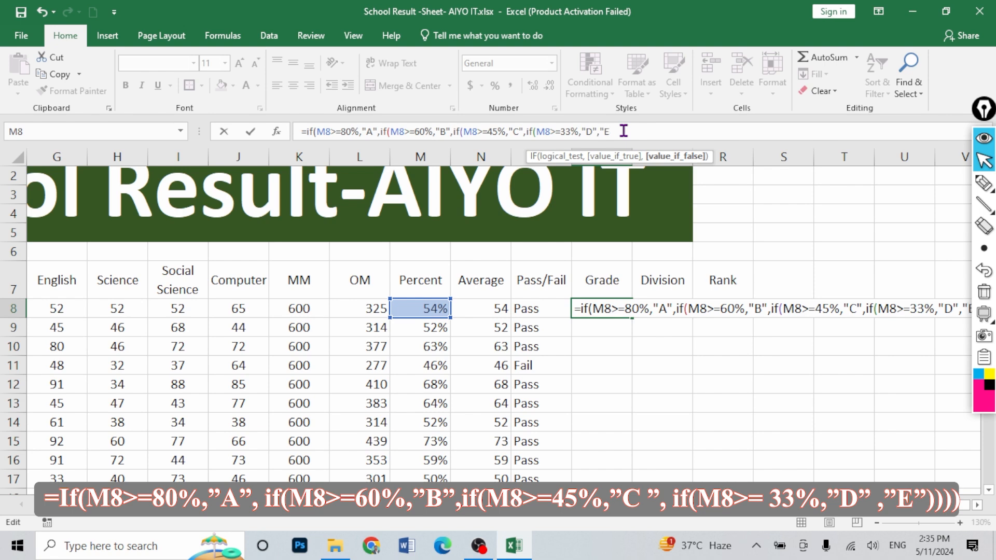
pyautogui.write('")')
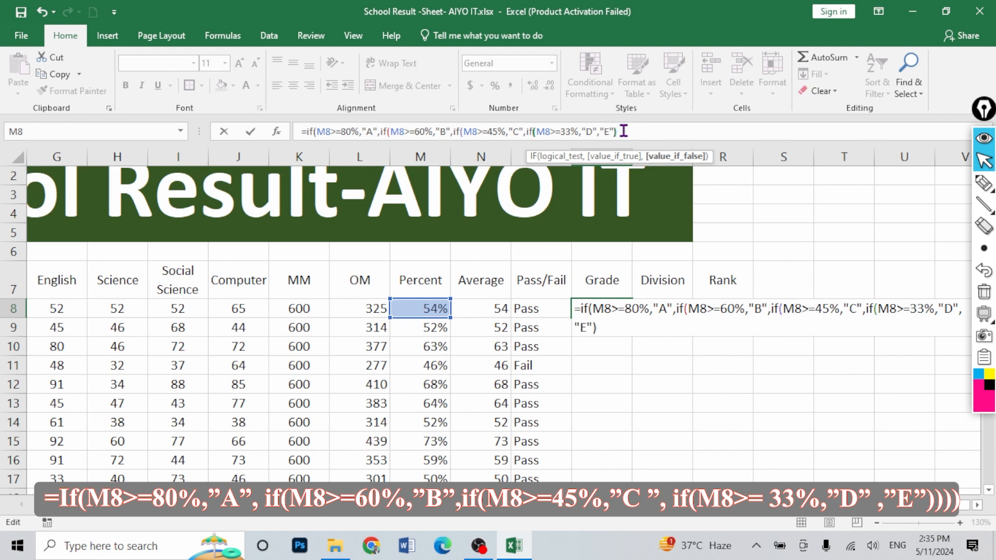
pyautogui.press('Return')
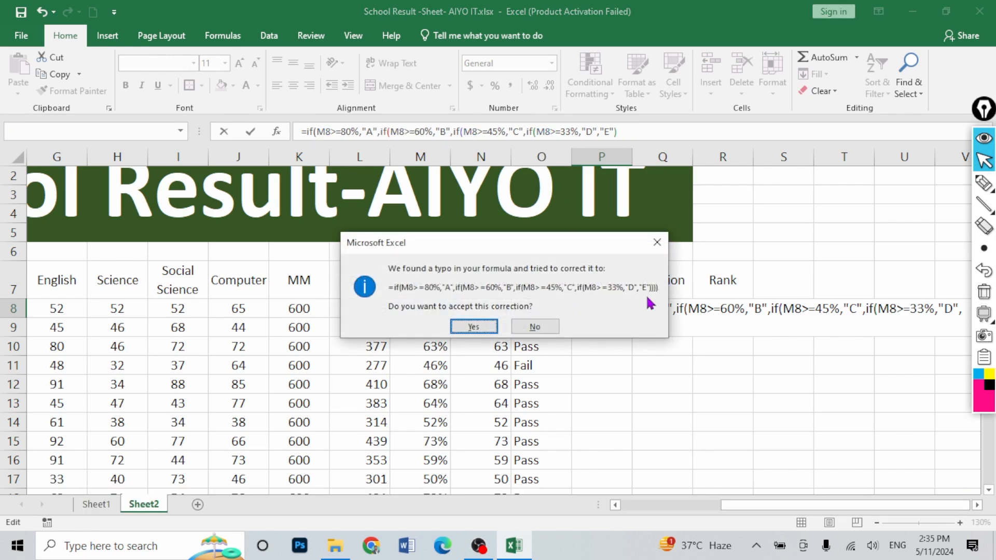
pyautogui.click(473, 326)
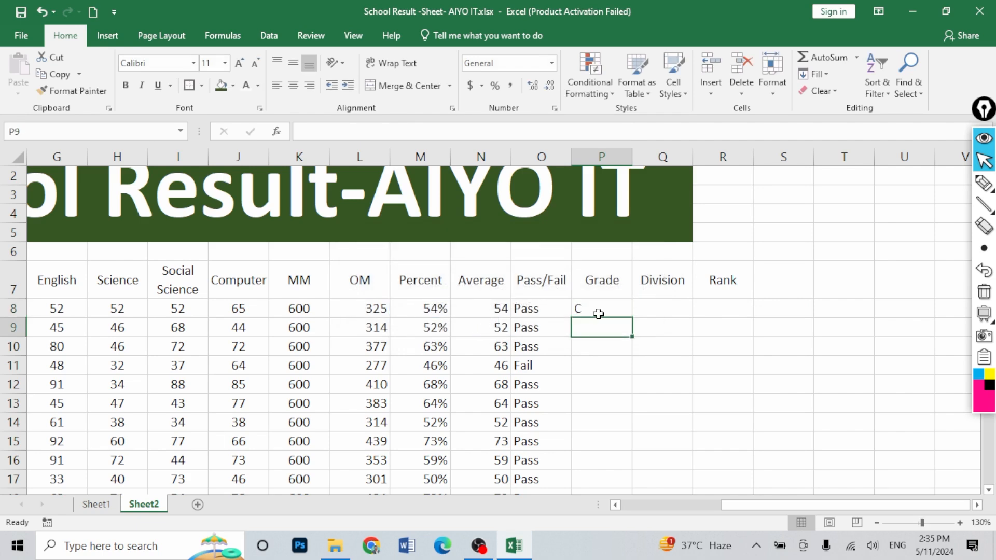
# Fill the grade formula from P8 down the Grade column to P27 and review the grades against the percentages.
pyautogui.click(597, 289)
pyautogui.click(601, 308)
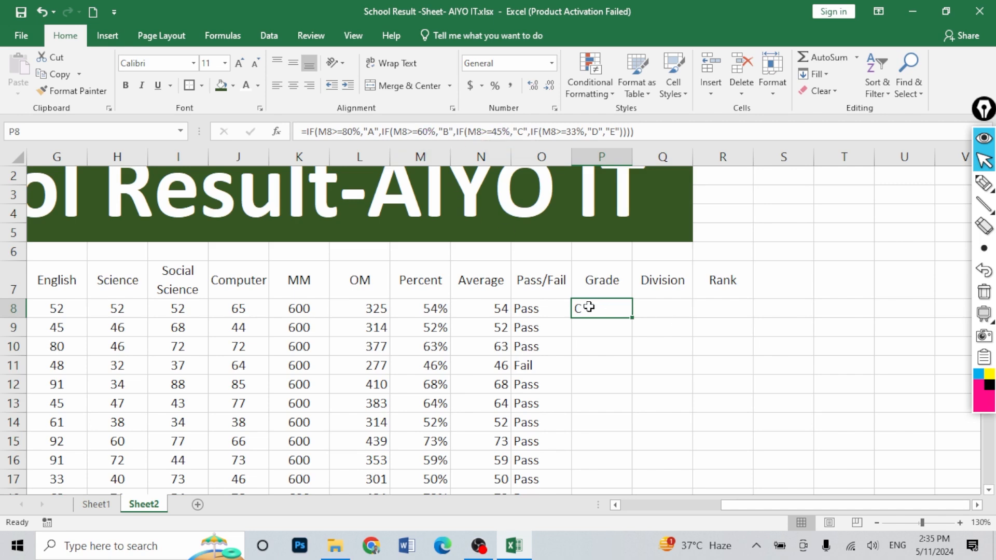
pyautogui.doubleClick(633, 317)
pyautogui.scroll(-5, 627, 325)
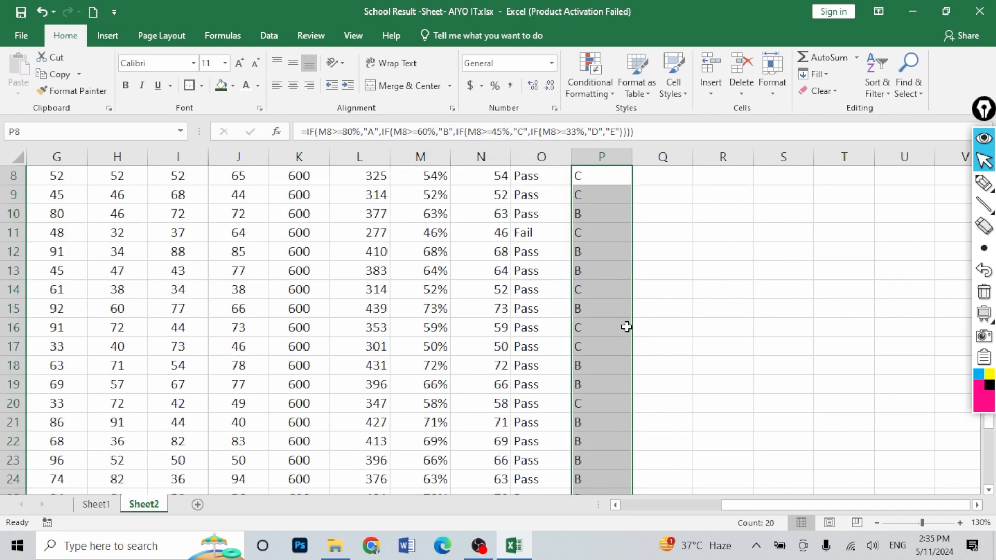
pyautogui.click(590, 366)
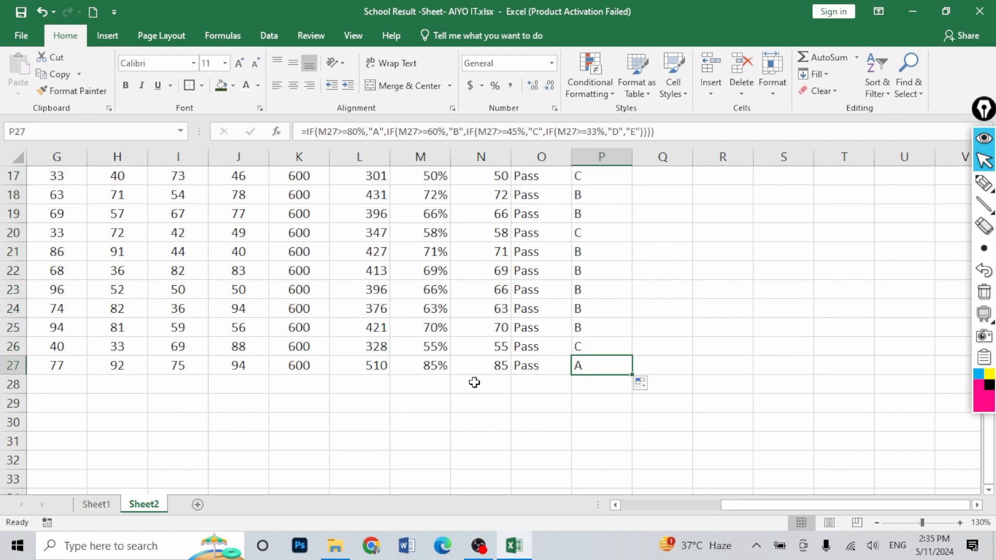
pyautogui.scroll(5, 571, 353)
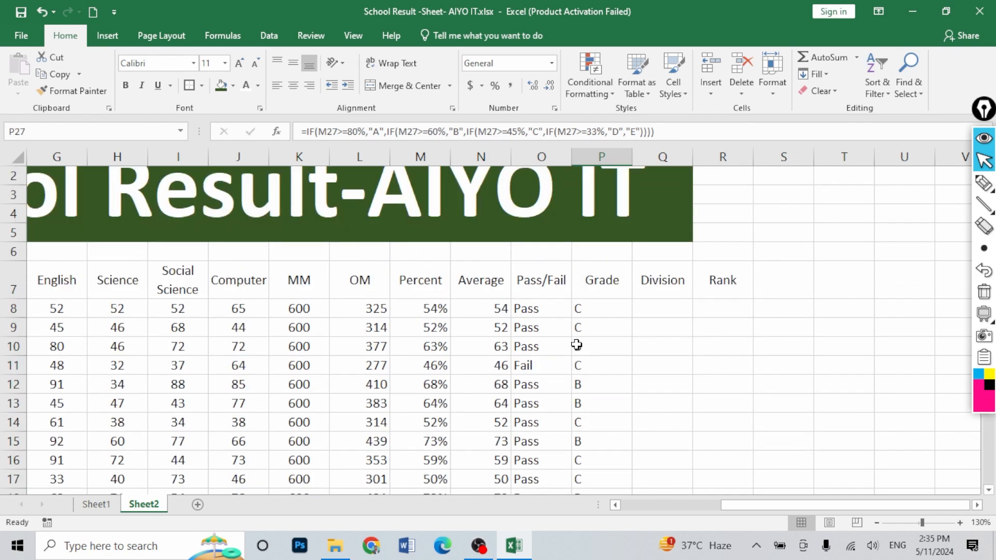
pyautogui.moveTo(746, 504); pyautogui.dragTo(705, 505)
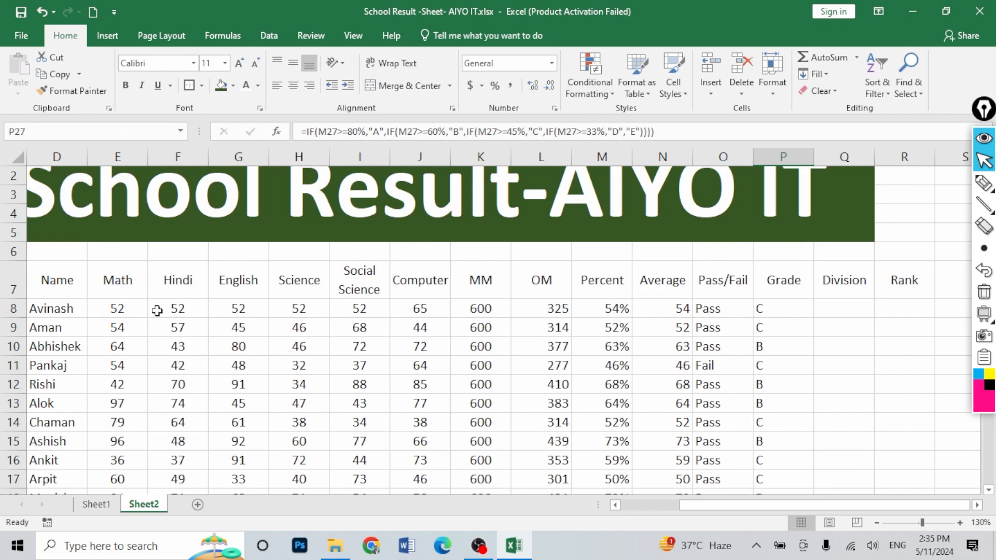
# Fill all six subject marks in E8:J8 with 32 to test the Grade formula, and undo the entry.
pyautogui.moveTo(118, 311); pyautogui.dragTo(398, 302)
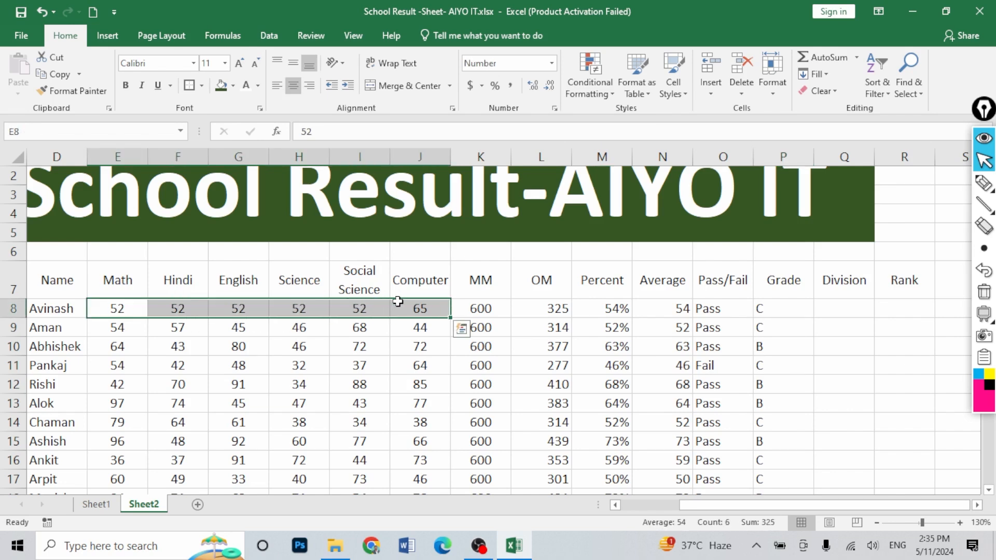
pyautogui.write('32')
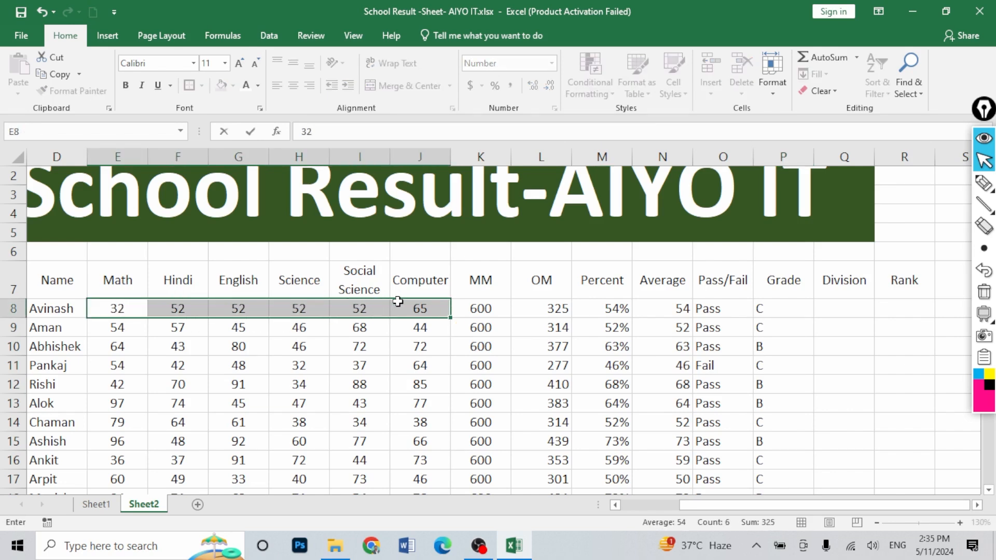
pyautogui.hotkey('ctrl', 'Return')
pyautogui.click(773, 311)
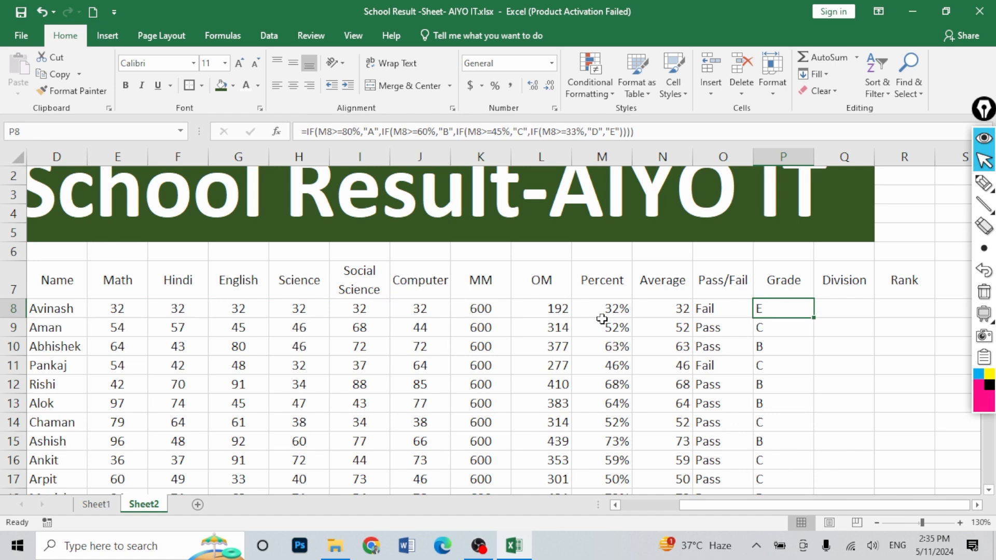
pyautogui.hotkey('ctrl', 'z')
# Set the Hindi mark in F8 to 32 and compare the Pass/Fail and Grade cells of row 8.
pyautogui.click(171, 311)
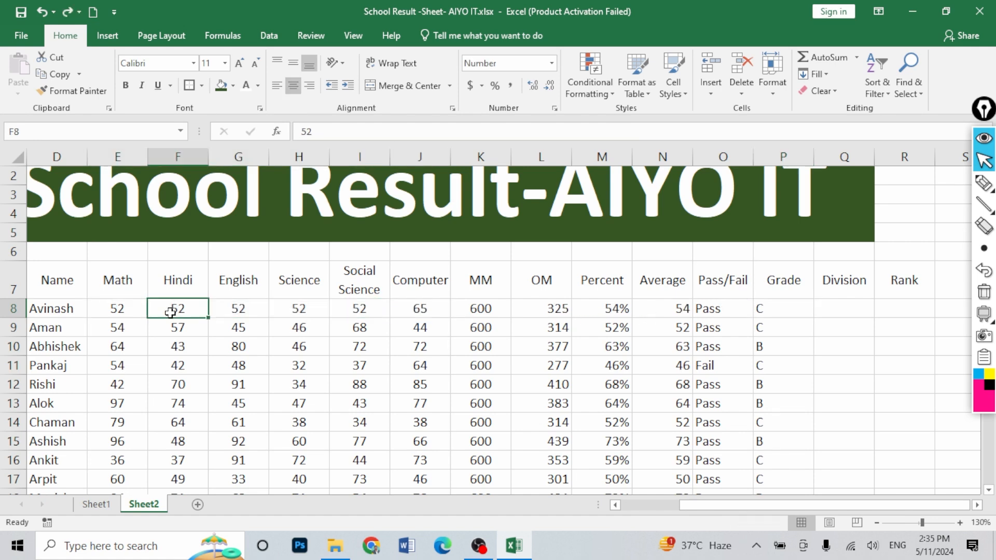
pyautogui.write('32')
pyautogui.press('Return')
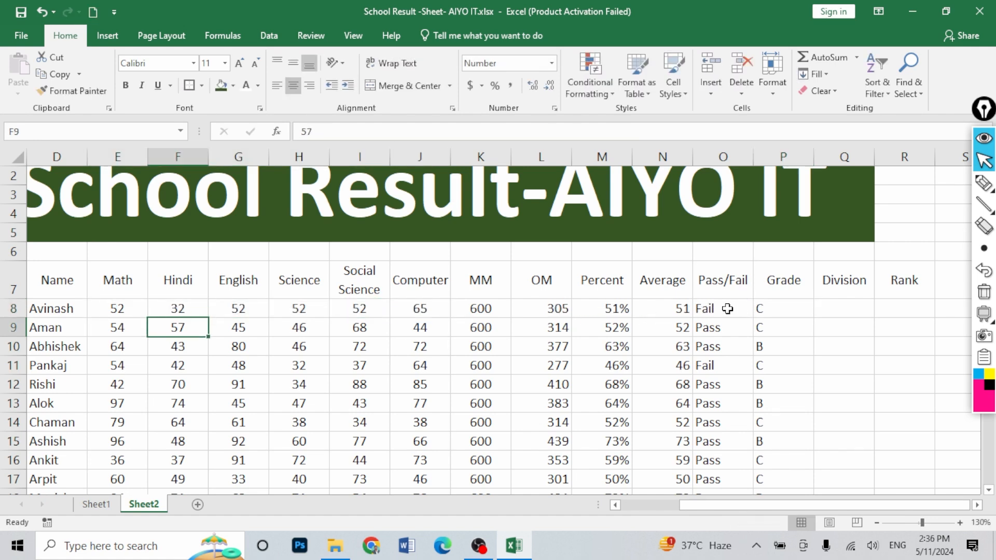
pyautogui.click(727, 309)
pyautogui.click(783, 302)
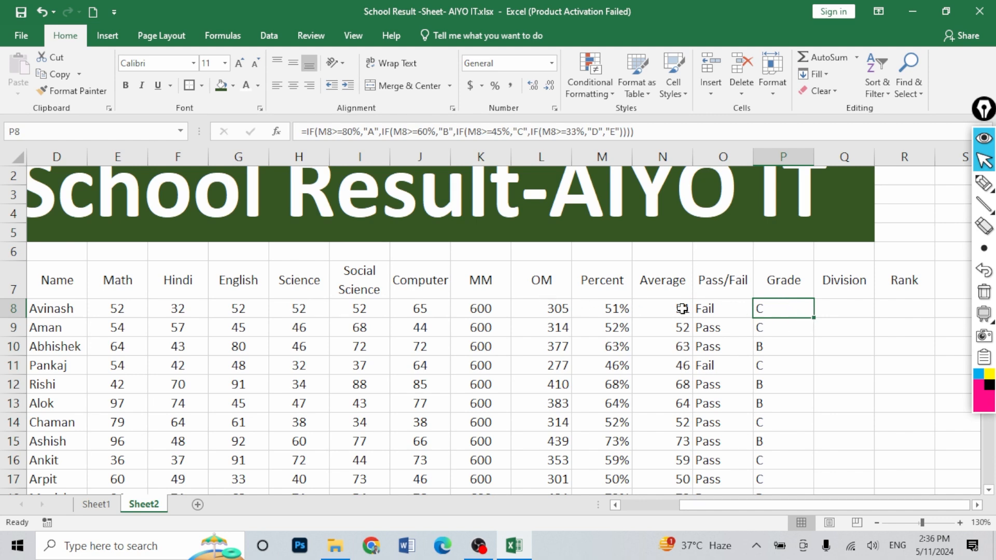
pyautogui.click(706, 308)
pyautogui.click(794, 310)
pyautogui.click(180, 303)
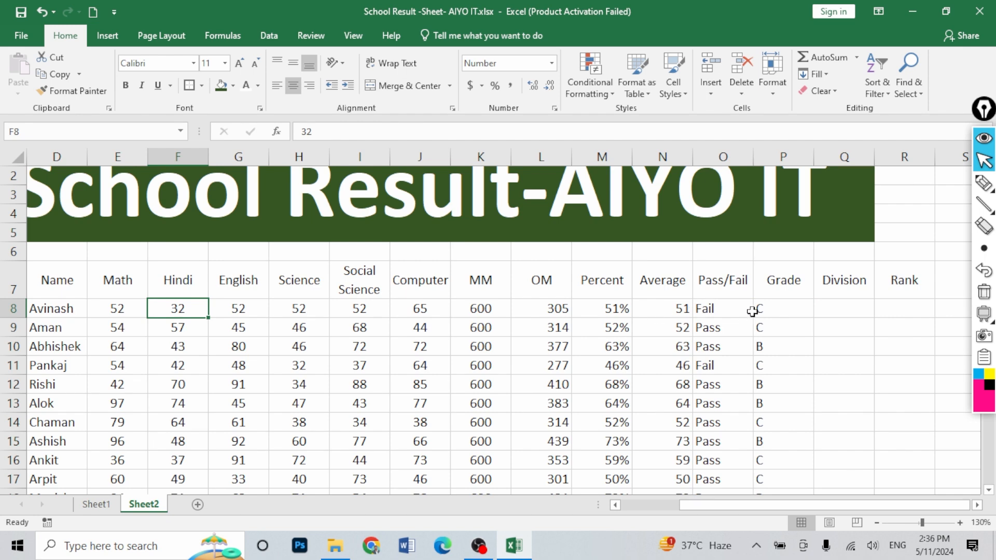
pyautogui.click(764, 300)
# Insert an outer IF with the test MIN(E8:J8)<33 at the start of the Grade formula in P8.
pyautogui.click(976, 505)
pyautogui.click(977, 505)
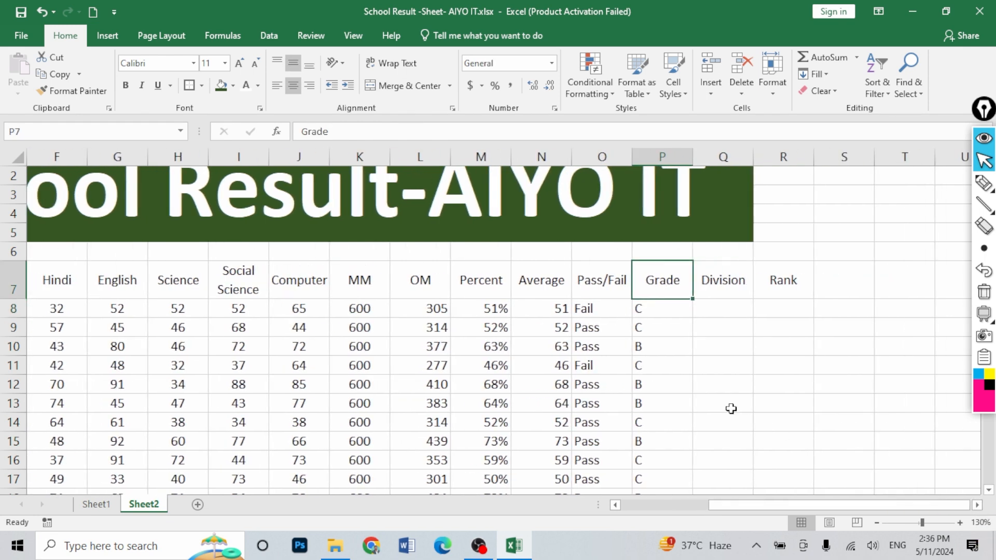
pyautogui.click(648, 308)
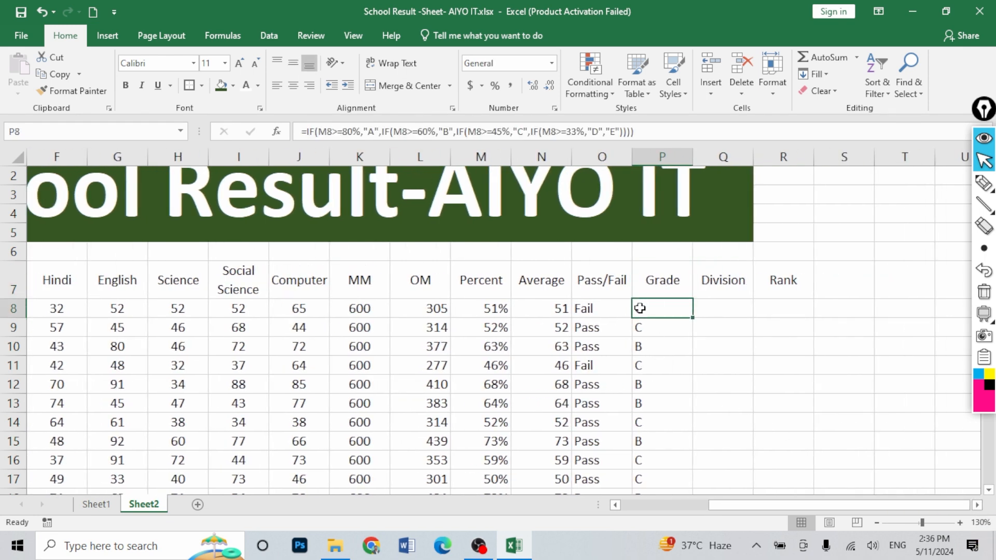
pyautogui.doubleClick(639, 308)
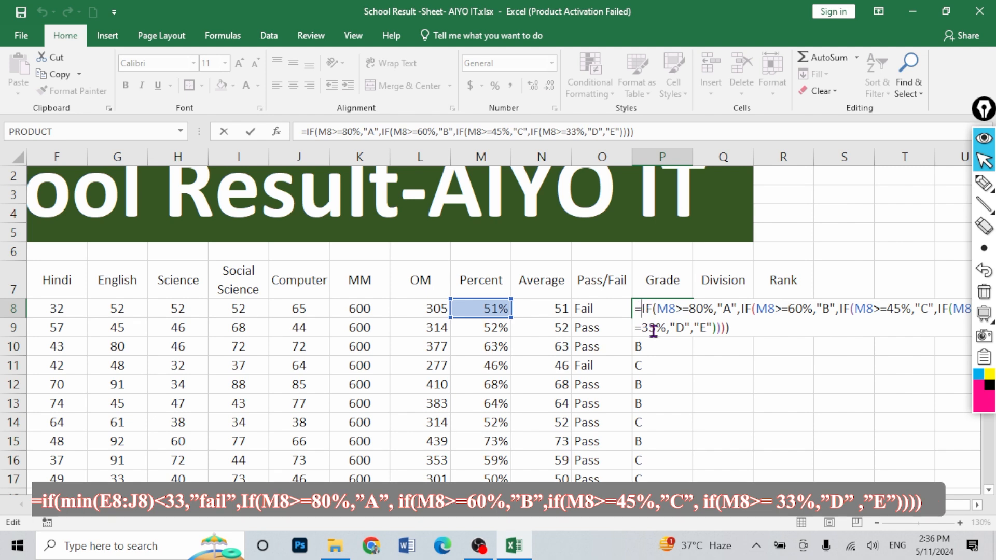
pyautogui.write('if(')
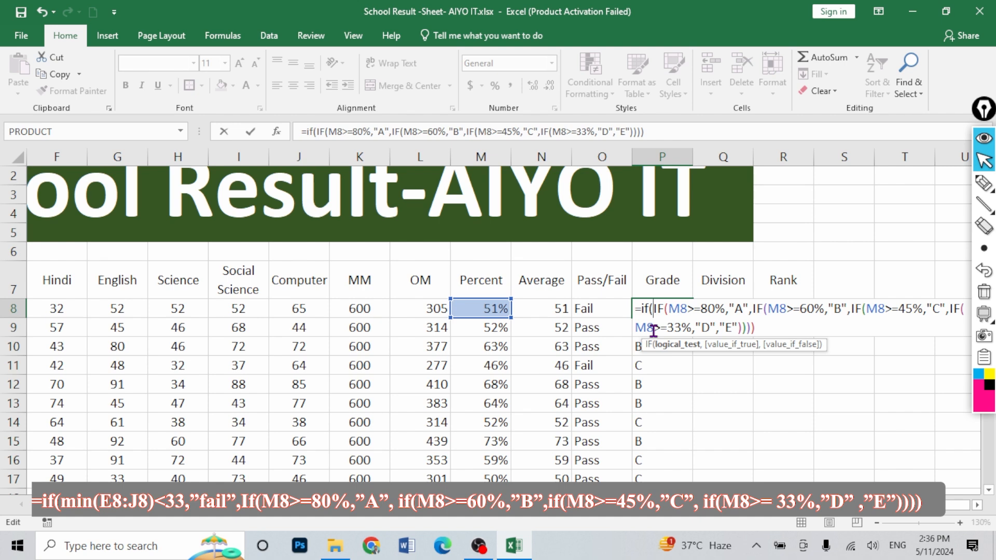
pyautogui.write('min')
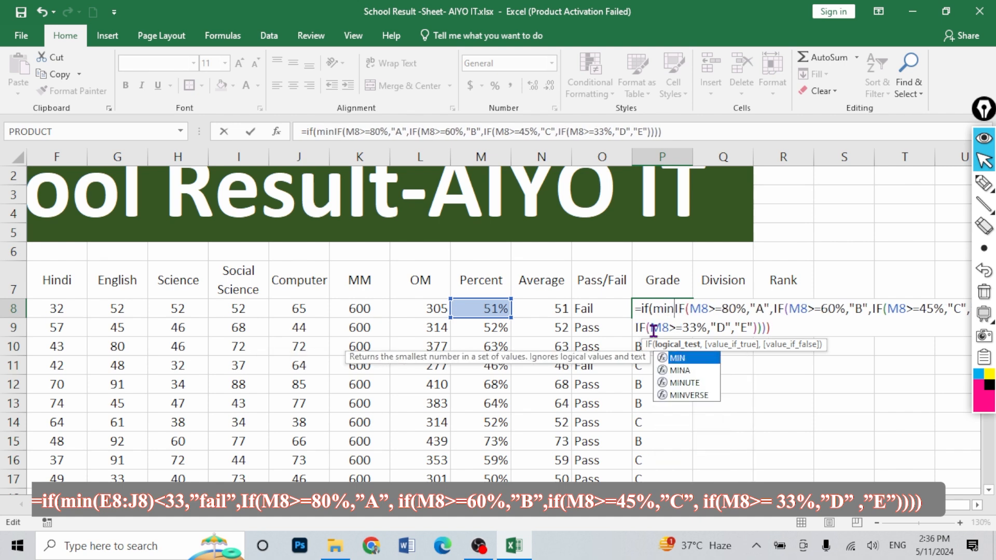
pyautogui.write('(')
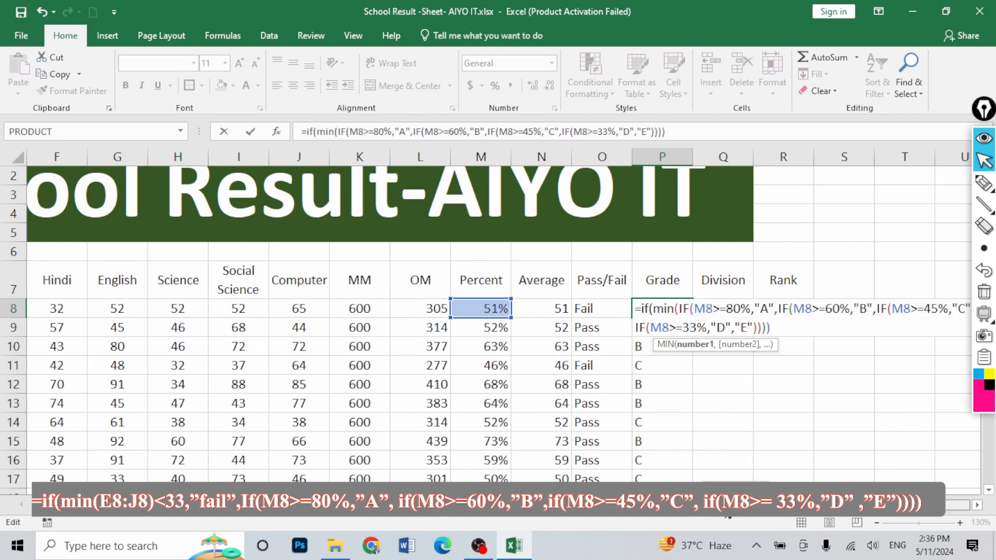
pyautogui.hscroll(-2, 116, 304)
pyautogui.moveTo(117, 308); pyautogui.dragTo(406, 308)
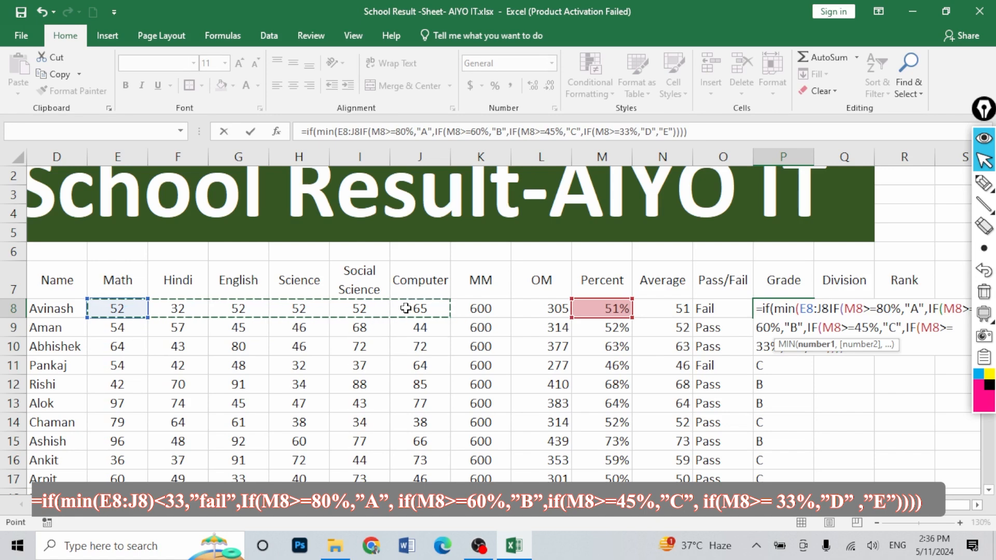
pyautogui.write(')')
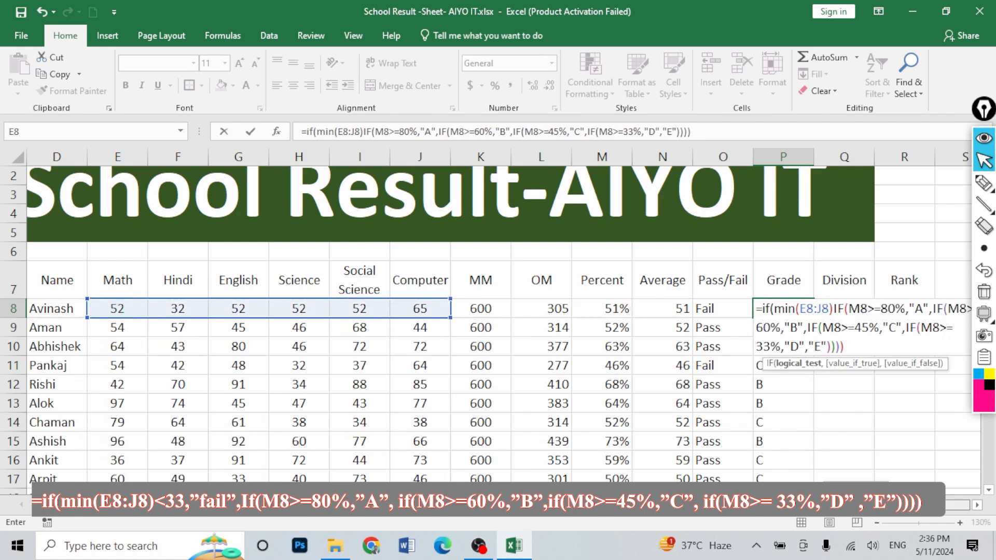
pyautogui.write('<33')
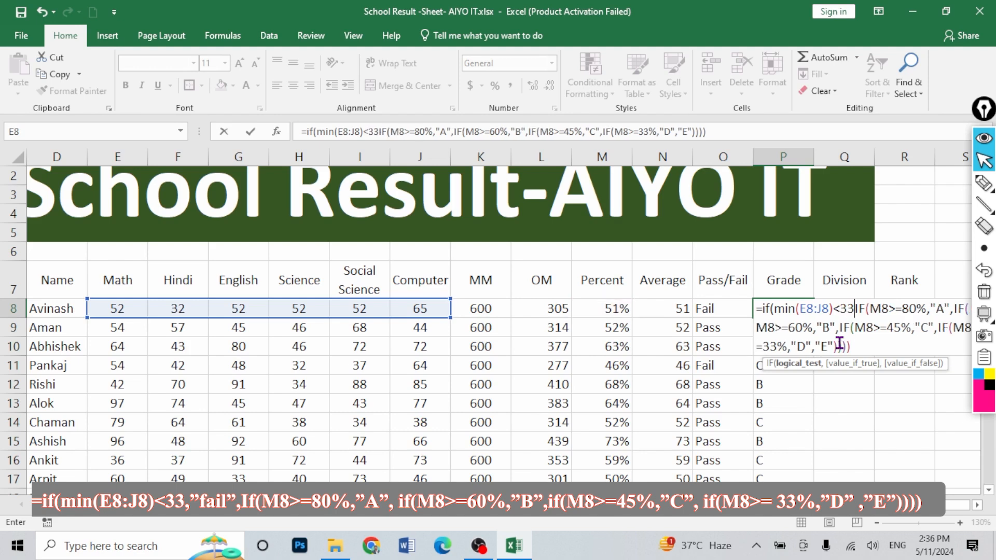
# Return "fail" when the outer test is true, keep the existing grade IFs as the alternative, and accept the corrected formula.
pyautogui.write(',')
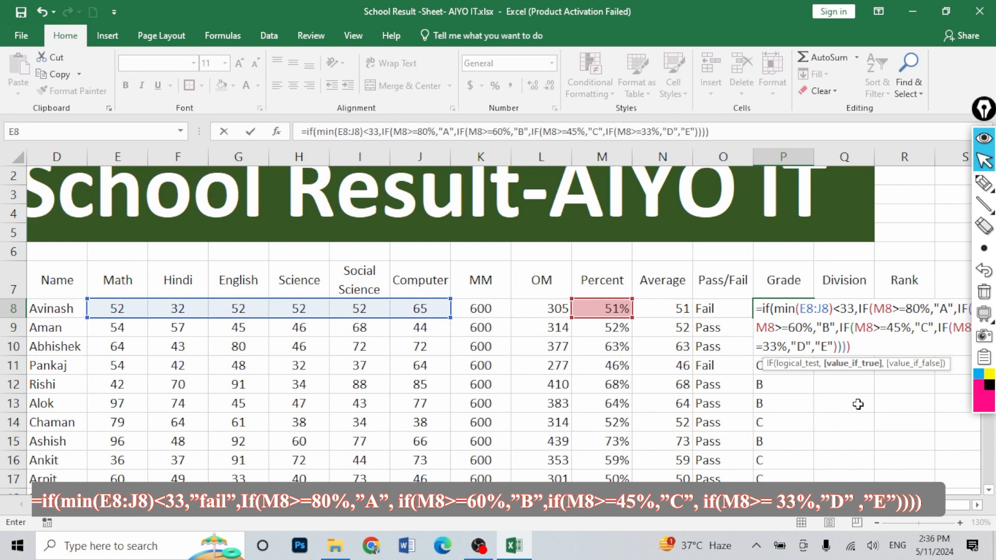
pyautogui.write('"')
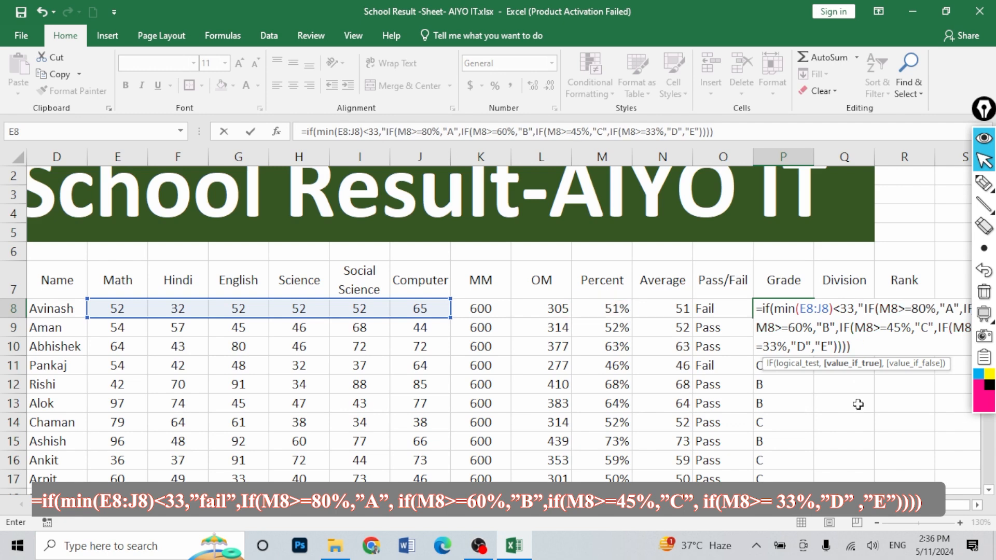
pyautogui.write('fail')
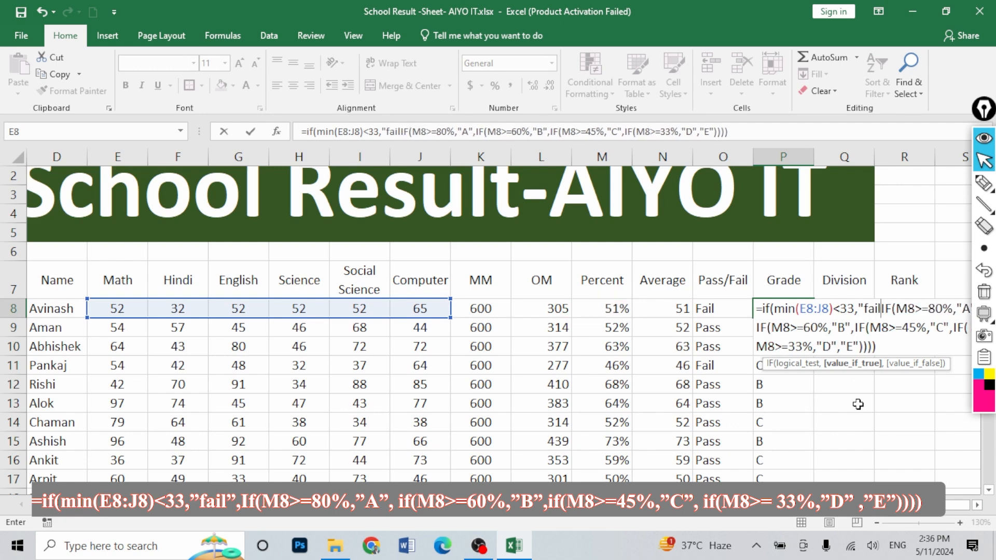
pyautogui.write('",')
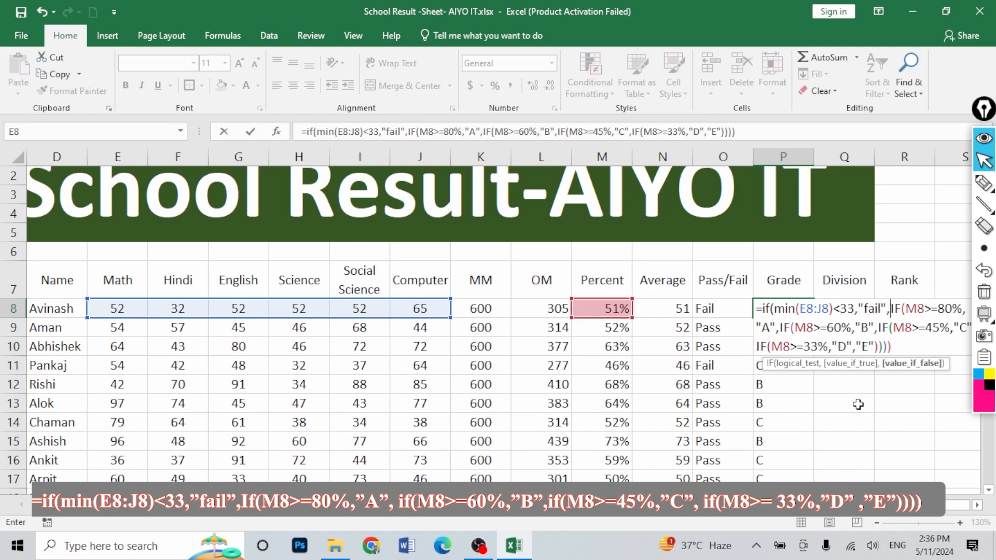
pyautogui.press('Return')
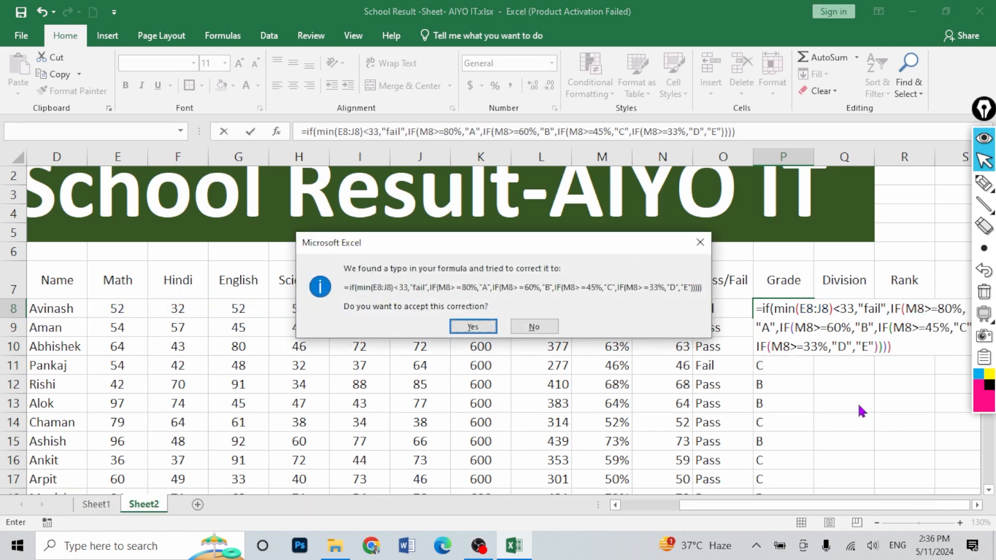
pyautogui.press('Return')
# Fill the P8 formula down the Grade column and check row 11's grade against its Pass/Fail cell and Science mark.
pyautogui.click(805, 311)
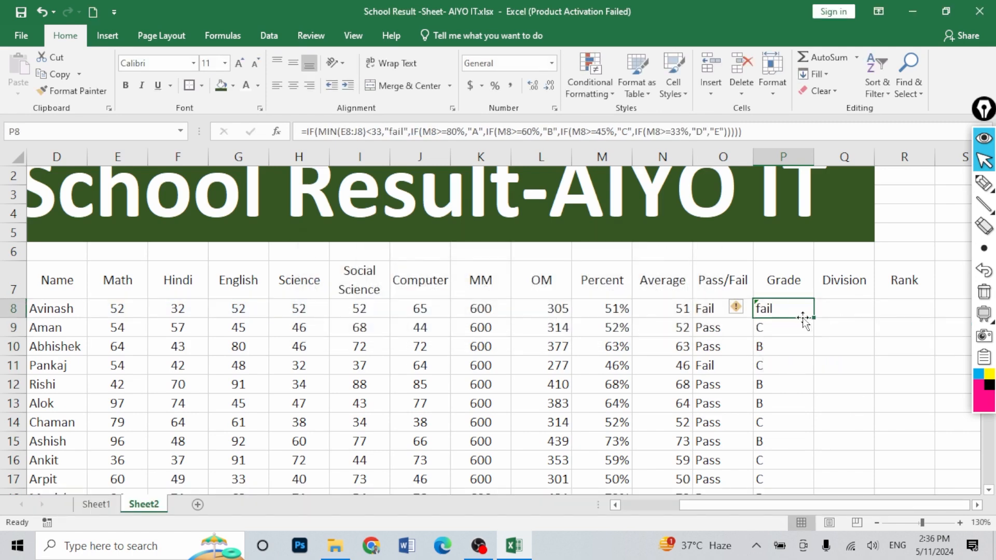
pyautogui.doubleClick(812, 317)
pyautogui.click(768, 366)
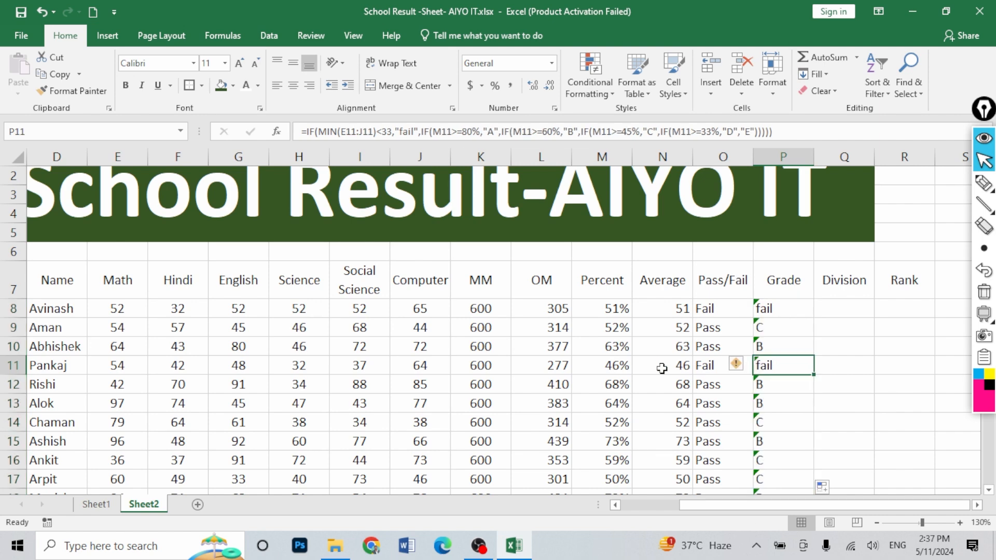
pyautogui.click(700, 365)
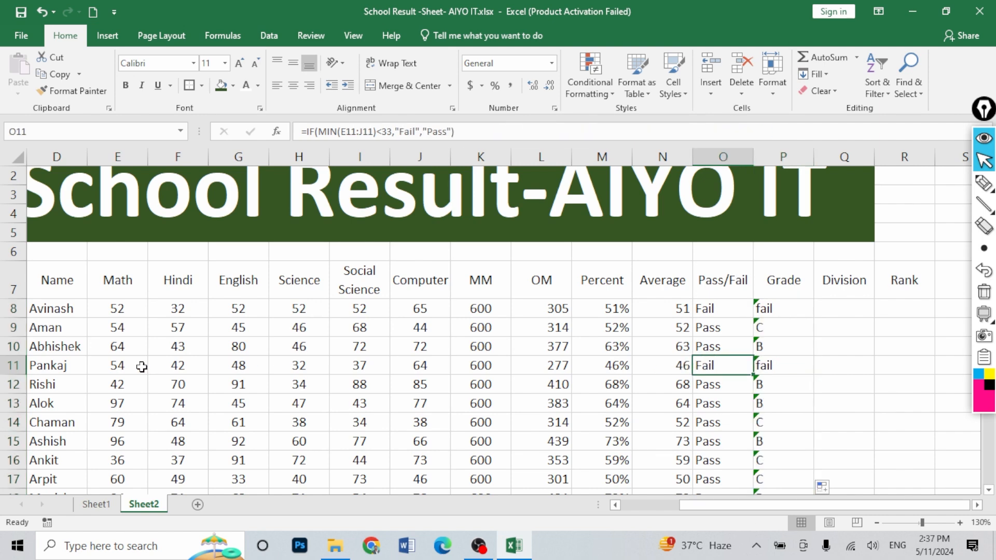
pyautogui.click(281, 369)
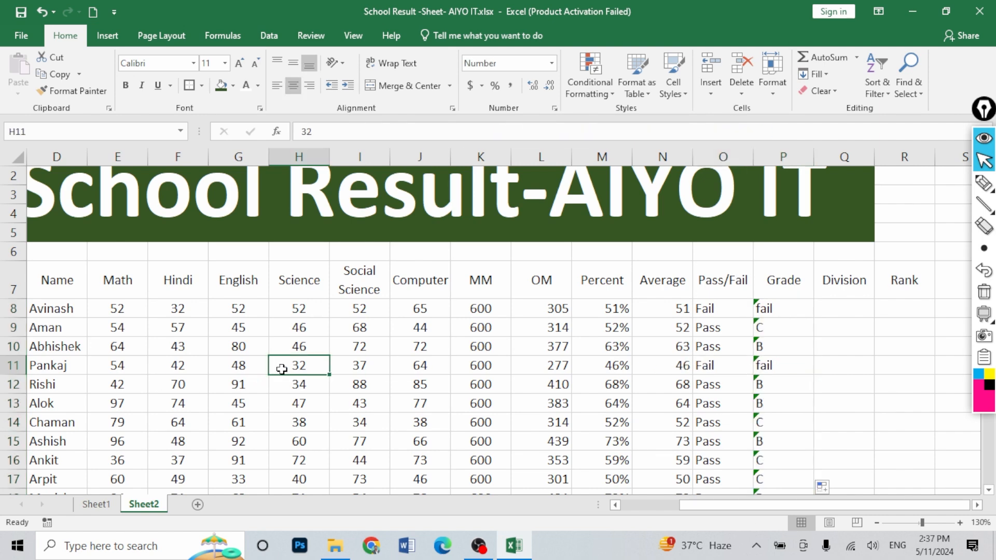
pyautogui.click(182, 310)
pyautogui.click(302, 368)
# Ignore the formula error warnings for the grades in P9:P27.
pyautogui.moveTo(775, 328); pyautogui.dragTo(765, 460)
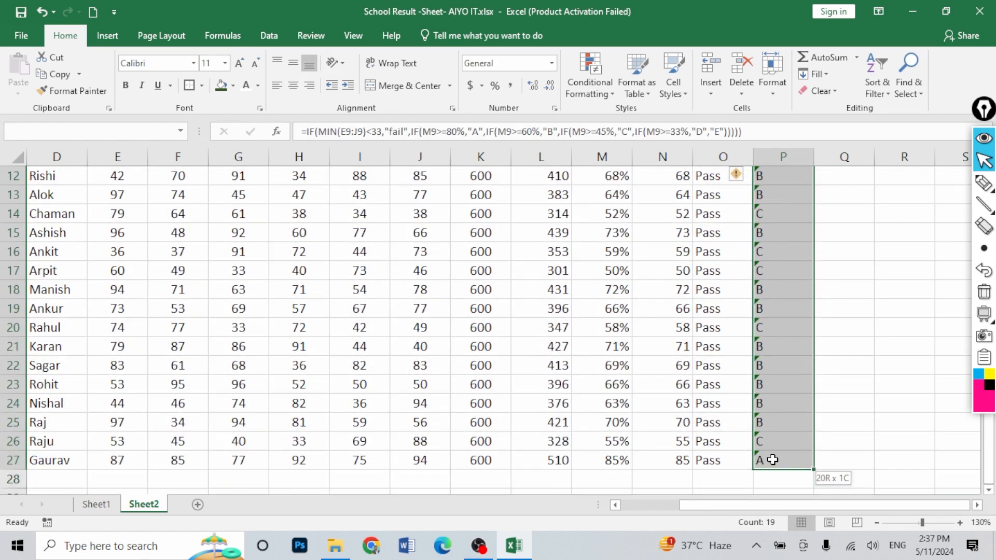
pyautogui.click(740, 180)
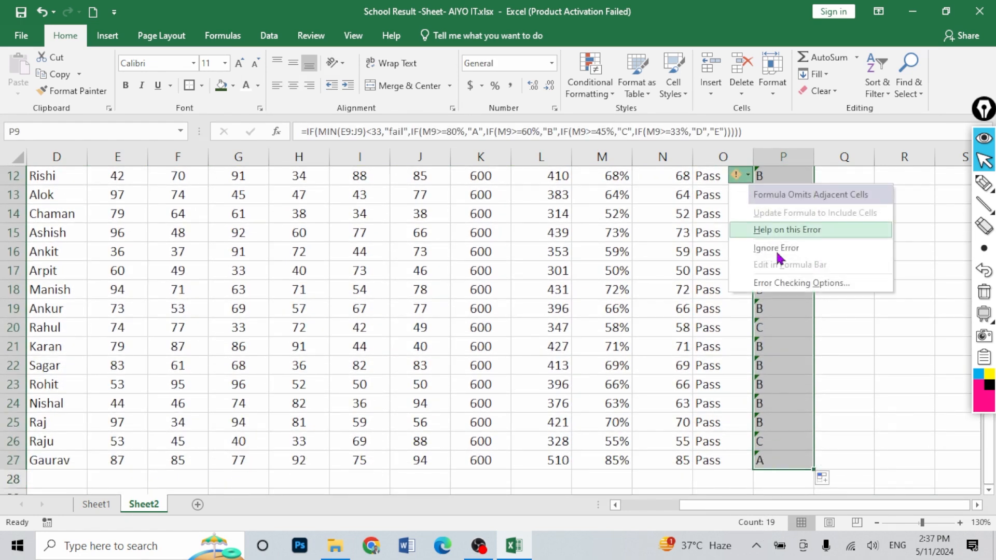
pyautogui.click(777, 249)
pyautogui.scroll(4, 836, 281)
pyautogui.click(824, 347)
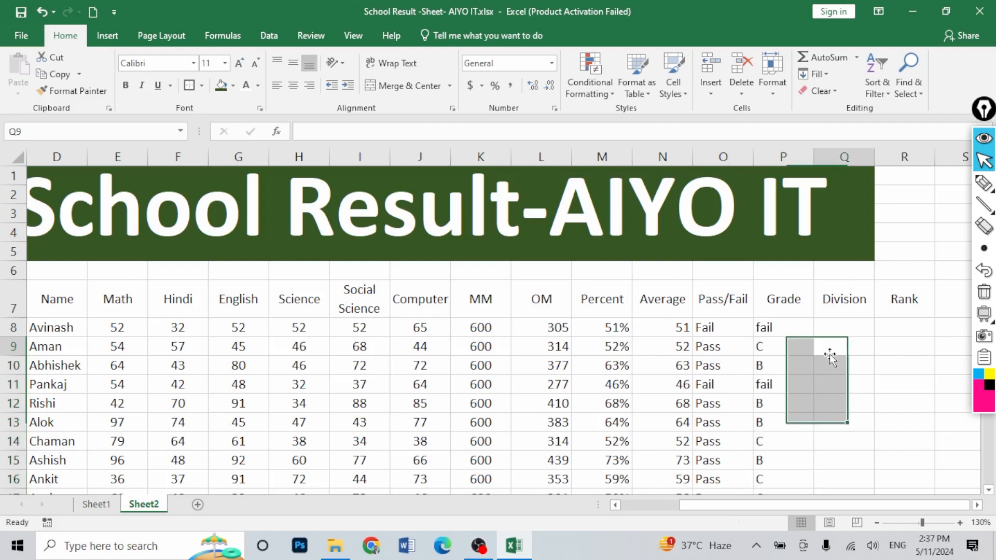
# Examine the Grade formula in P8, including its nested IF conditions after "fail", and leave it unedited.
pyautogui.scroll(-1, 820, 349)
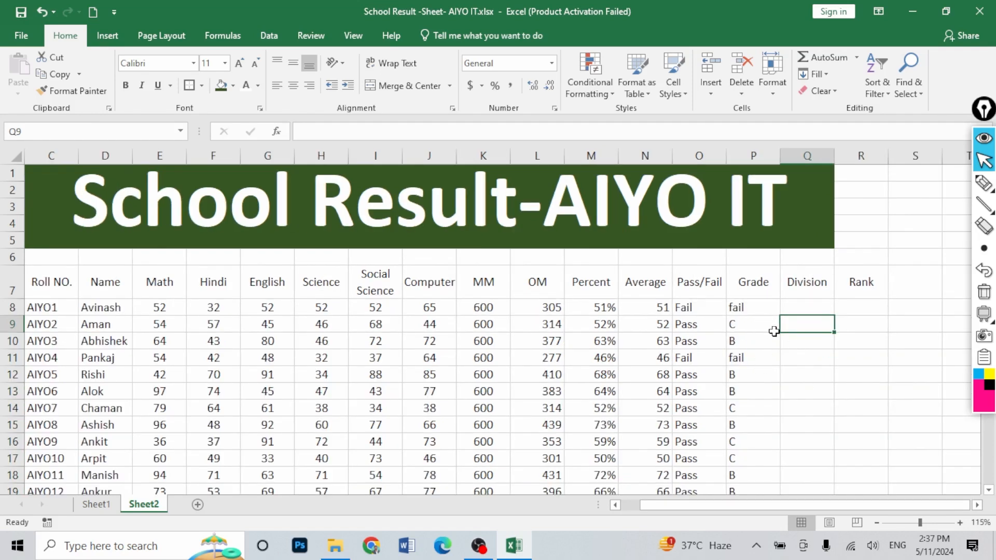
pyautogui.click(753, 307)
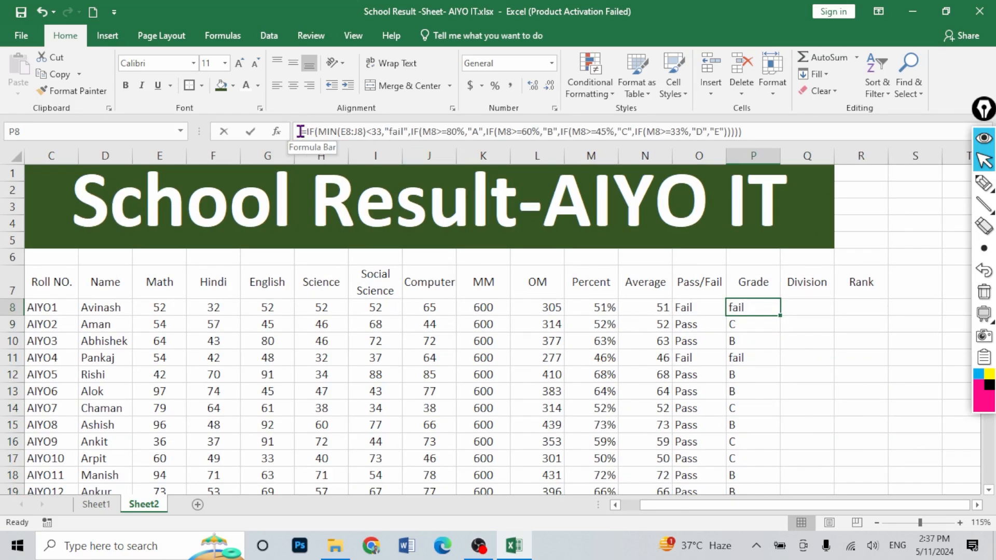
pyautogui.moveTo(301, 129); pyautogui.dragTo(757, 127)
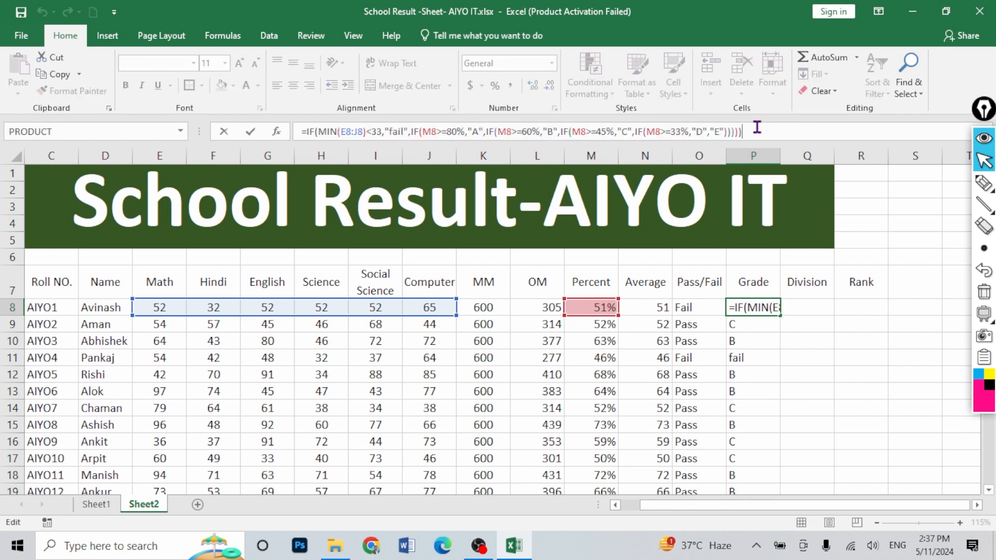
pyautogui.click(757, 127)
pyautogui.moveTo(412, 131); pyautogui.dragTo(750, 134)
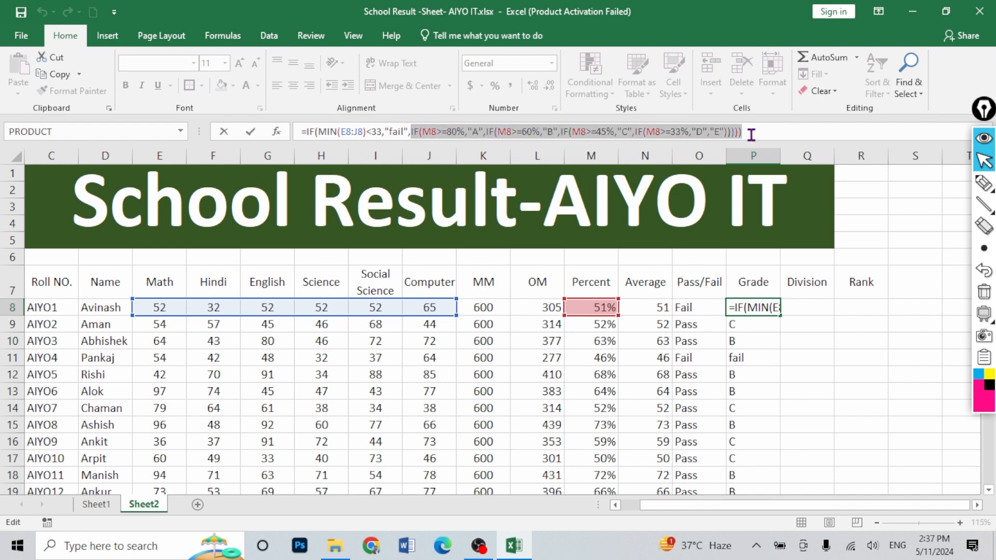
pyautogui.press('Escape')
# Begin the Division formula in Q8 with an IF that returns "Distinction" when M8>=75%.
pyautogui.click(811, 307)
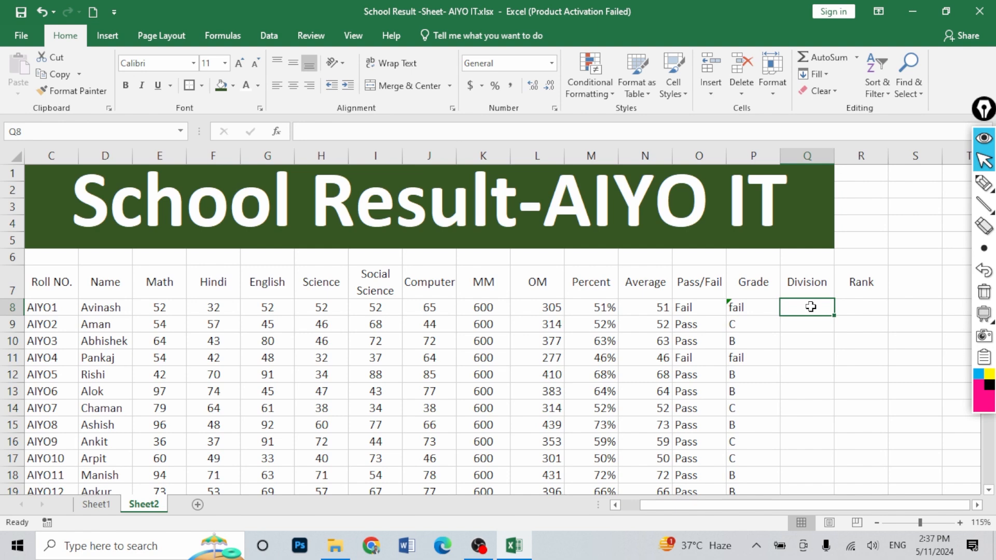
pyautogui.hscroll(2, 757, 308)
pyautogui.write('=if(')
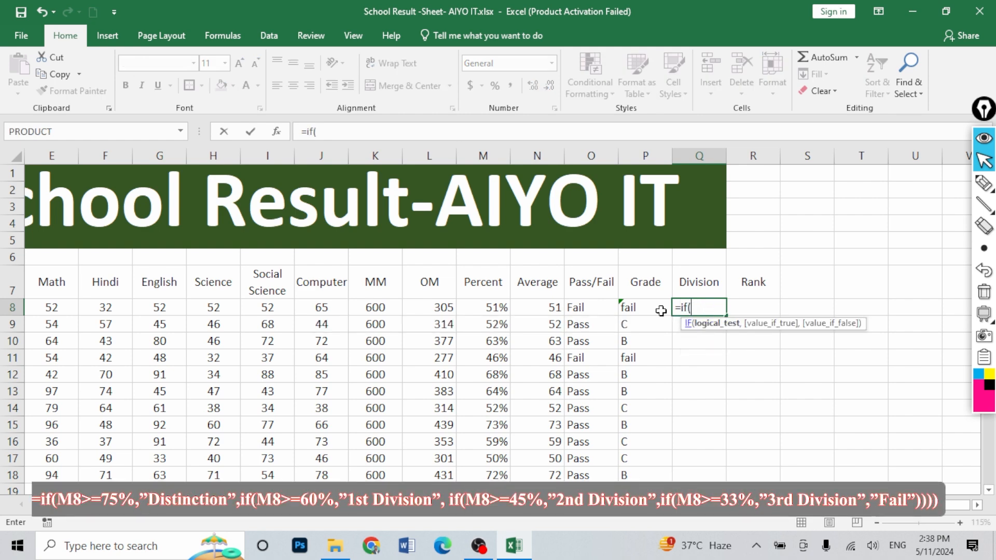
pyautogui.click(490, 306)
pyautogui.write('>')
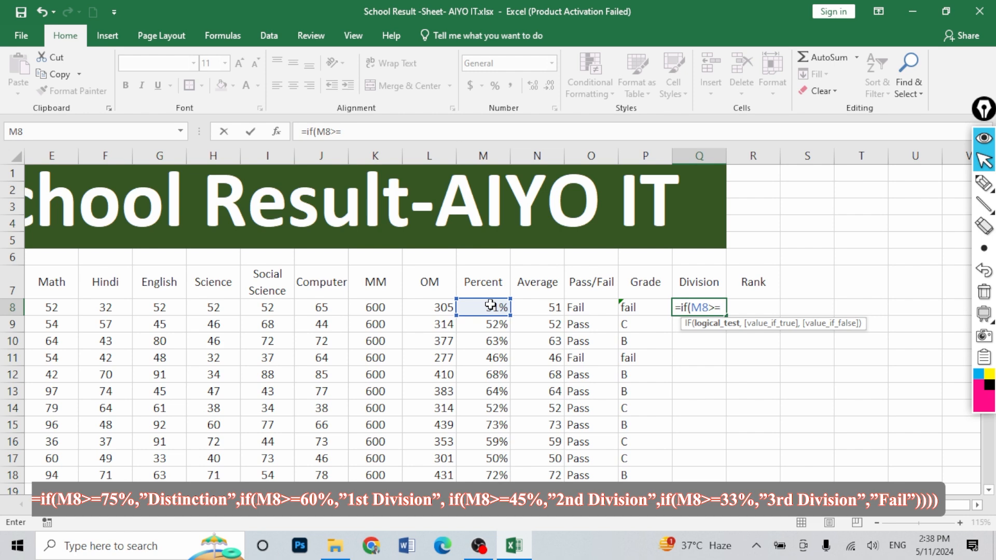
pyautogui.write('=75%,')
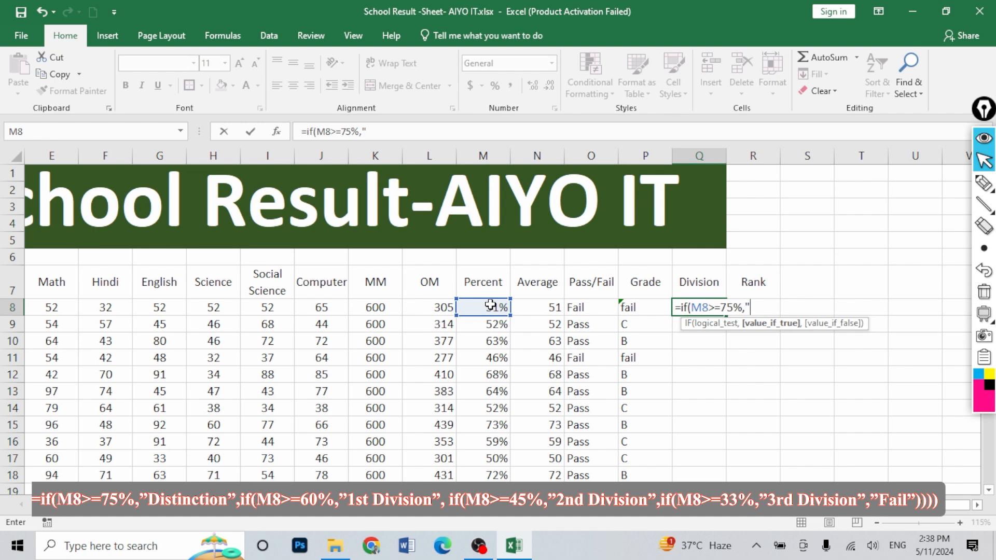
pyautogui.write('"Distinction"')
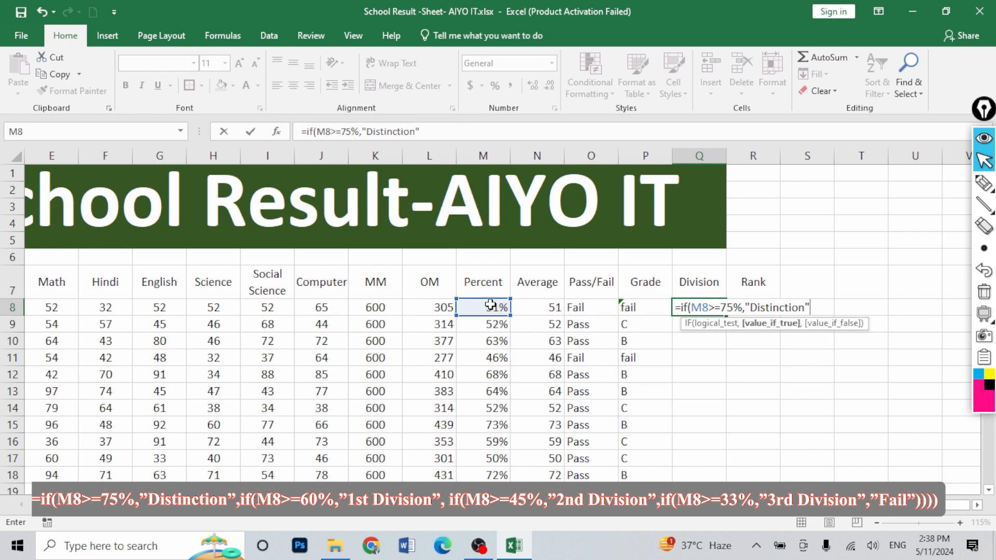
# Nest a second IF in the Q8 formula that returns "1st Division" when M8>=60%.
pyautogui.write(',if')
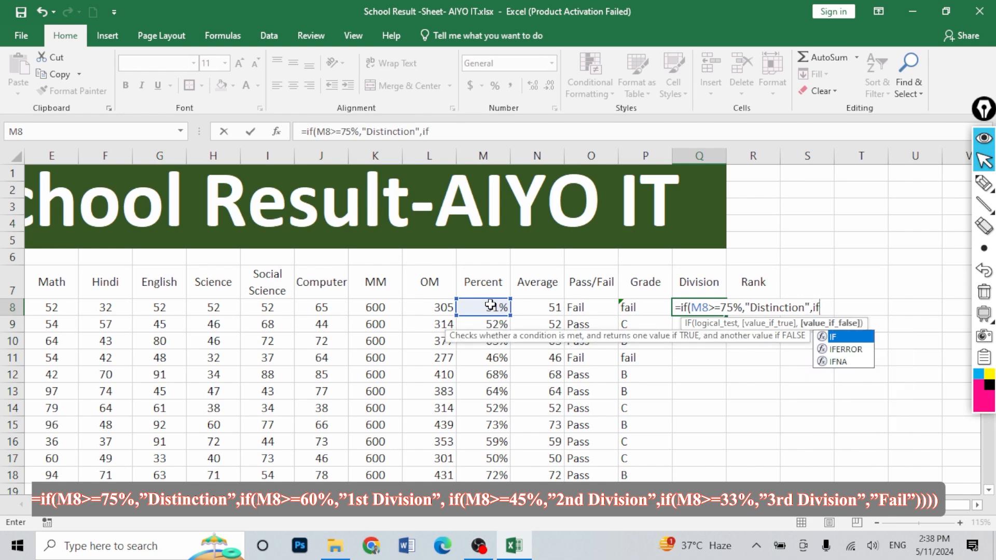
pyautogui.write('(')
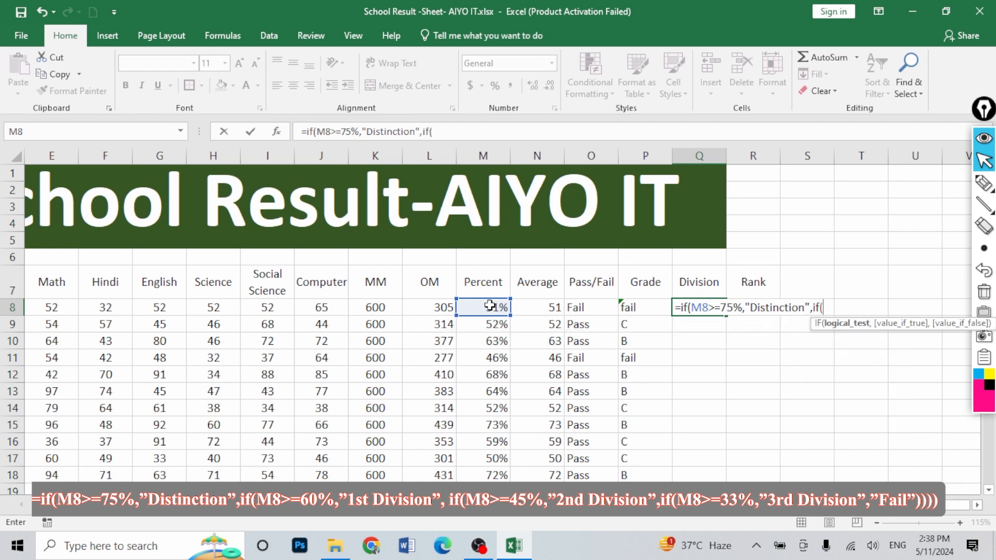
pyautogui.click(489, 305)
pyautogui.write('>=')
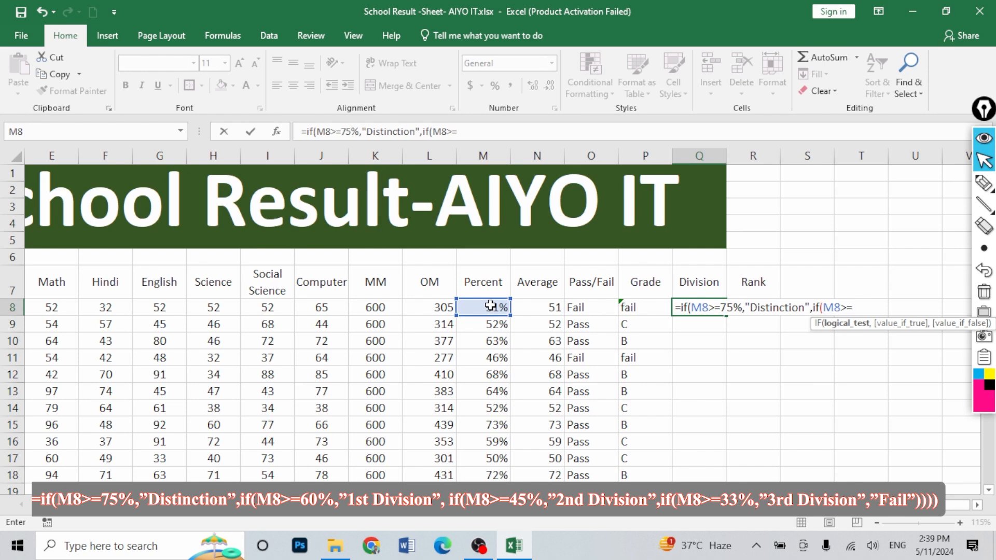
pyautogui.write('60%,"1st ')
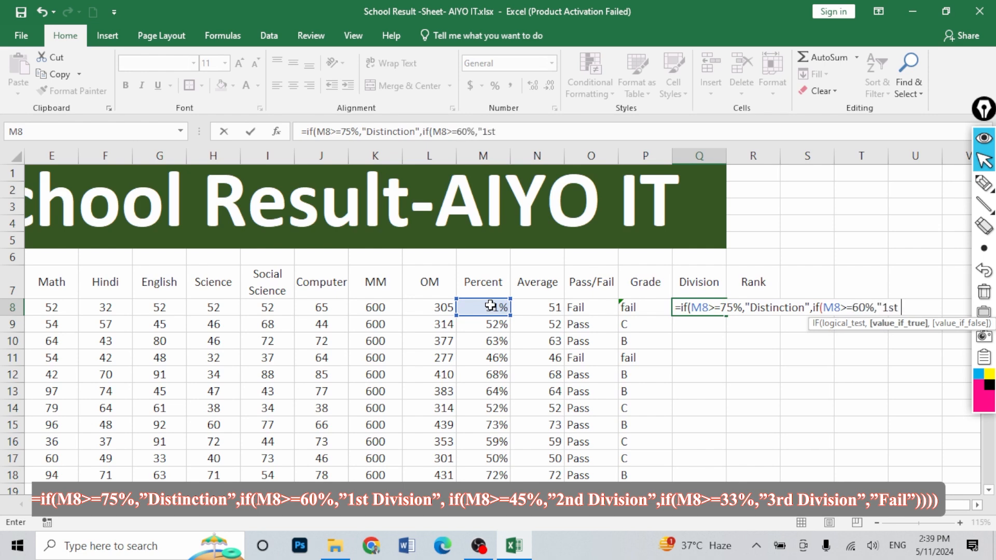
pyautogui.write('Division",')
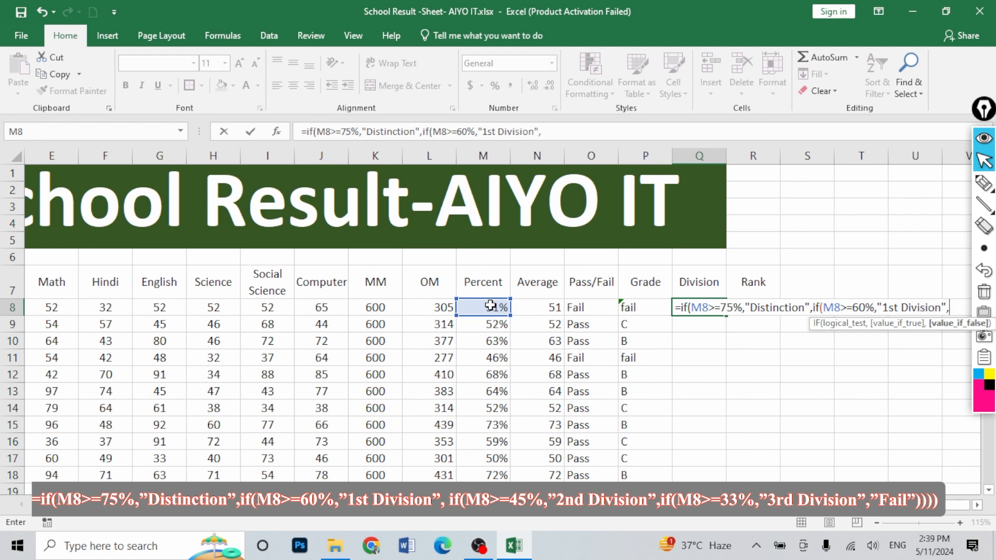
# Nest a third IF in the Q8 formula that returns "2nd Division" when M8>=45%.
pyautogui.write('if(')
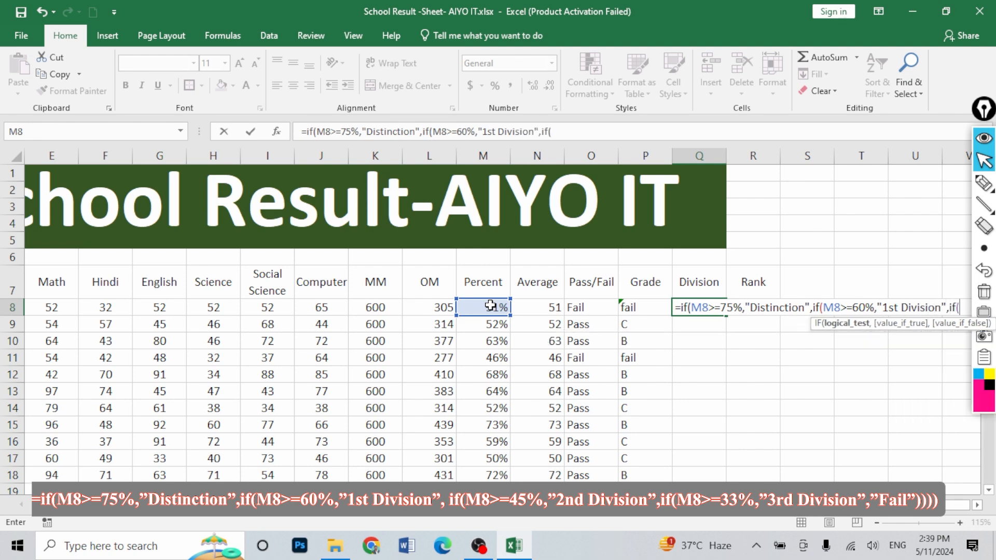
pyautogui.click(308, 307)
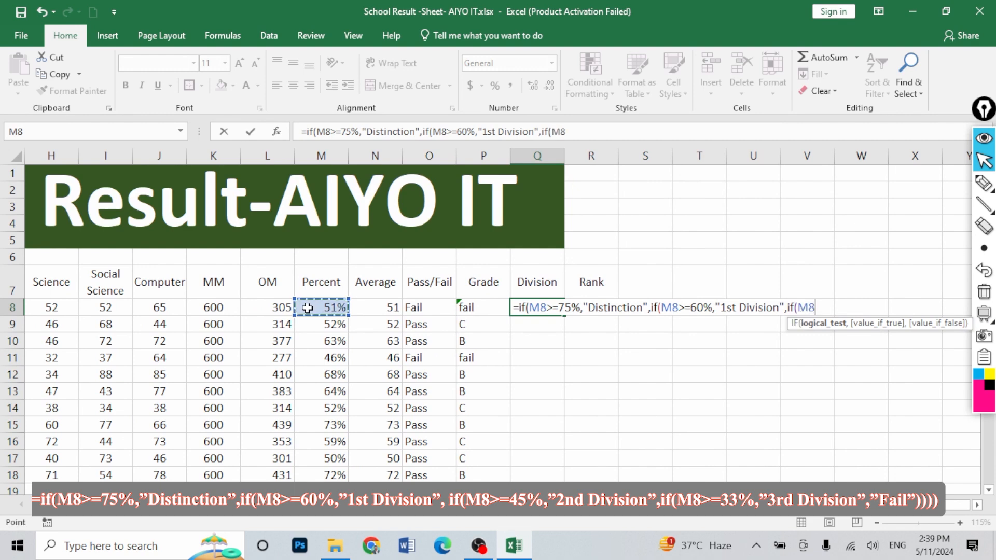
pyautogui.write('>=45%')
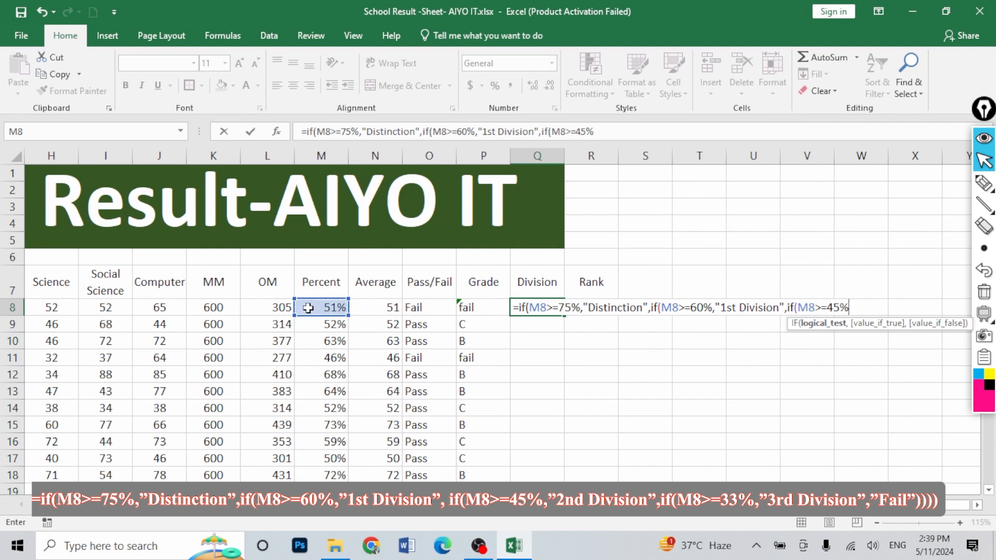
pyautogui.write(',"')
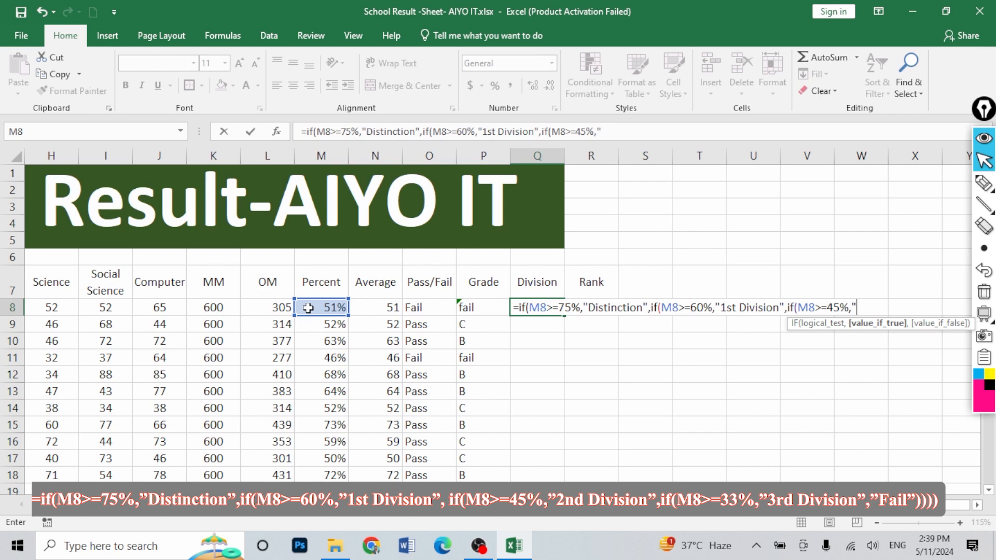
pyautogui.write('2nd Division')
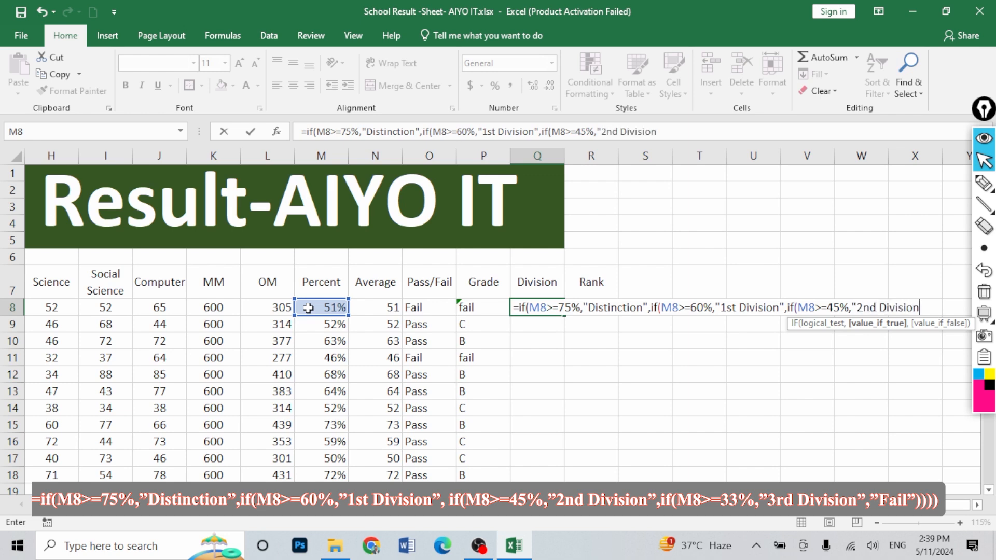
pyautogui.write('",')
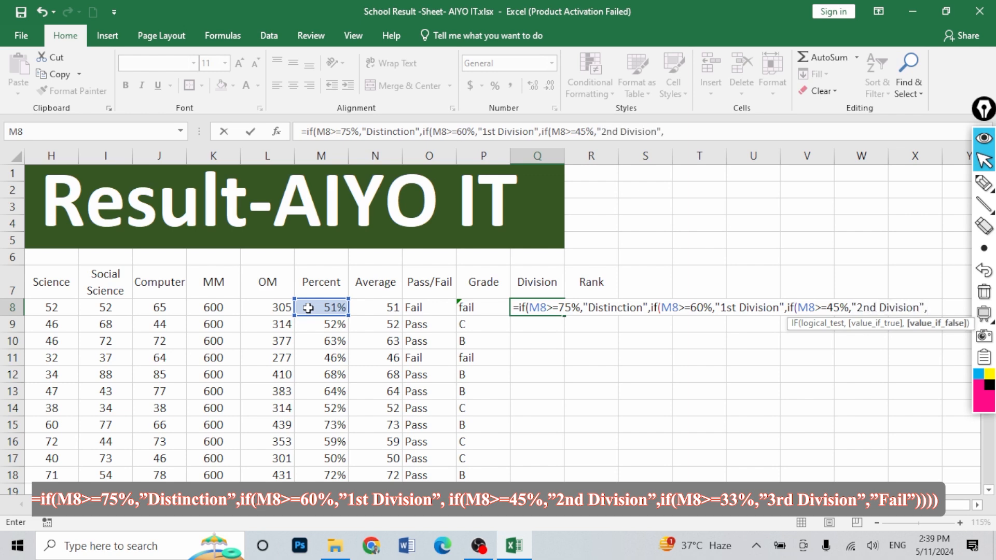
# Nest a final IF returning "3rd Division" when M8>=33% and otherwise "Fail", close all four IFs and accept the Q8 formula.
pyautogui.write('if(')
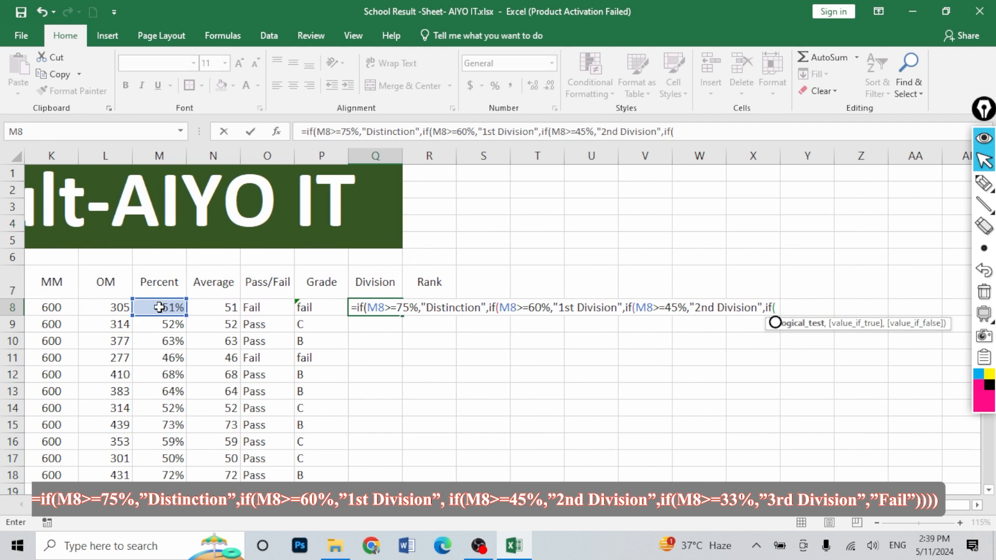
pyautogui.click(159, 307)
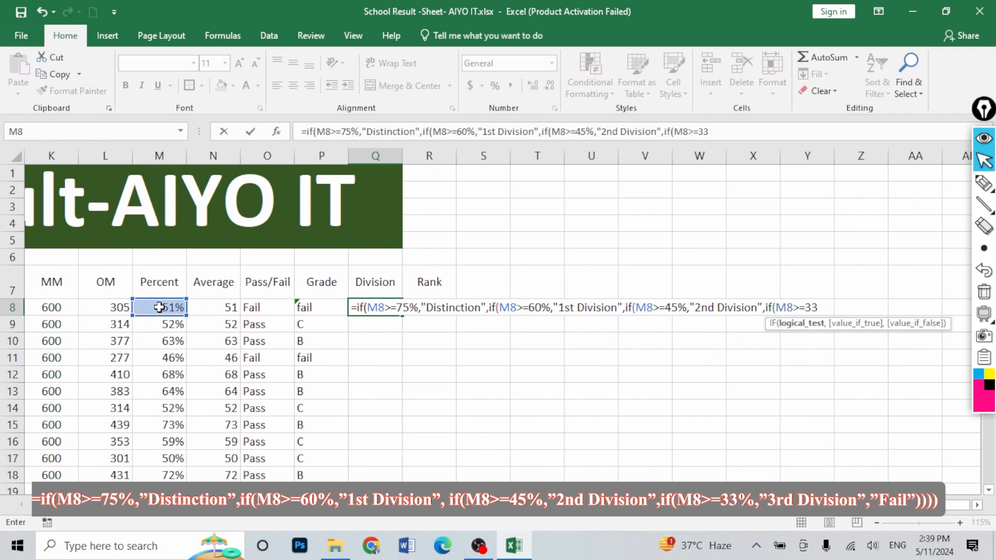
pyautogui.write(',')
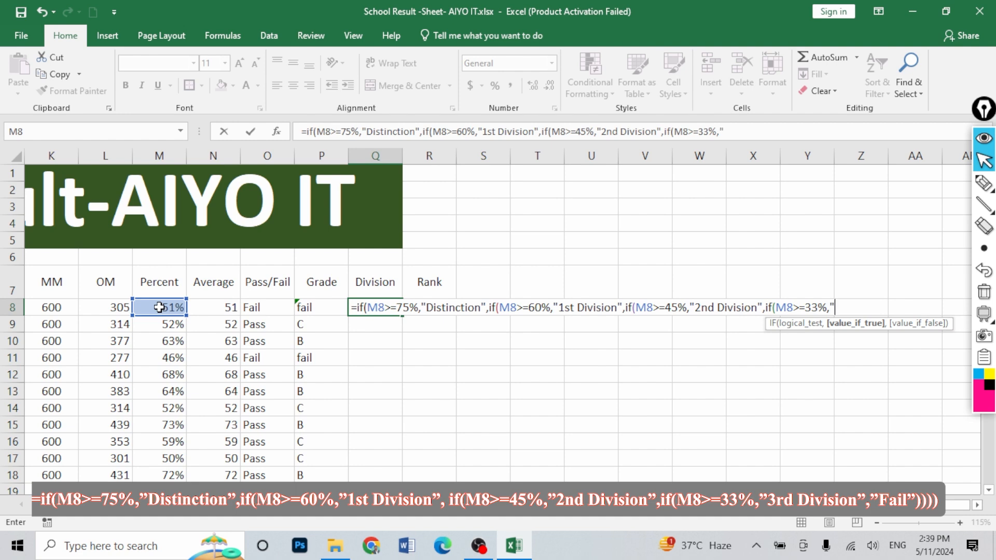
pyautogui.write('"3rd Division","Fail"')
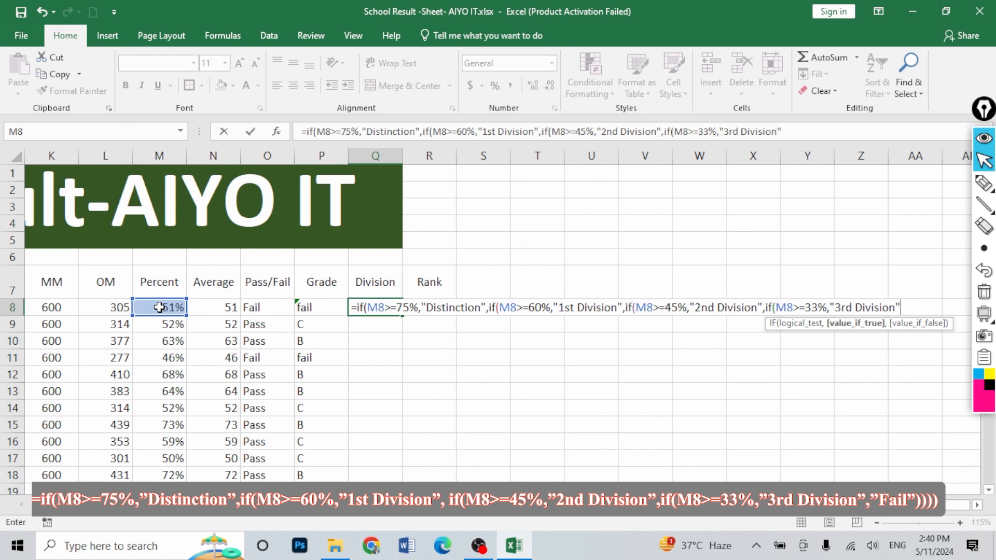
pyautogui.write(',"Fa')
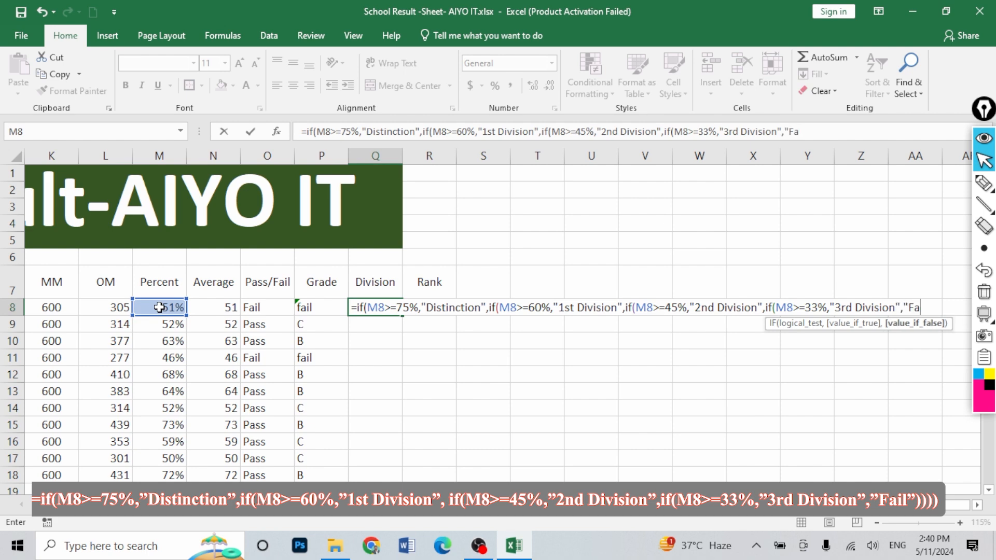
pyautogui.write('il")')
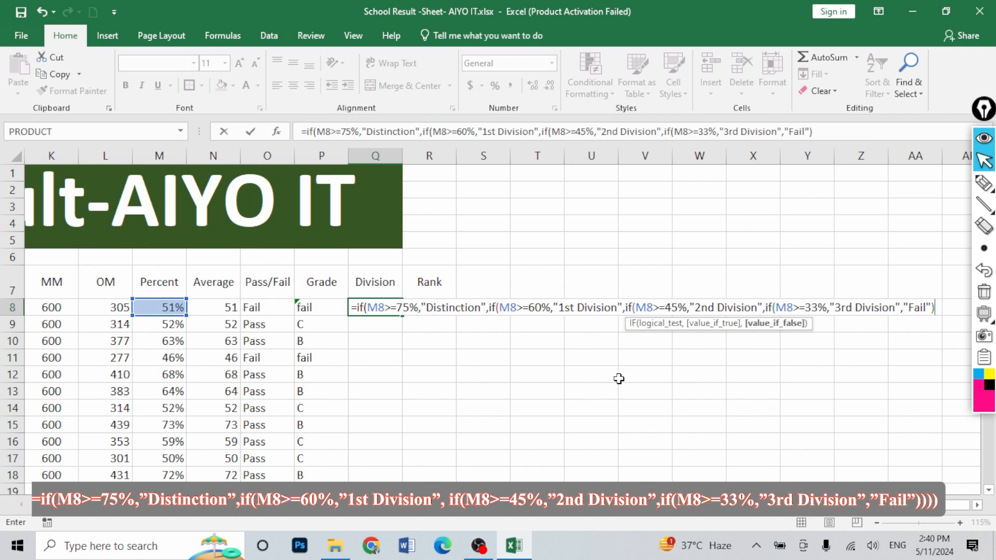
pyautogui.write('))')
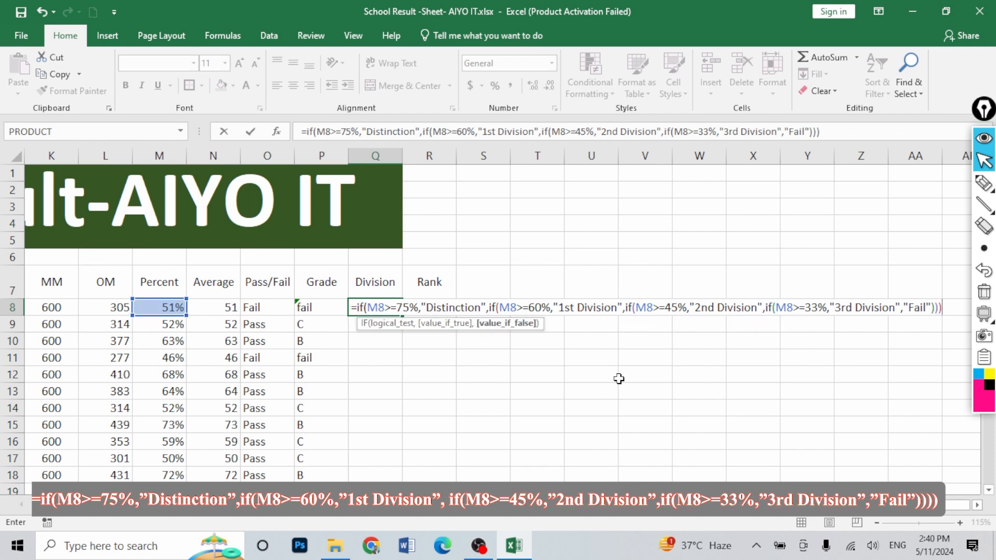
pyautogui.write(')')
pyautogui.press('Return')
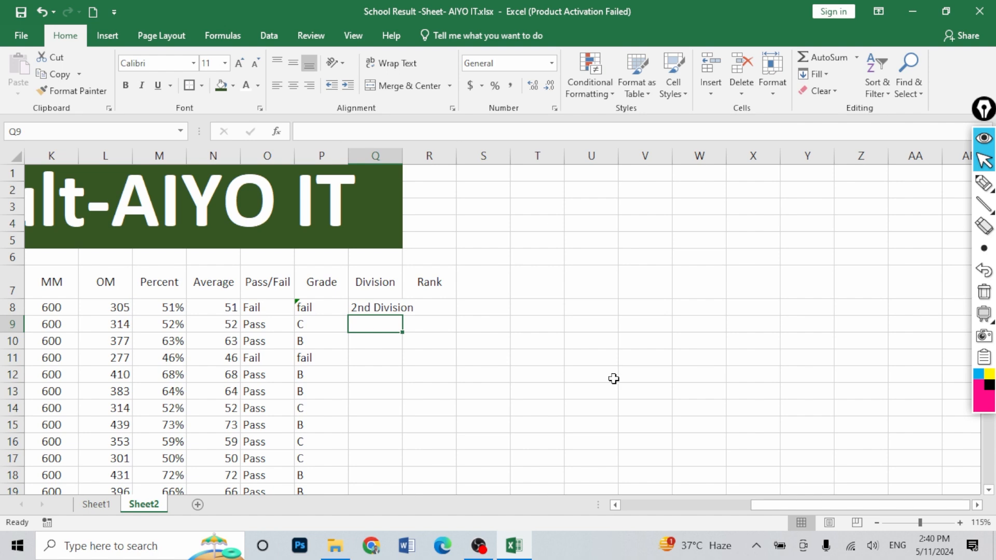
# Autofit the width of the Division column and fill the Q8 formula down to row 27.
pyautogui.doubleClick(401, 152)
pyautogui.click(403, 310)
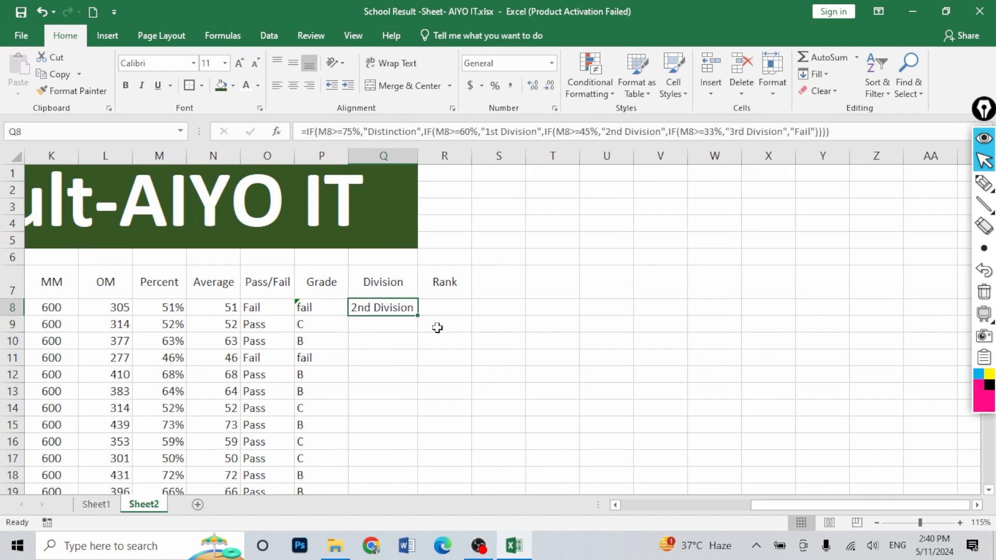
pyautogui.doubleClick(418, 316)
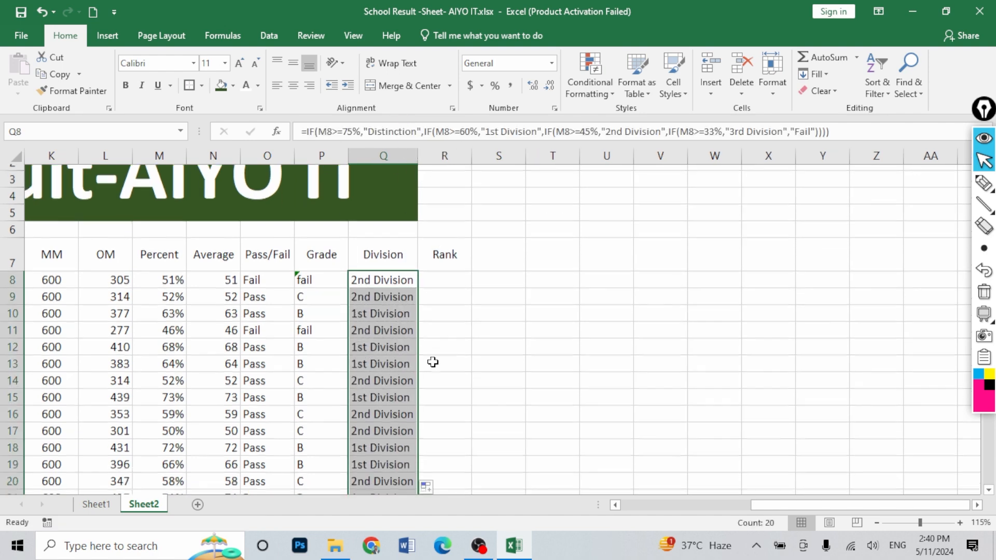
pyautogui.scroll(-4, 431, 356)
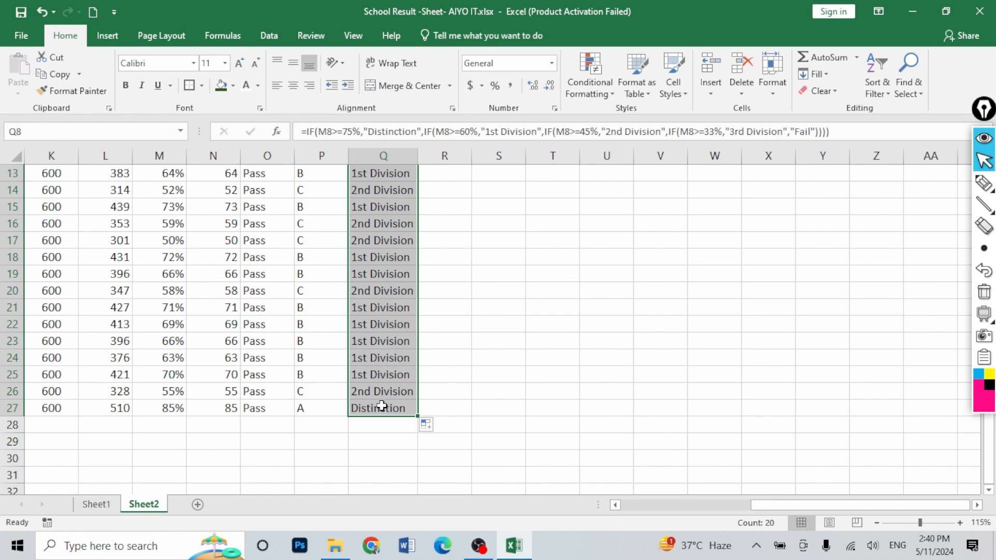
pyautogui.scroll(2, 396, 315)
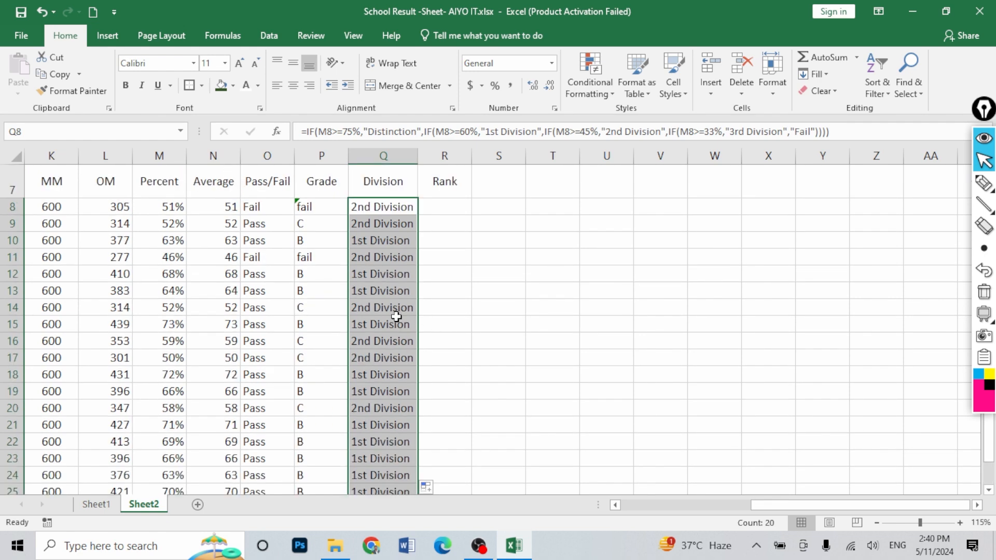
pyautogui.scroll(1, 396, 315)
pyautogui.scroll(-2, 385, 318)
pyautogui.scroll(2, 385, 322)
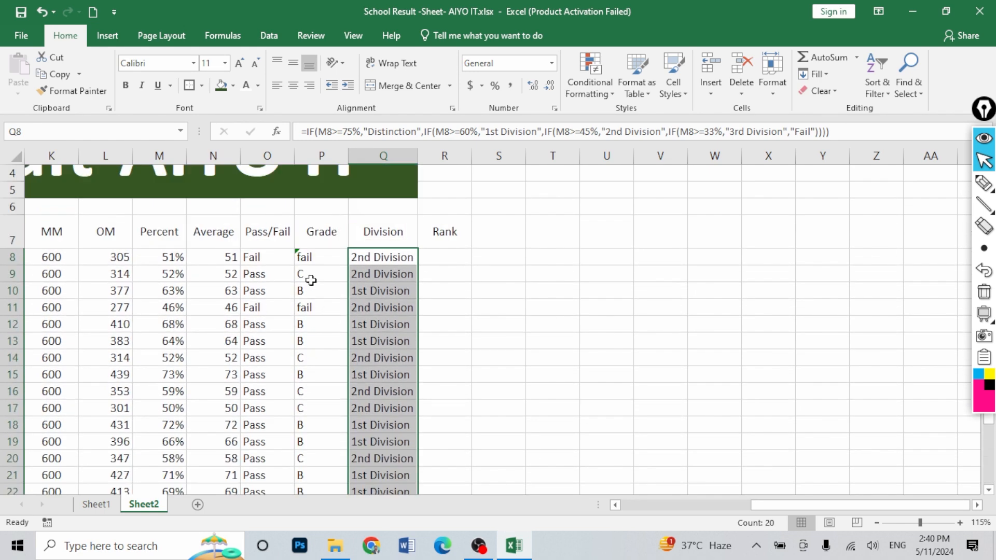
# Compare the Grade and Pass/Fail cells of rows 8 and 11 with their Division values.
pyautogui.click(312, 260)
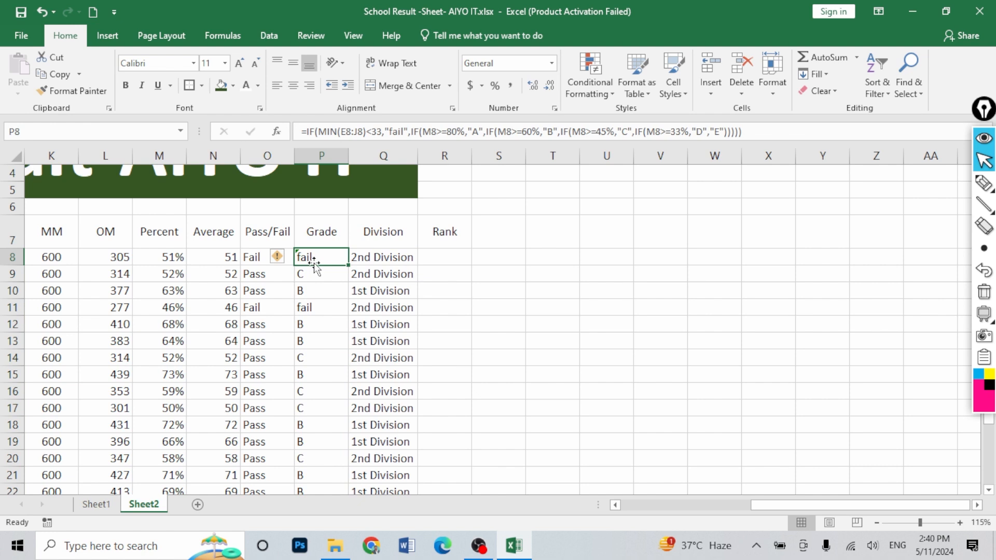
pyautogui.click(305, 308)
pyautogui.click(266, 257)
pyautogui.press('Down')
pyautogui.press('Down')
pyautogui.press('Down')
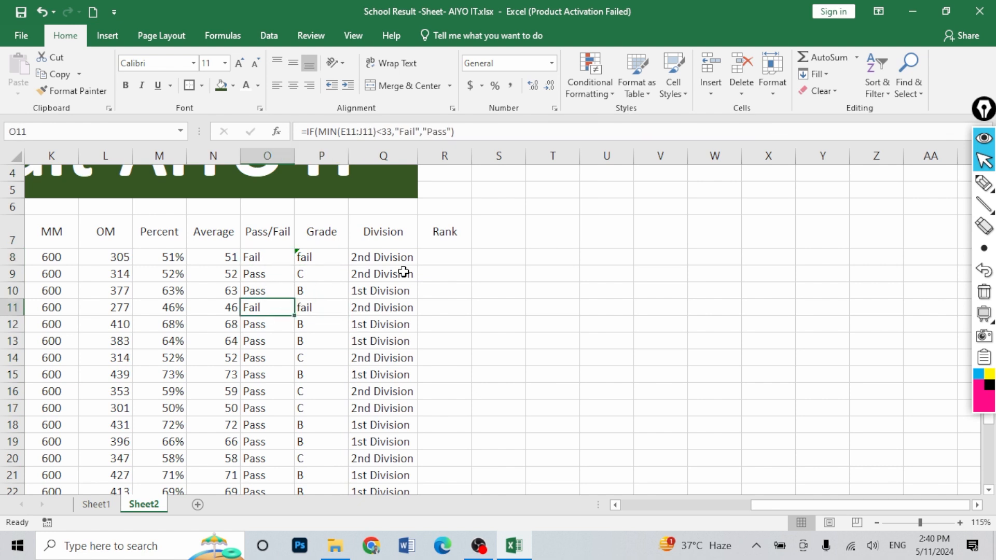
pyautogui.click(398, 257)
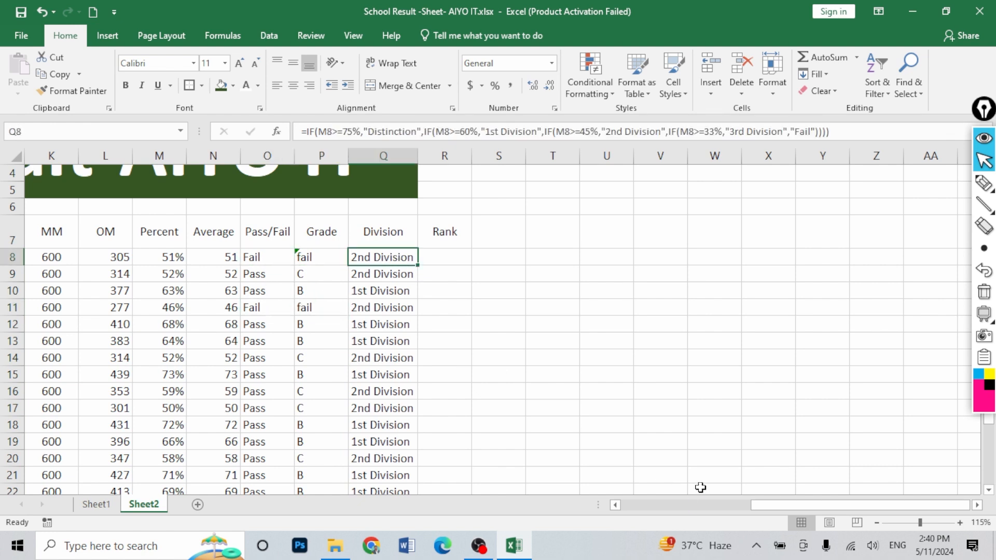
# Review the subject marks from Math to Computer against the Pass/Fail, Grade and Division columns.
pyautogui.moveTo(799, 515); pyautogui.dragTo(674, 507)
pyautogui.moveTo(277, 275); pyautogui.dragTo(363, 359)
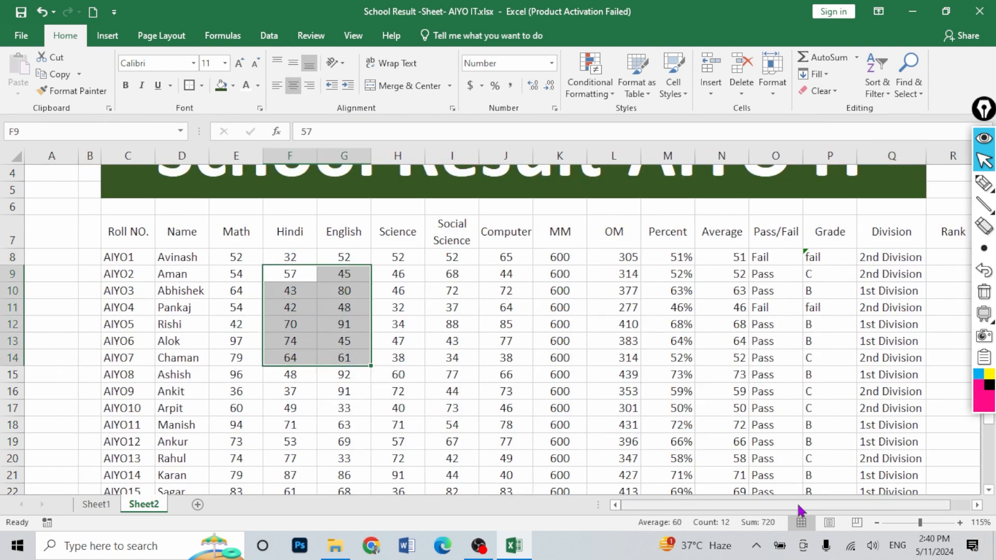
pyautogui.moveTo(800, 513); pyautogui.dragTo(862, 506)
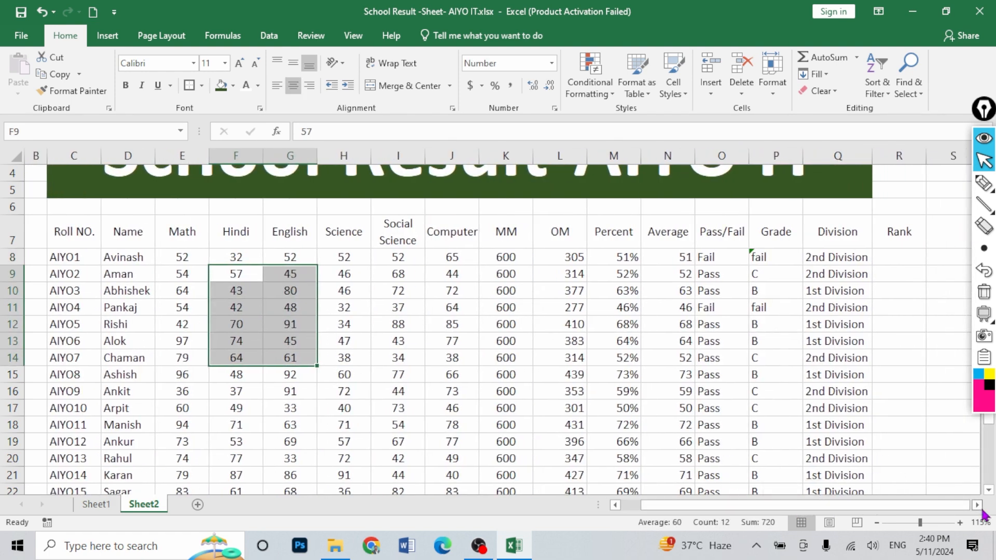
pyautogui.click(978, 506)
pyautogui.click(977, 507)
pyautogui.click(977, 506)
pyautogui.click(978, 506)
pyautogui.click(977, 506)
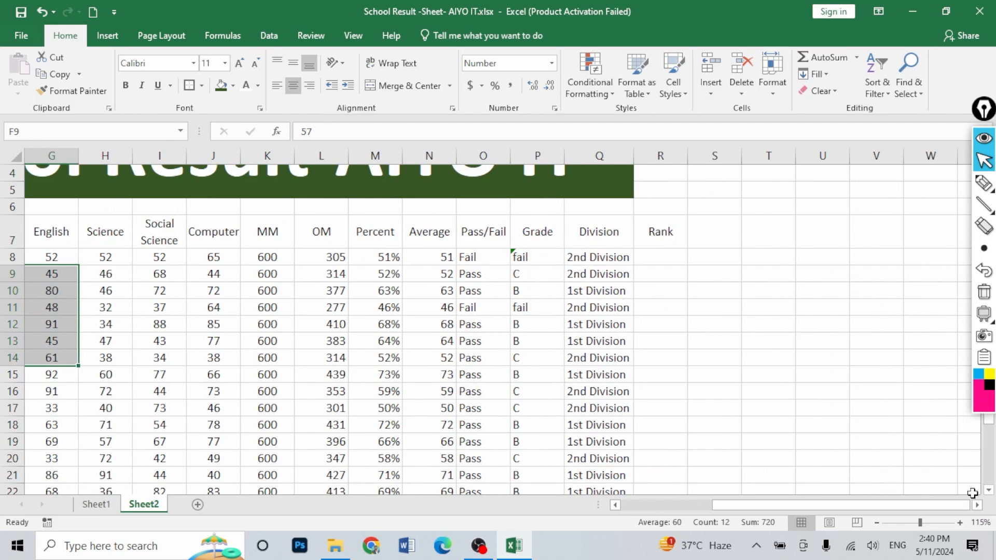
# Insert an outer IF with MIN(E8:J8) as its test value at the start of the Q8 Division formula.
pyautogui.click(977, 506)
pyautogui.click(977, 506)
pyautogui.doubleClick(471, 257)
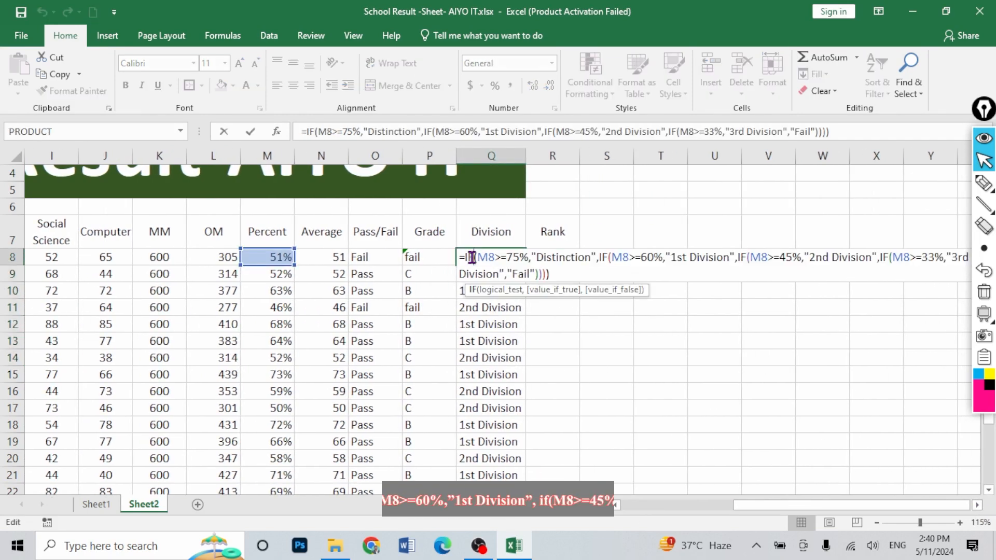
pyautogui.write('i')
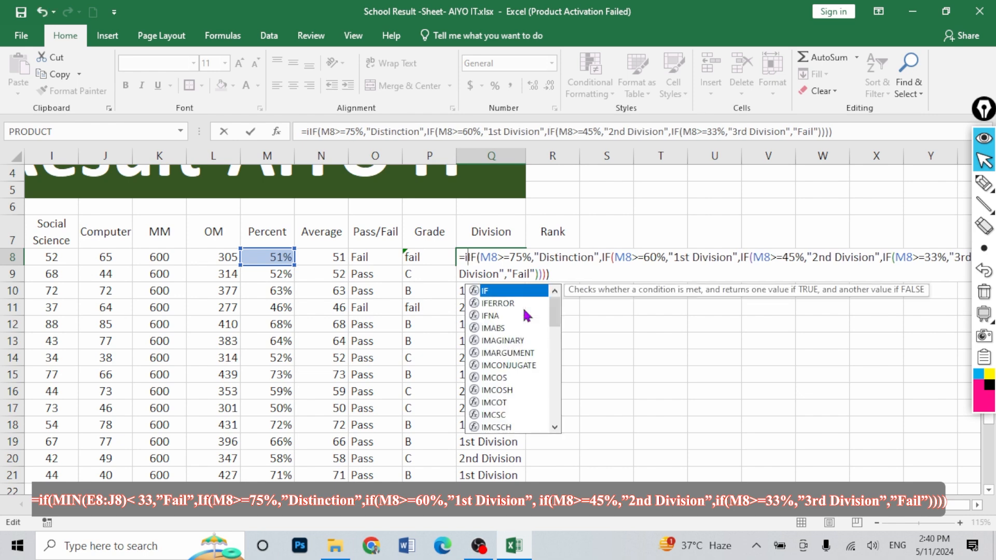
pyautogui.write('f(mo')
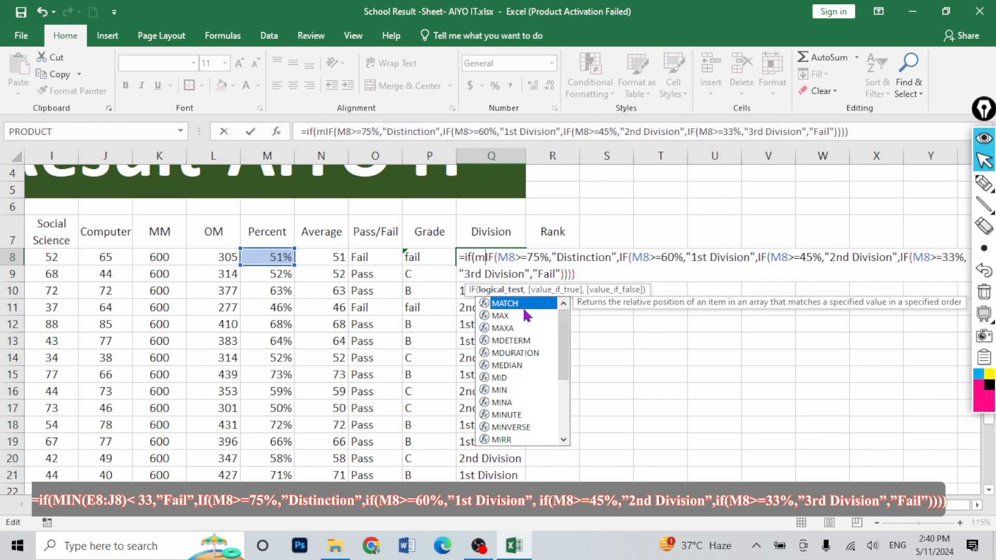
pyautogui.press('BackSpace')
pyautogui.write('in')
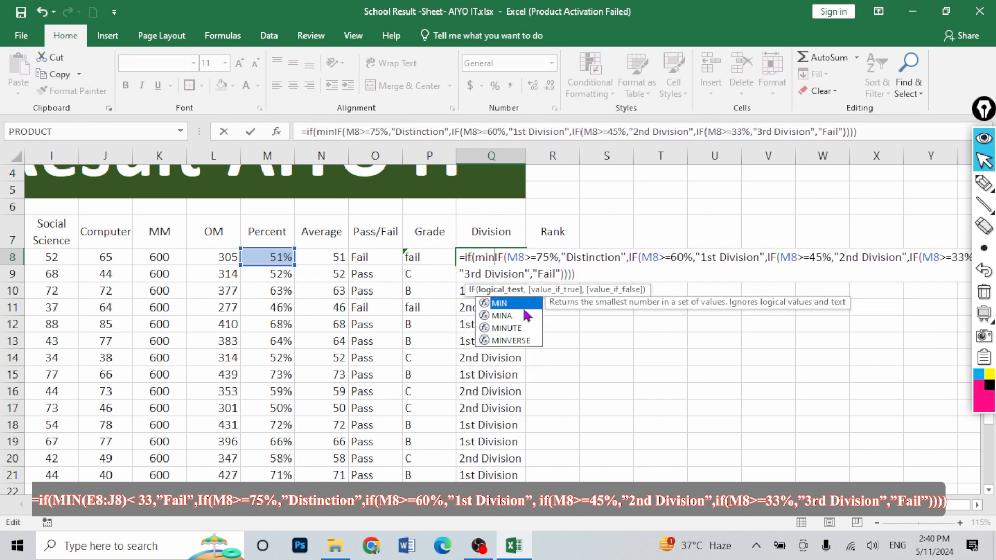
pyautogui.press('Tab')
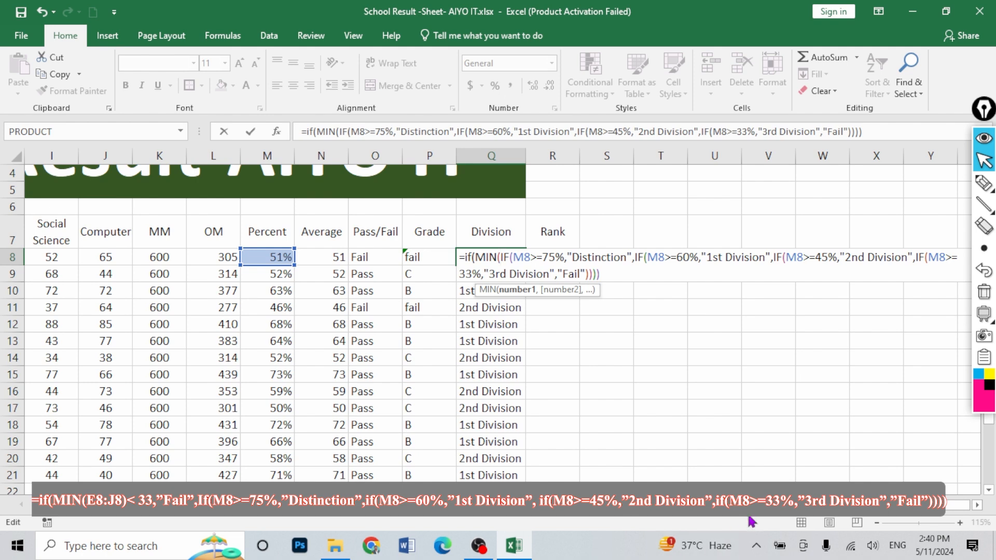
pyautogui.hscroll(-5, 489, 469)
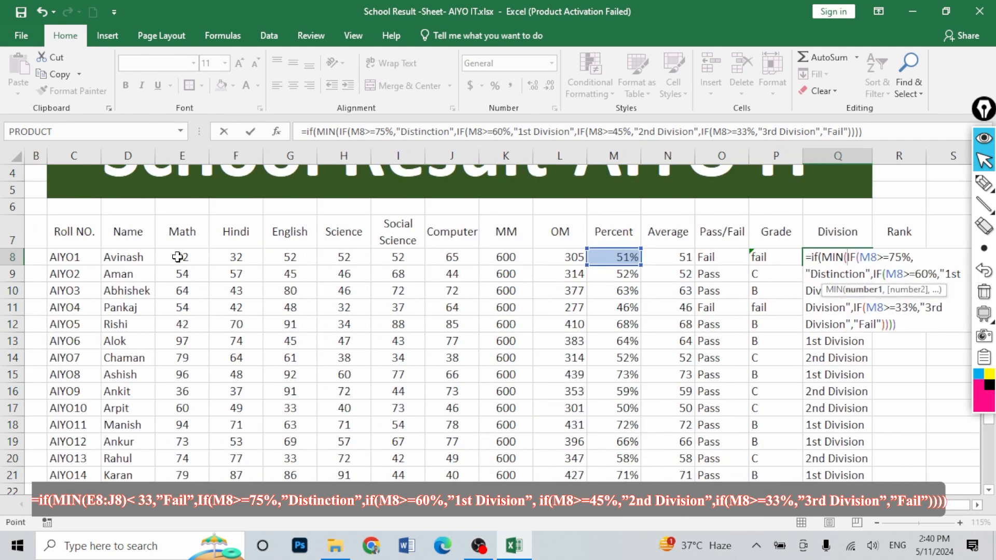
pyautogui.moveTo(178, 258); pyautogui.dragTo(464, 258)
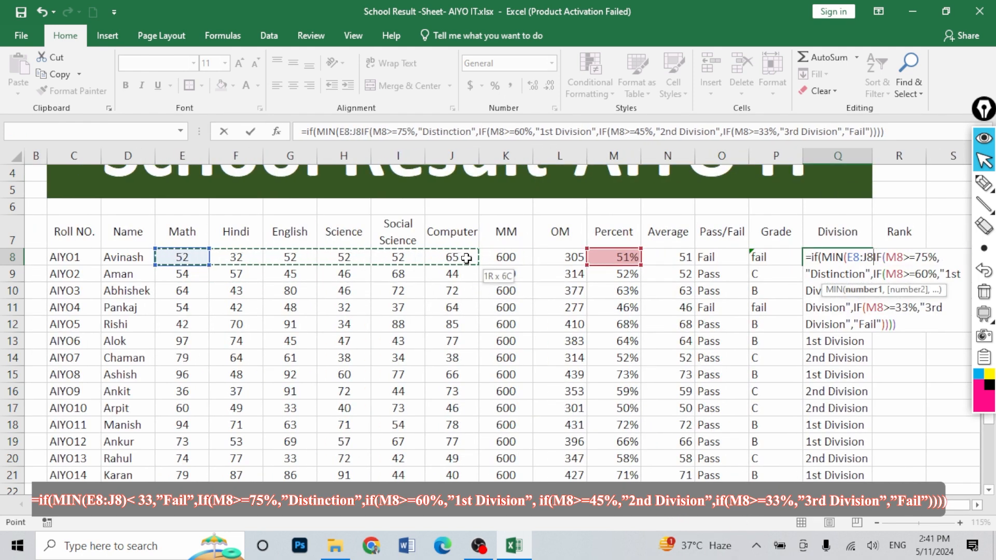
pyautogui.click(363, 131)
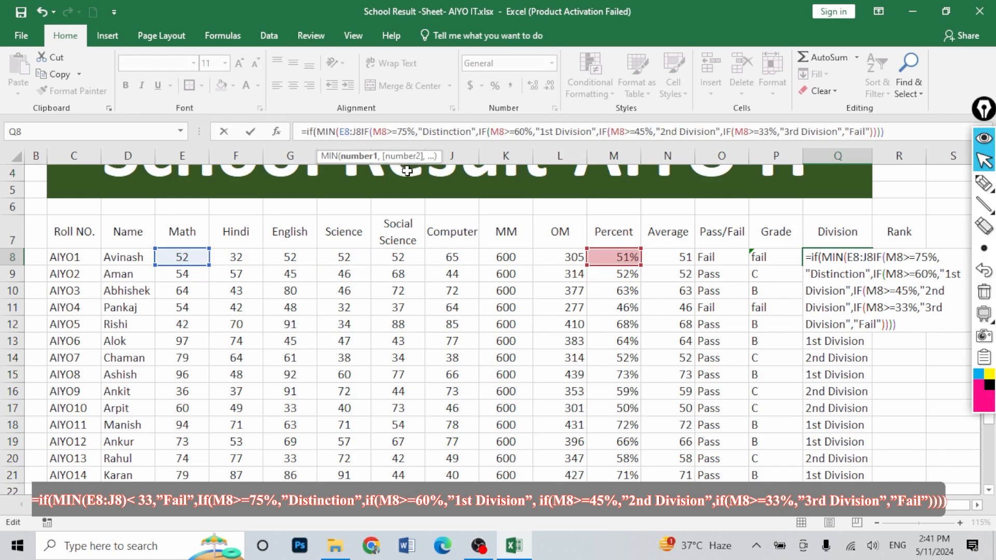
pyautogui.write(')')
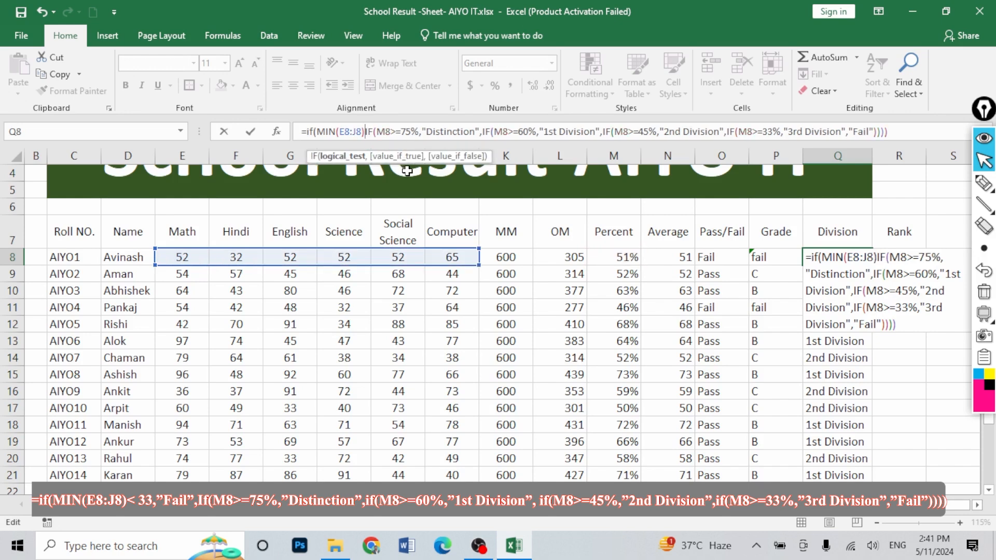
# Complete the outer IF in Q8 with <33,"Fail", before the nested IFs and accept the formula with its closing-parenthesis correction.
pyautogui.write('<33')
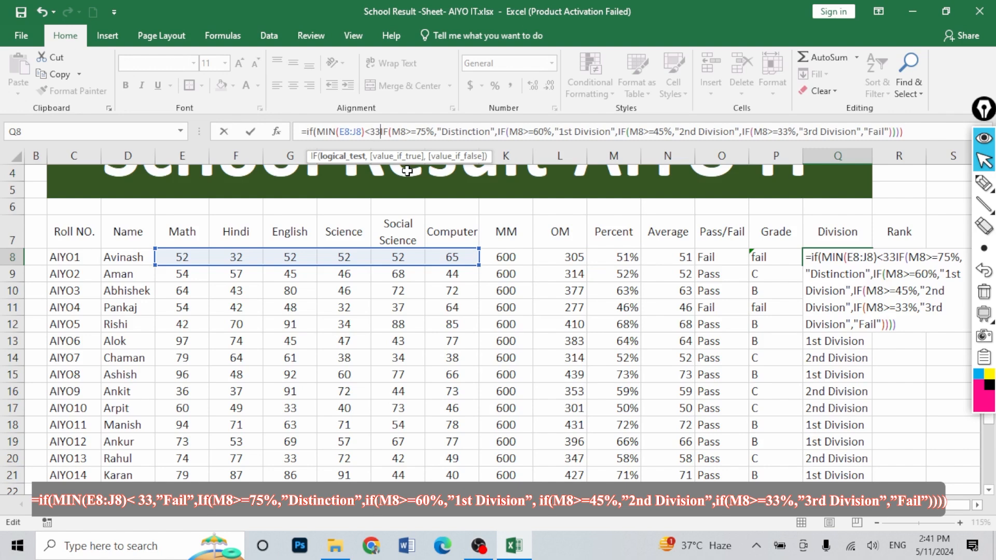
pyautogui.write(',"')
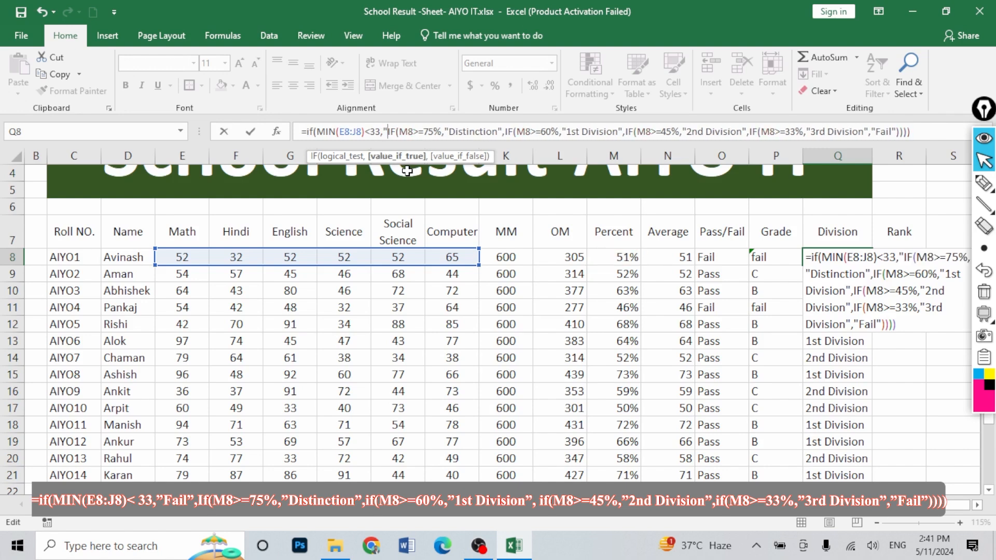
pyautogui.write('Fail"')
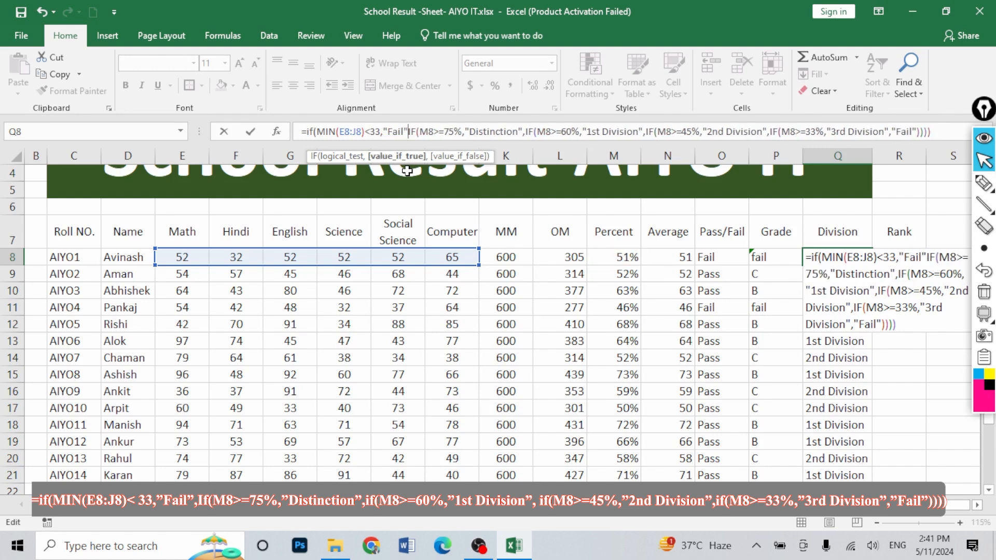
pyautogui.write(',')
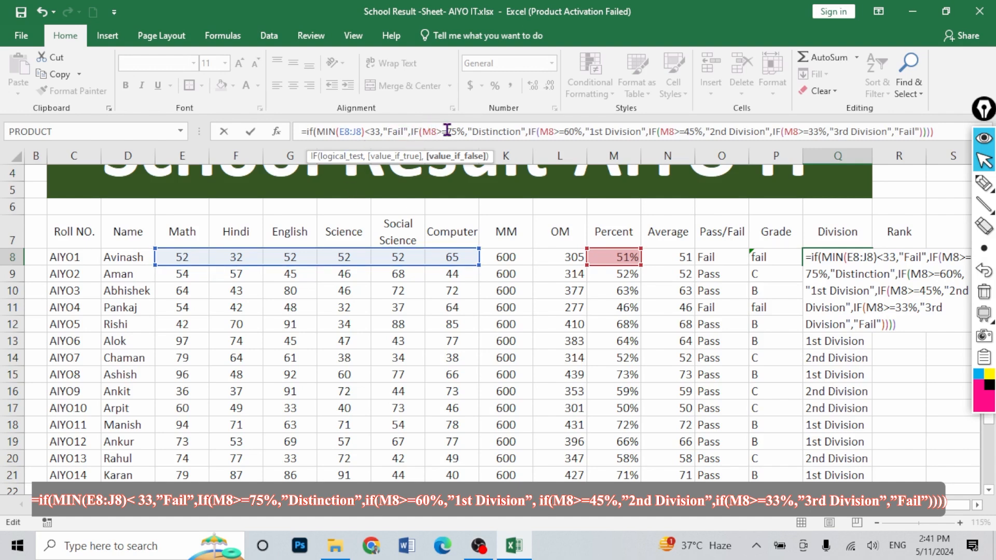
pyautogui.press('Return')
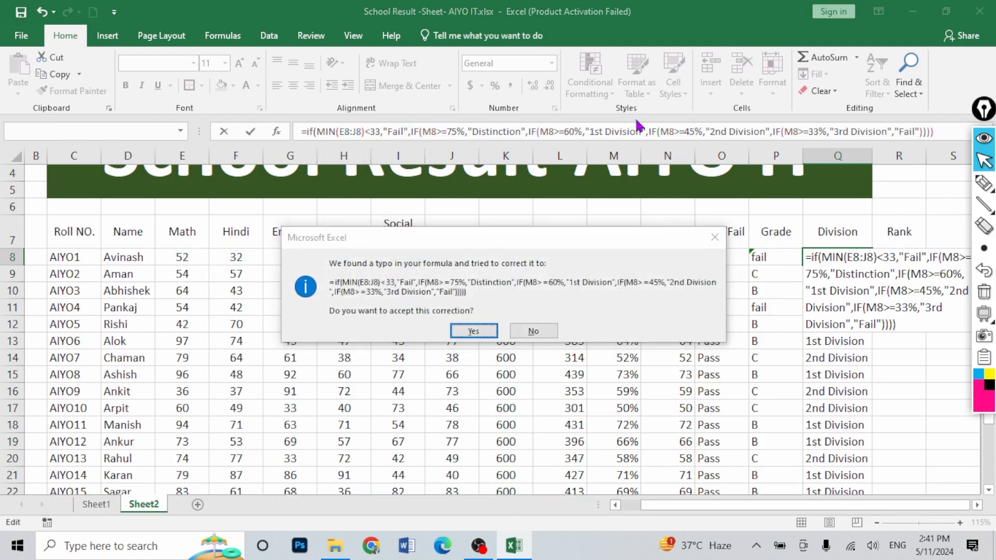
pyautogui.press('Return')
# Fill the revised Q8 formula down the Division column to row 27 and ignore the error flagged on those cells.
pyautogui.click(846, 257)
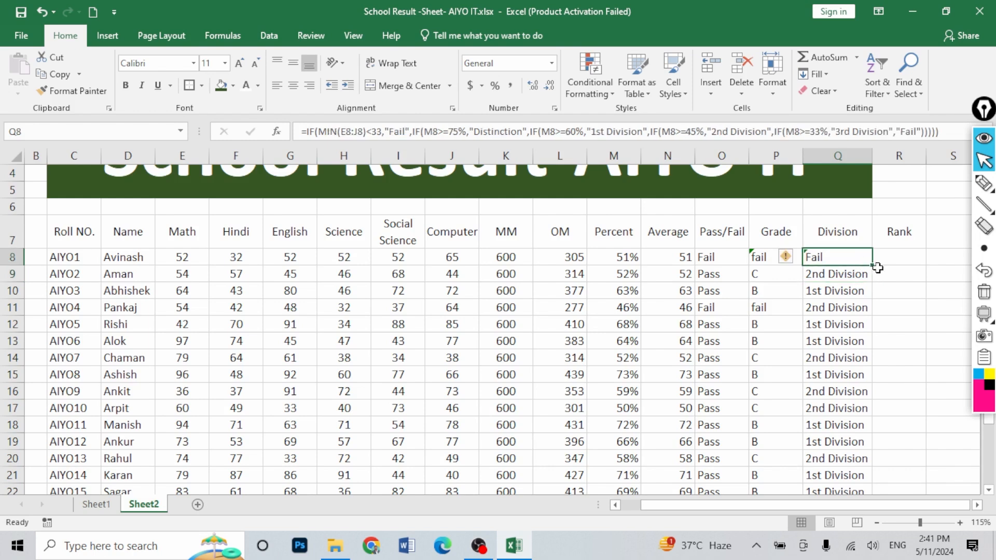
pyautogui.doubleClick(876, 265)
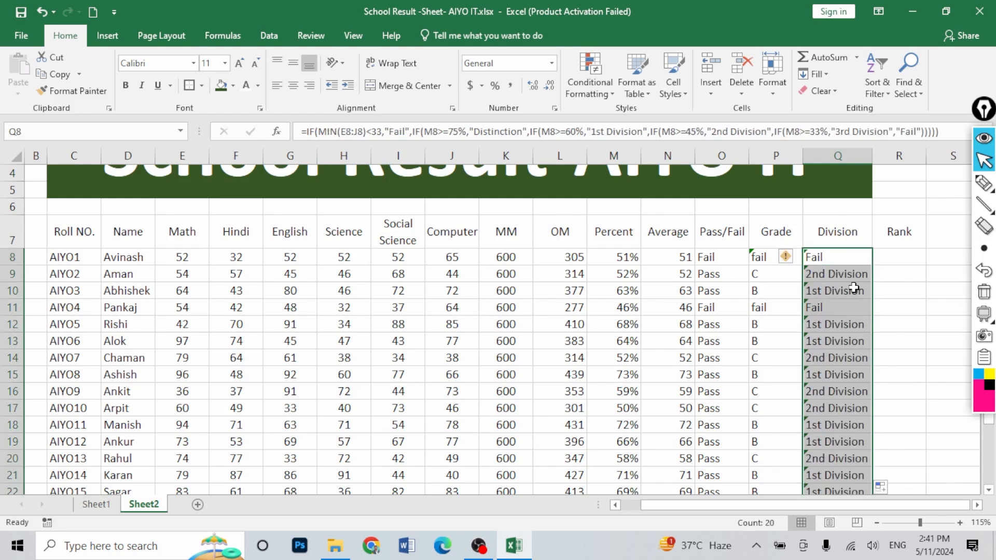
pyautogui.click(787, 264)
pyautogui.click(822, 323)
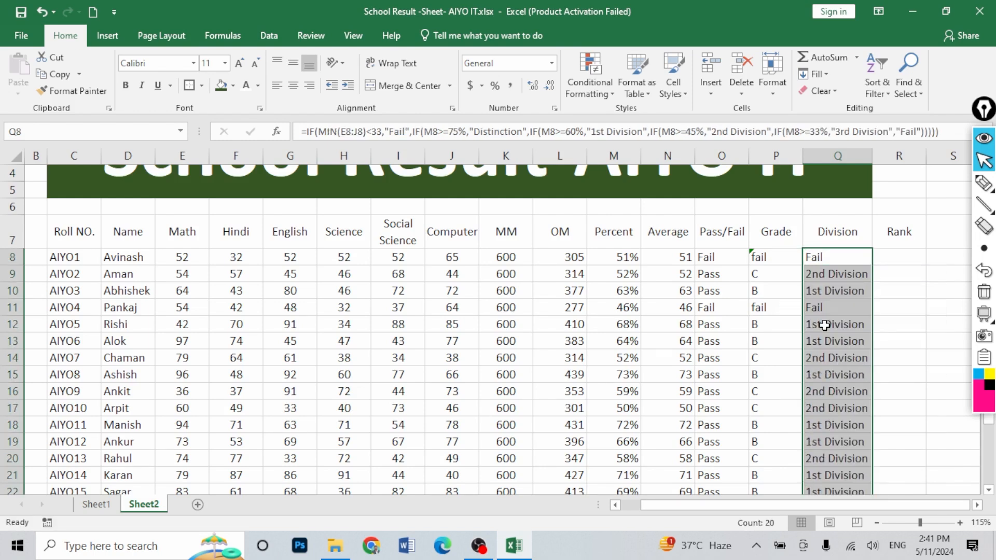
# Review row 8's Hindi mark, Grade formula and Division formula, and compare with the finished result sheet on Sheet1.
pyautogui.click(248, 258)
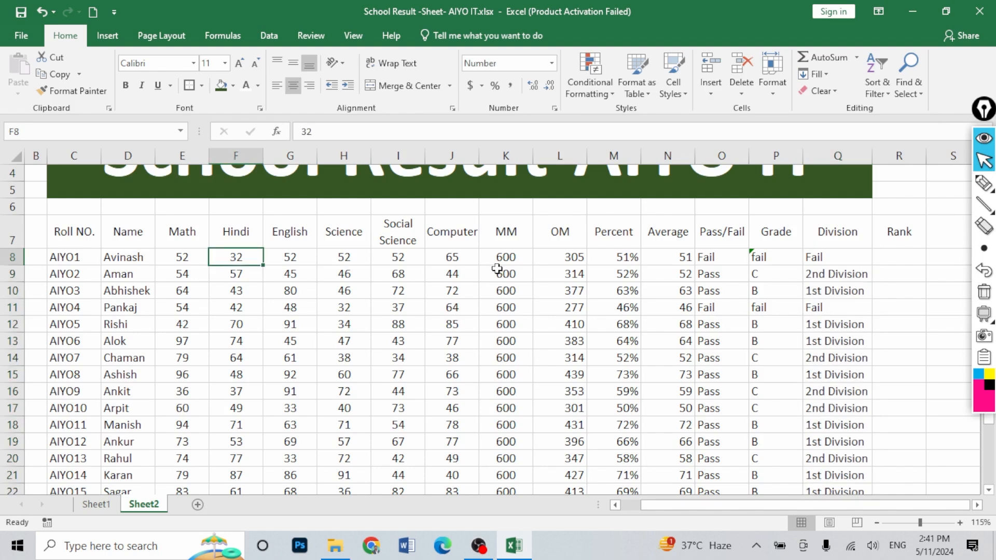
pyautogui.click(774, 258)
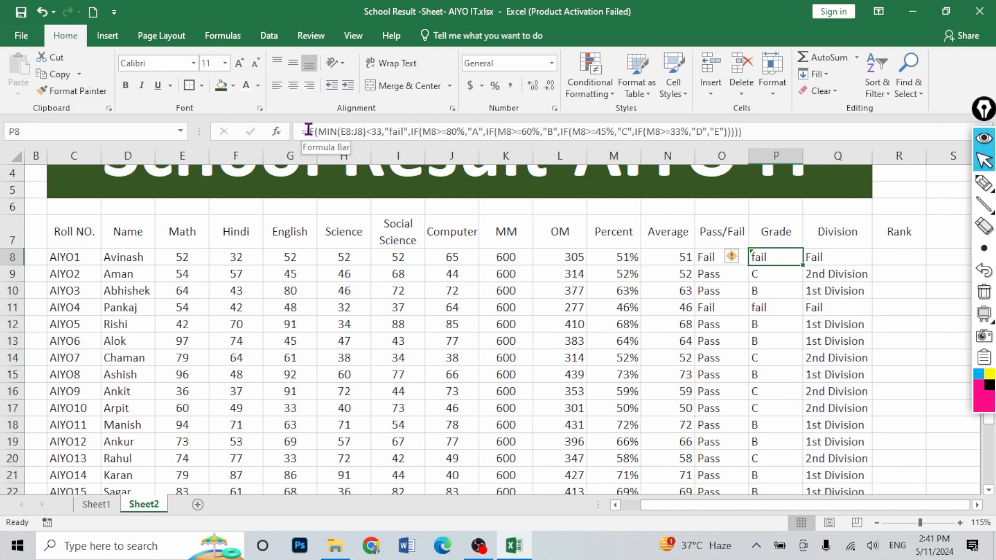
pyautogui.moveTo(307, 131); pyautogui.dragTo(413, 126)
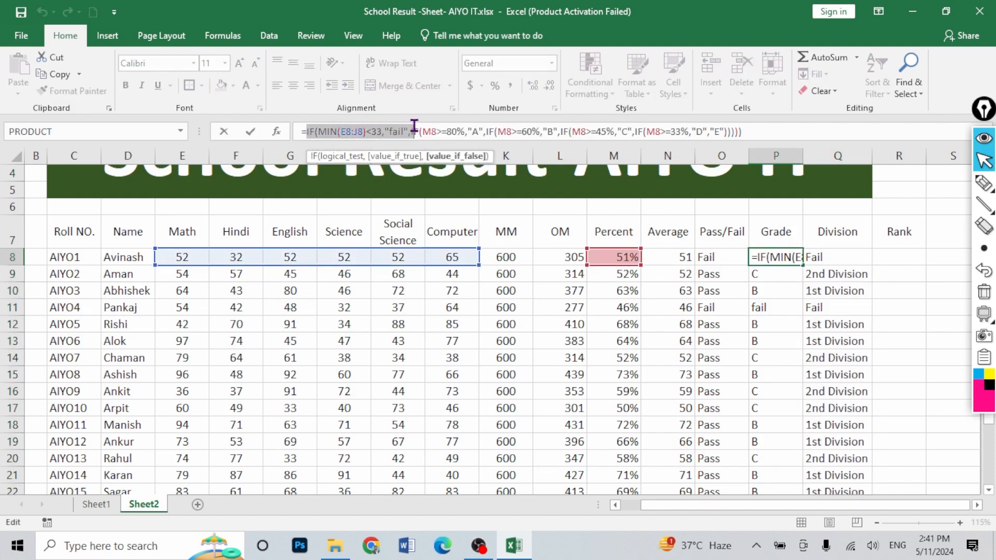
pyautogui.press('Escape')
pyautogui.hscroll(2, 778, 267)
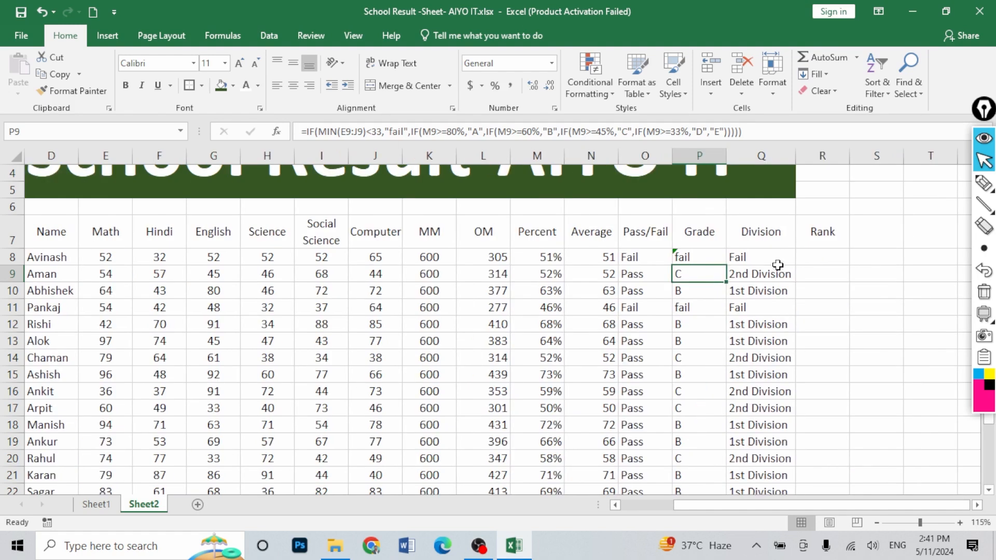
pyautogui.click(776, 261)
pyautogui.hscroll(-2, 827, 507)
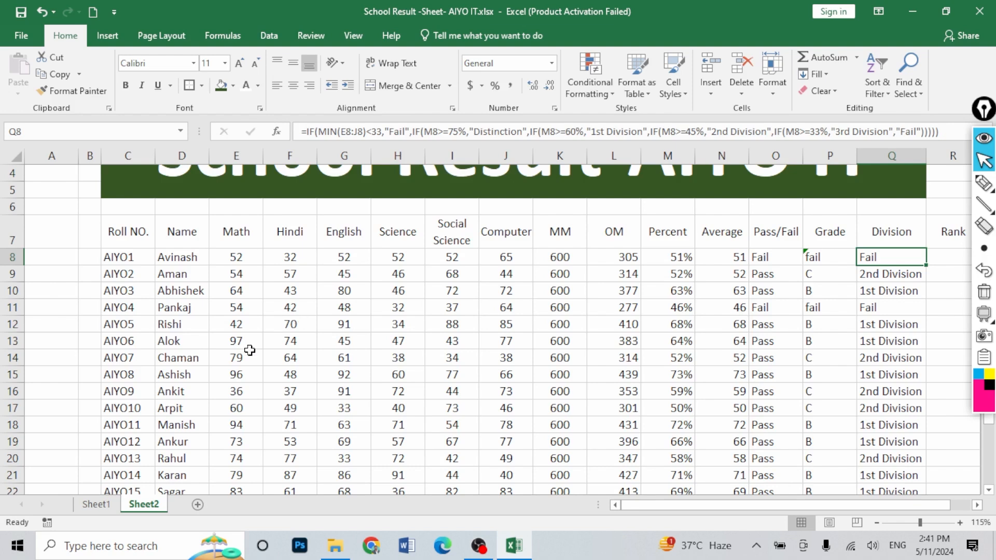
pyautogui.click(119, 509)
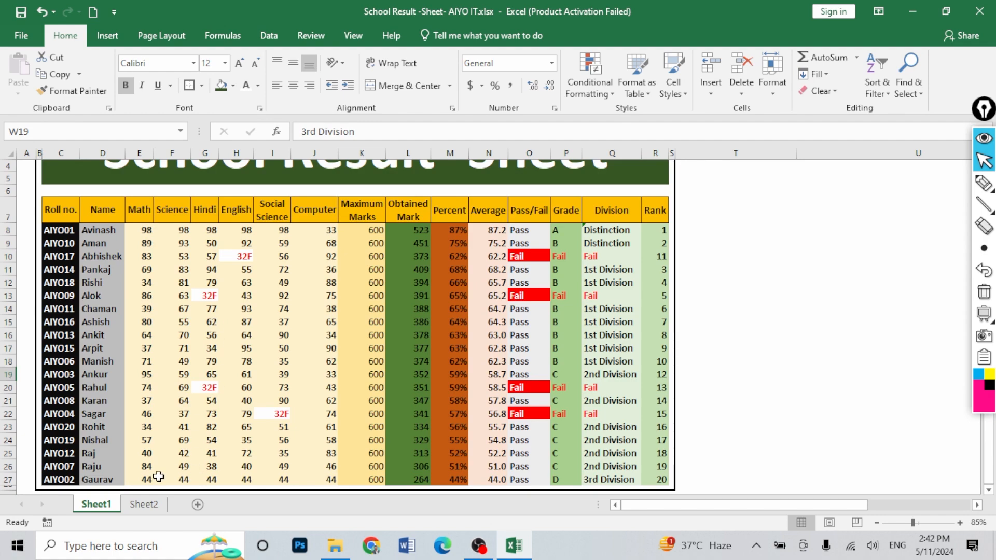
pyautogui.click(156, 506)
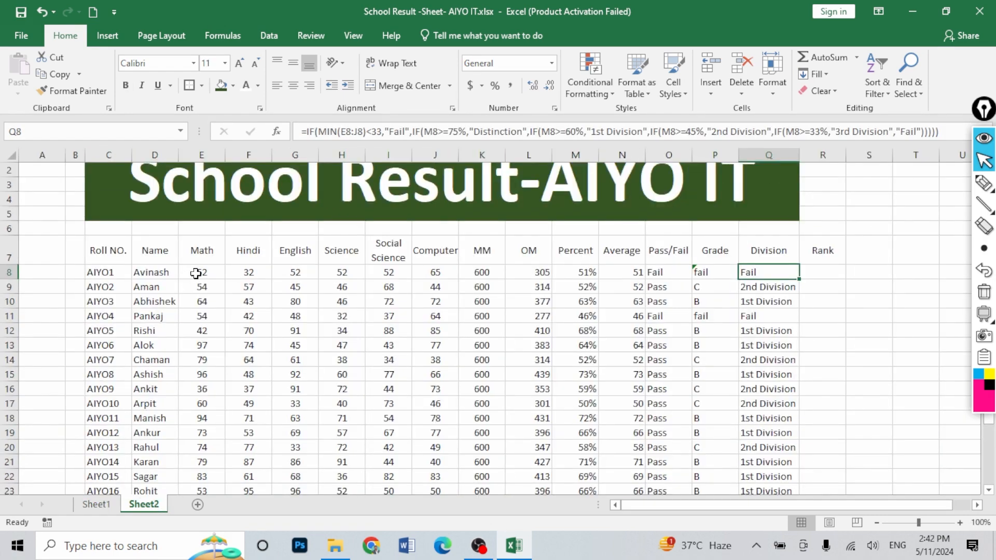
# Start a custom number format code with the condition [<33 for the subject marks in E8:J27.
pyautogui.moveTo(196, 274); pyautogui.dragTo(429, 474)
pyautogui.scroll(1, 411, 444)
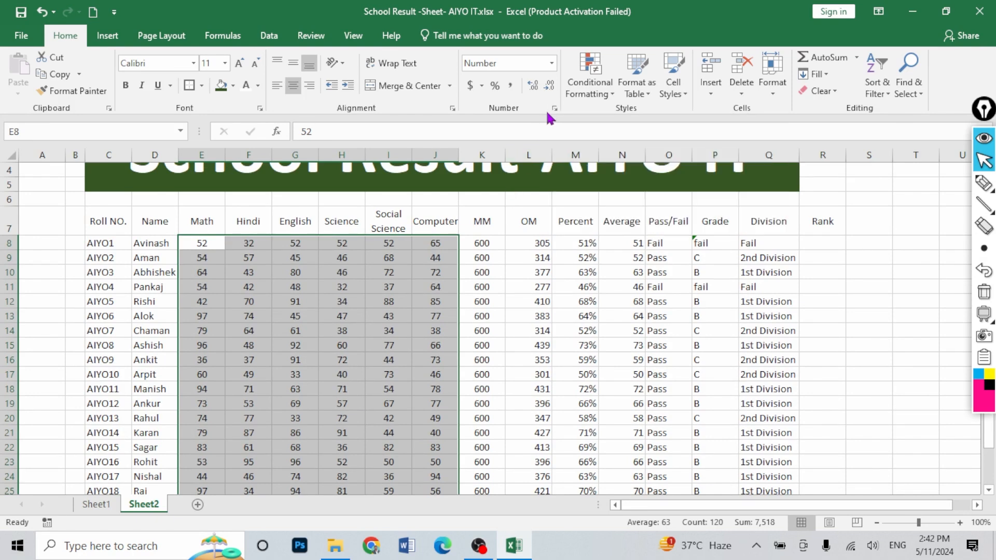
pyautogui.hotkey('ctrl', '1')
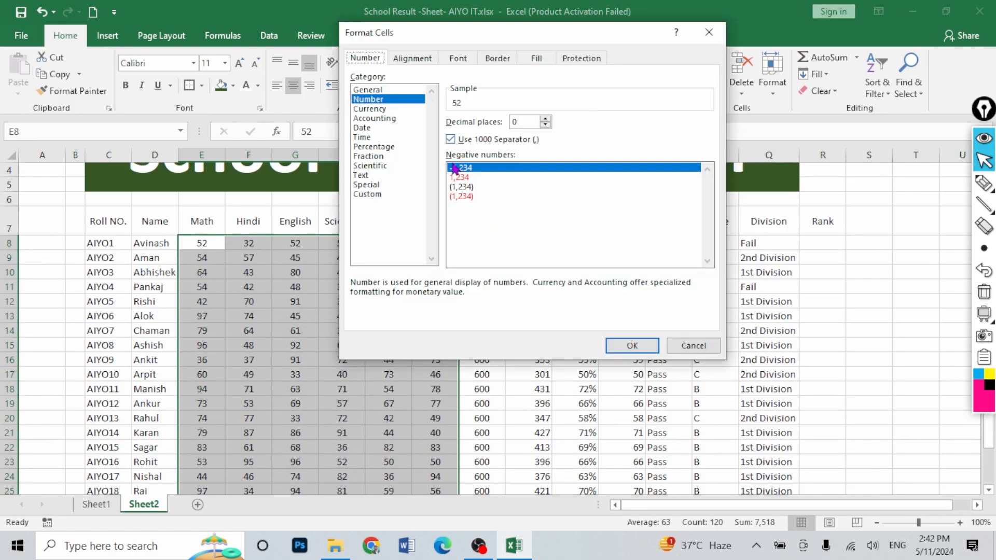
pyautogui.click(367, 195)
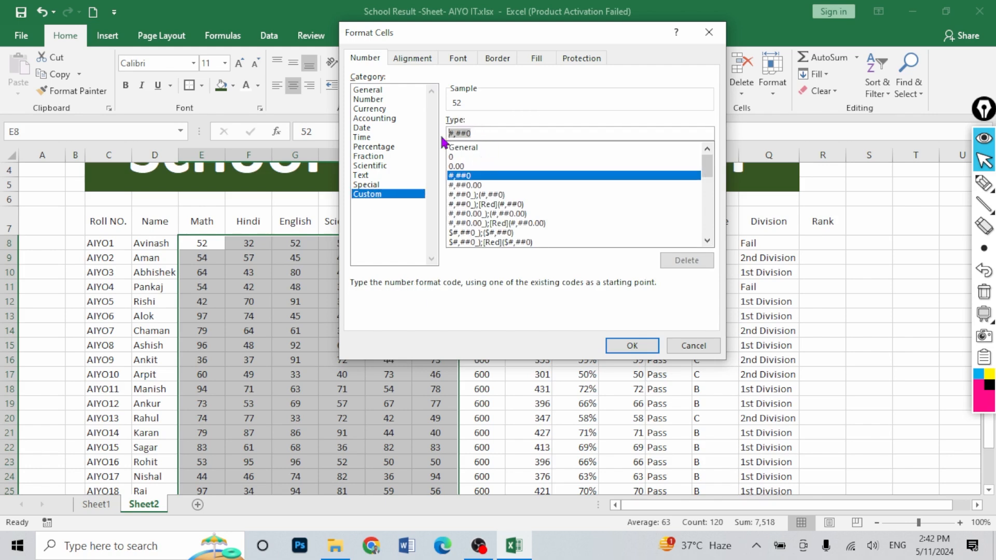
pyautogui.press('BackSpace')
pyautogui.write('[')
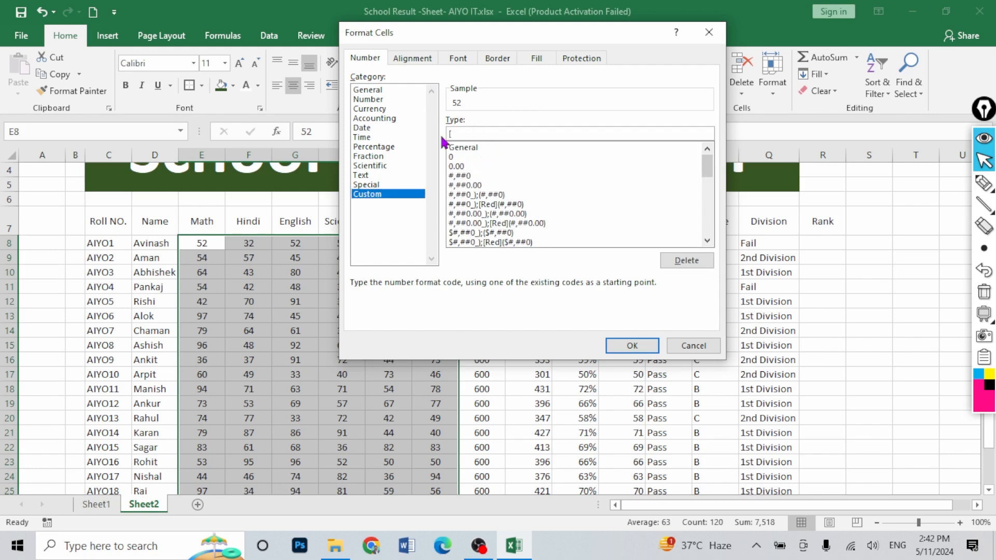
pyautogui.write('<')
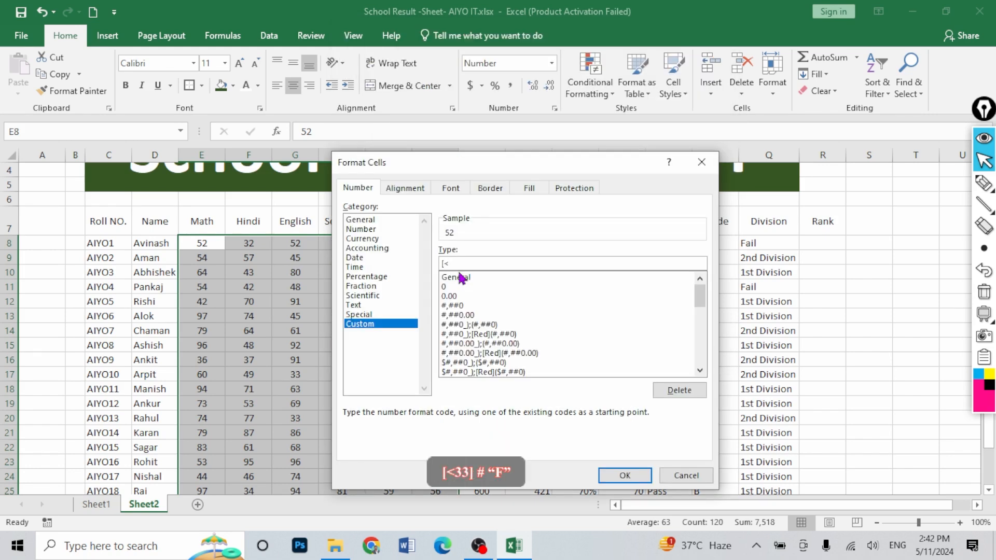
pyautogui.write('3')
pyautogui.press('Return')
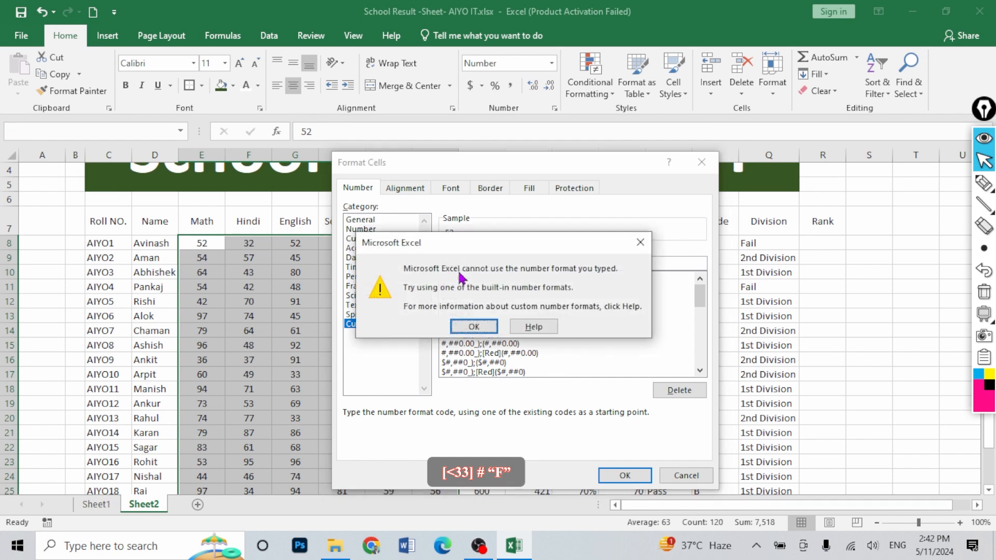
pyautogui.click(640, 242)
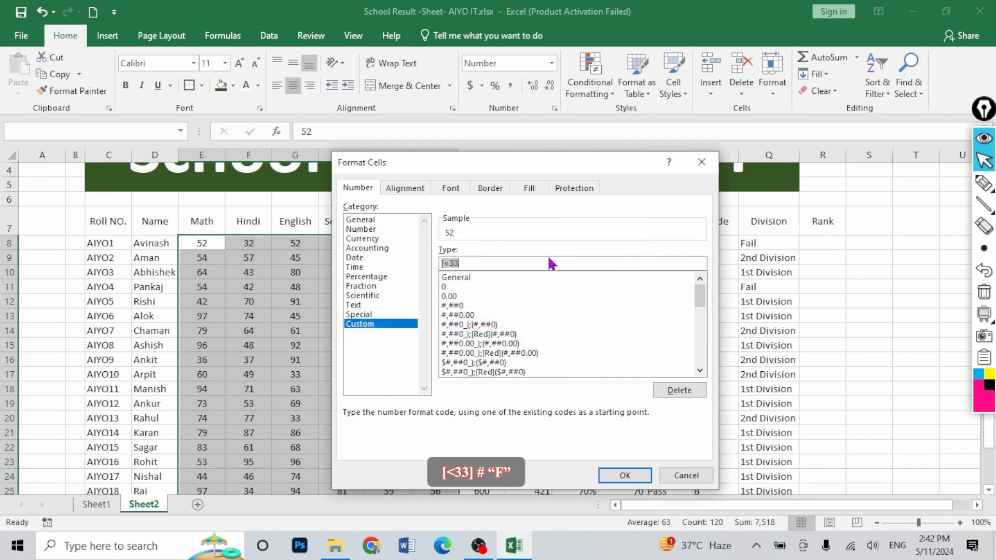
# Complete the custom number format code as [<33]#"F" and apply it to the subject marks.
pyautogui.click(530, 264)
pyautogui.write('3]')
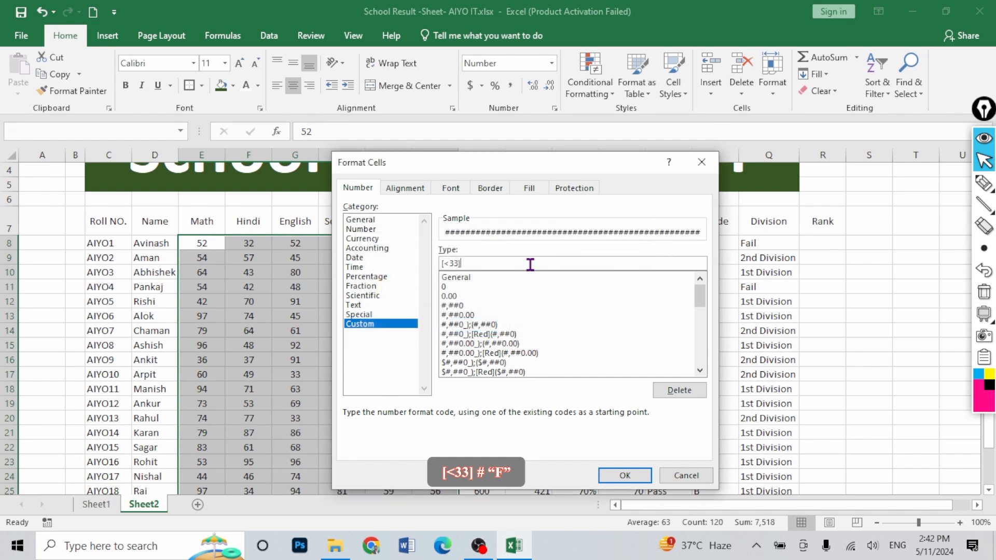
pyautogui.write('#"F')
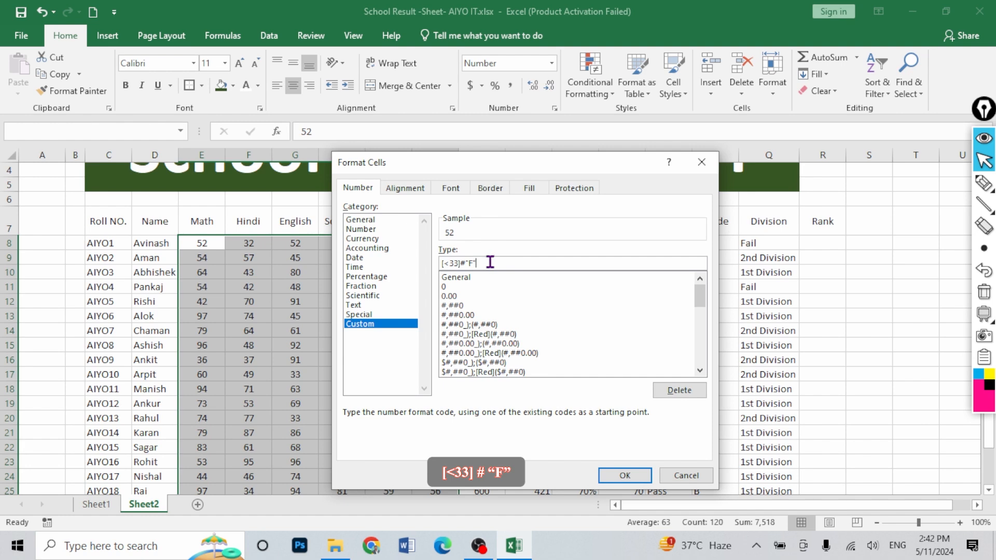
pyautogui.moveTo(490, 261); pyautogui.dragTo(440, 264)
pyautogui.click(625, 477)
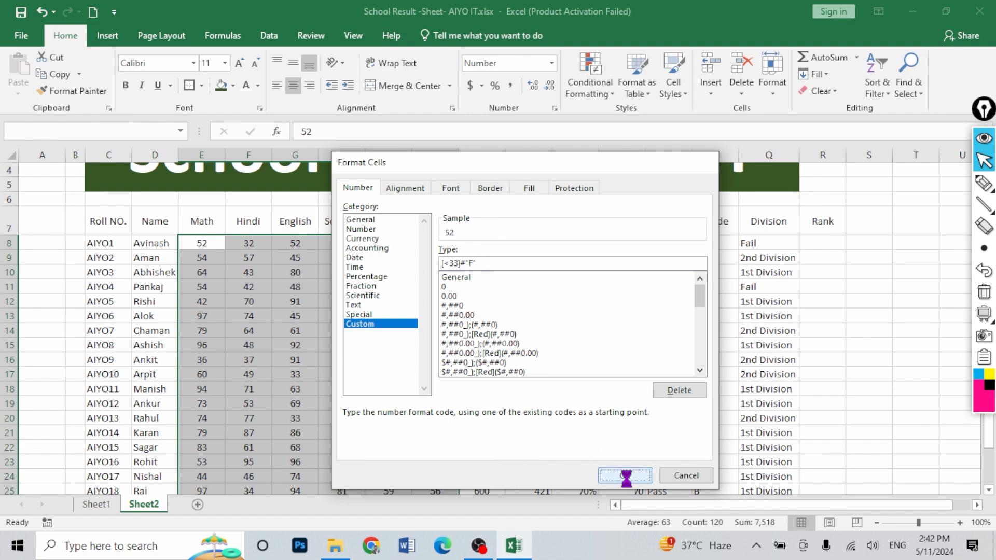
pyautogui.click(249, 243)
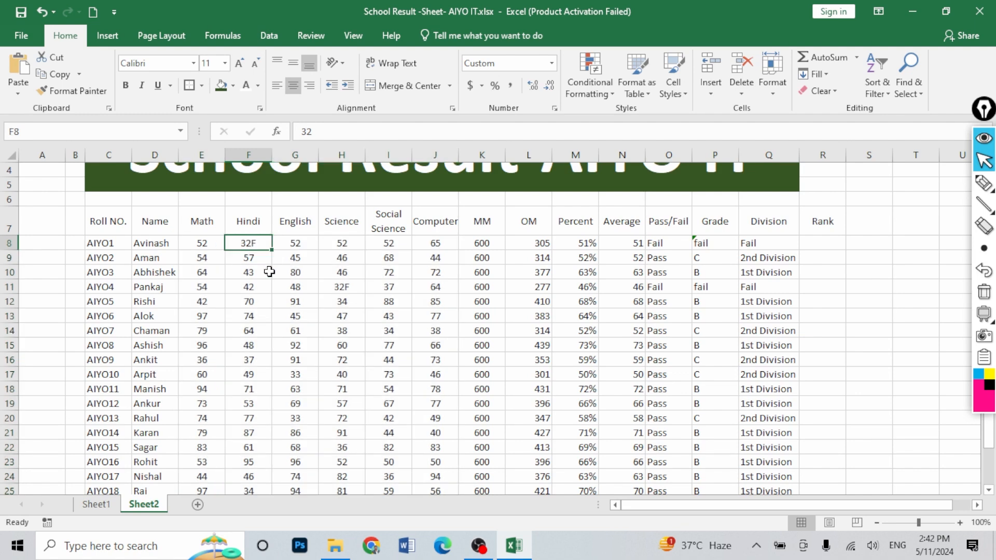
# Highlight the subject marks in E8:J27 that are less than 33 with Light Red Fill with Dark Red Text.
pyautogui.click(343, 287)
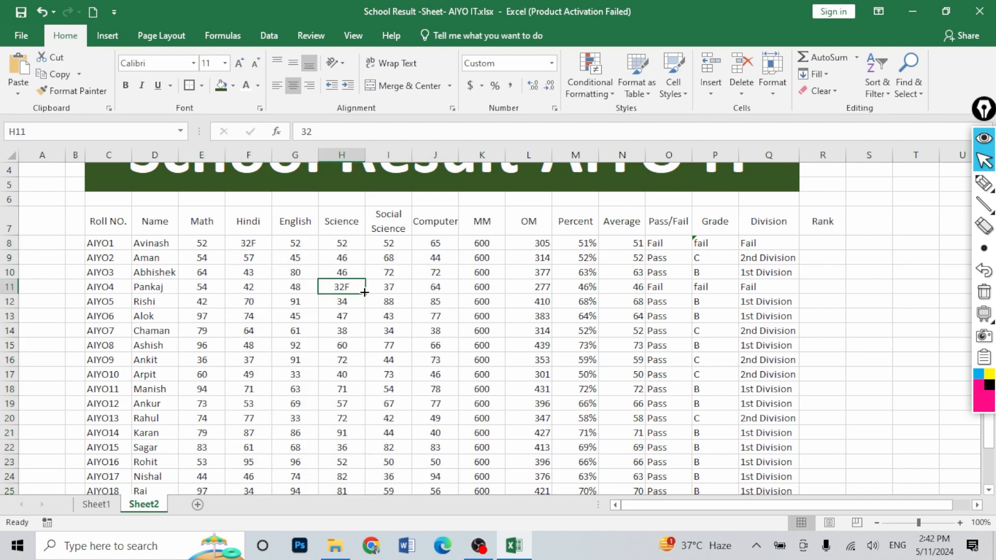
pyautogui.click(257, 243)
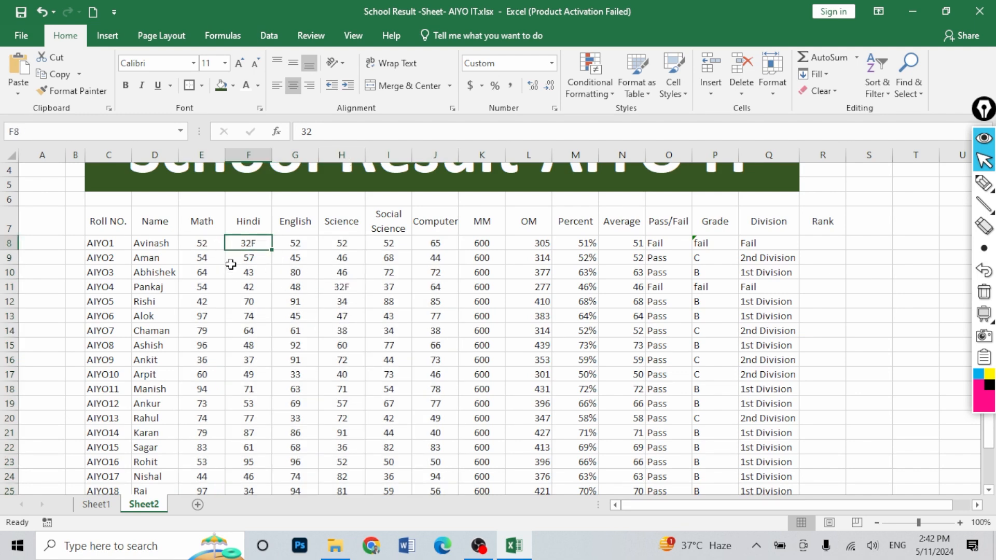
pyautogui.moveTo(205, 242); pyautogui.dragTo(433, 444)
pyautogui.scroll(2, 467, 259)
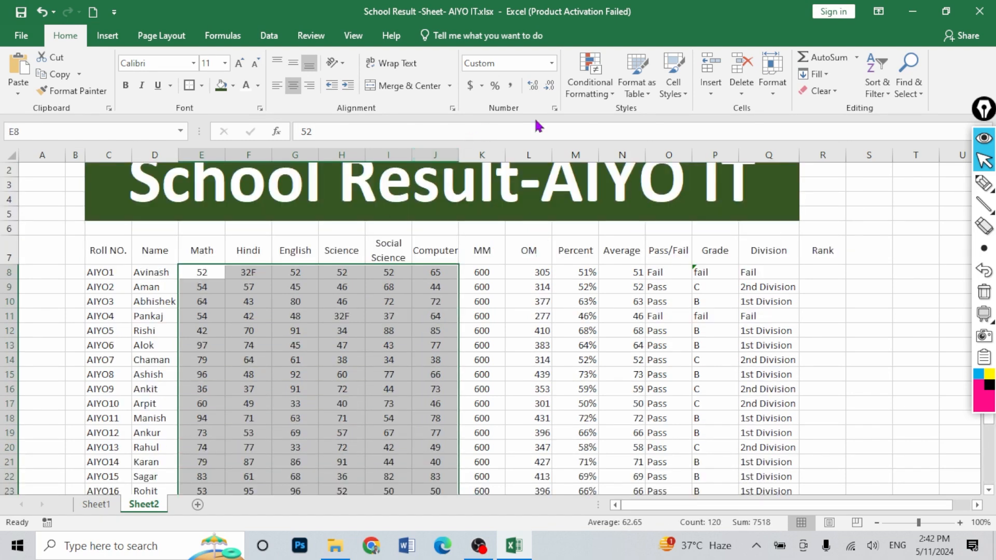
pyautogui.click(589, 89)
pyautogui.moveTo(648, 119)
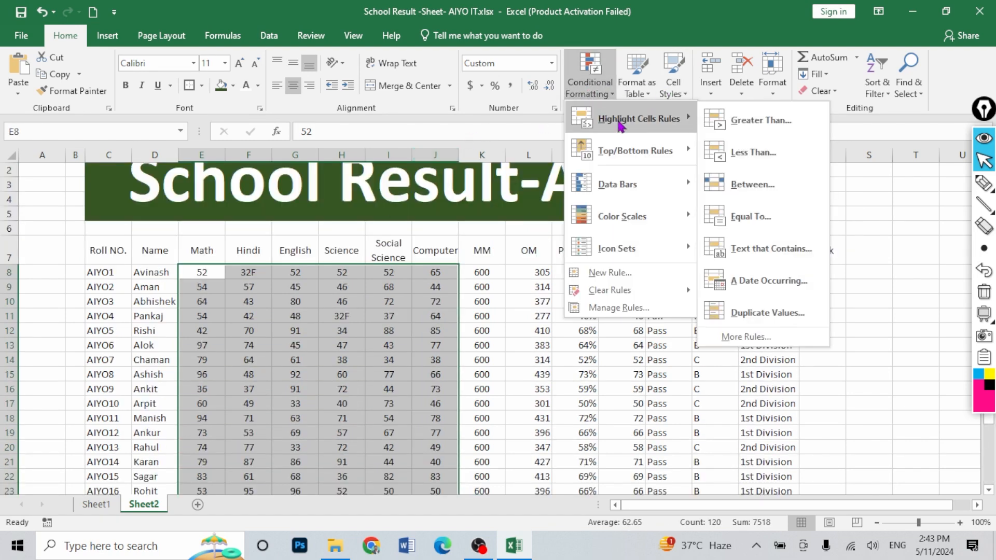
pyautogui.click(739, 152)
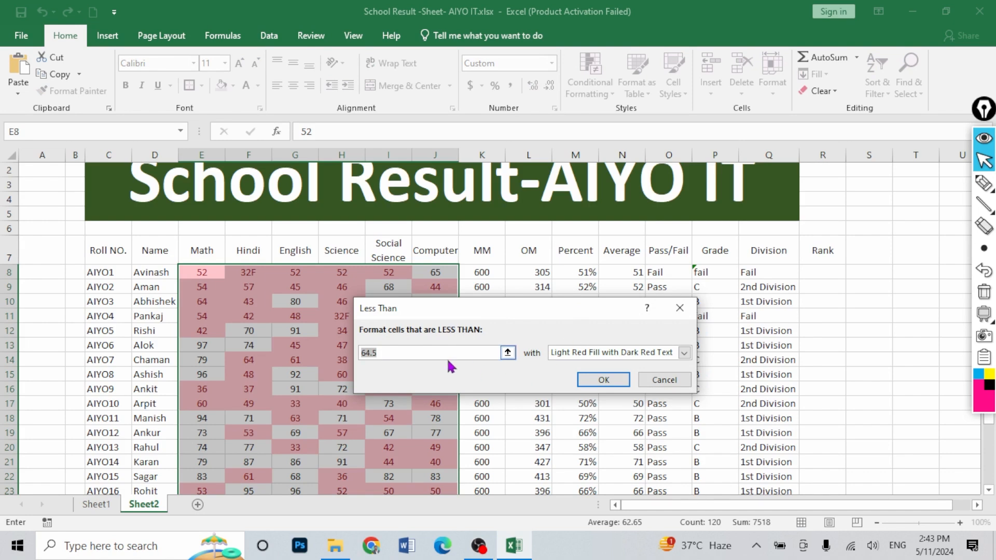
pyautogui.press('BackSpace')
pyautogui.write('33')
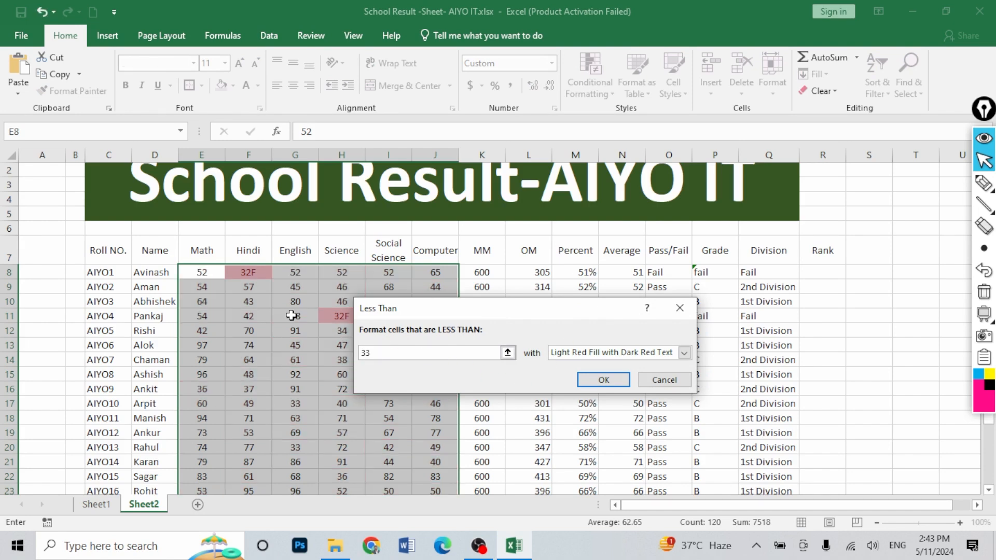
pyautogui.click(603, 380)
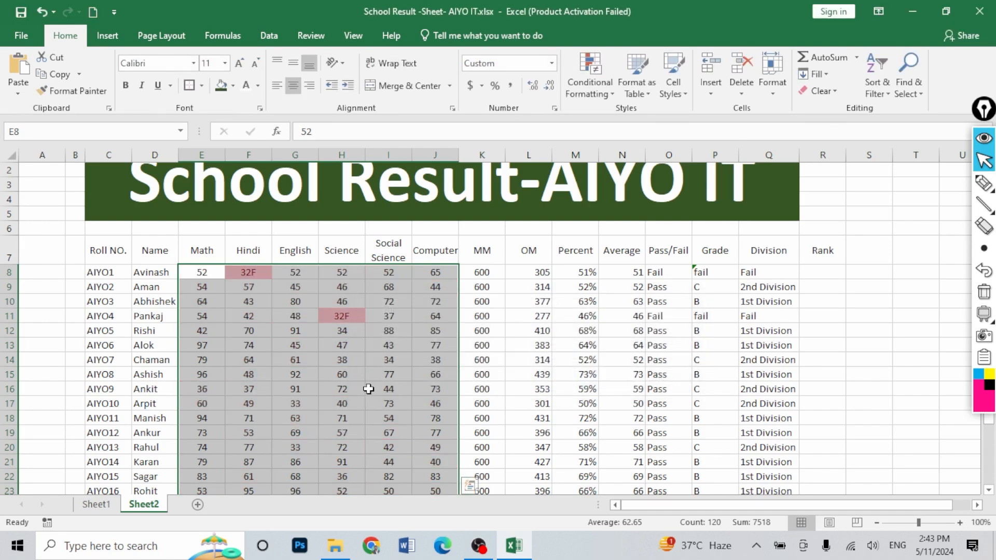
pyautogui.click(387, 347)
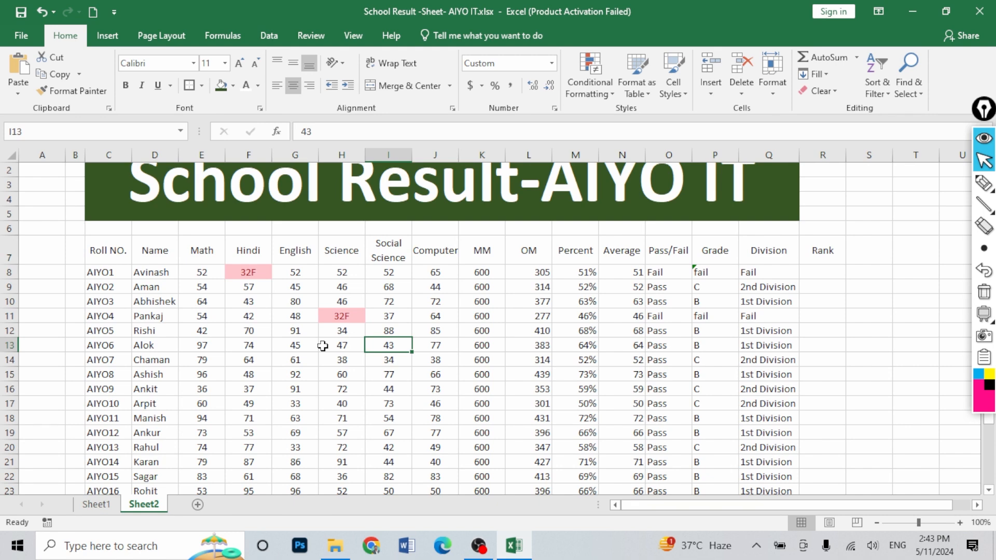
# Change the Social Science mark for roll number AIYO7 in I14 to 3.
pyautogui.click(384, 361)
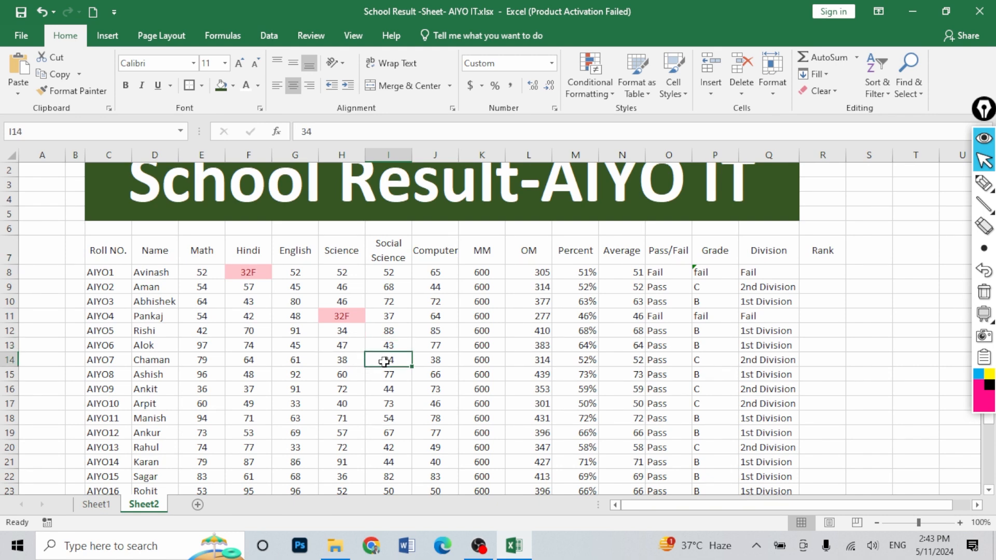
pyautogui.write('3')
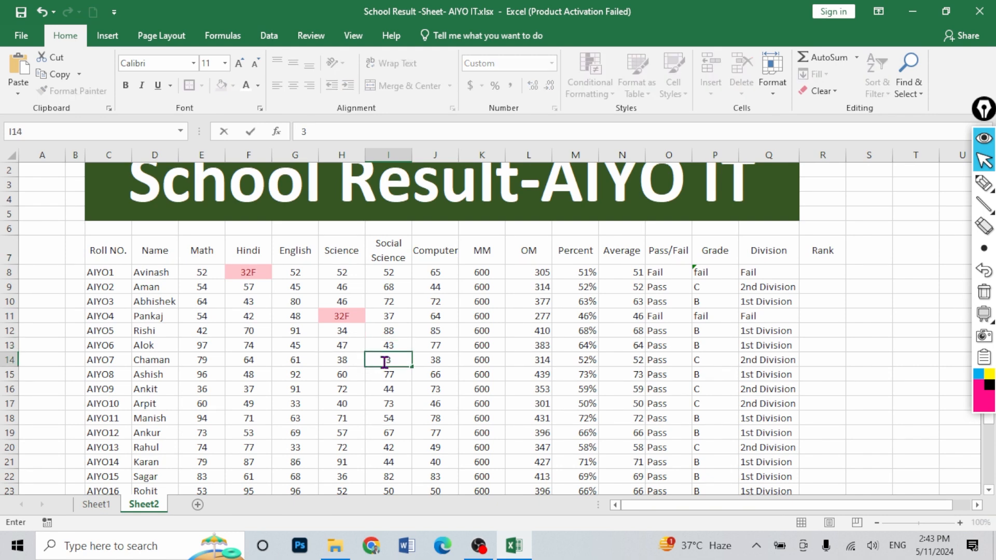
pyautogui.write('F')
pyautogui.press('Return')
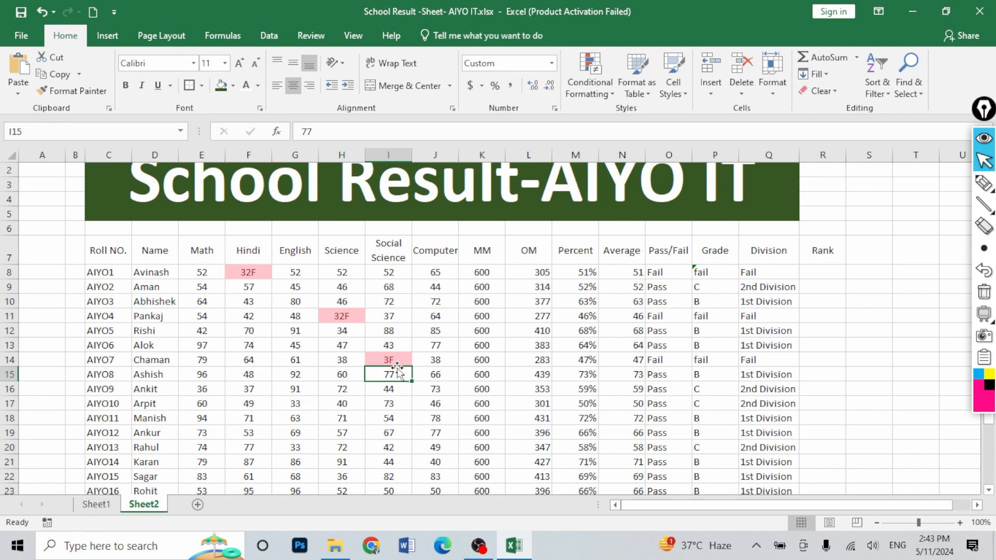
# Check the changed mark in I14 against the Pass/Fail and Division formulas, and compare the Division formula in row 11.
pyautogui.click(388, 359)
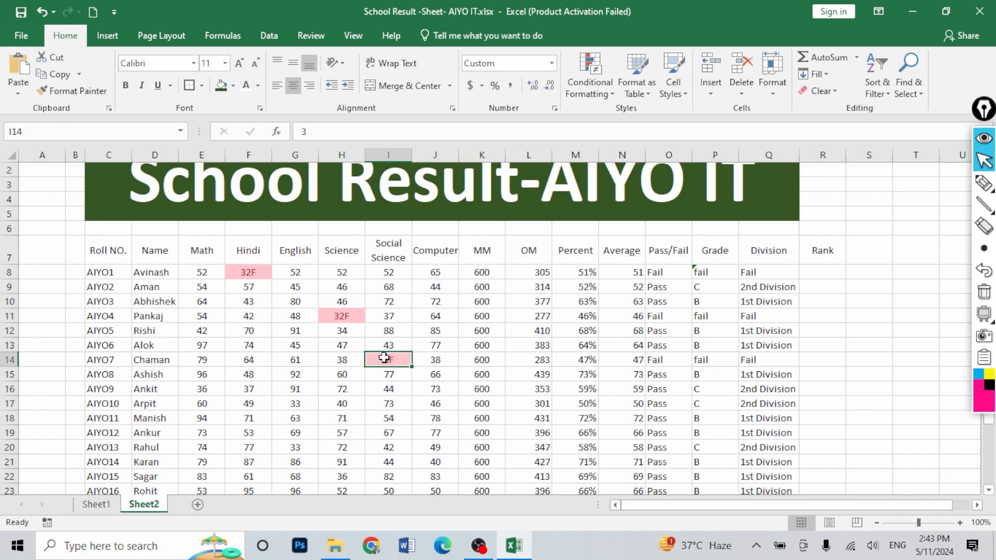
pyautogui.click(698, 360)
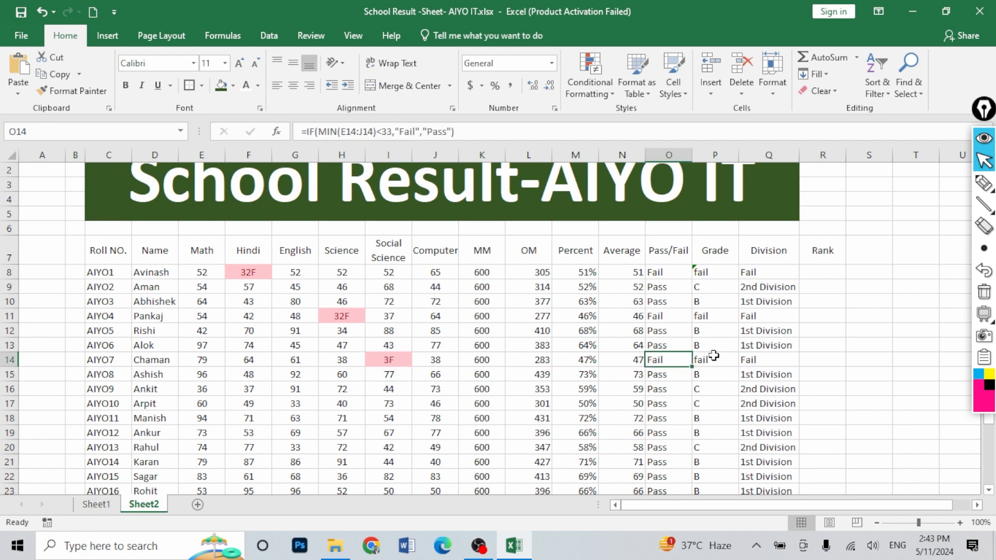
pyautogui.click(765, 360)
pyautogui.click(764, 313)
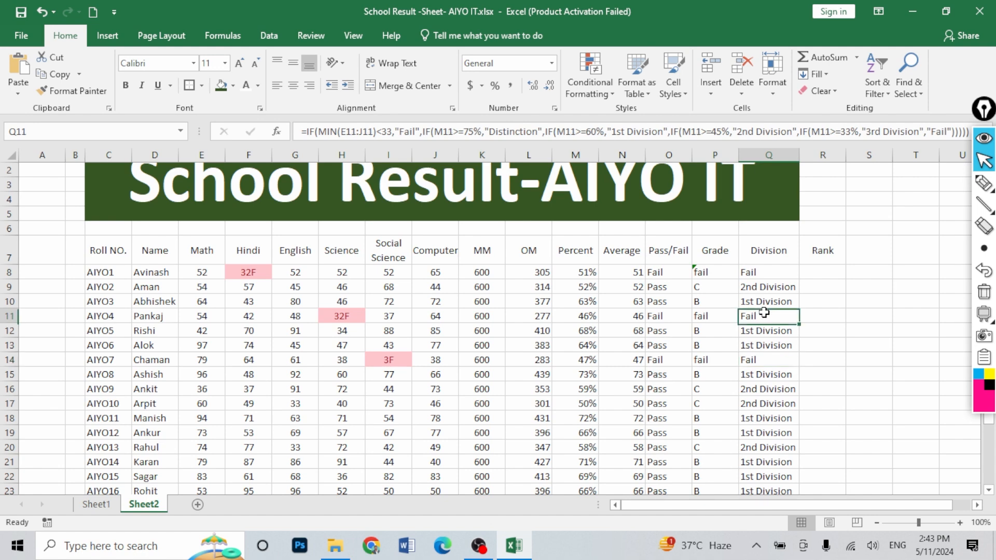
pyautogui.scroll(-4, 764, 313)
pyautogui.click(746, 360)
pyautogui.scroll(3, 749, 353)
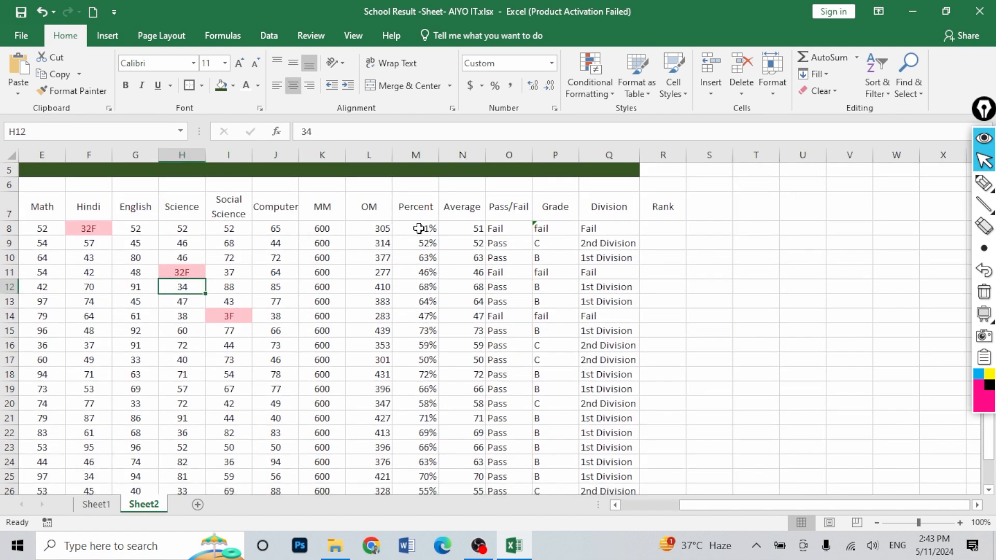
# Define a new conditional formatting rule for the percentages in M8:M27, covering only cells with a value less than 33.
pyautogui.moveTo(419, 228); pyautogui.dragTo(418, 440)
pyautogui.click(592, 92)
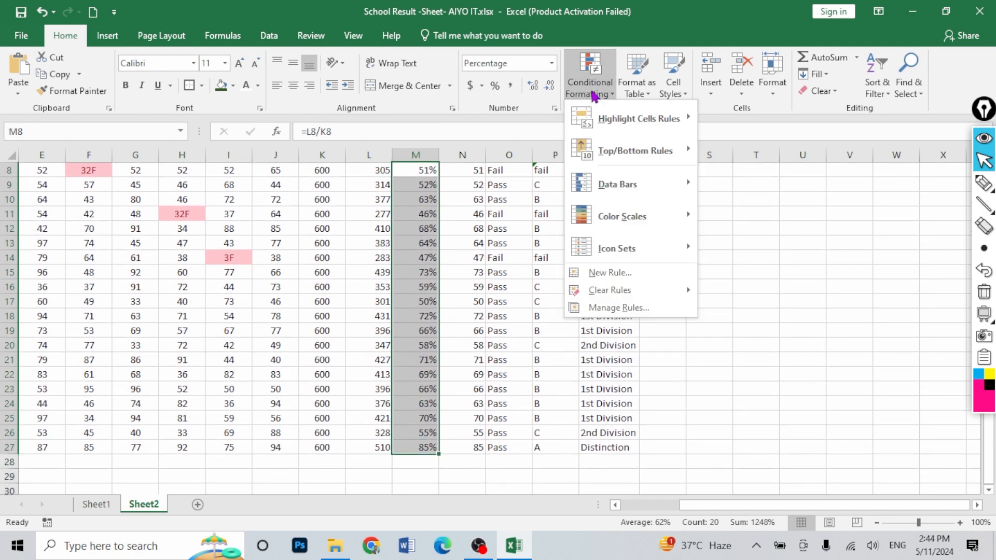
pyautogui.click(625, 274)
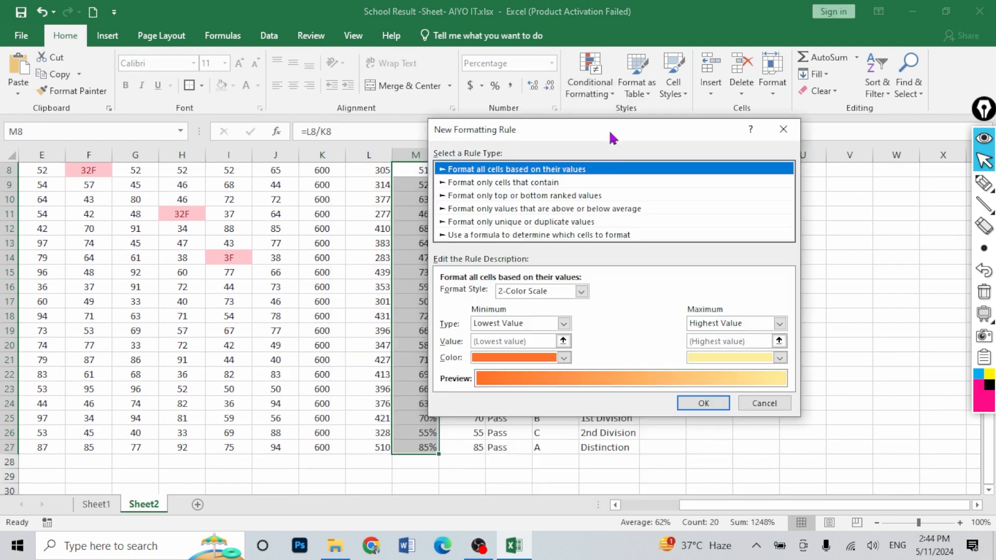
pyautogui.click(533, 184)
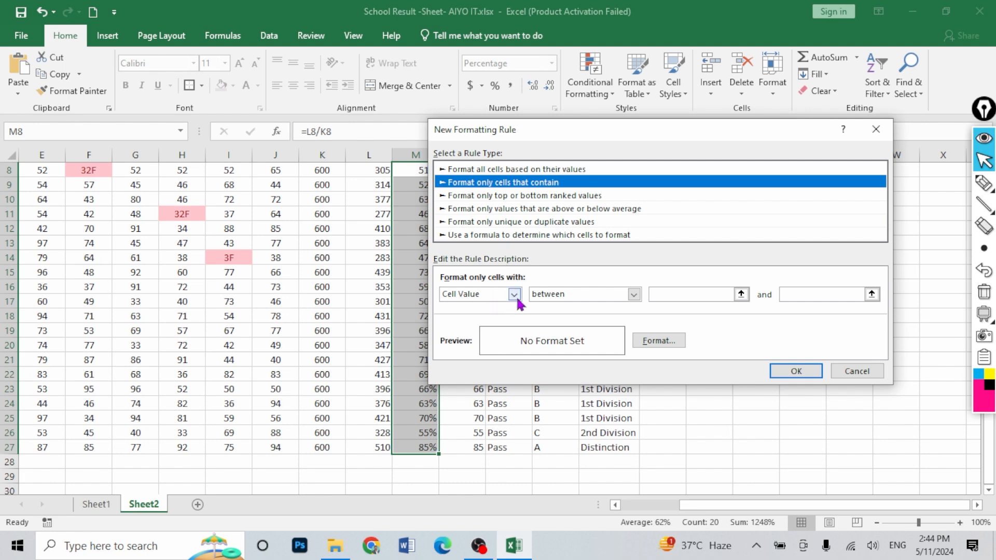
pyautogui.click(633, 294)
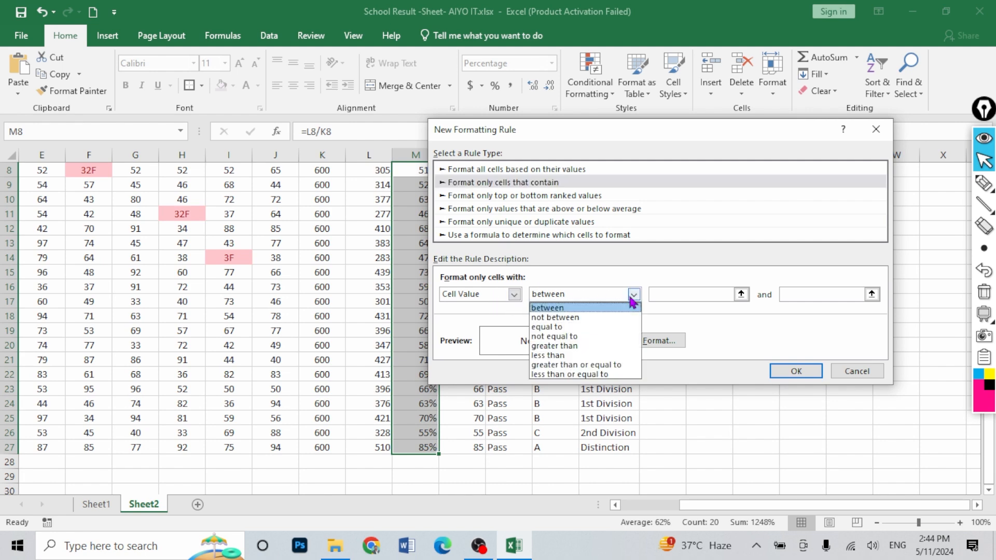
pyautogui.click(574, 356)
pyautogui.click(683, 293)
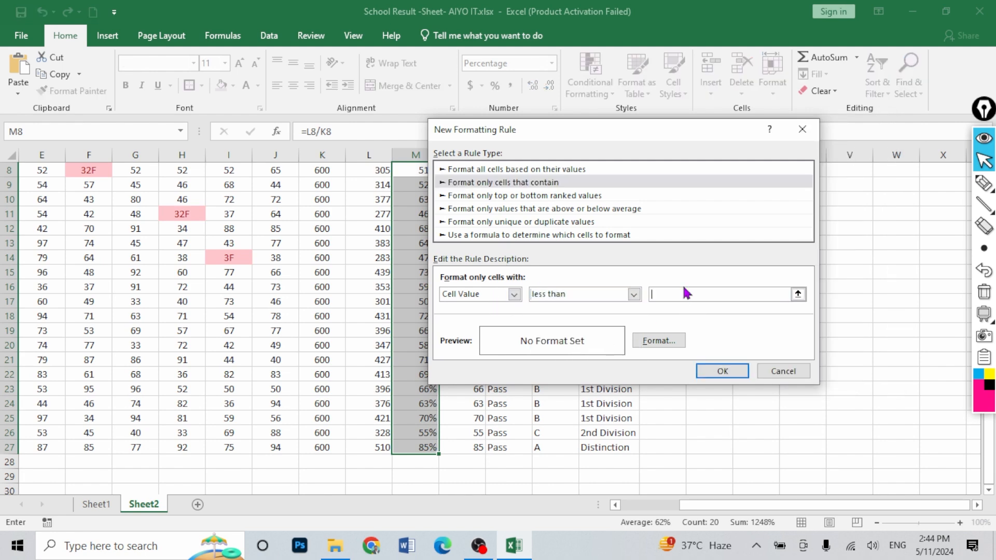
pyautogui.write('33')
# Give the less-than rule on the Percent column a bold red font and apply it.
pyautogui.click(661, 344)
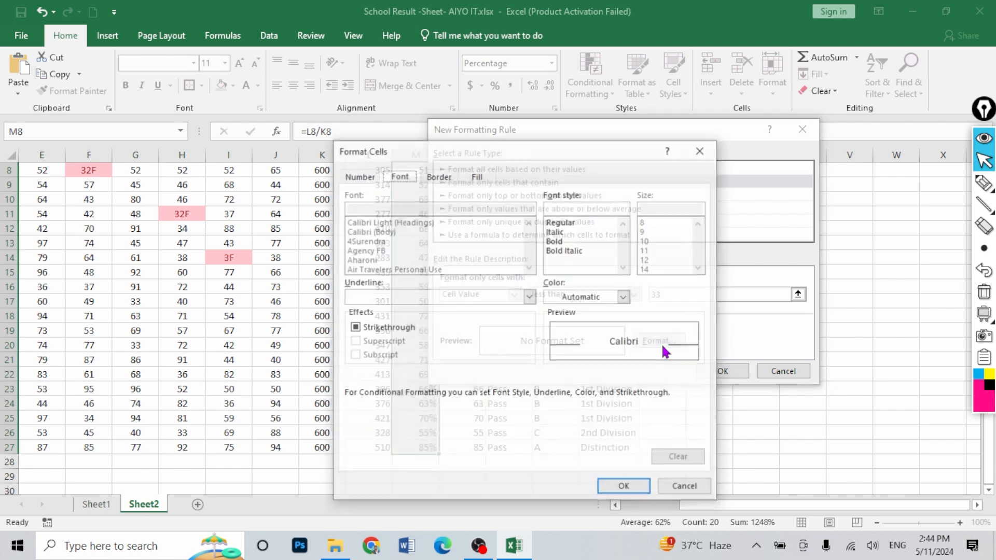
pyautogui.click(483, 177)
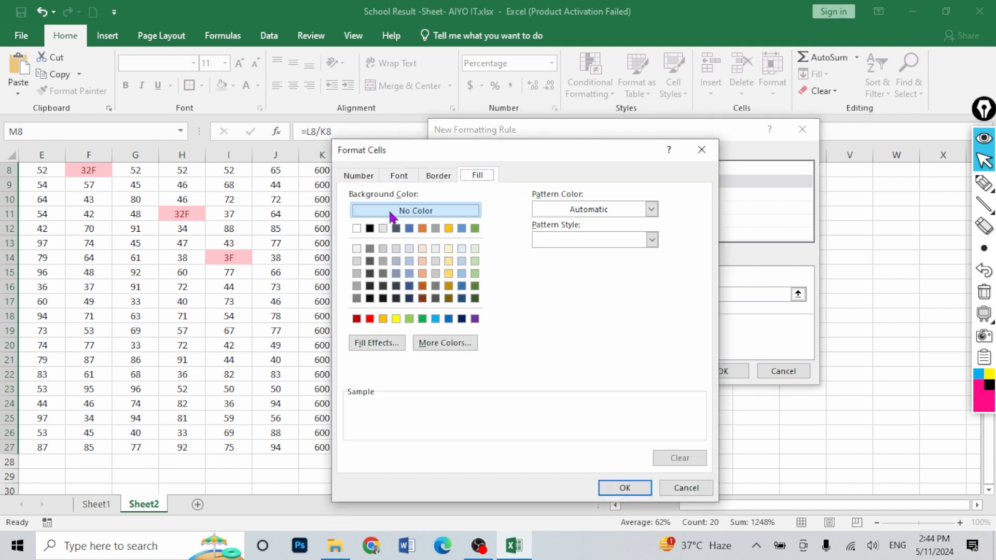
pyautogui.click(409, 179)
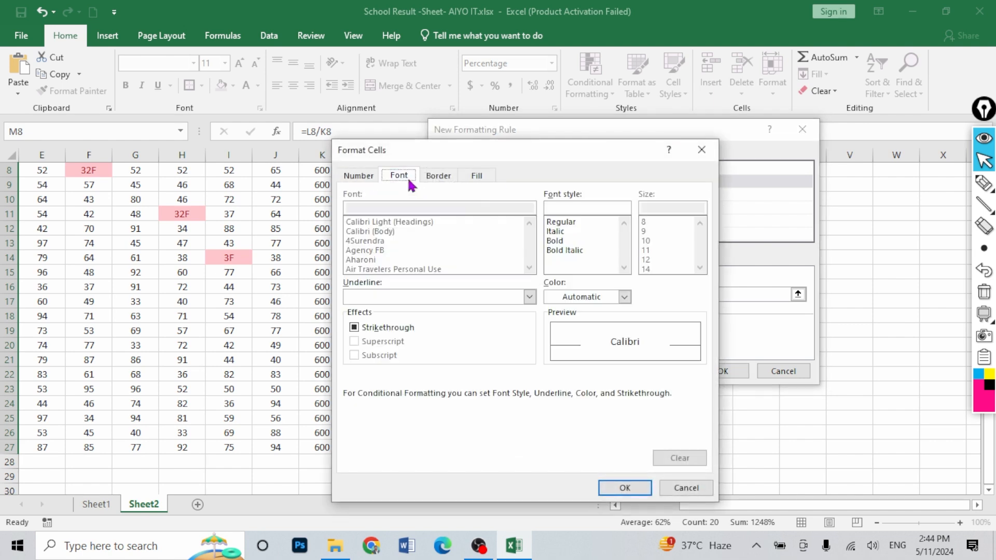
pyautogui.click(556, 241)
pyautogui.click(624, 296)
pyautogui.click(562, 427)
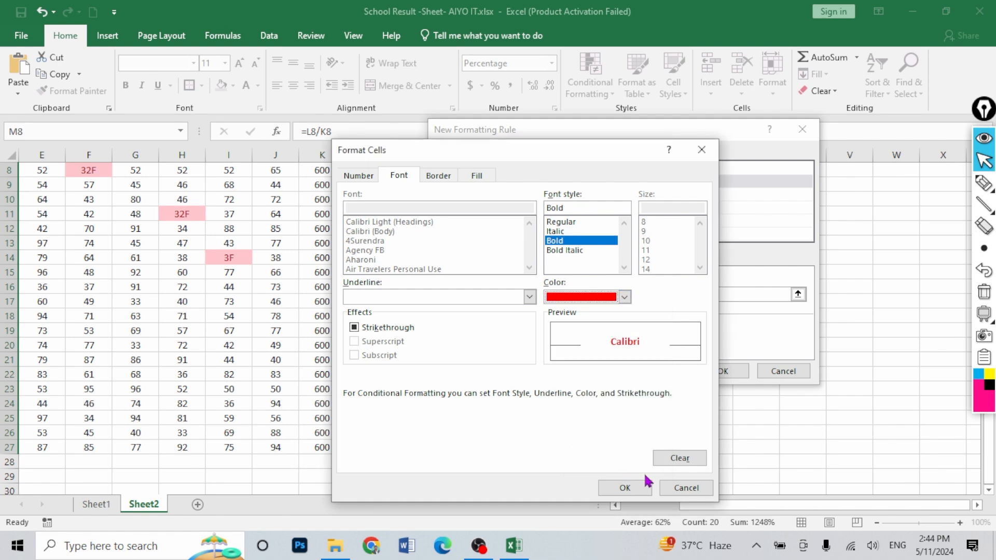
pyautogui.click(638, 487)
pyautogui.click(720, 373)
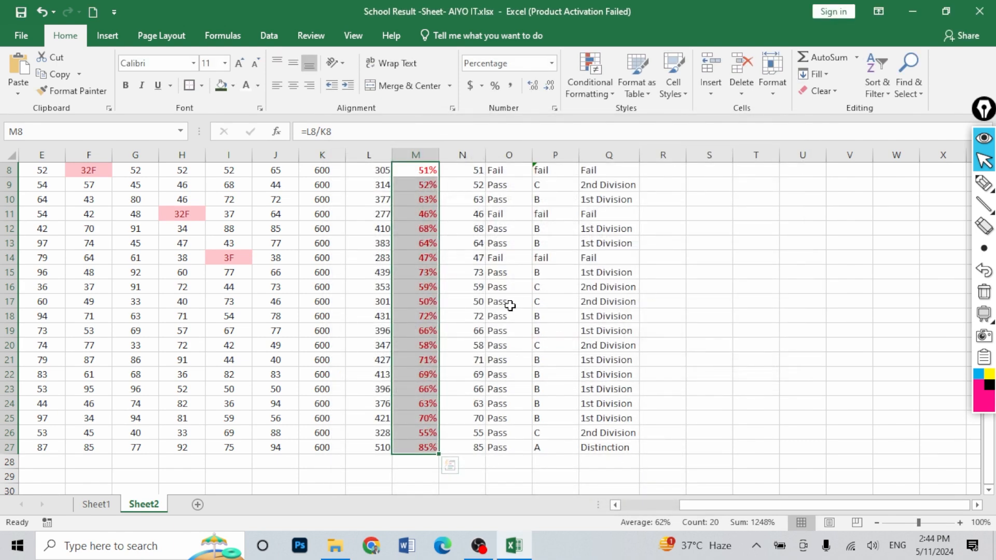
# Edit the less-than threshold of the conditional formatting rule on M8:M27 to suit percentage values and apply it.
pyautogui.click(594, 94)
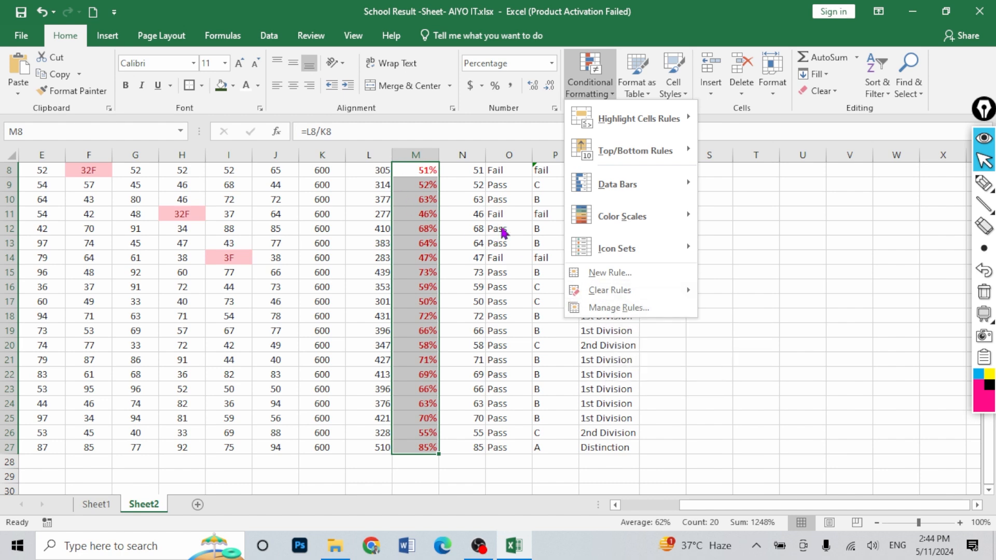
pyautogui.click(617, 307)
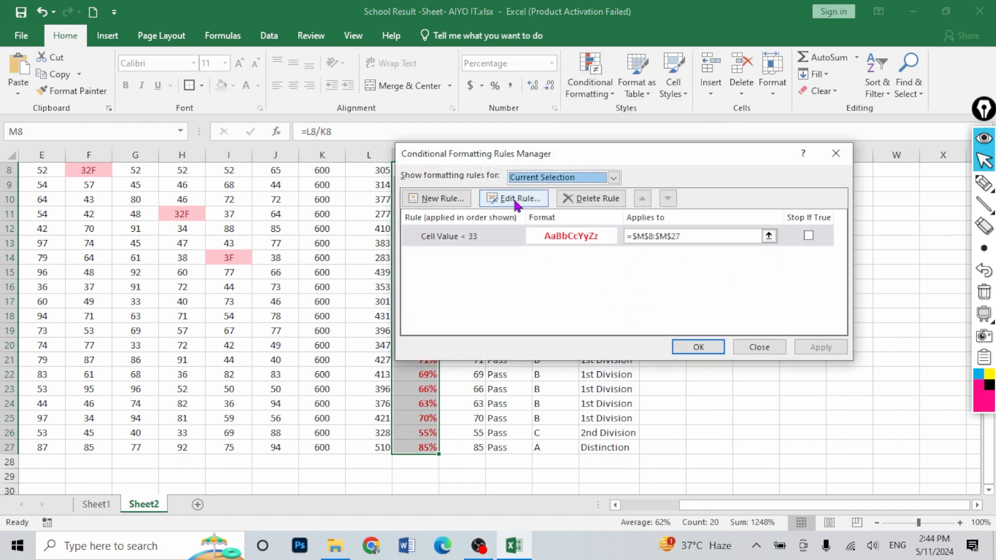
pyautogui.click(517, 200)
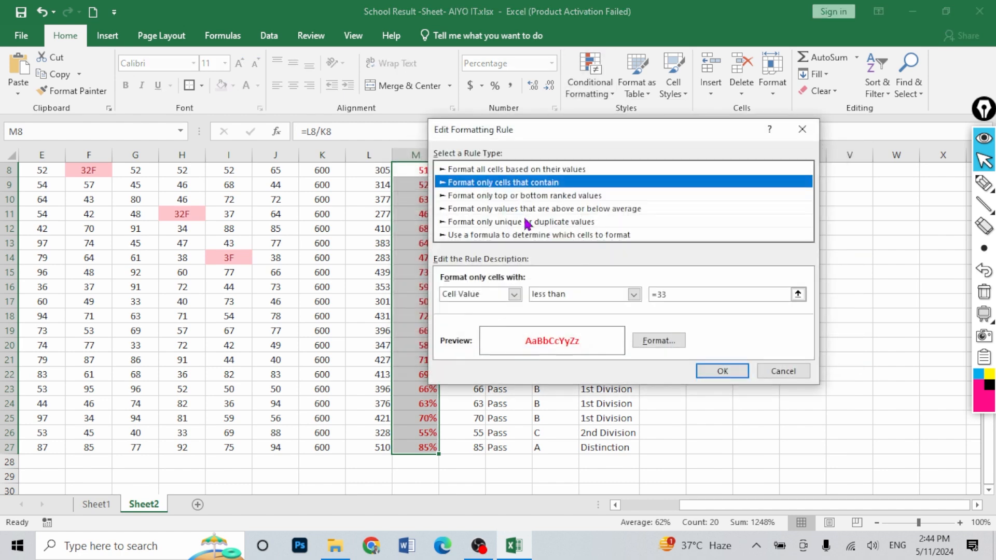
pyautogui.click(673, 296)
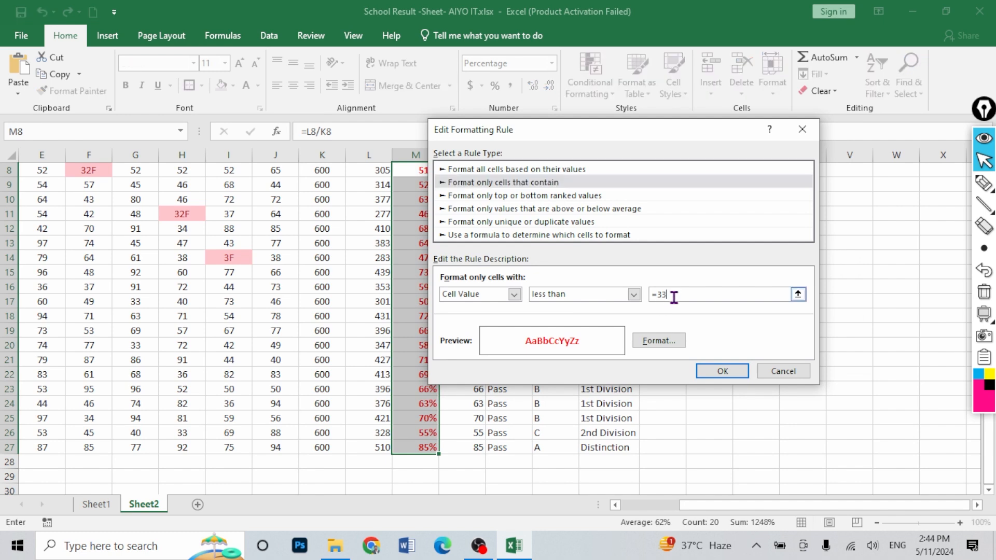
pyautogui.click(736, 372)
pyautogui.click(698, 348)
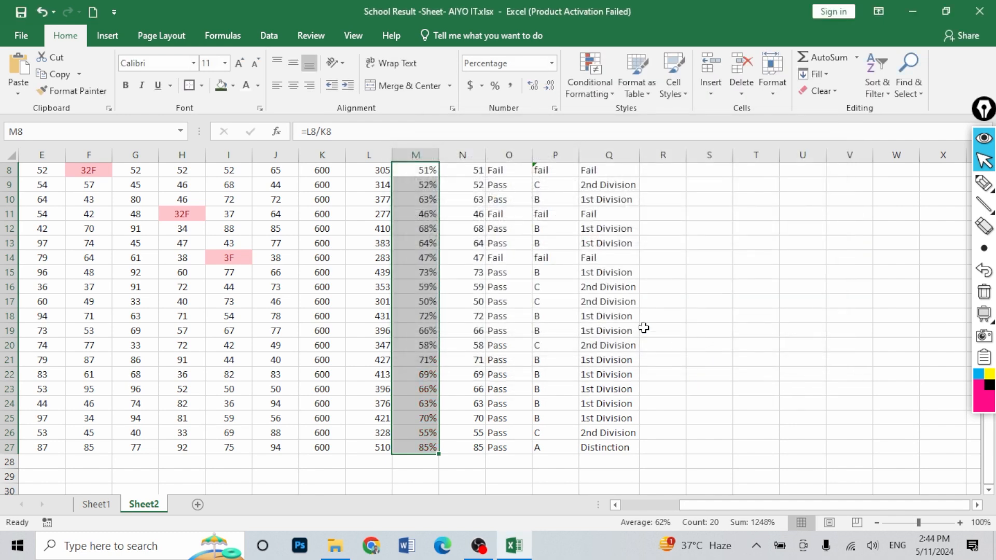
pyautogui.scroll(1, 506, 265)
pyautogui.click(445, 255)
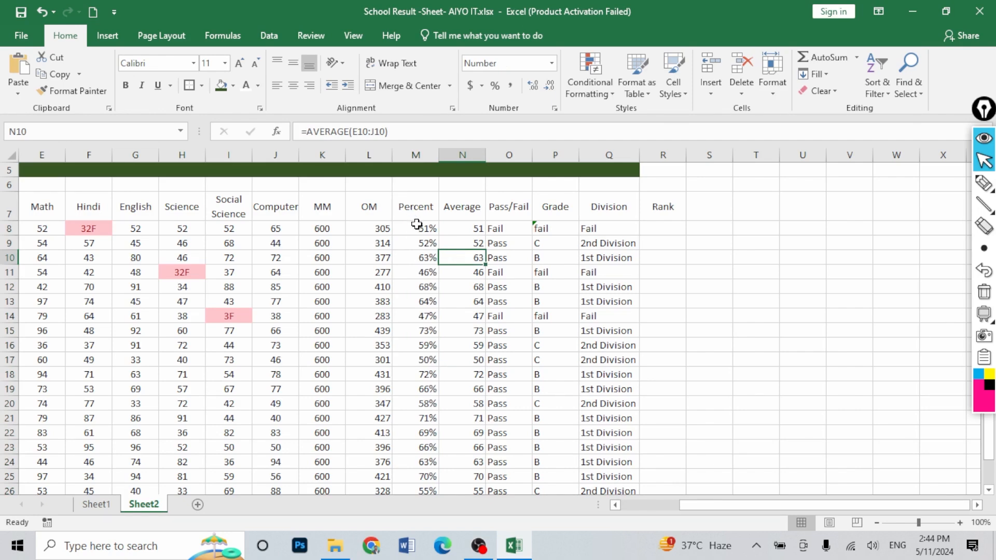
pyautogui.click(467, 233)
pyautogui.scroll(-1, 466, 250)
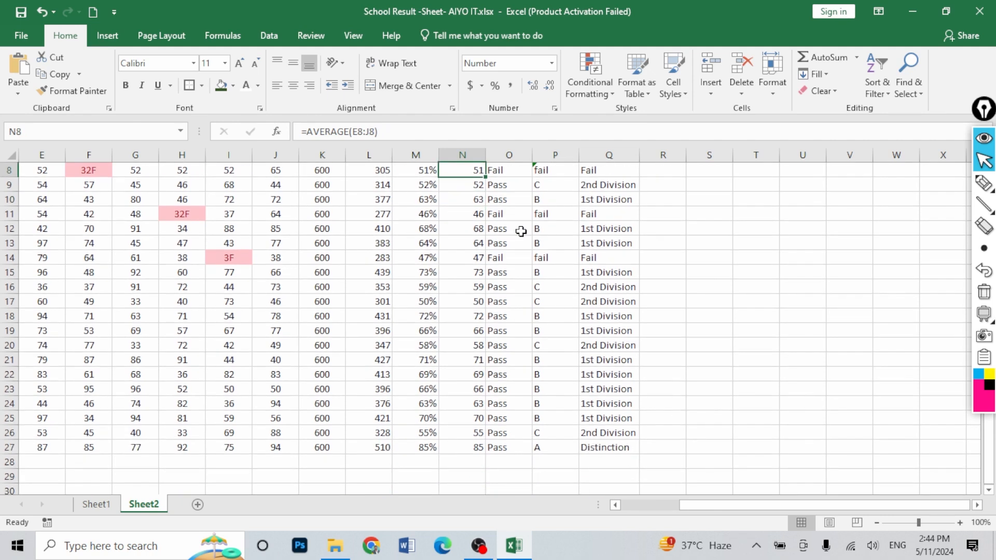
# Start a new conditional formatting rule on the Pass/Fail results O8:O27, using the type that formats only cells that contain something.
pyautogui.scroll(1, 514, 228)
pyautogui.click(514, 227)
pyautogui.moveTo(515, 227); pyautogui.dragTo(513, 440)
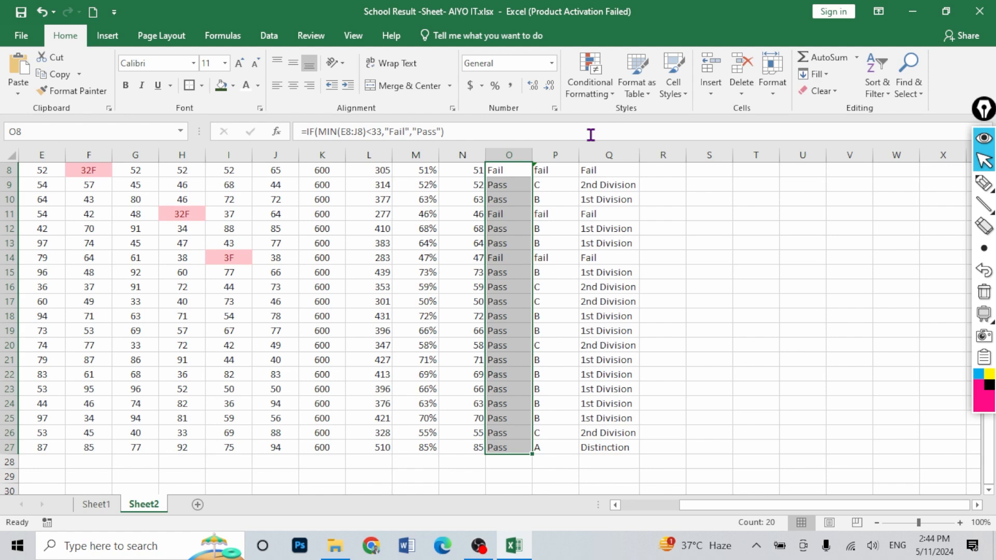
pyautogui.click(595, 94)
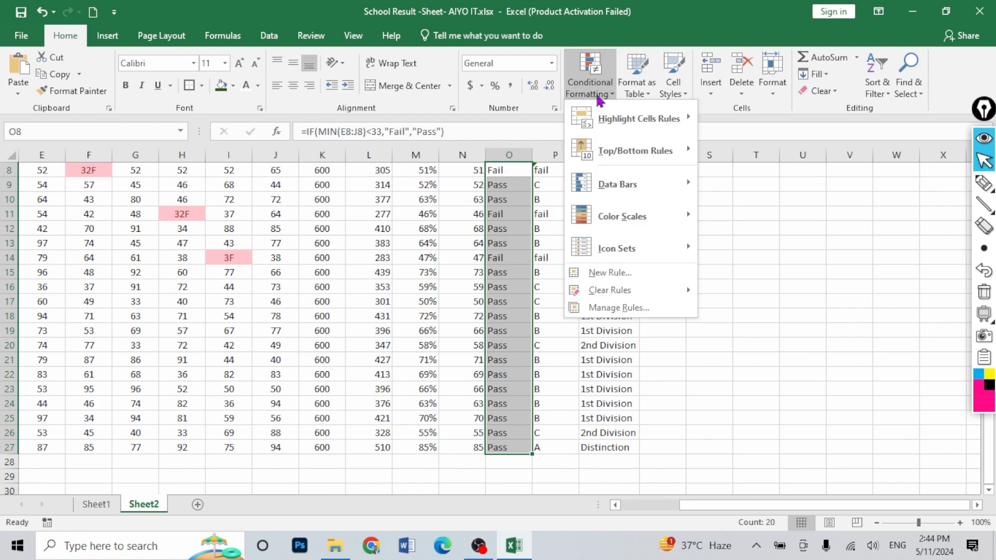
pyautogui.click(633, 277)
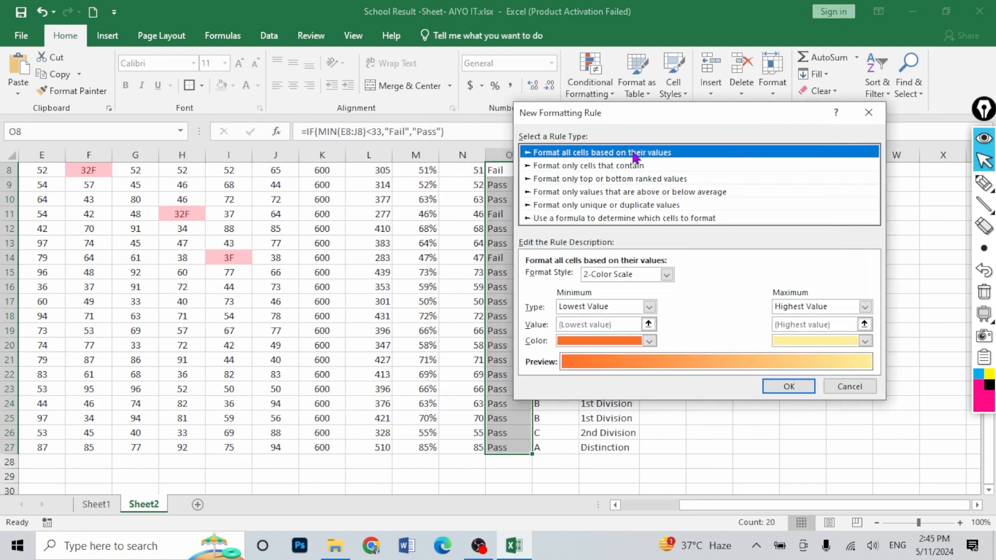
pyautogui.click(597, 166)
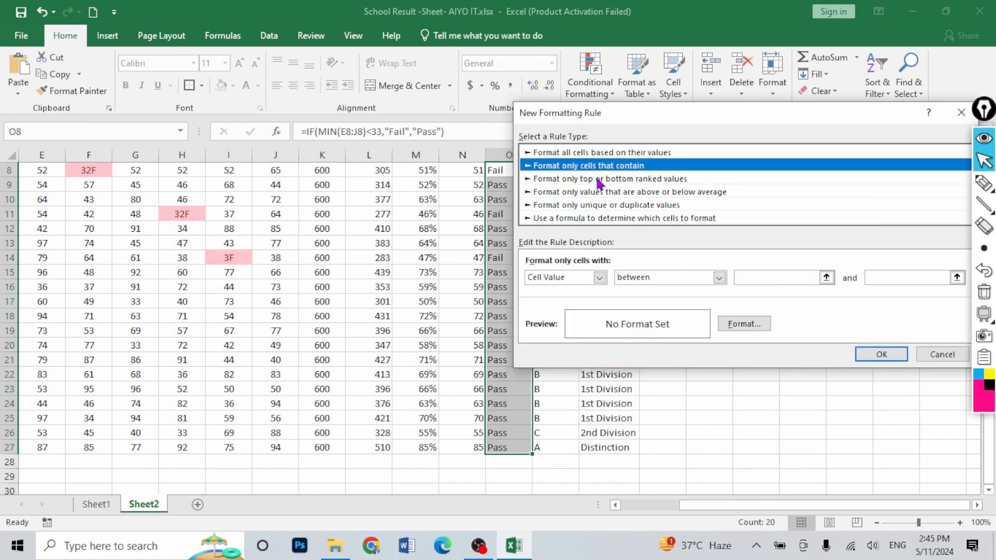
# Make the new rule match cells with specific text containing "Fail".
pyautogui.click(593, 279)
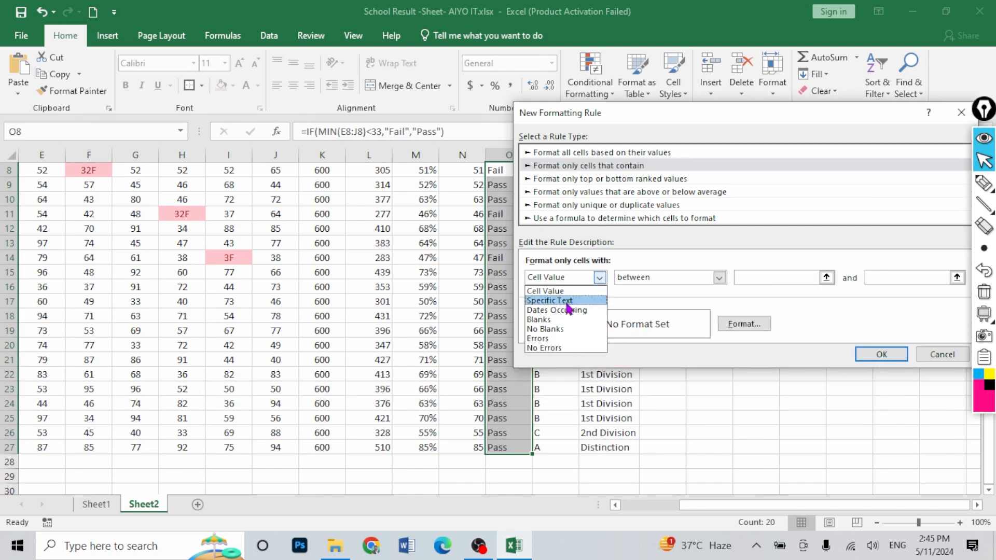
pyautogui.click(550, 301)
pyautogui.click(734, 277)
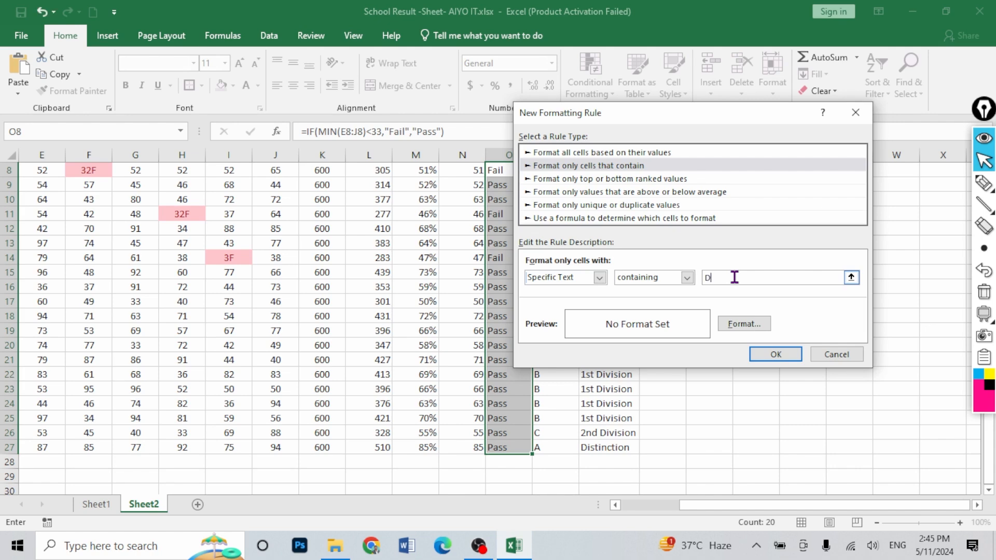
pyautogui.write('Da')
pyautogui.press('BackSpace')
pyautogui.press('BackSpace')
pyautogui.write('Fa')
# Give the Fail rule a red fill with a bold white font and apply it to the Pass/Fail column.
pyautogui.click(744, 324)
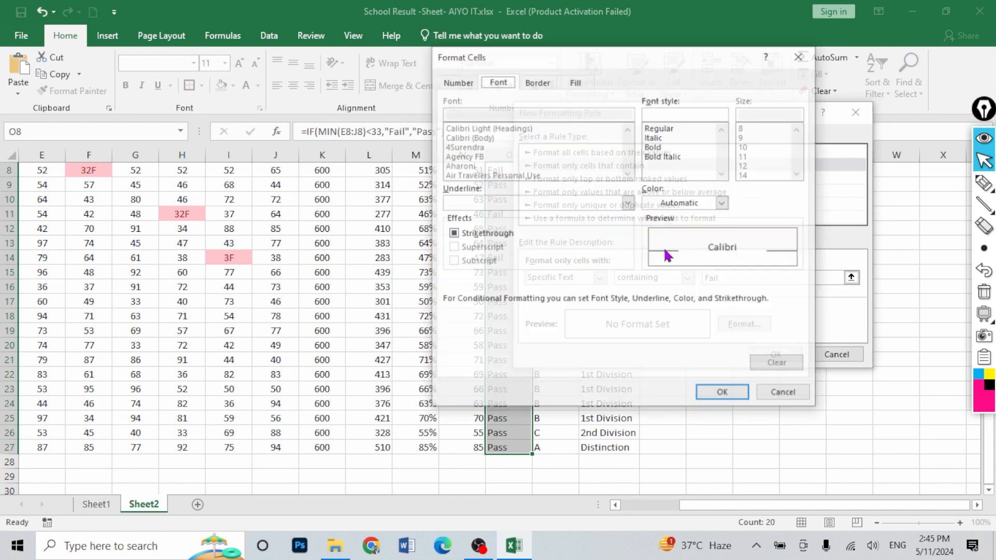
pyautogui.click(572, 81)
pyautogui.click(467, 224)
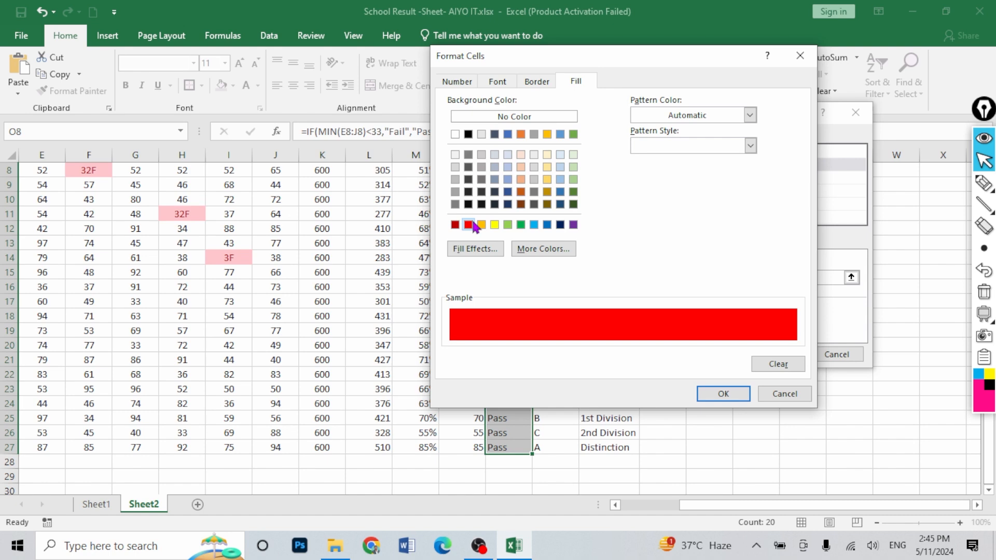
pyautogui.click(534, 83)
pyautogui.click(498, 83)
pyautogui.click(656, 148)
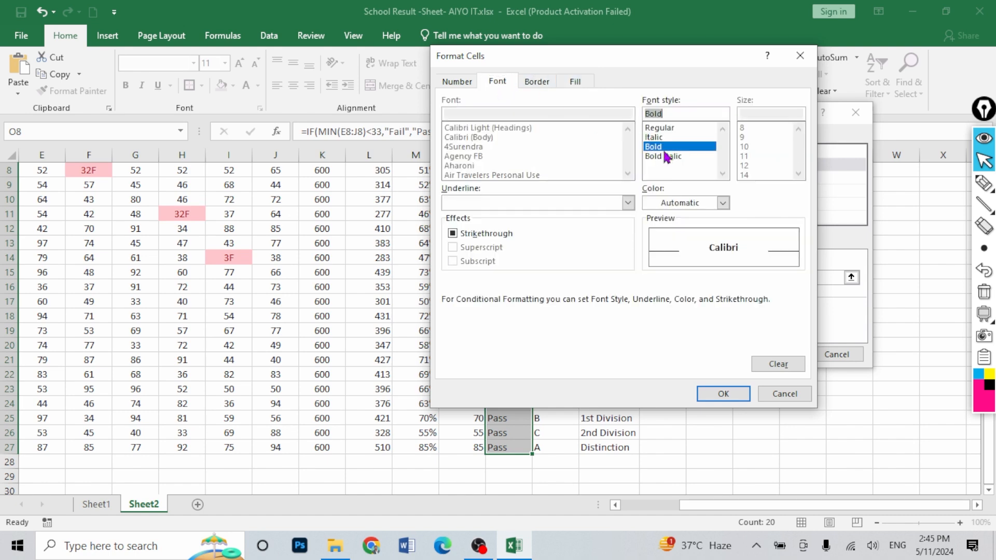
pyautogui.click(723, 202)
pyautogui.click(650, 254)
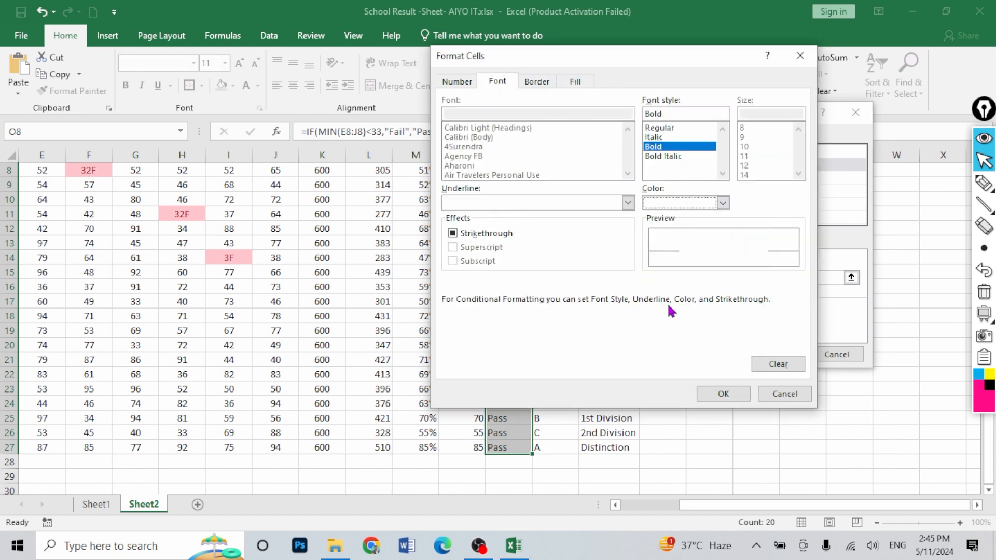
pyautogui.press('Return')
pyautogui.click(787, 355)
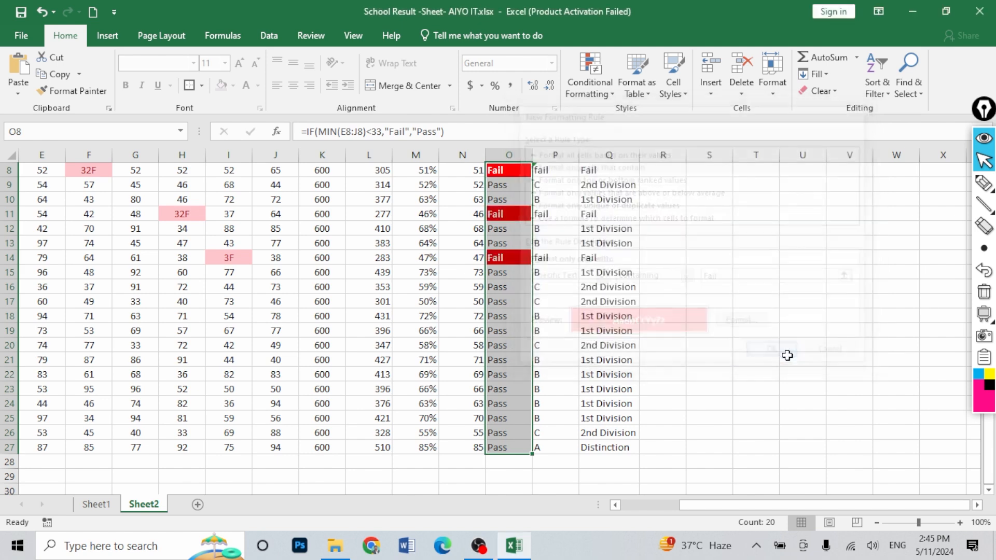
# Copy the formatting of Pass/Fail cell O8 onto the Grade and Division results in P8:Q27 with Format Painter.
pyautogui.click(571, 226)
pyautogui.scroll(2, 572, 227)
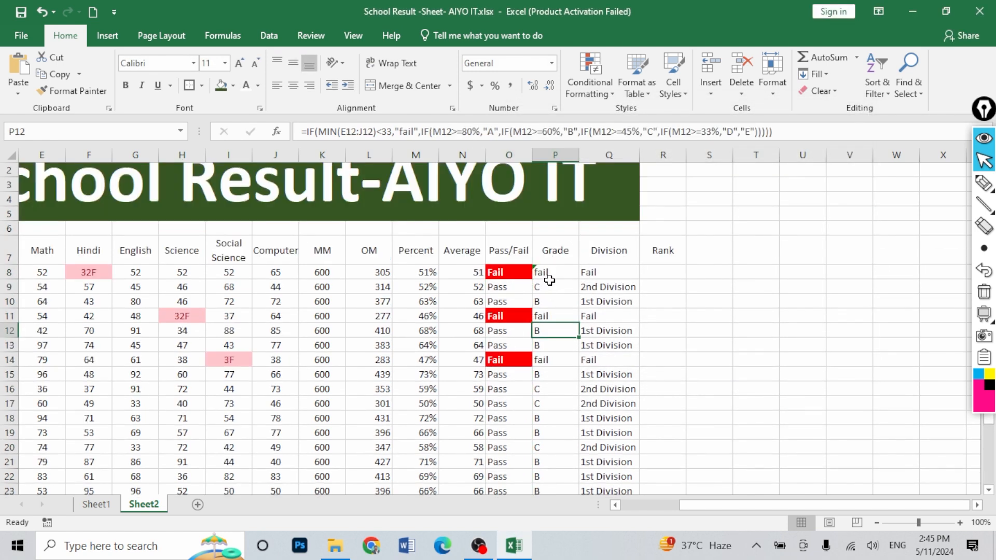
pyautogui.click(560, 266)
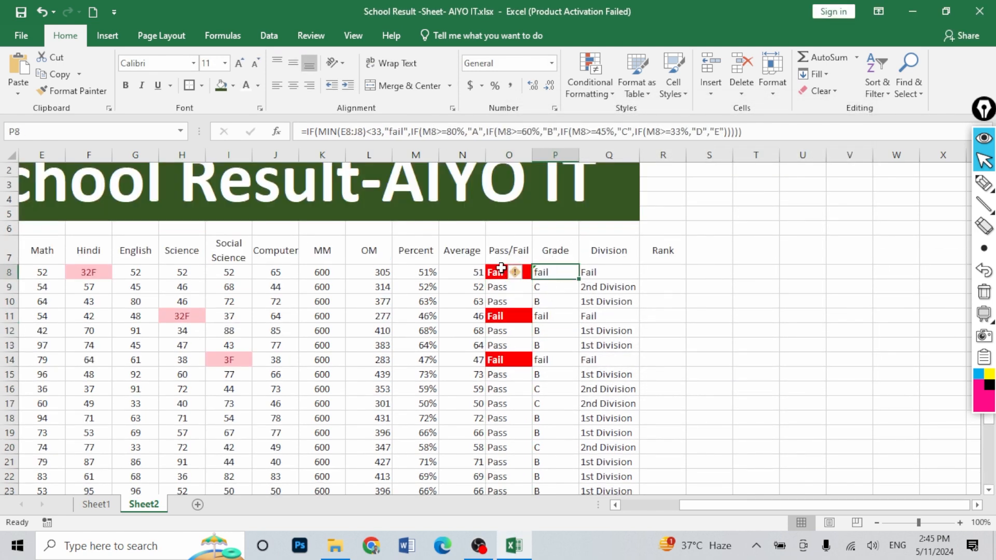
pyautogui.click(498, 272)
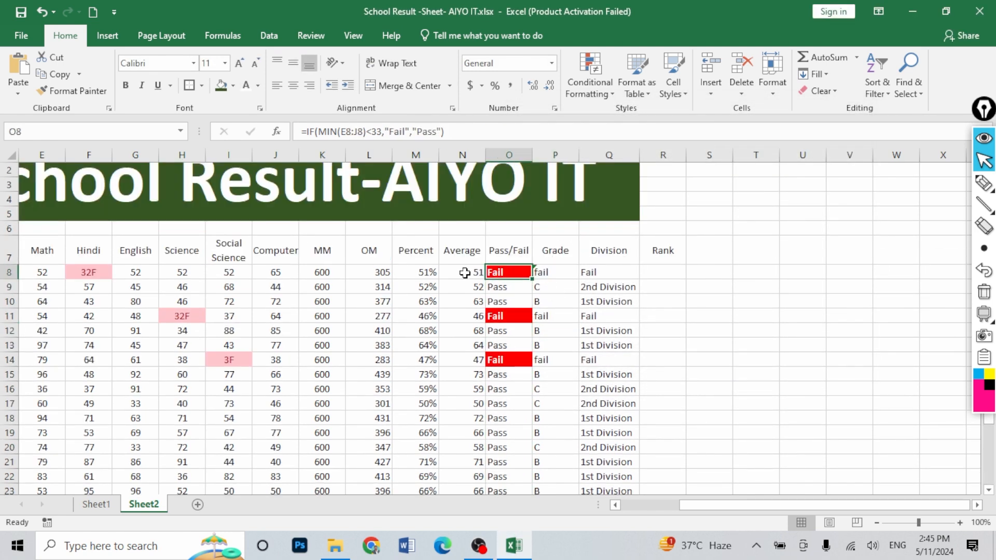
pyautogui.click(73, 91)
pyautogui.moveTo(544, 271)
pyautogui.mouseDown()
pyautogui.moveTo(628, 386)
pyautogui.moveTo(615, 500)
pyautogui.moveTo(612, 477)
pyautogui.mouseUp()
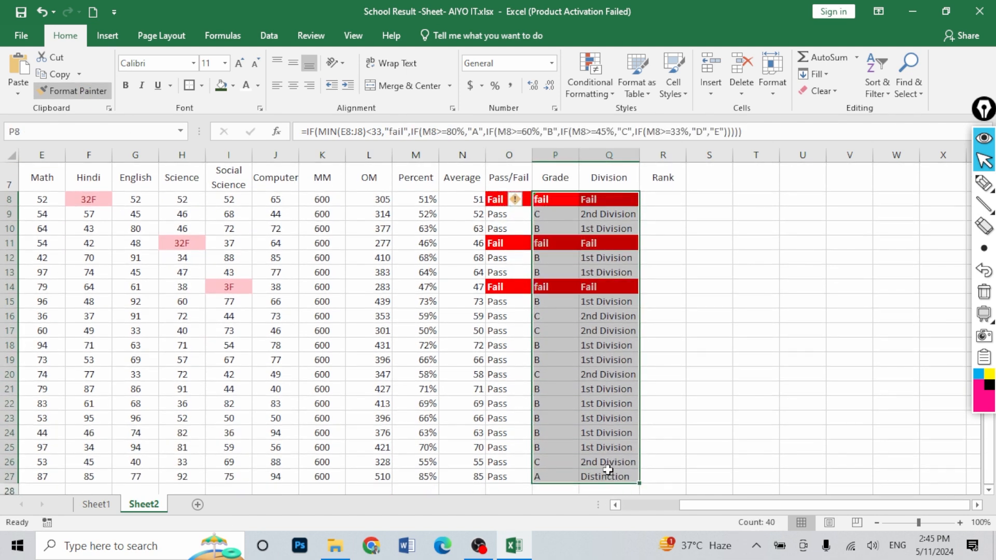
pyautogui.scroll(1, 701, 293)
pyautogui.click(667, 301)
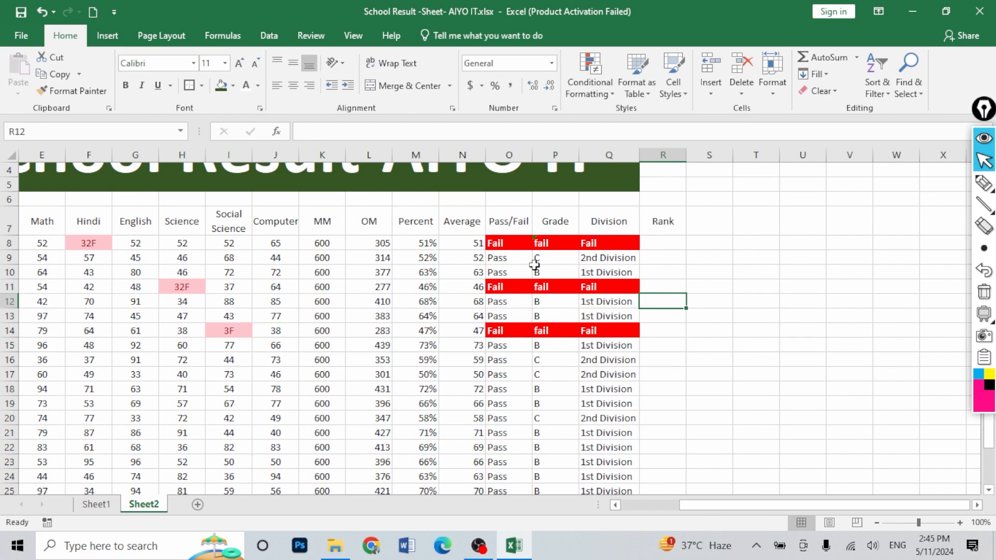
# Ignore the omitted adjacent cells error on the Grade formula in P8.
pyautogui.click(542, 239)
pyautogui.click(517, 253)
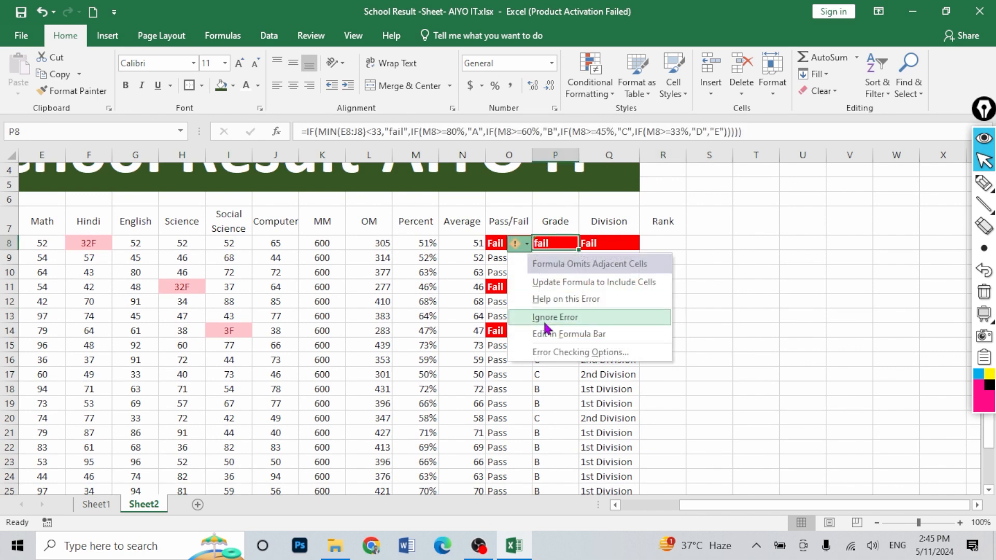
pyautogui.click(544, 322)
pyautogui.click(675, 254)
# Format the header row C7:R7 with a gold fill and bold text at size 12.
pyautogui.moveTo(776, 502); pyautogui.dragTo(534, 445)
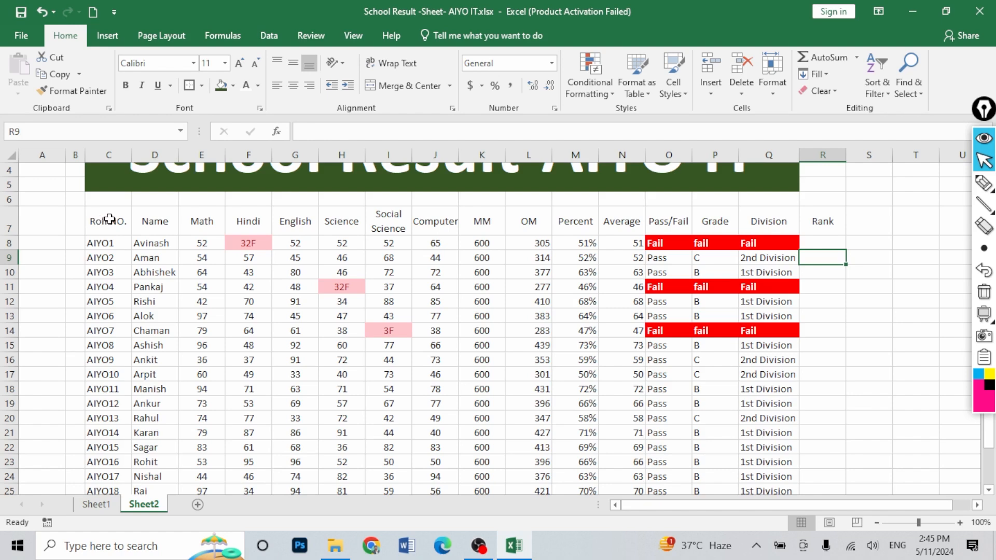
pyautogui.moveTo(109, 219); pyautogui.dragTo(822, 221)
pyautogui.click(233, 86)
pyautogui.click(244, 198)
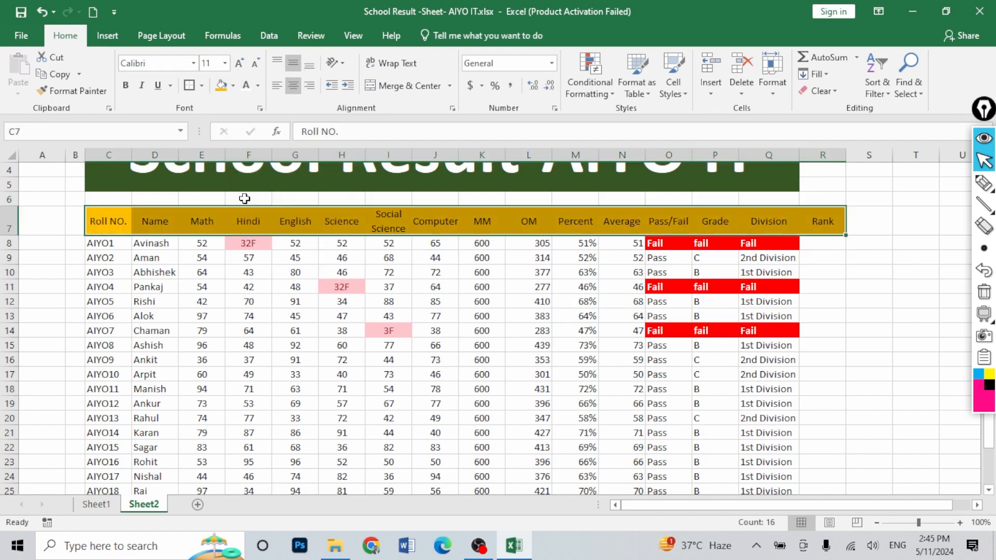
pyautogui.hotkey('ctrl', 'b')
pyautogui.click(239, 64)
pyautogui.click(205, 258)
# Make all the student data below the header row bold as well.
pyautogui.click(99, 220)
pyautogui.hotkey('ctrl', 'shift', 'Right')
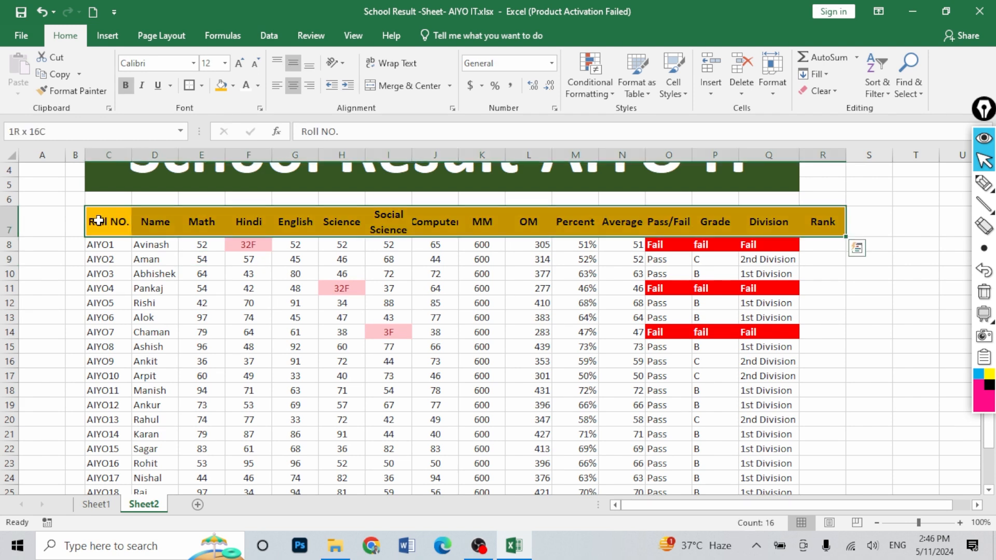
pyautogui.hotkey('ctrl', 'shift', 'Down')
pyautogui.hotkey('ctrl', 'b')
pyautogui.click(296, 277)
pyautogui.moveTo(110, 179); pyautogui.dragTo(615, 199)
pyautogui.hotkey('ctrl', 'a')
pyautogui.click(395, 269)
# Fill the roll numbers in C8:C27 with black and the names in D8:D27 with light grey.
pyautogui.moveTo(101, 203); pyautogui.dragTo(93, 458)
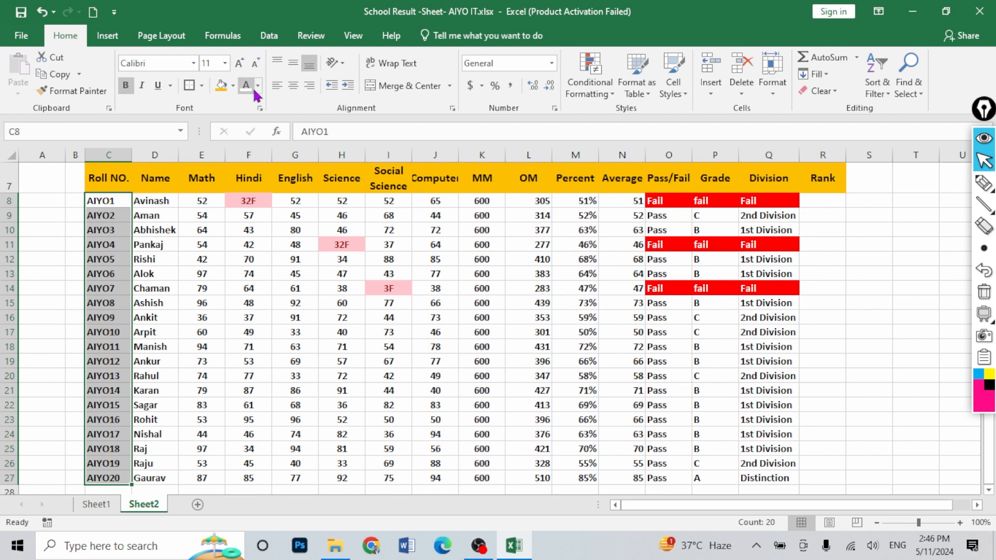
pyautogui.click(232, 85)
pyautogui.click(233, 119)
pyautogui.moveTo(154, 204); pyautogui.dragTo(156, 480)
pyautogui.click(233, 86)
pyautogui.click(221, 132)
# Fill the subject marks E8:J27 with light gold and autofit the width of the Computer column.
pyautogui.moveTo(201, 200); pyautogui.dragTo(436, 479)
pyautogui.click(233, 86)
pyautogui.click(302, 138)
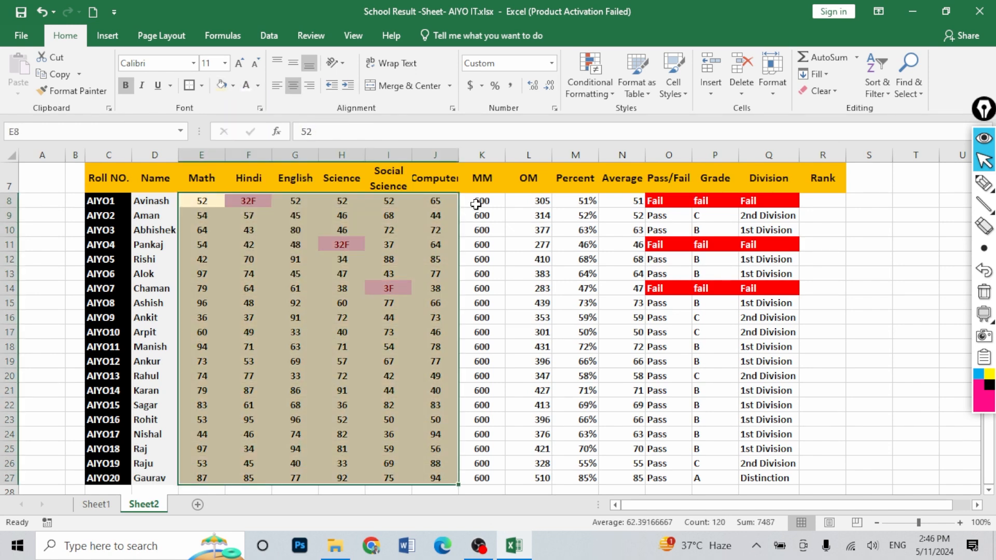
pyautogui.doubleClick(458, 155)
# Fill the MM values K8:K27 with light grey and the OM values L8:L27 with light blue.
pyautogui.moveTo(489, 201); pyautogui.dragTo(502, 477)
pyautogui.click(233, 86)
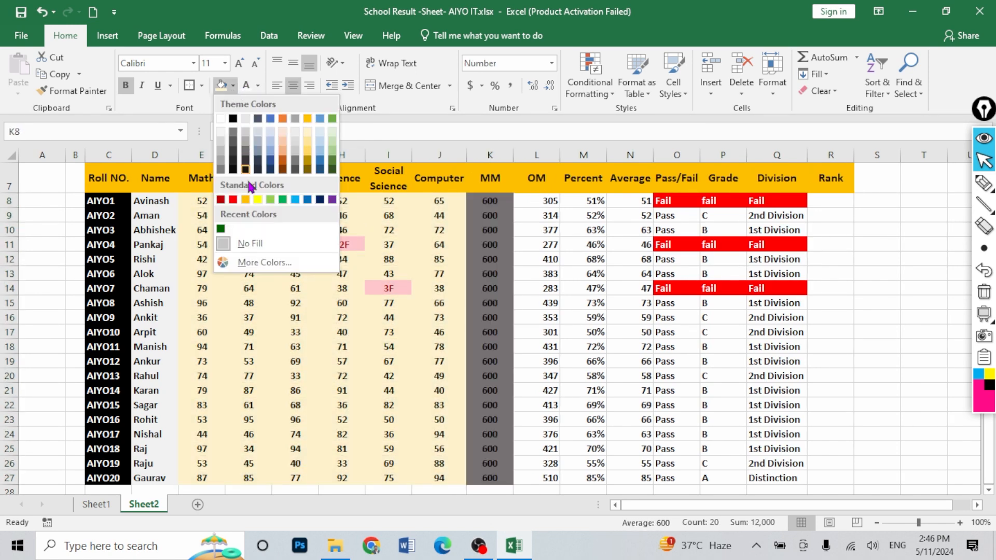
pyautogui.click(292, 134)
pyautogui.moveTo(539, 201); pyautogui.dragTo(539, 478)
pyautogui.click(233, 86)
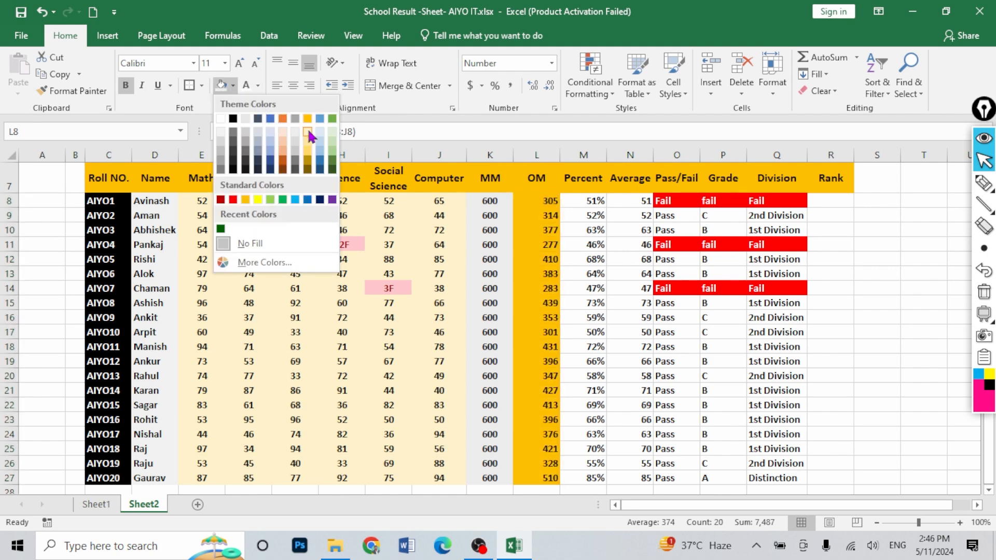
pyautogui.click(308, 132)
pyautogui.click(233, 86)
pyautogui.click(320, 134)
# Fill the Percent column's values with light green and the Average column's values with light blue-grey.
pyautogui.moveTo(584, 201); pyautogui.dragTo(574, 449)
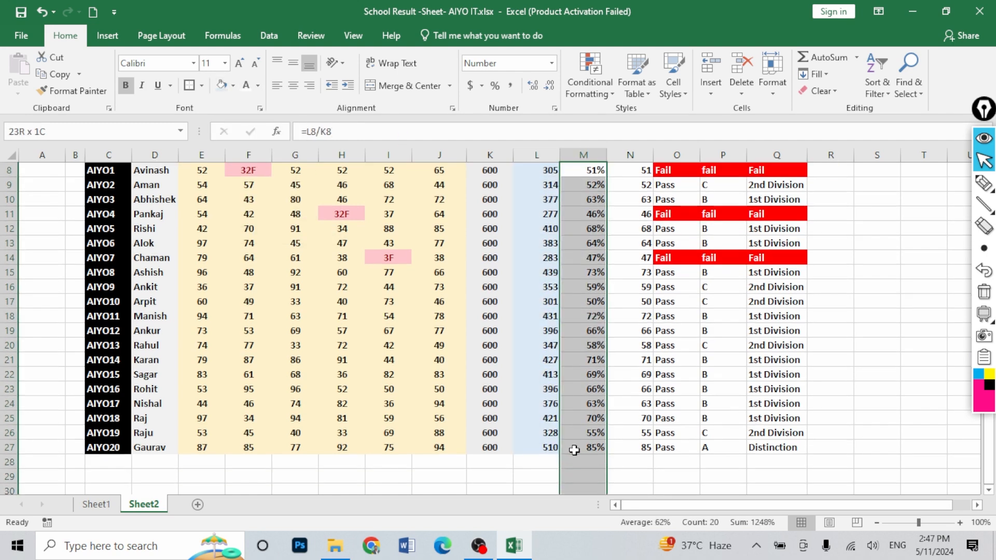
pyautogui.click(233, 86)
pyautogui.click(334, 131)
pyautogui.scroll(1, 636, 229)
pyautogui.moveTo(636, 230); pyautogui.dragTo(624, 448)
pyautogui.click(234, 86)
pyautogui.click(262, 131)
# Fill the Pass/Fail results O8:O27 with medium blue and the Grade results P8:P27 with medium green.
pyautogui.scroll(1, 629, 240)
pyautogui.moveTo(674, 269); pyautogui.dragTo(681, 477)
pyautogui.click(233, 86)
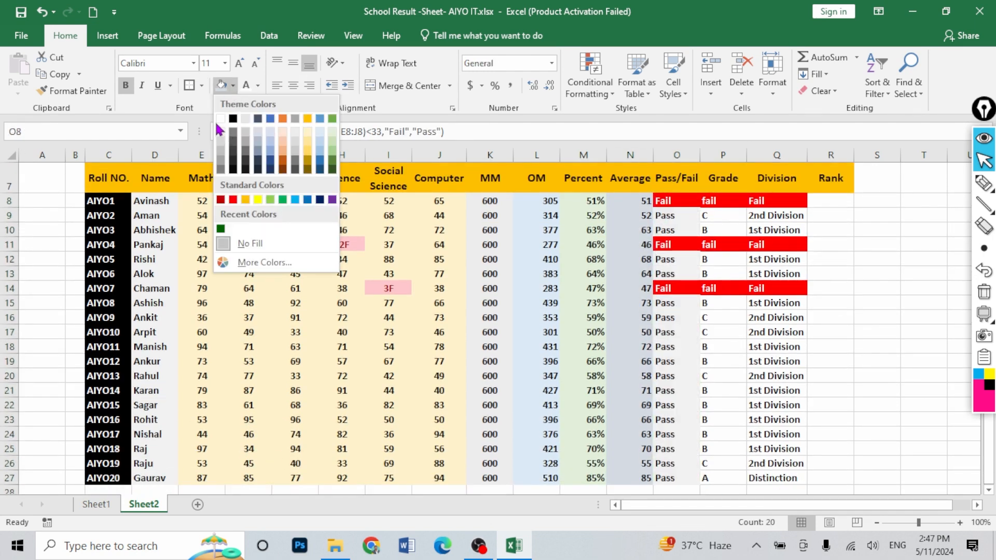
pyautogui.click(273, 150)
pyautogui.moveTo(723, 201); pyautogui.dragTo(725, 480)
pyautogui.click(234, 86)
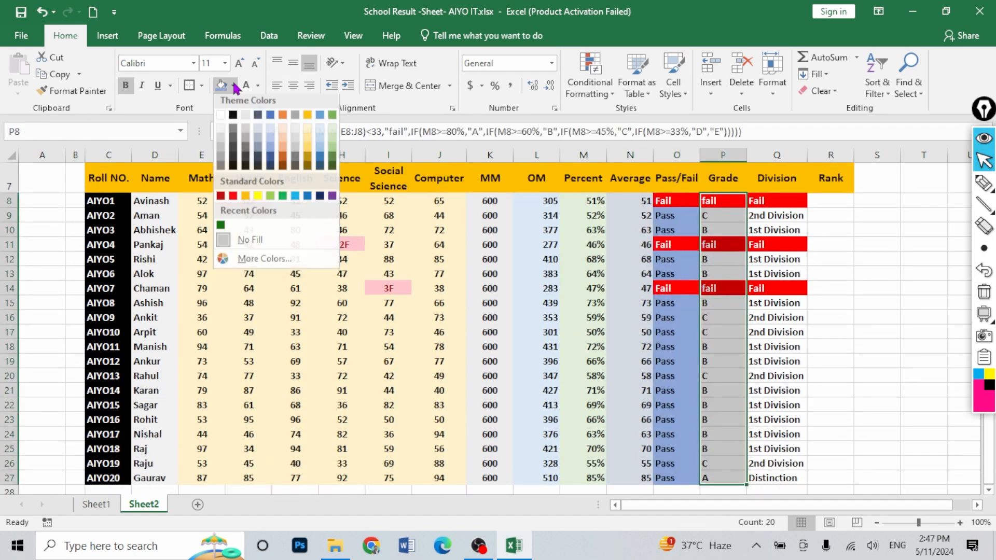
pyautogui.click(334, 150)
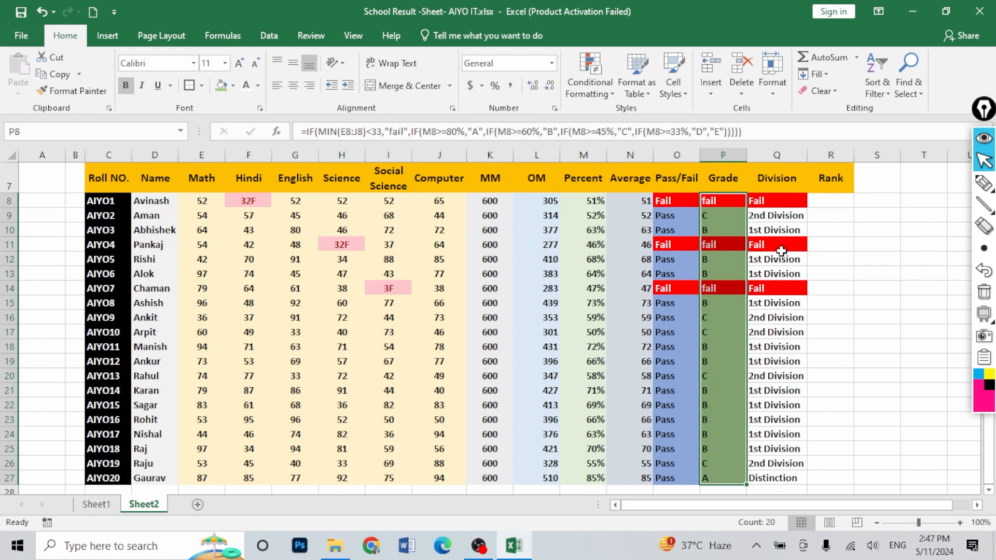
# Fill the Division results Q8:Q27 with light orange.
pyautogui.moveTo(776, 200); pyautogui.dragTo(782, 477)
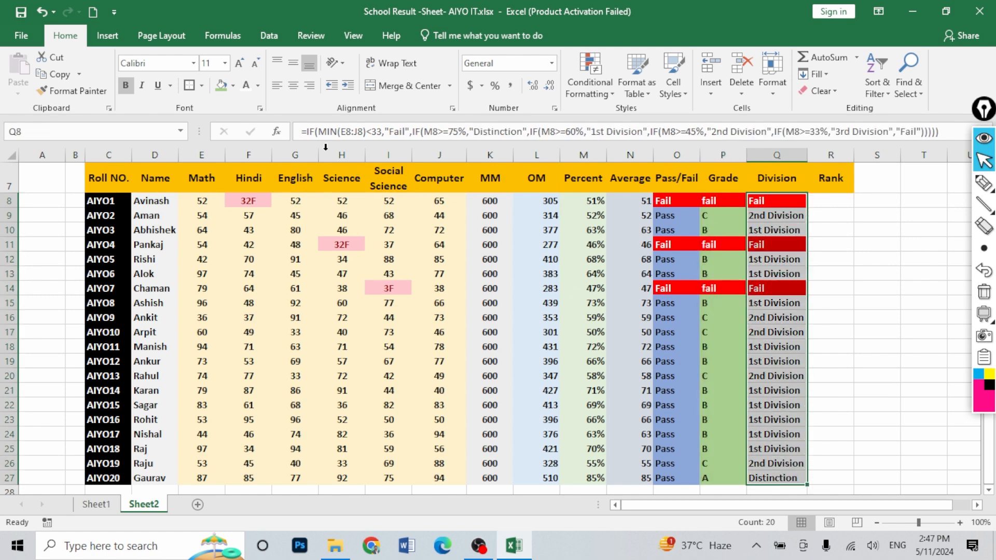
pyautogui.click(233, 86)
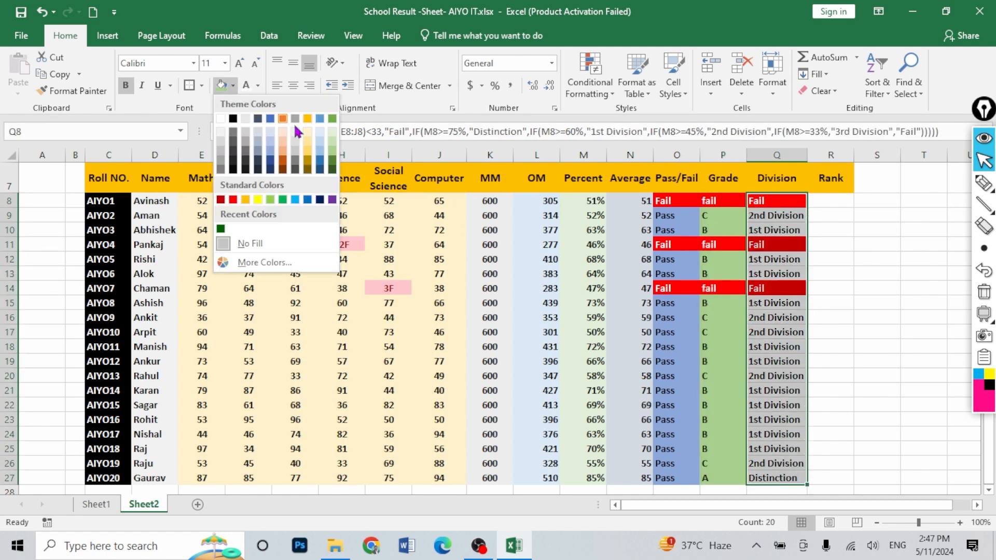
pyautogui.click(285, 155)
pyautogui.click(832, 231)
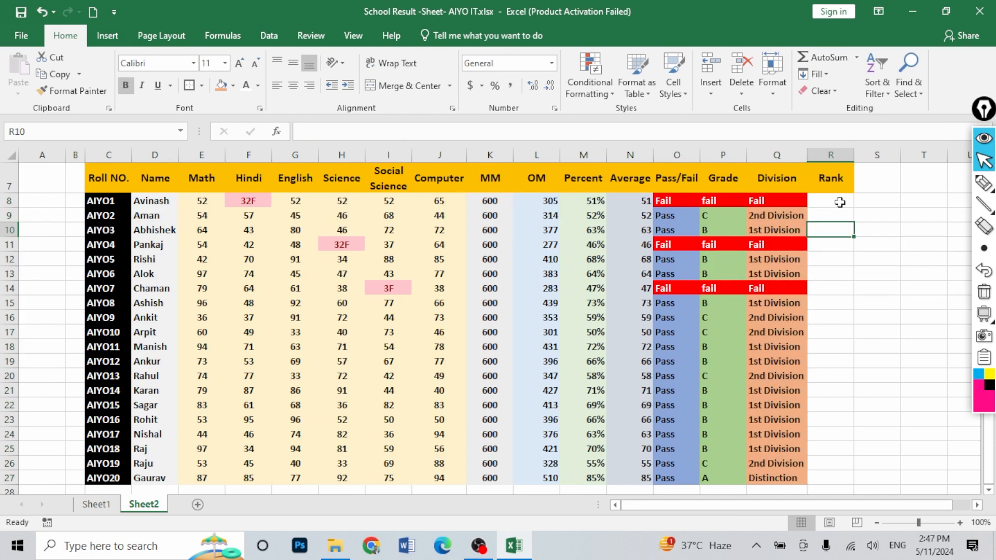
# Unmerge the School Result title and merge and centre it again across C1:R5 so it also spans the Rank column.
pyautogui.scroll(2, 881, 290)
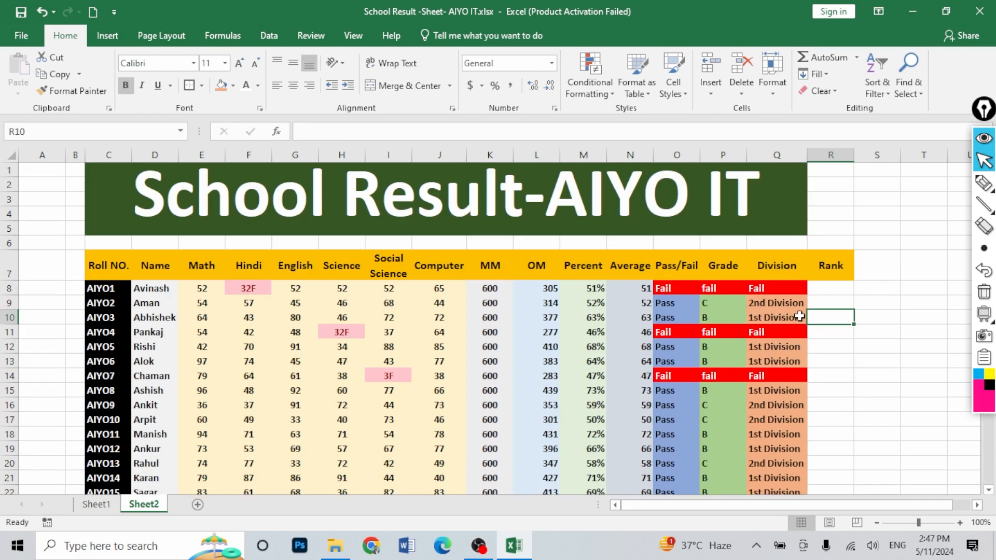
pyautogui.click(189, 220)
pyautogui.click(370, 86)
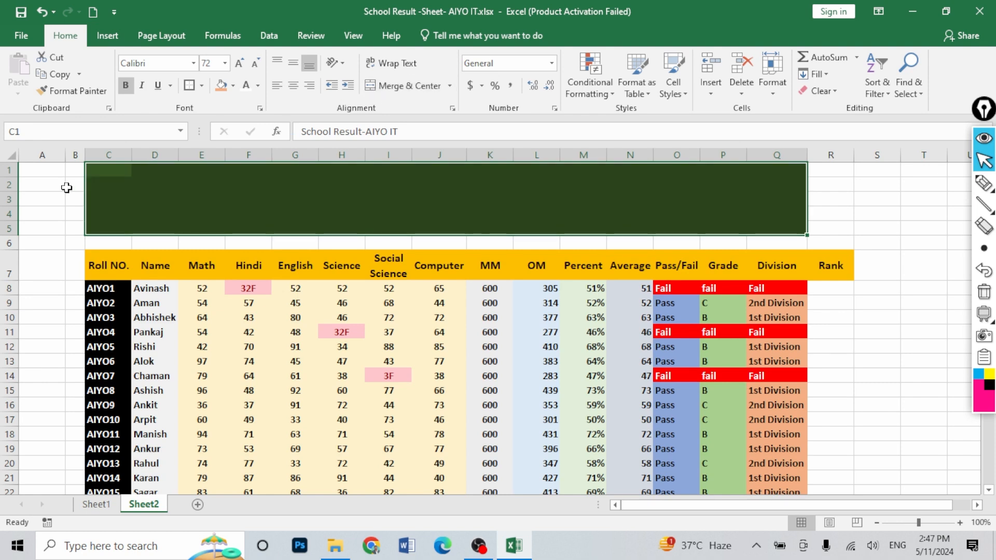
pyautogui.moveTo(89, 169); pyautogui.dragTo(824, 222)
pyautogui.click(427, 84)
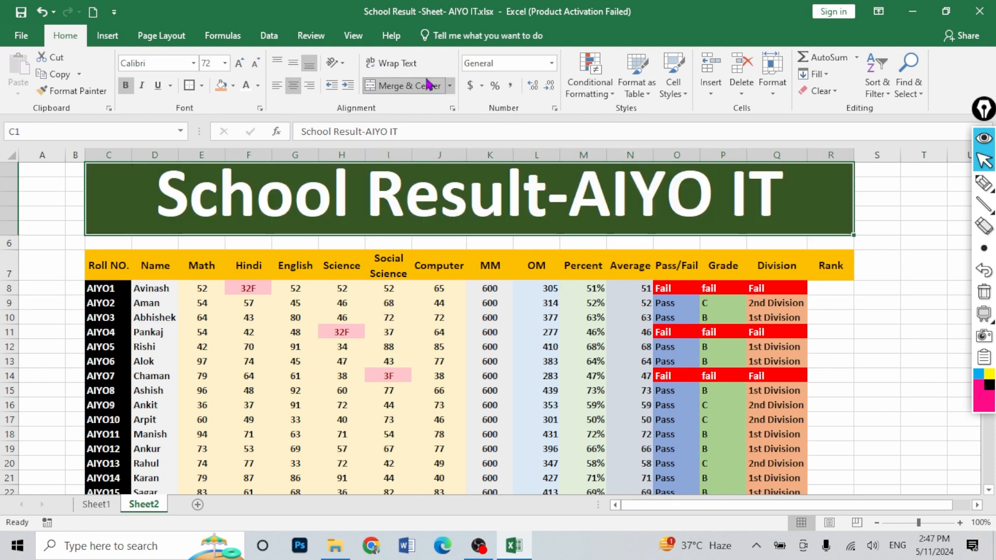
pyautogui.click(923, 346)
pyautogui.click(836, 289)
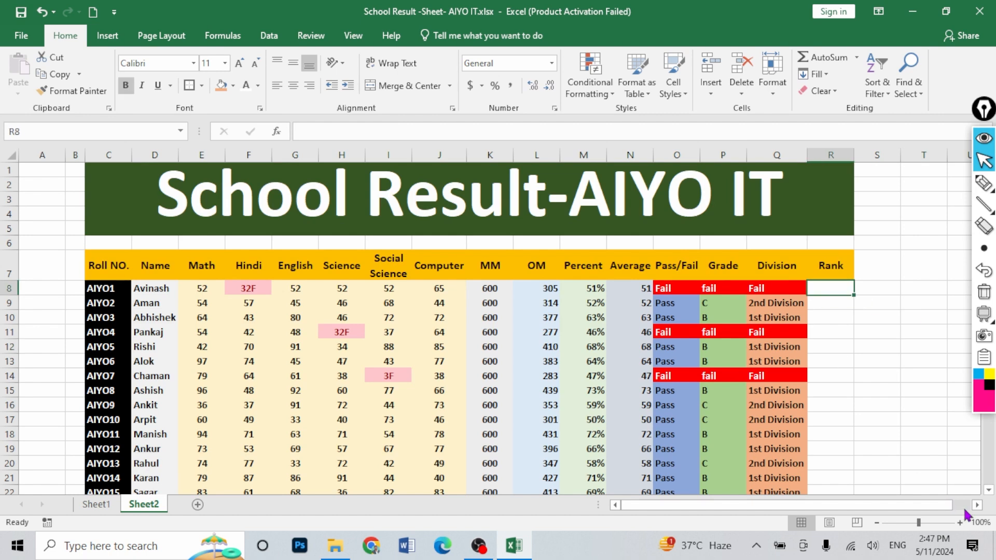
# Enter the formula =RANK(M8,M8:M27,0) in R8 to rank the first student by percent in descending order.
pyautogui.hscroll(4, 979, 515)
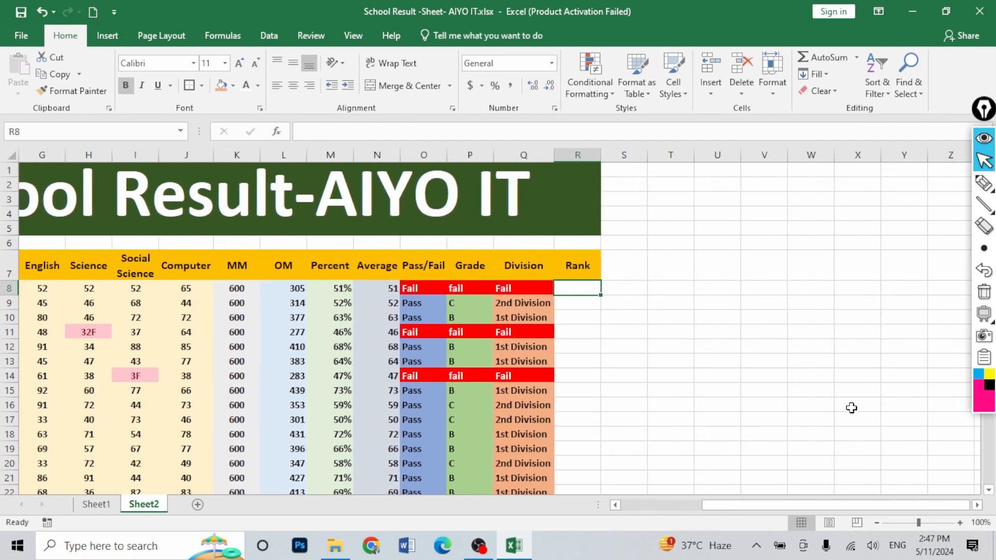
pyautogui.keyDown('ctrl'); pyautogui.scroll(1, 617, 284); pyautogui.keyUp('ctrl')
pyautogui.write('=r')
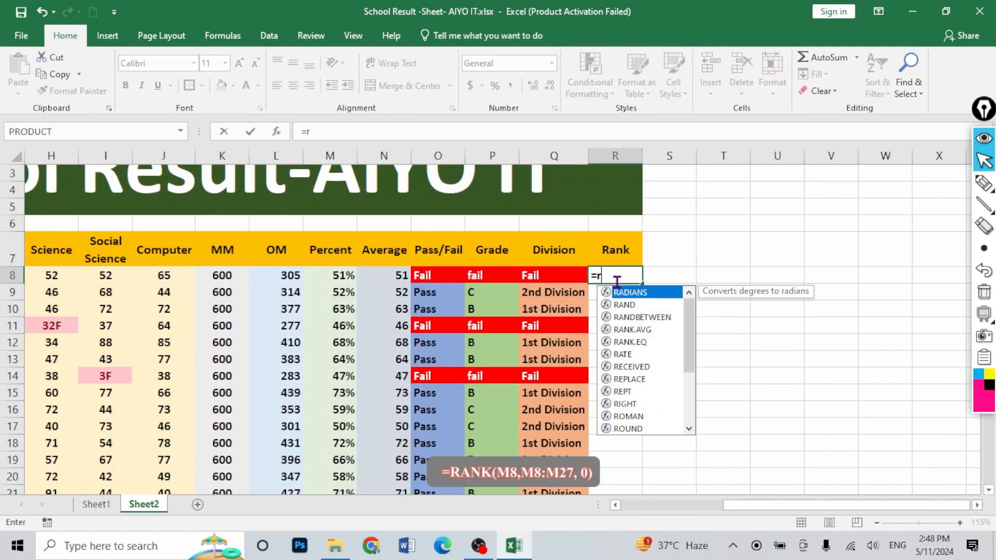
pyautogui.write('ank')
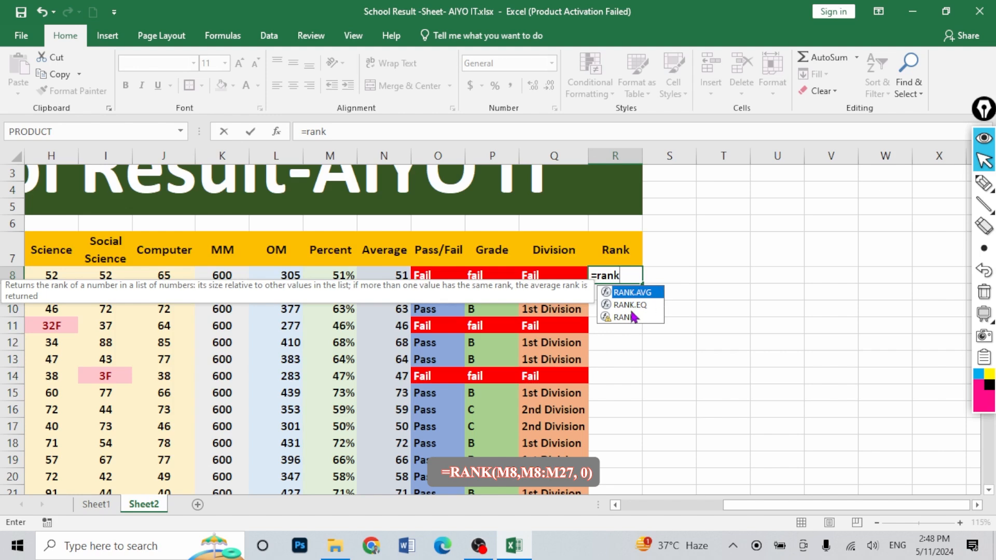
pyautogui.doubleClick(624, 317)
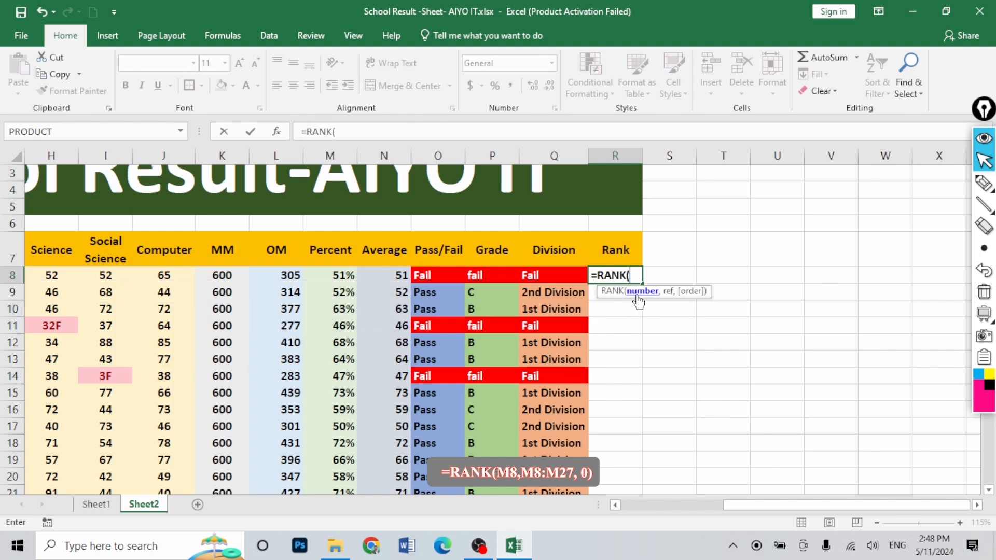
pyautogui.click(330, 276)
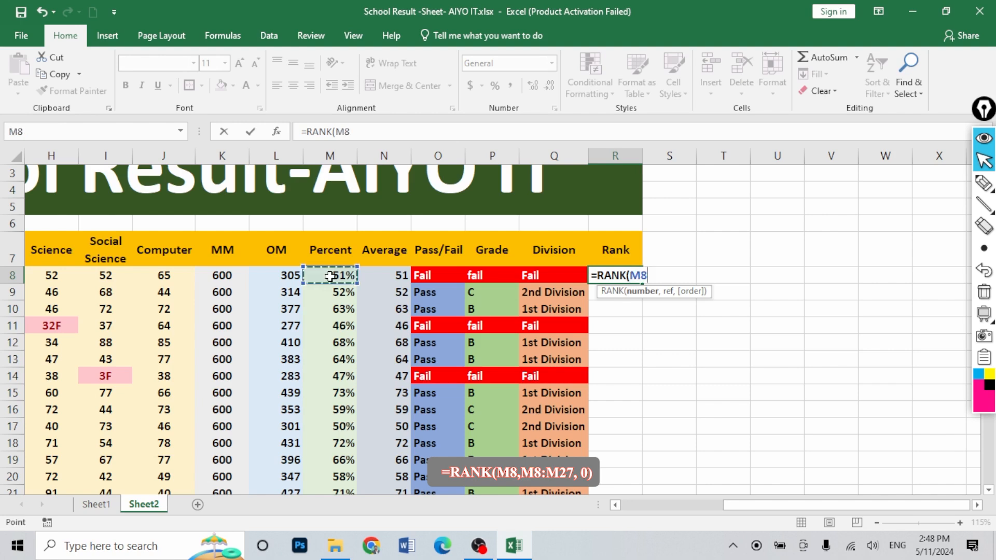
pyautogui.write(',')
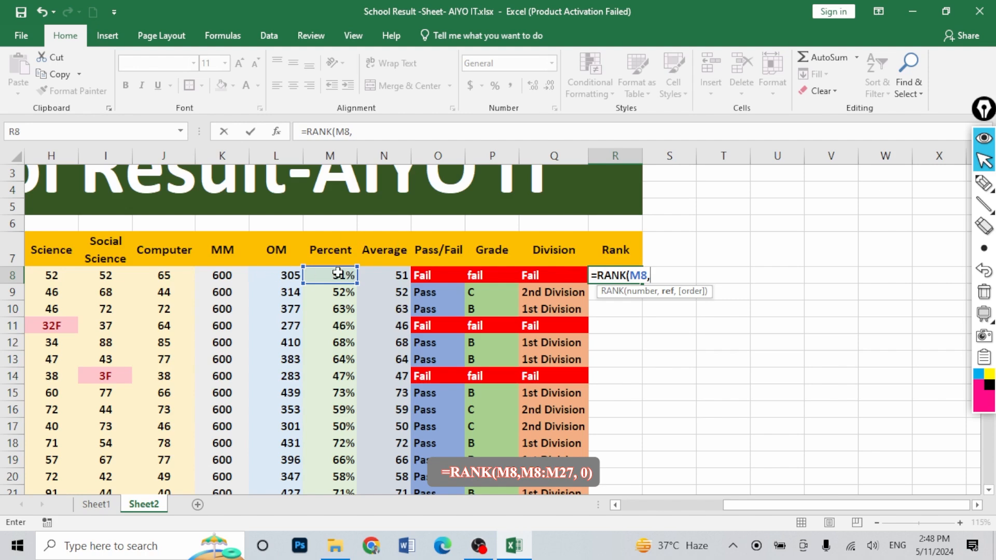
pyautogui.moveTo(343, 270); pyautogui.dragTo(337, 467)
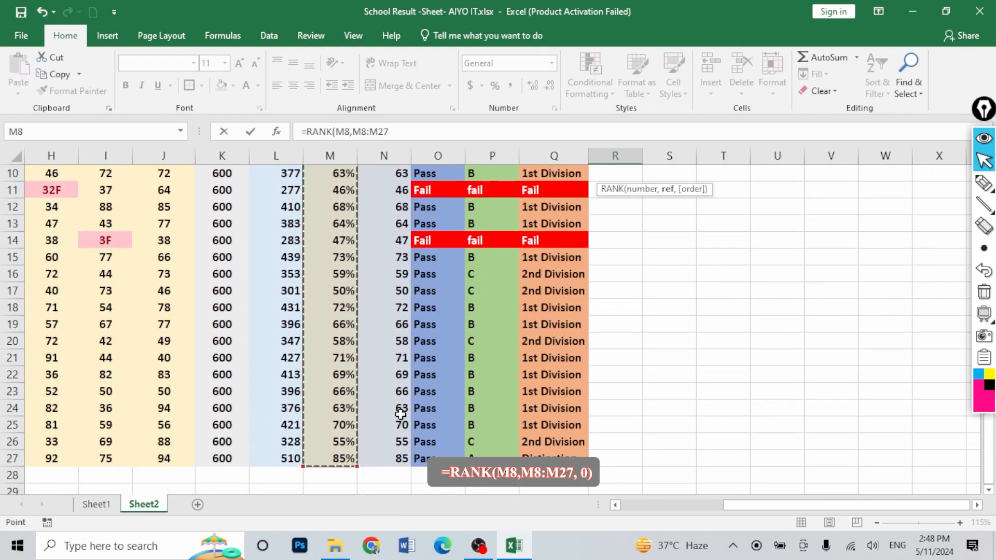
pyautogui.scroll(3, 402, 415)
pyautogui.write(',')
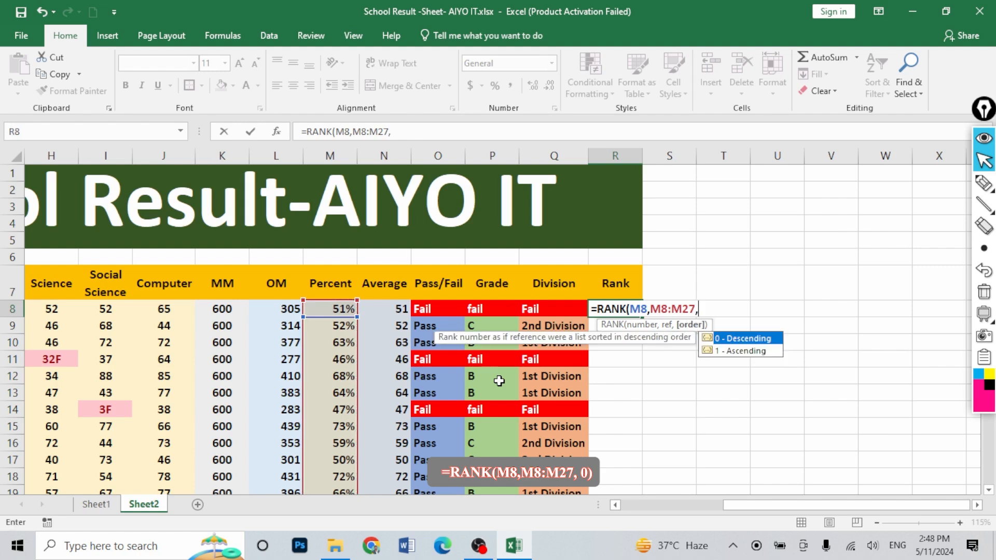
pyautogui.doubleClick(747, 339)
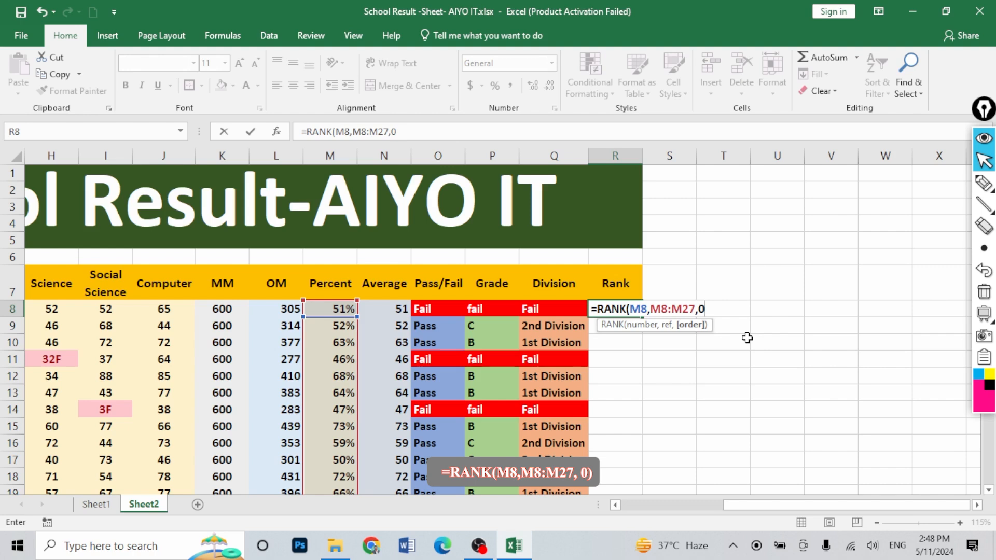
pyautogui.write(')')
pyautogui.press('Return')
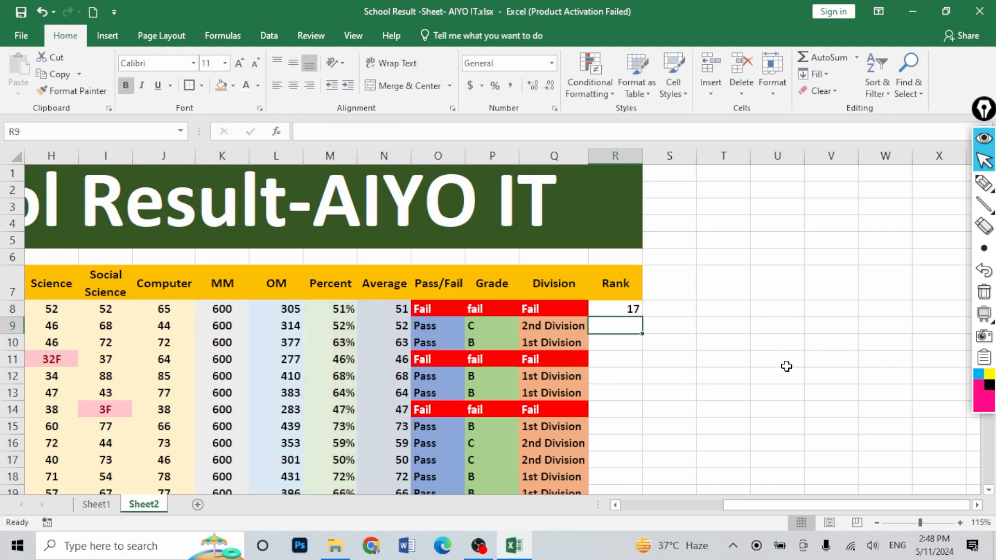
# Make the range in R8's rank formula absolute, so it reads =RANK(M8,$M$8:$M$27,0).
pyautogui.click(633, 307)
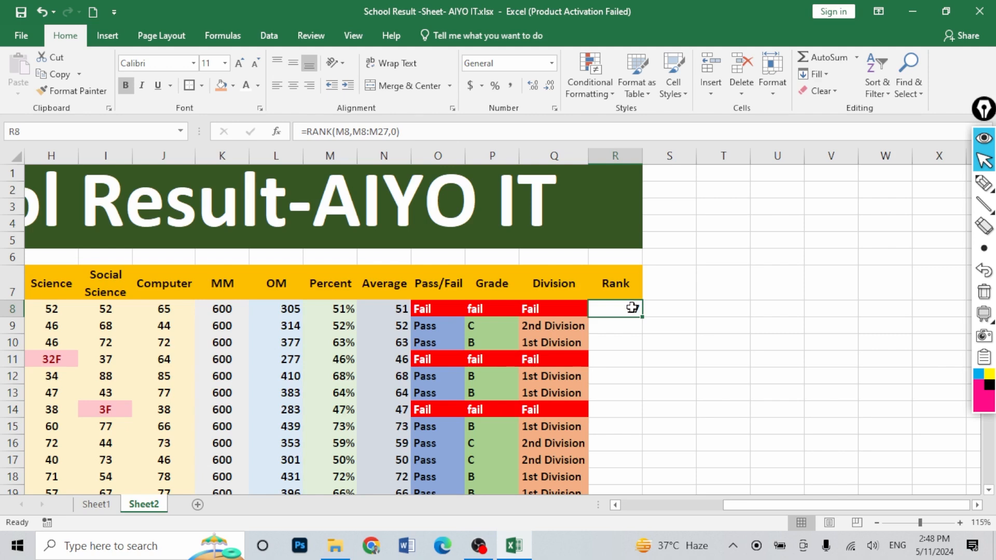
pyautogui.doubleClick(632, 307)
pyautogui.moveTo(651, 308); pyautogui.dragTo(695, 309)
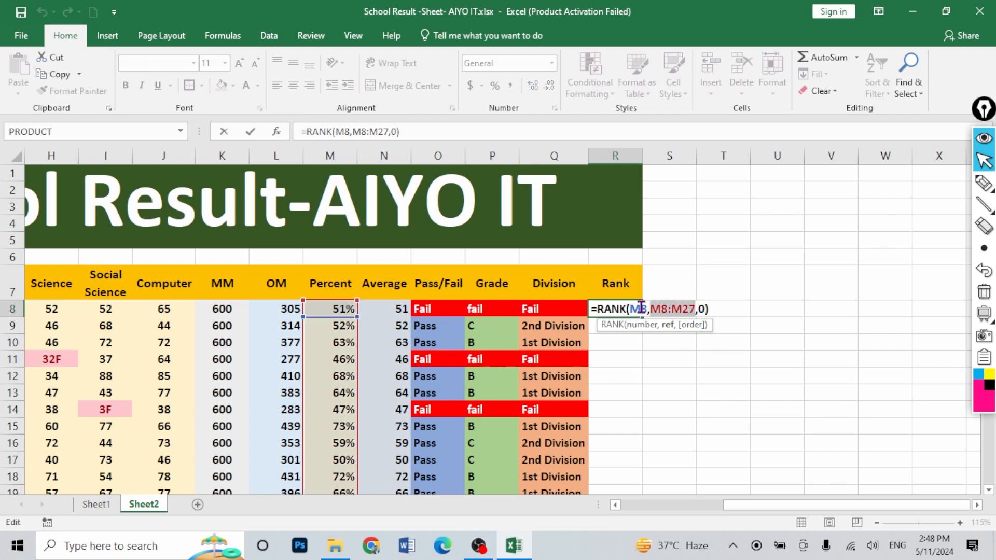
pyautogui.press('F4')
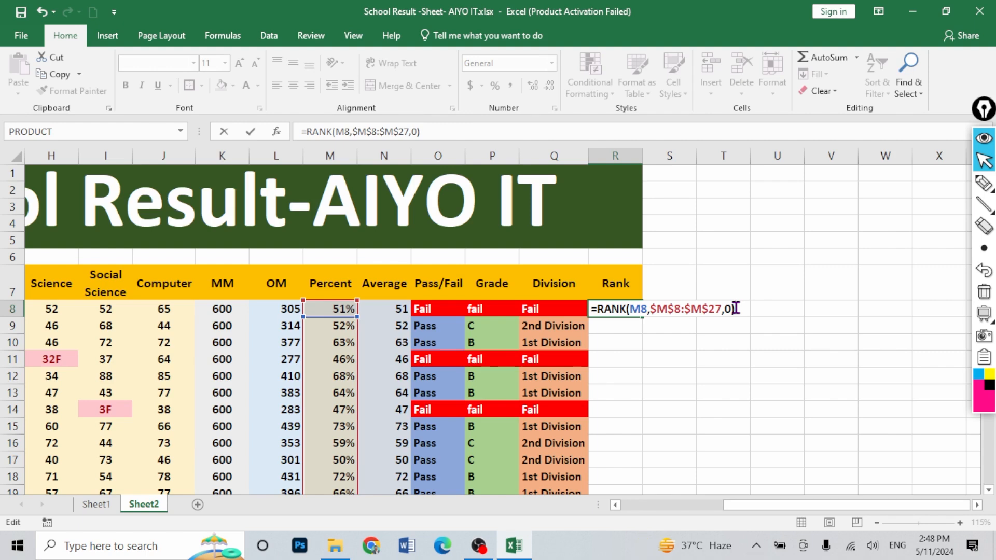
pyautogui.press('Return')
# Fill the rank formula from R8 down to R27 and review the Rank column.
pyautogui.click(640, 310)
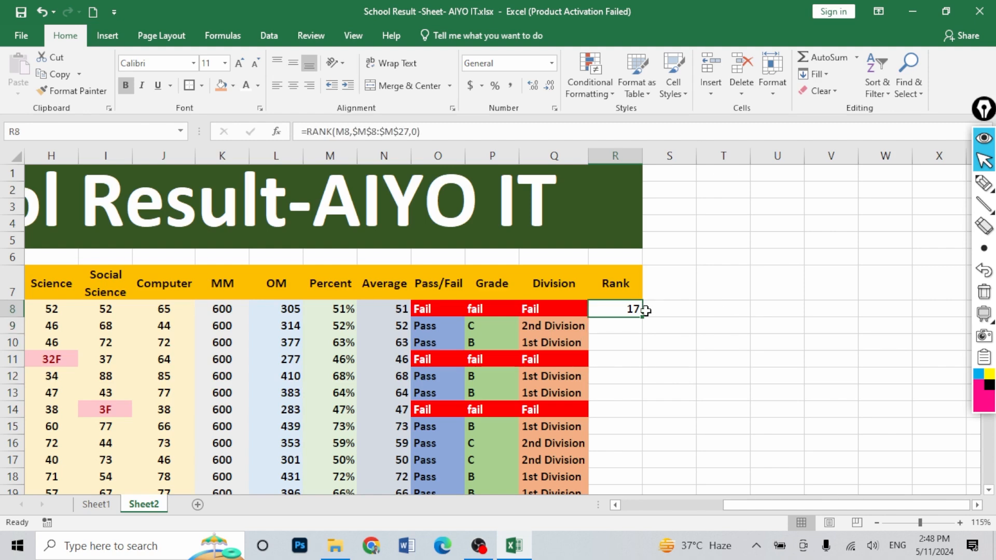
pyautogui.doubleClick(643, 318)
pyautogui.scroll(-4, 615, 327)
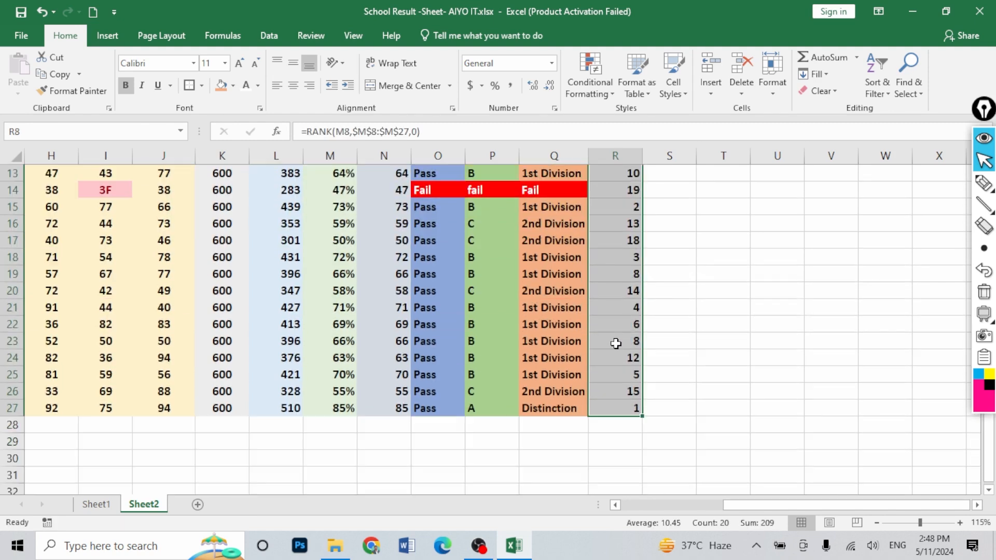
pyautogui.click(632, 409)
pyautogui.scroll(4, 630, 363)
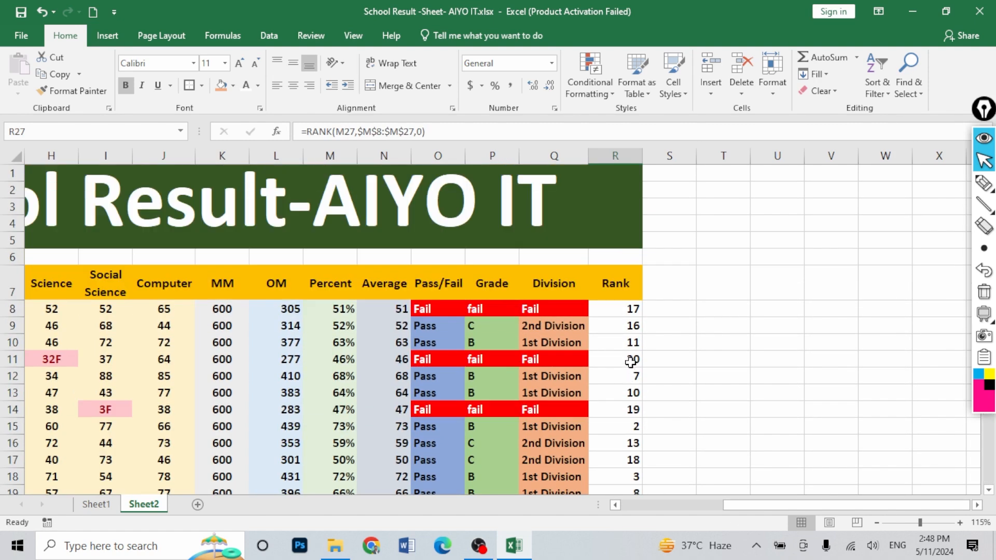
pyautogui.scroll(3, 763, 310)
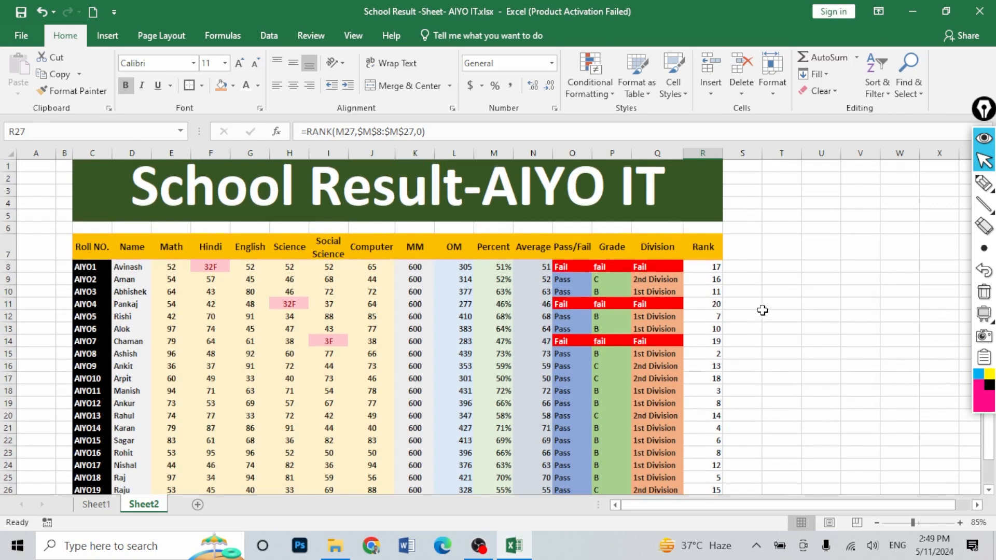
# Apply a thick outside border around the whole result sheet, B1:S28.
pyautogui.click(765, 312)
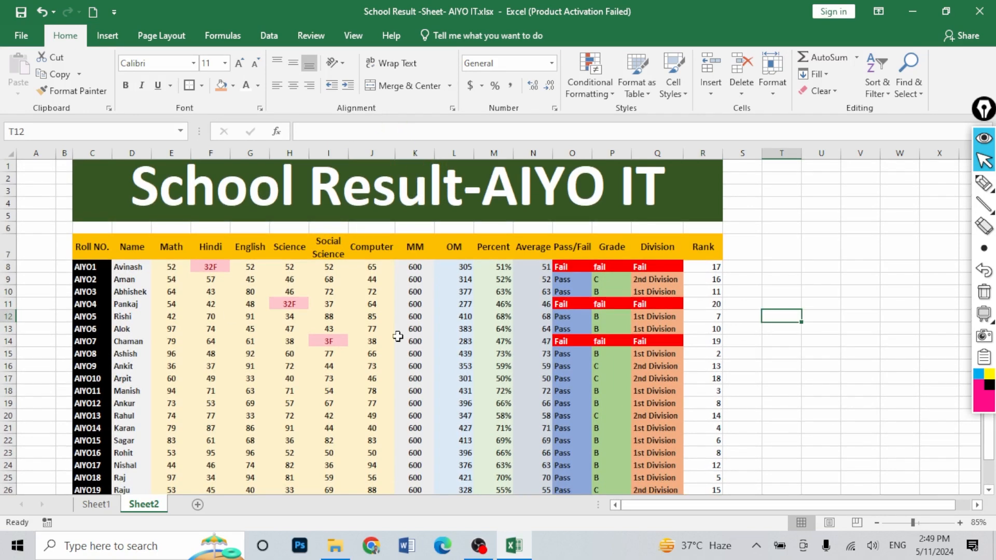
pyautogui.moveTo(63, 165); pyautogui.dragTo(742, 466)
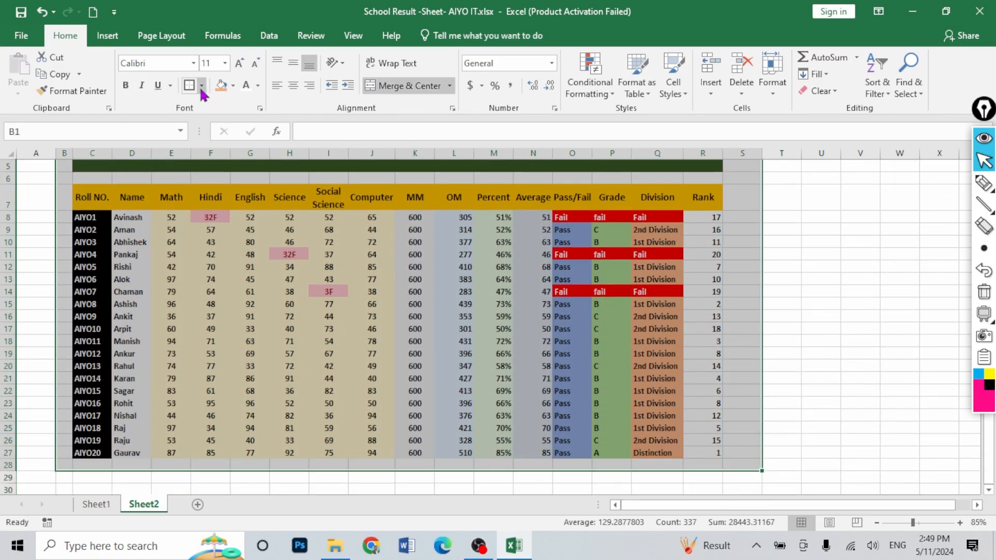
pyautogui.scroll(2, 533, 303)
# Narrow the margin columns A, B and S beside the table and hide the sheet's gridlines.
pyautogui.click(712, 291)
pyautogui.moveTo(762, 152); pyautogui.dragTo(736, 153)
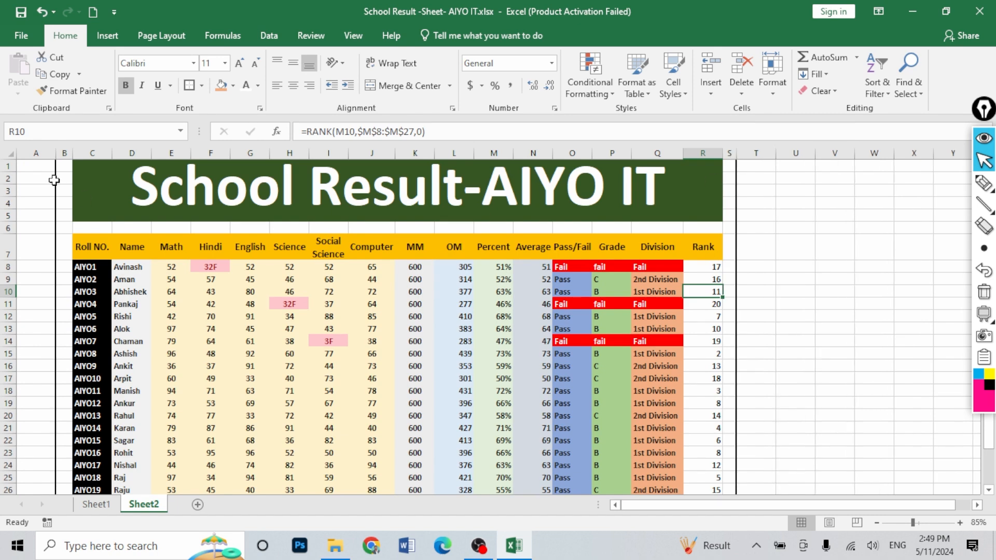
pyautogui.moveTo(56, 150); pyautogui.dragTo(25, 152)
pyautogui.click(755, 291)
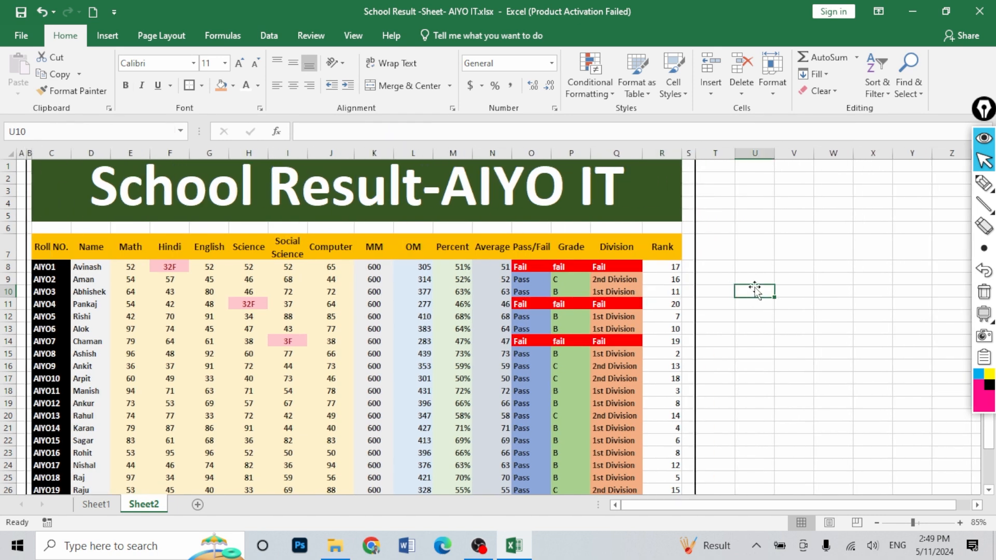
pyautogui.moveTo(693, 153); pyautogui.dragTo(686, 152)
pyautogui.click(352, 35)
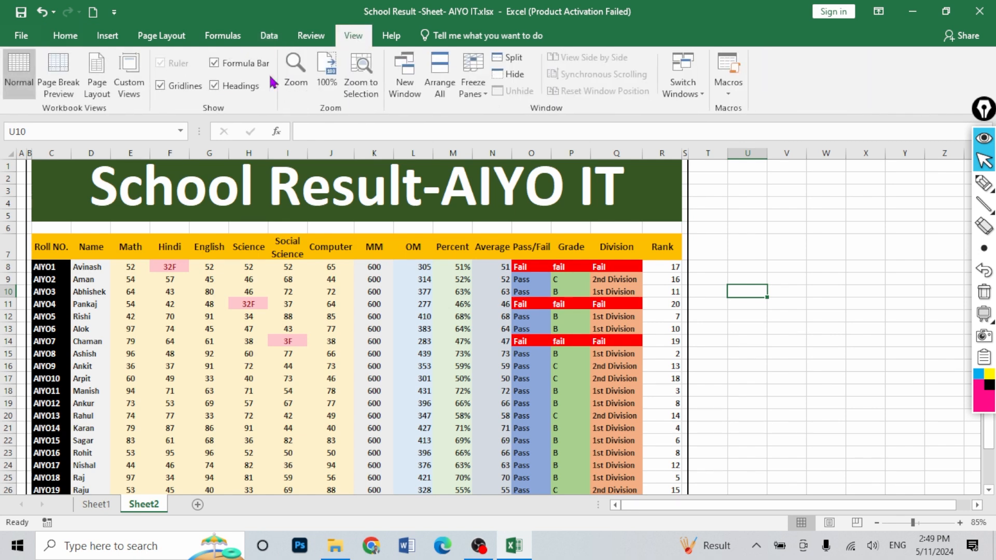
pyautogui.click(786, 328)
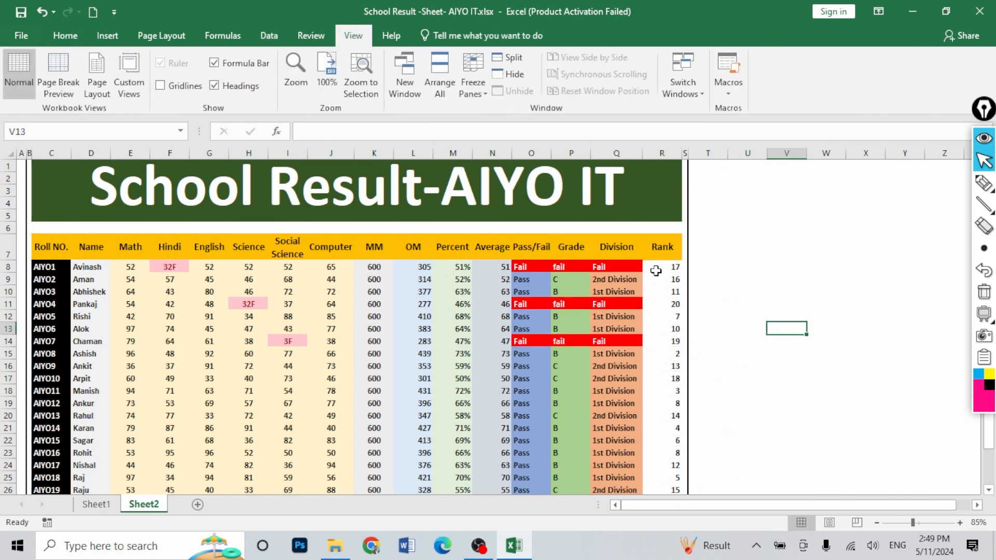
# Fill the Rank results R8:R27 with dark blue and set their text to white.
pyautogui.moveTo(656, 270); pyautogui.dragTo(666, 465)
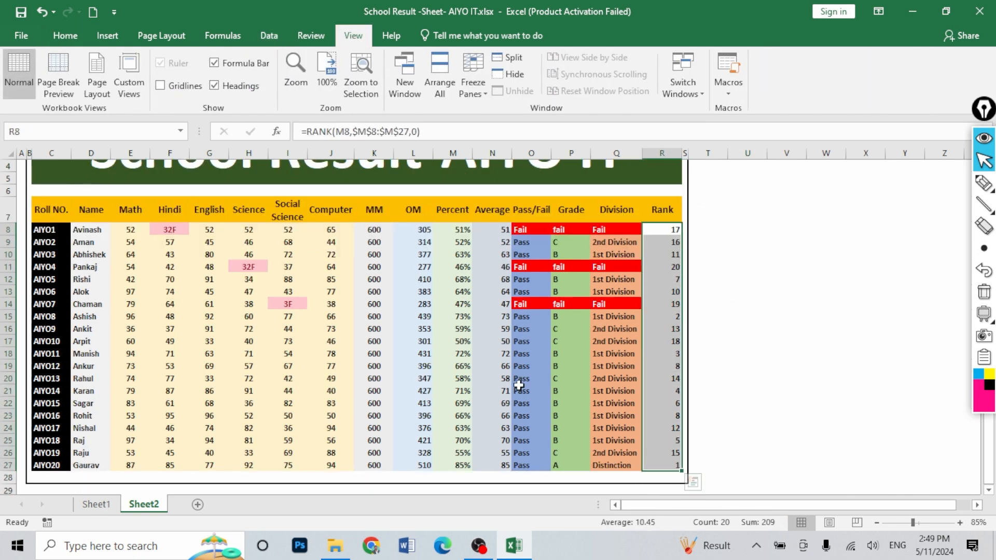
pyautogui.click(65, 35)
pyautogui.click(233, 86)
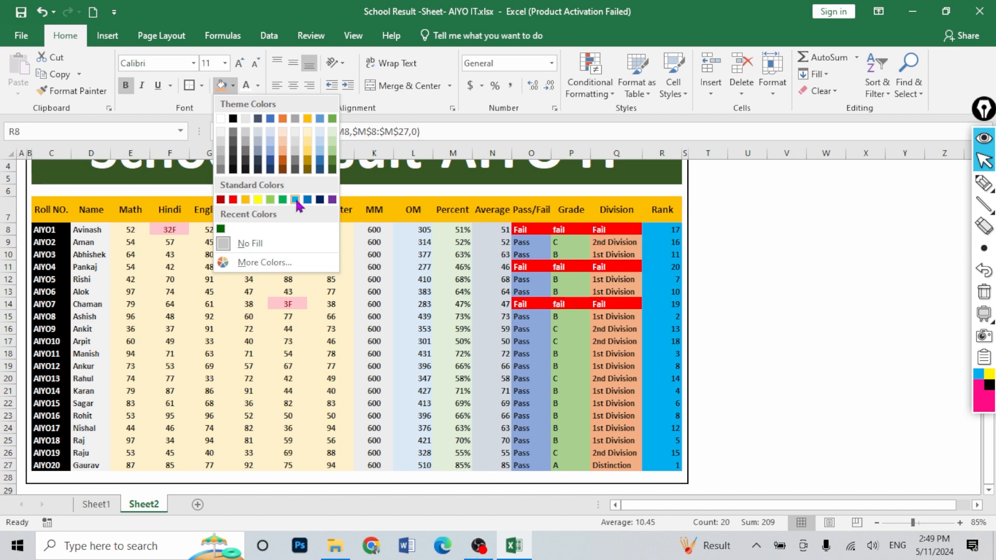
pyautogui.click(319, 200)
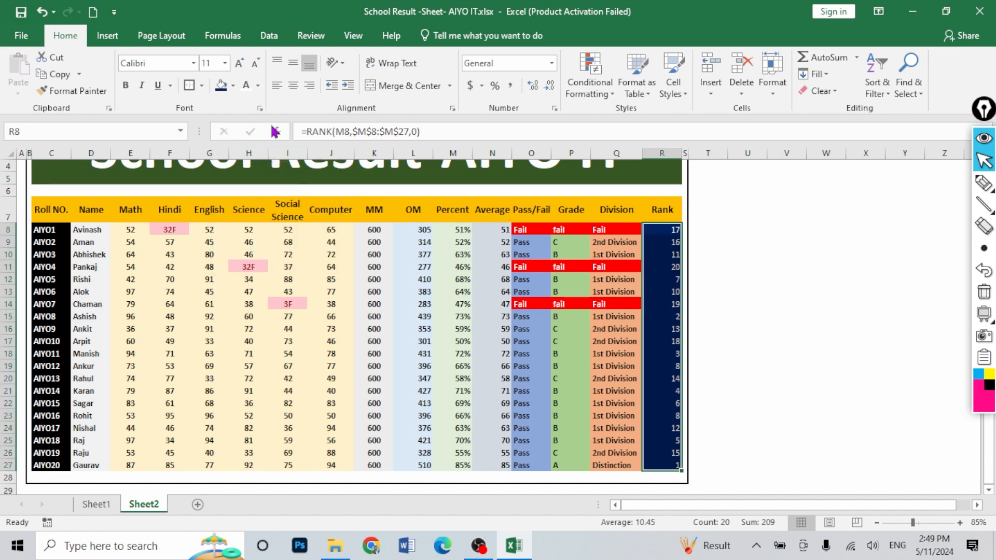
pyautogui.click(492, 316)
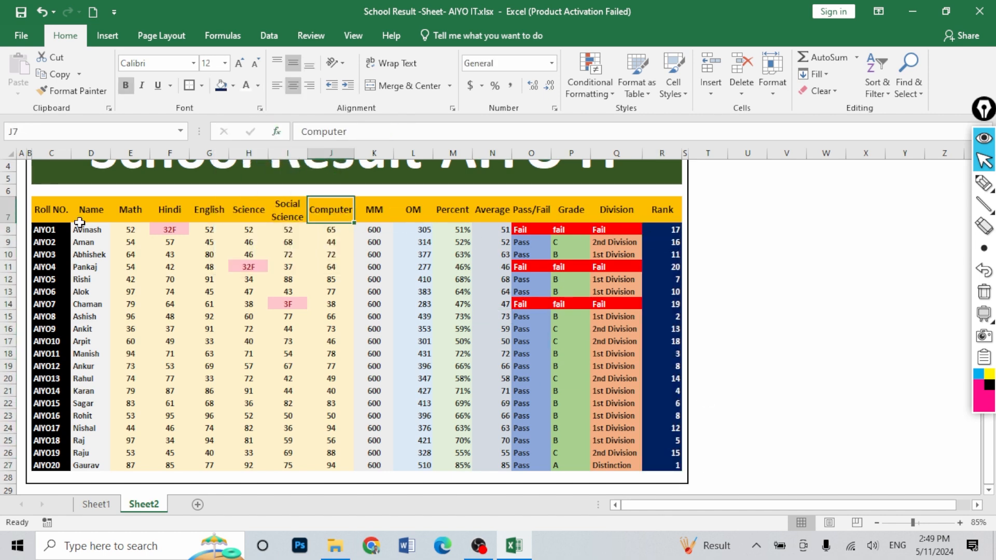
# Increase the font size of all student data in C8:R27 to 12.
pyautogui.moveTo(46, 229); pyautogui.dragTo(654, 468)
pyautogui.click(238, 63)
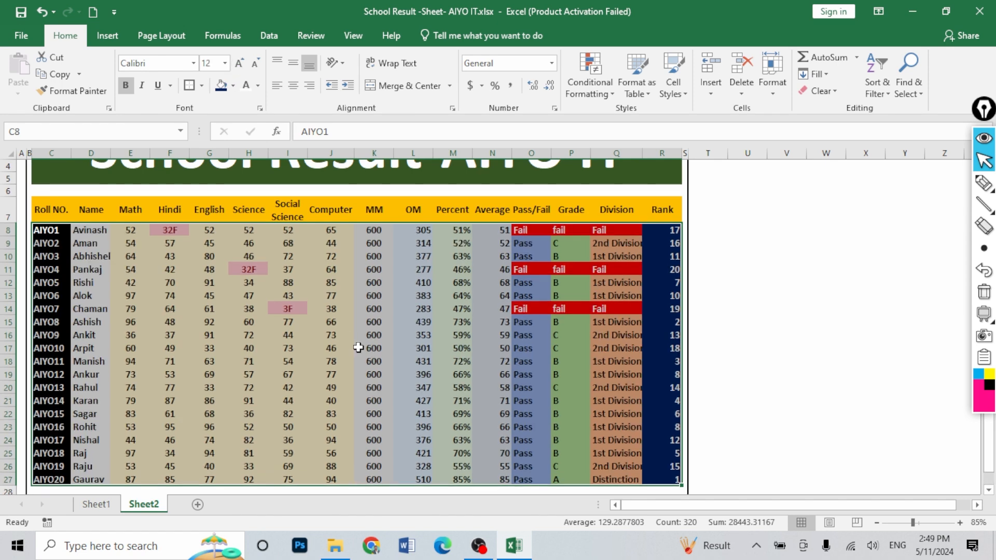
pyautogui.click(363, 346)
pyautogui.scroll(-1, 386, 323)
pyautogui.scroll(1, 396, 327)
pyautogui.scroll(1, 397, 328)
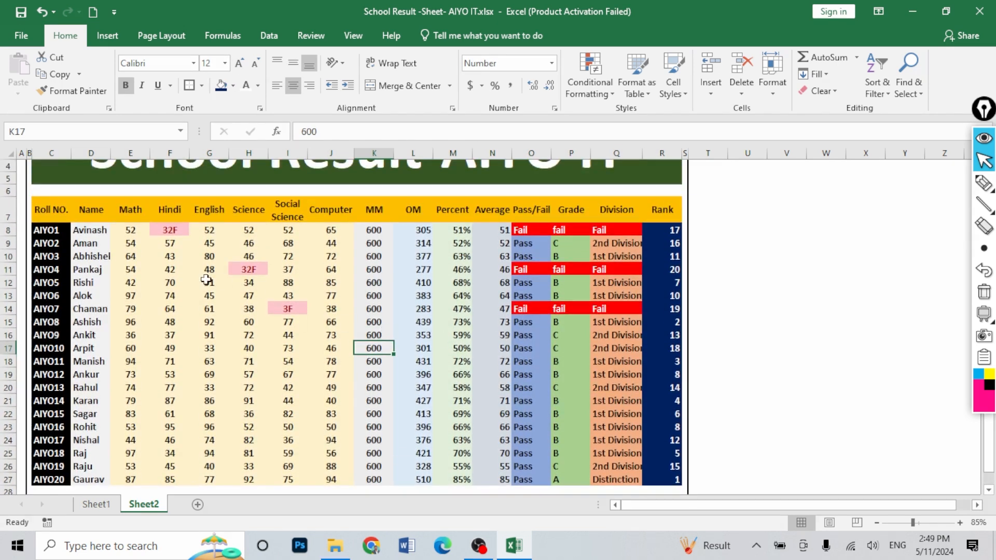
# Set the English mark in G16 to 32 and check that row's Pass/Fail, Grade, Division and Rank results.
pyautogui.click(213, 333)
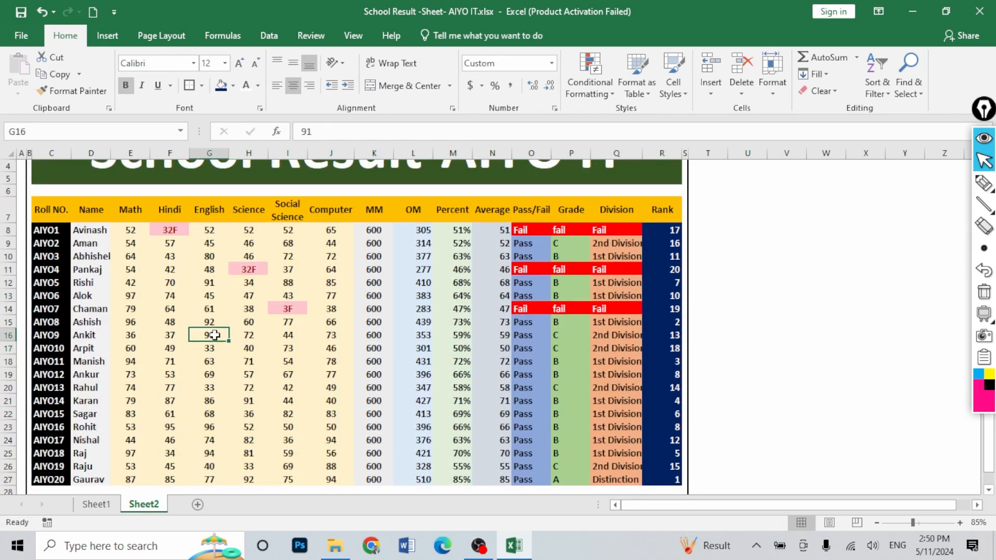
pyautogui.write('32')
pyautogui.press('Return')
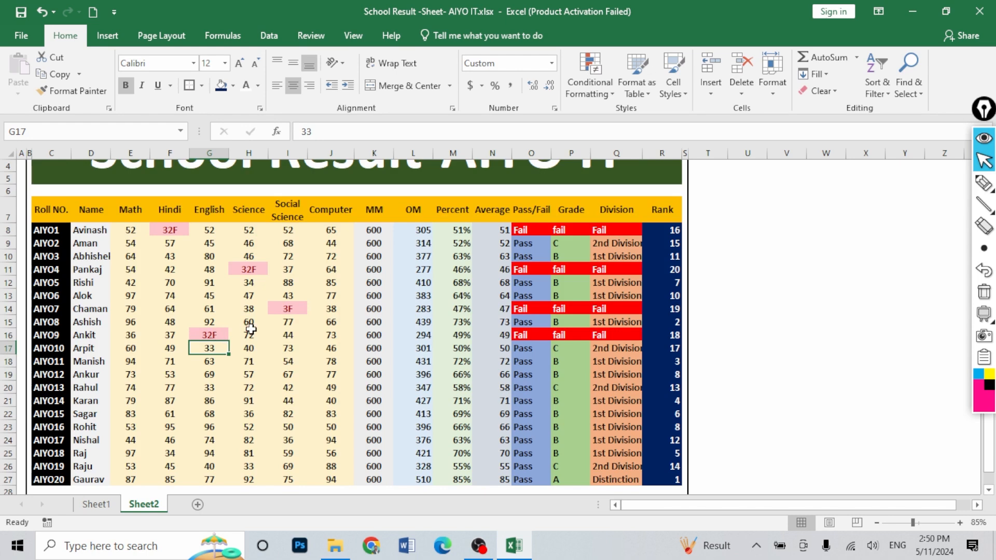
pyautogui.click(539, 338)
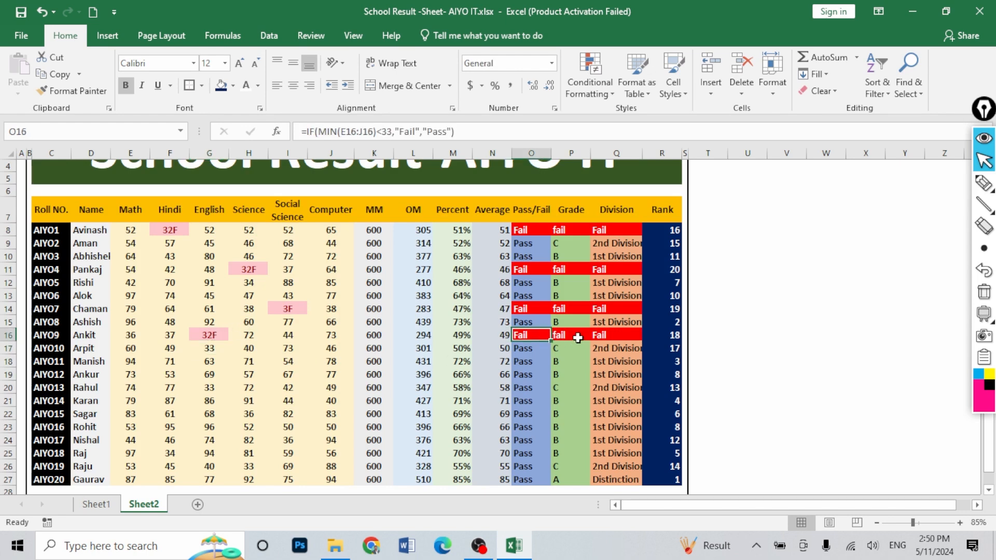
pyautogui.click(579, 338)
pyautogui.click(625, 336)
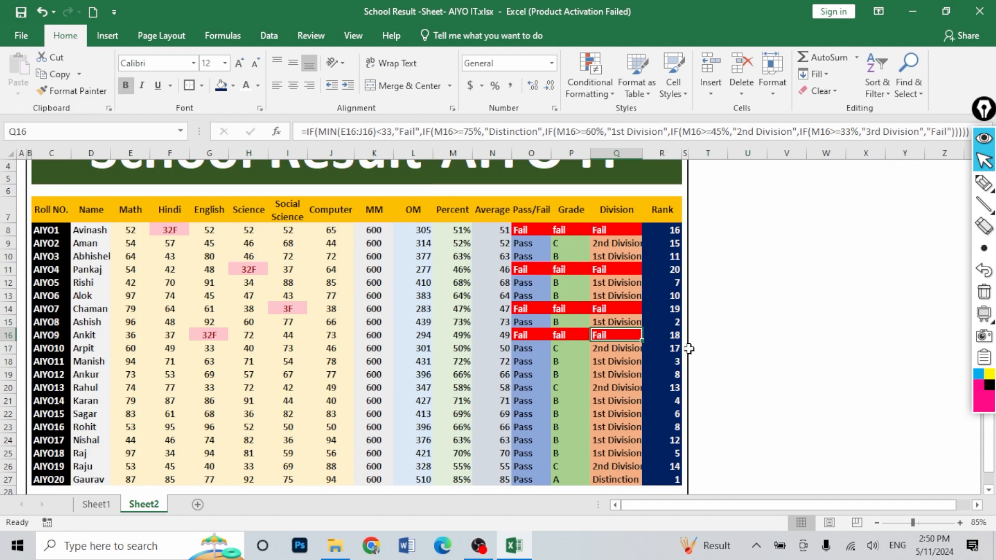
pyautogui.click(673, 336)
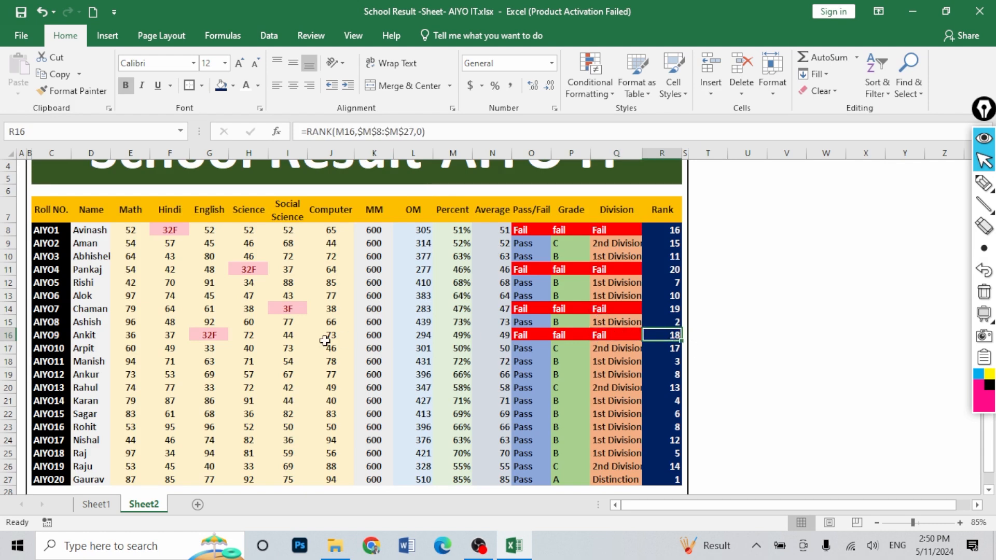